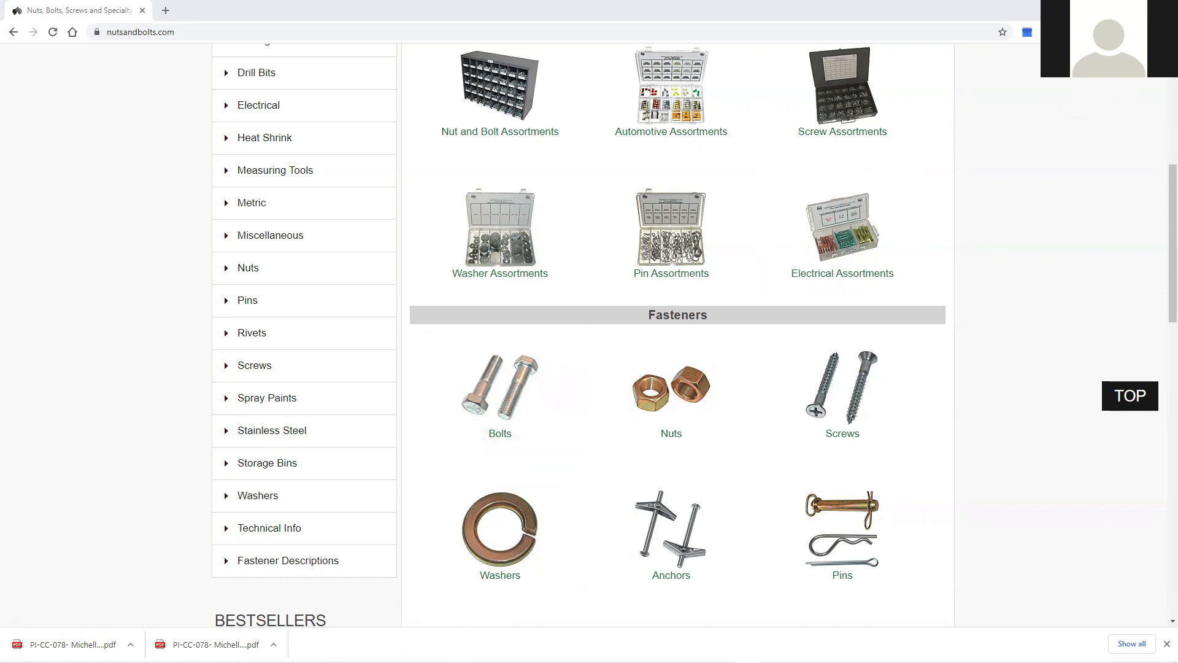
Put the nutsandbolts.com browser window away and switch to CorelDRAW with Nut and Bolt exercise.cdr.
left_click(1108, 9)
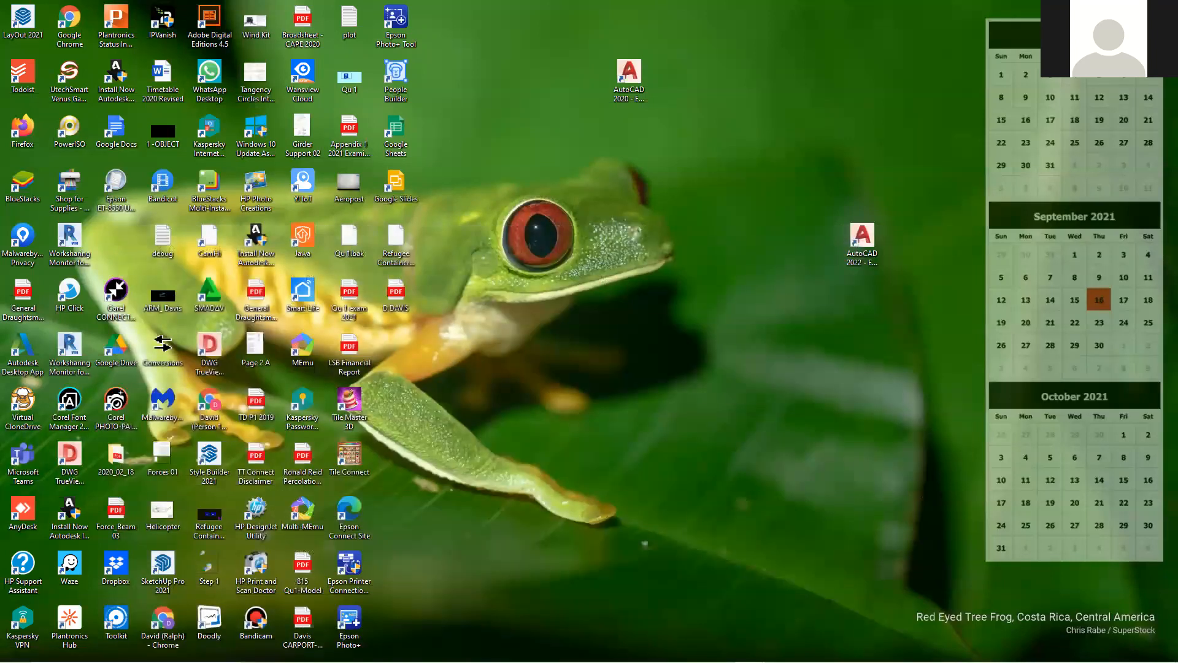
left_click(539, 661)
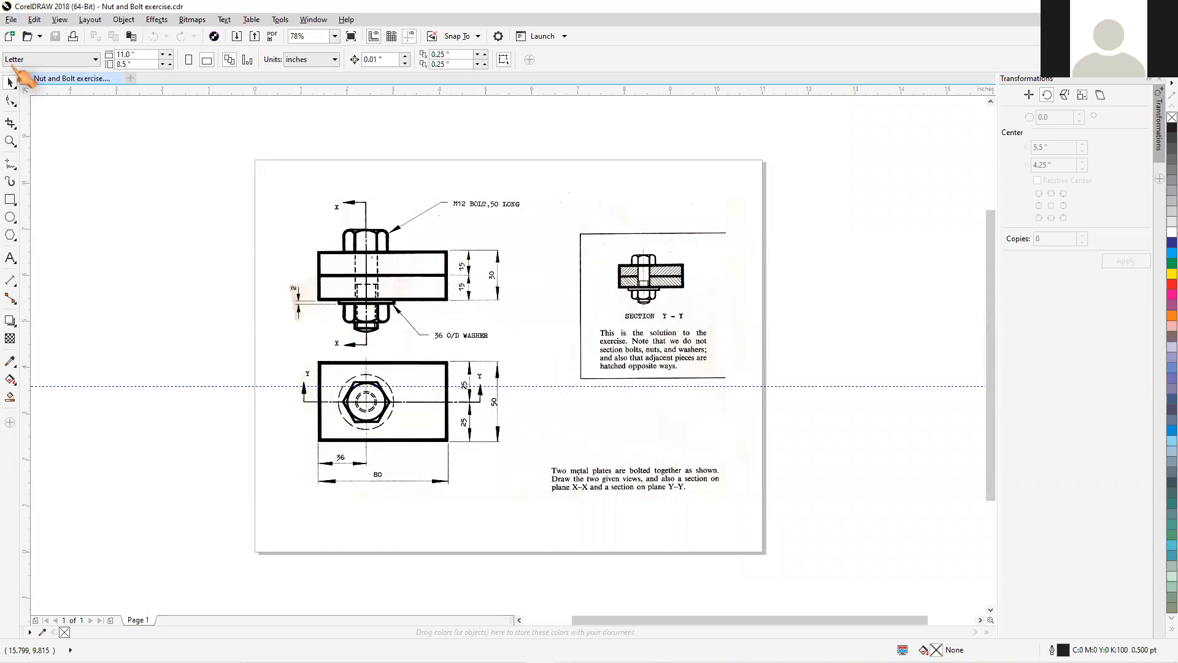
left_click(15, 19)
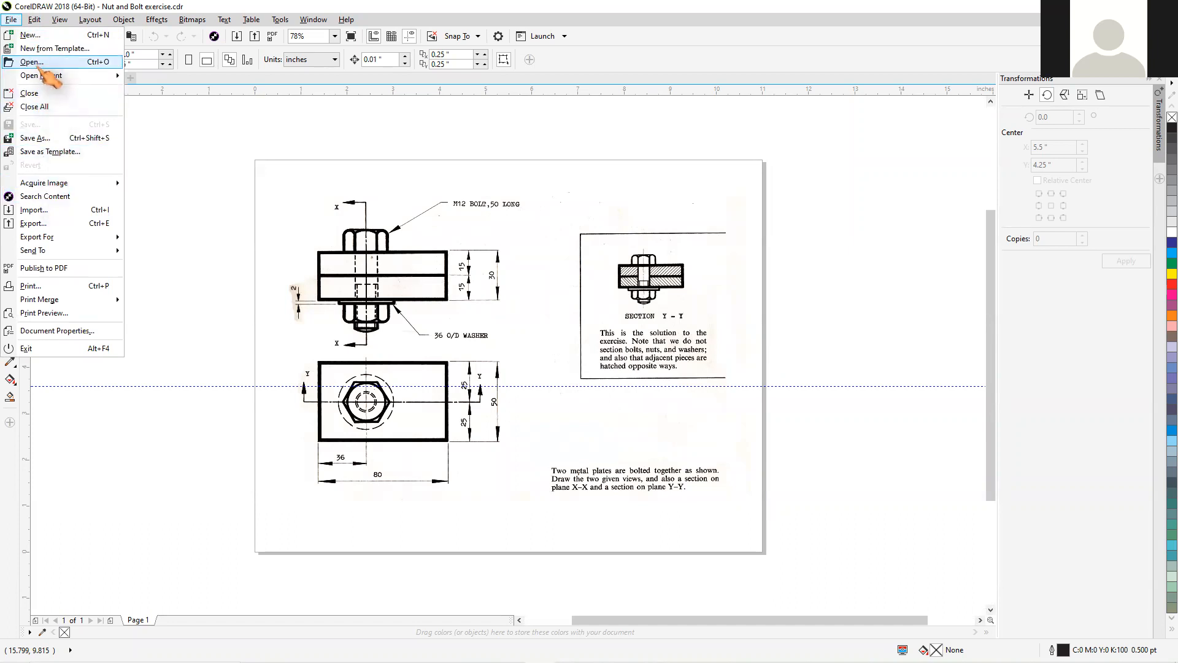
left_click(31, 62)
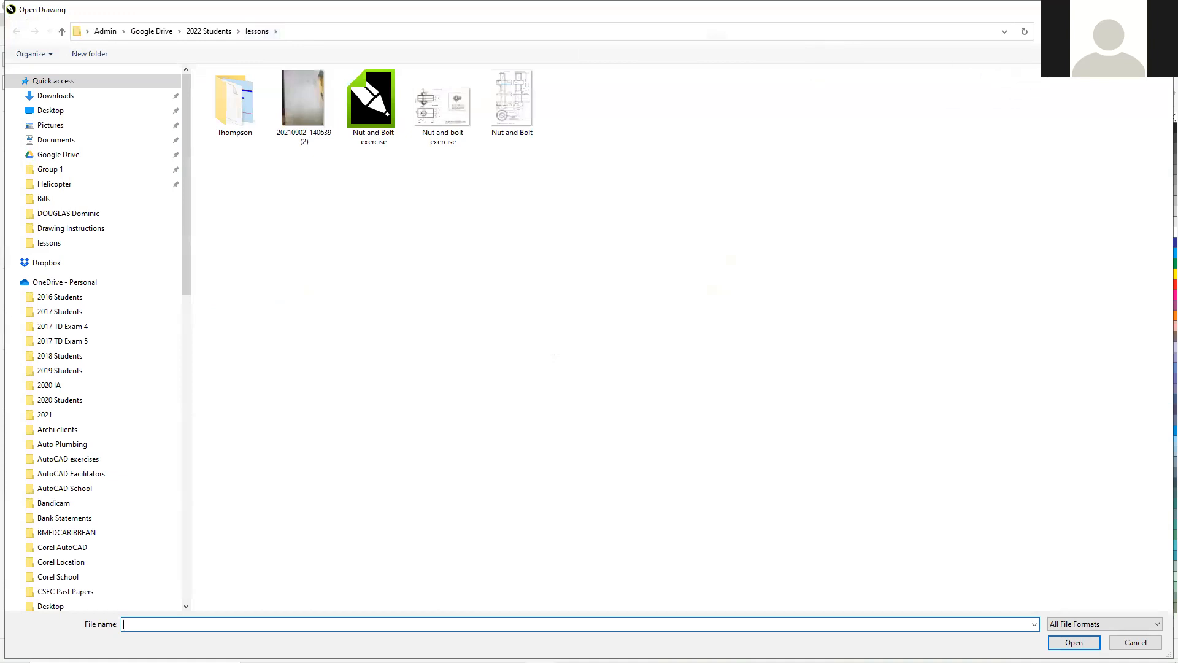
left_click(1160, 9)
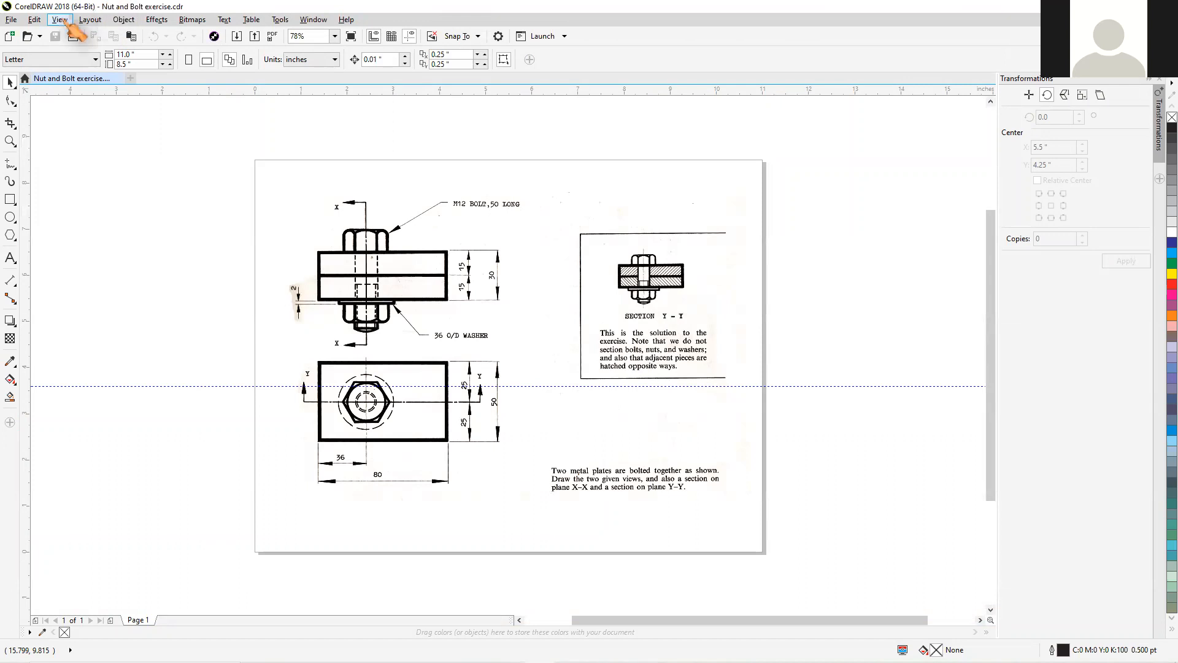
Open the two recent Nut and Bolt.cdr drawings, from D:\Corel School and from the OneDrive Corel School folder.
left_click(12, 20)
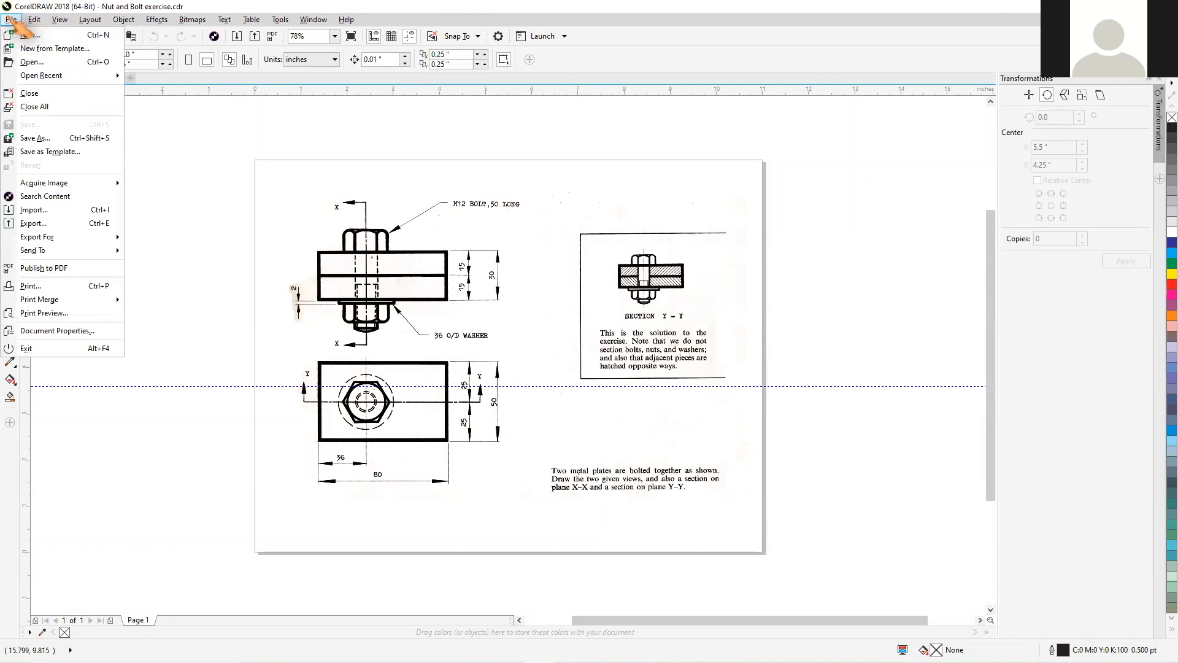
mouse_move(35, 20)
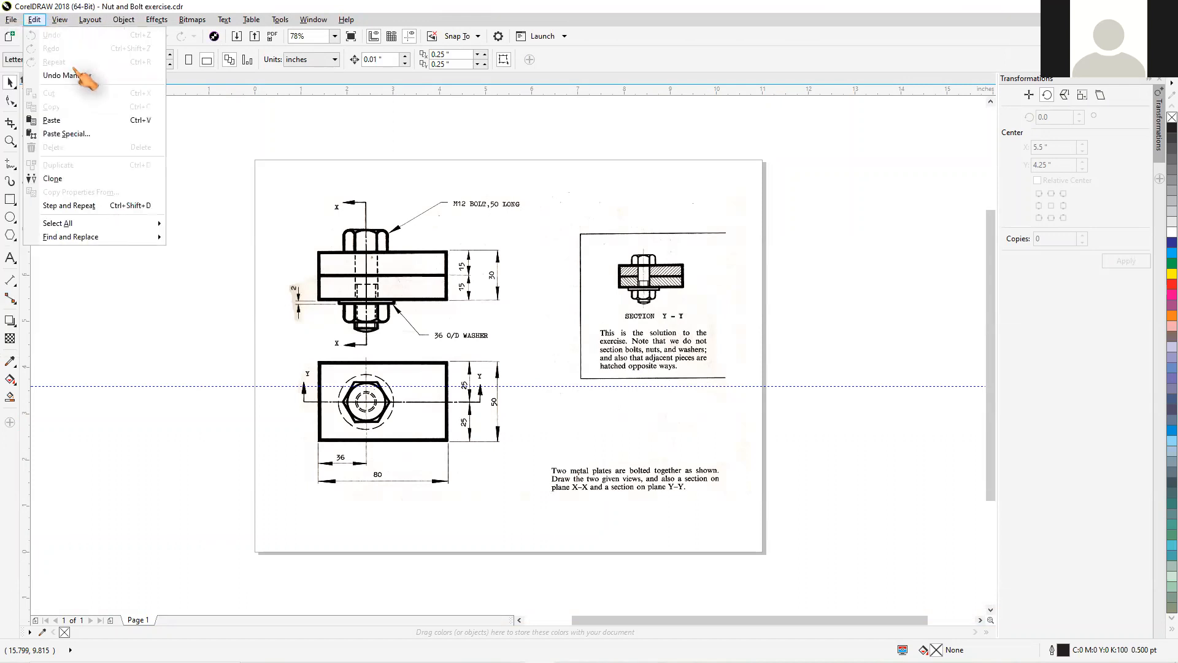
mouse_move(30, 76)
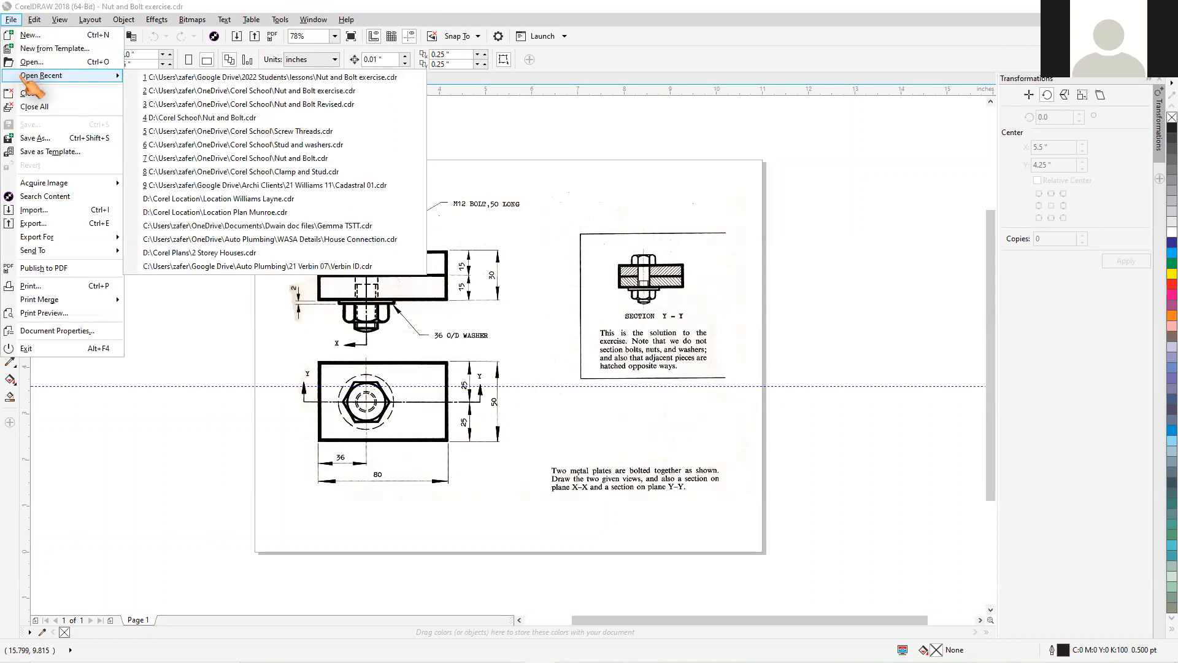
left_click(179, 118)
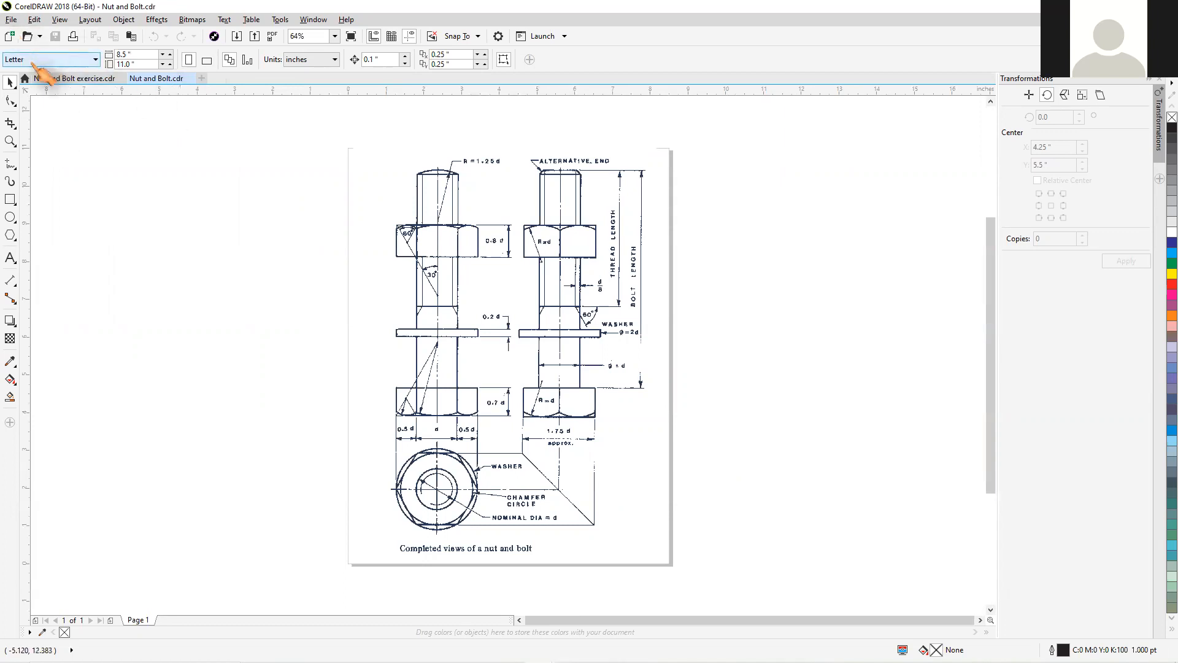
left_click(11, 20)
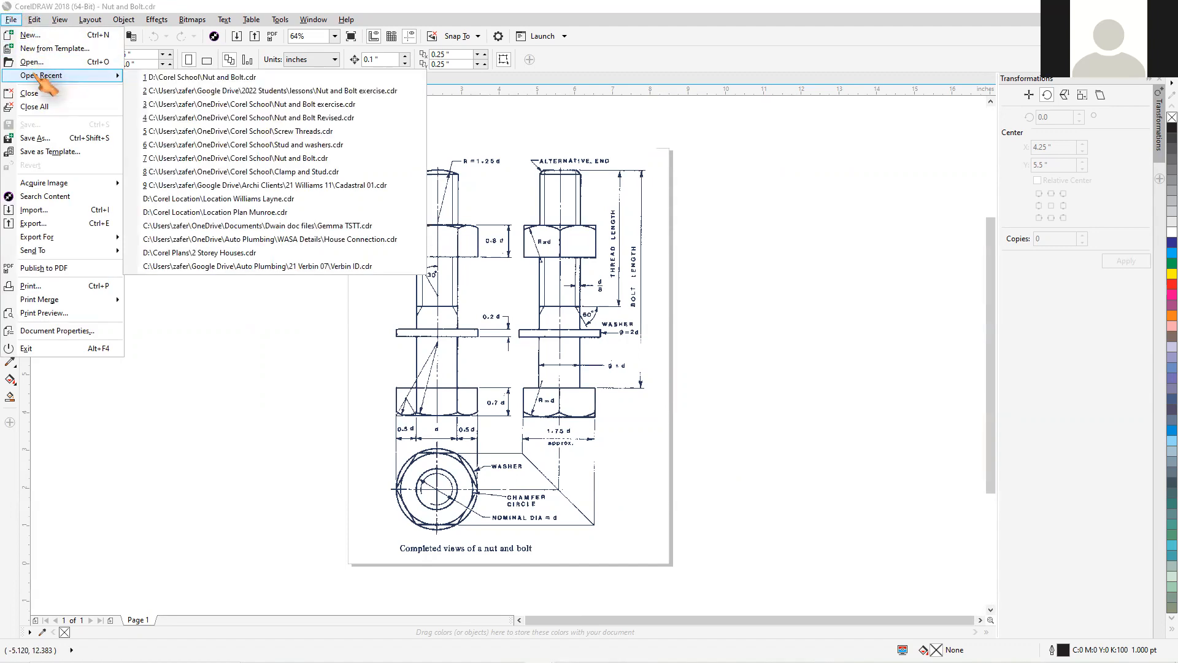
left_click(214, 161)
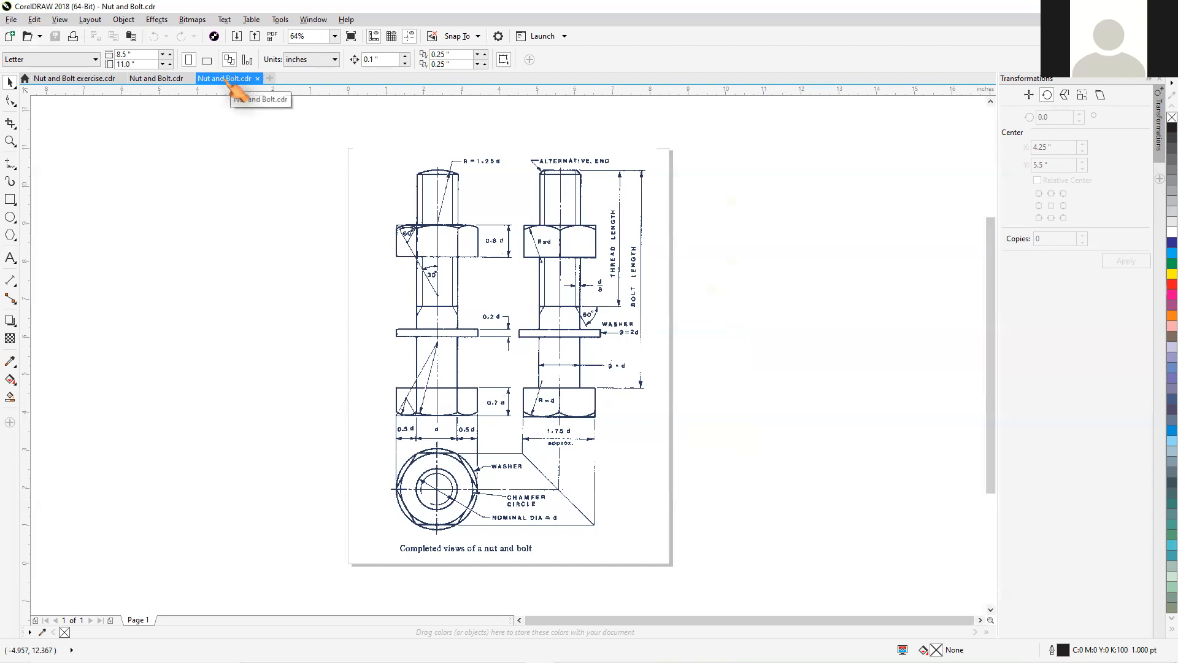
Open the recent drawing Nut and Bolt Revised.cdr and compare its dimension labels with those in Nut and Bolt.cdr.
left_click(11, 19)
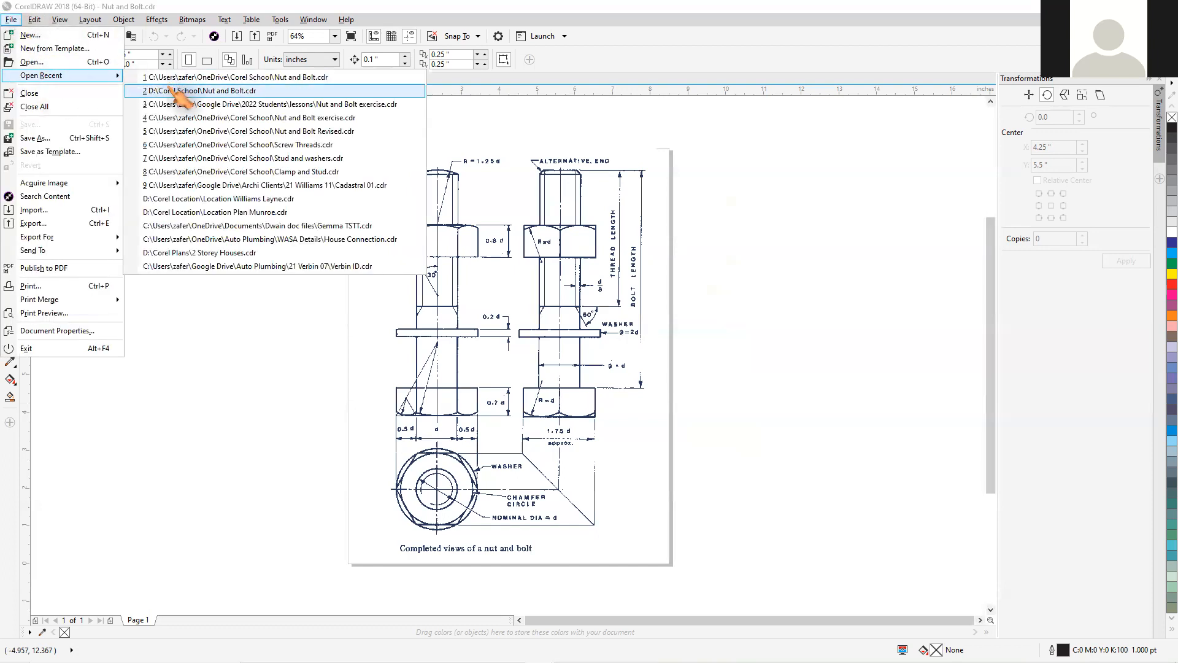
left_click(161, 131)
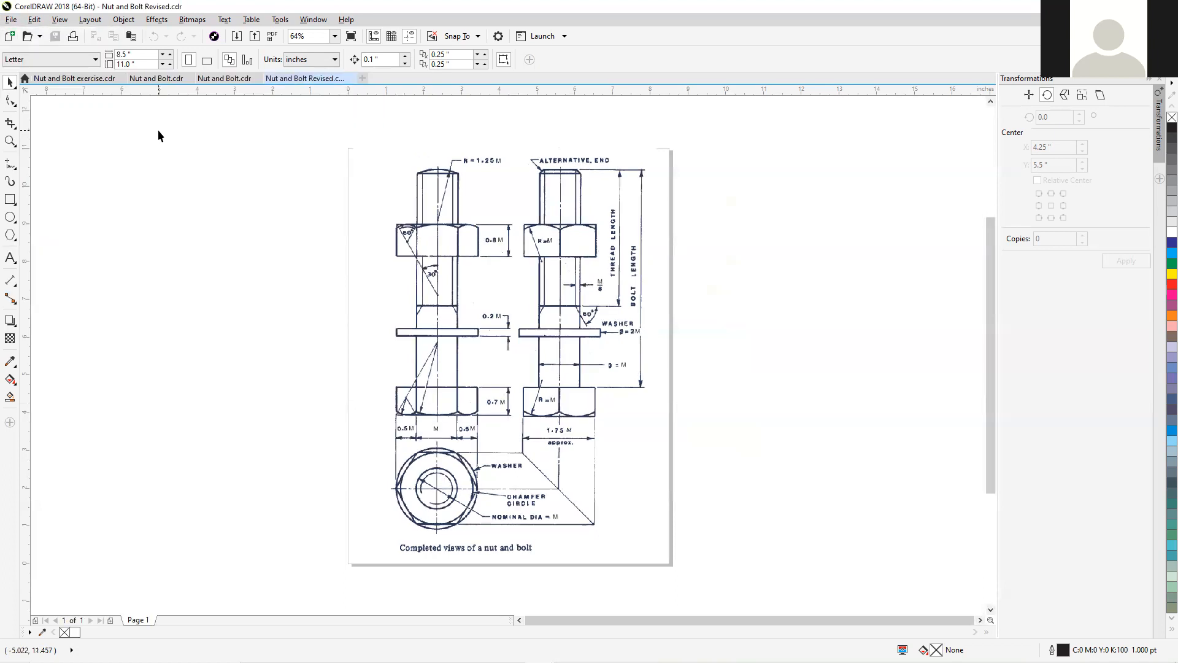
left_click(224, 79)
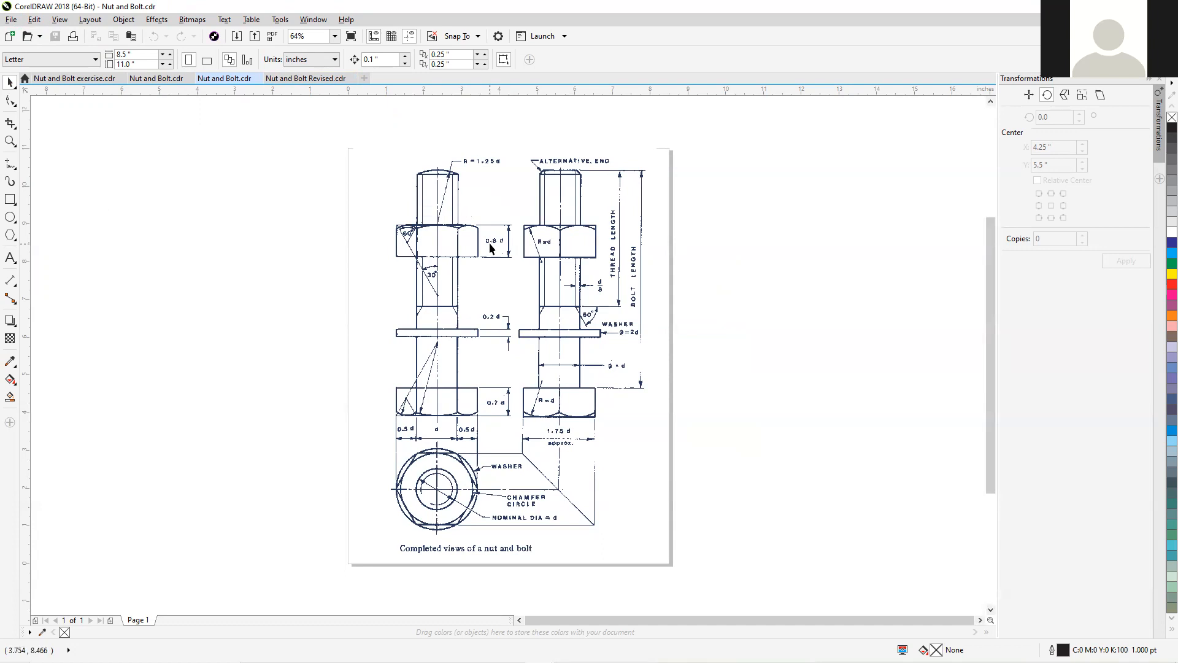
left_click(303, 79)
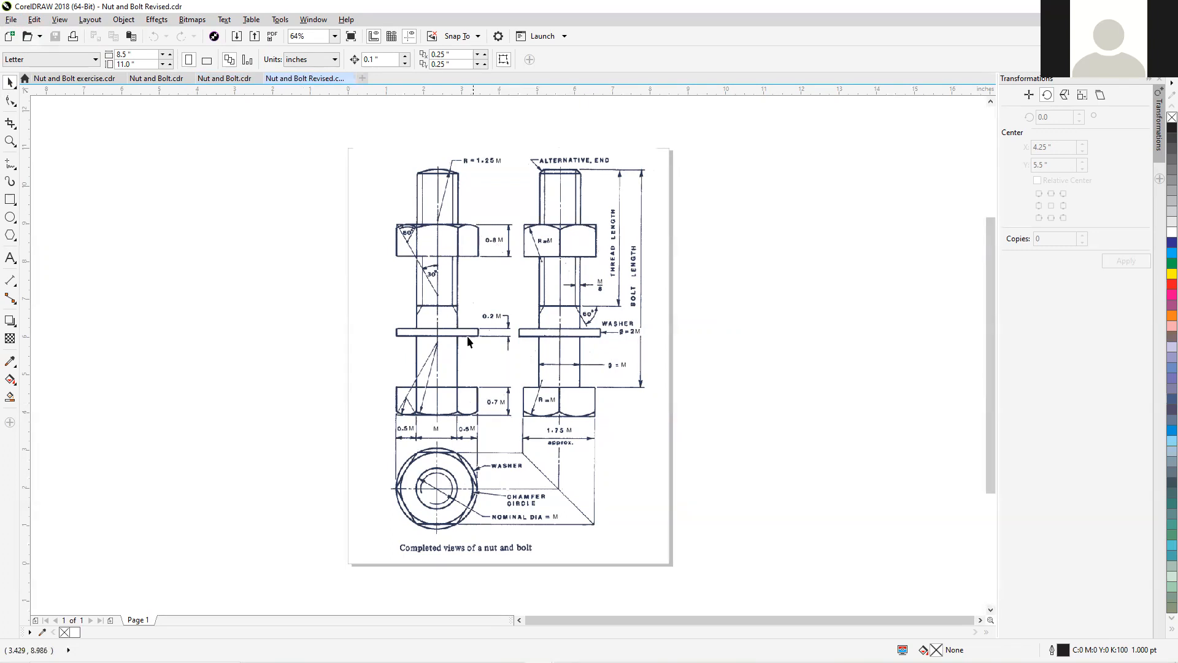
mouse_move(456, 661)
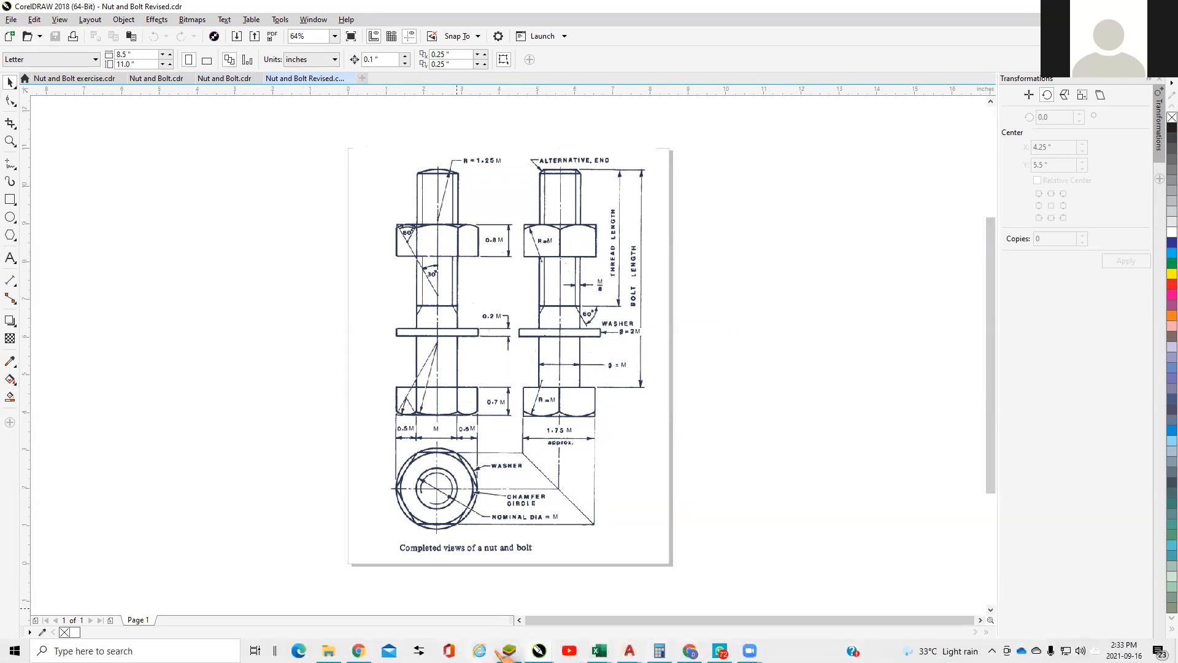
left_click(360, 652)
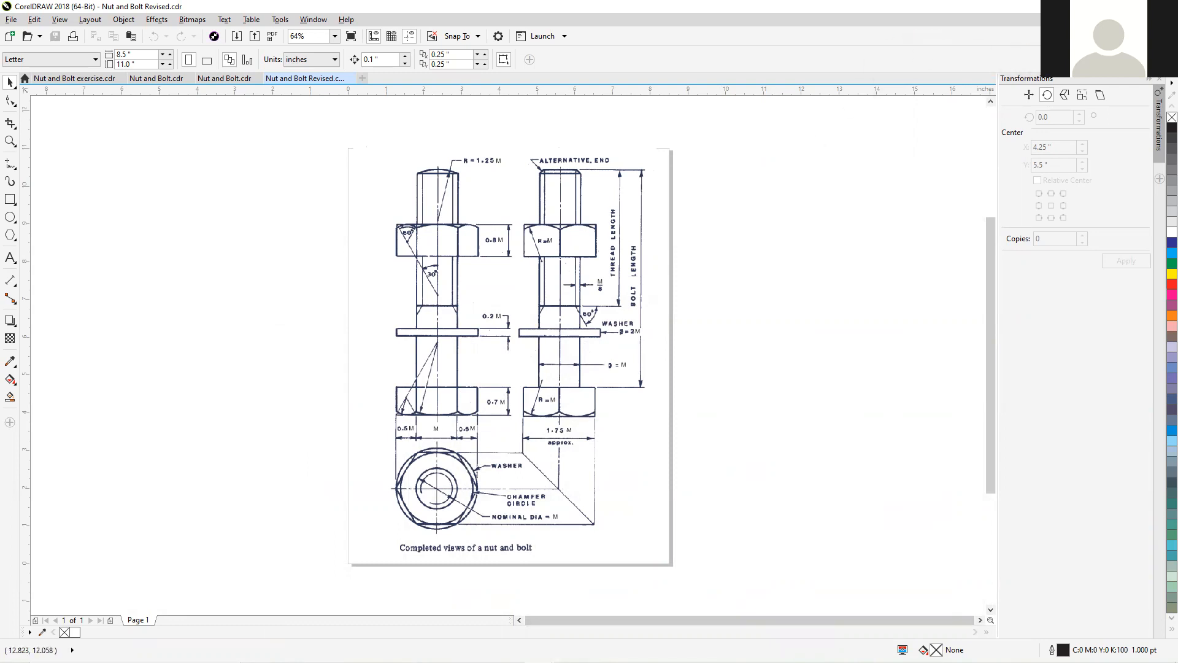
Restore the CorelDRAW window to a smaller size and place it along the left side of the desktop.
left_click(1150, 6)
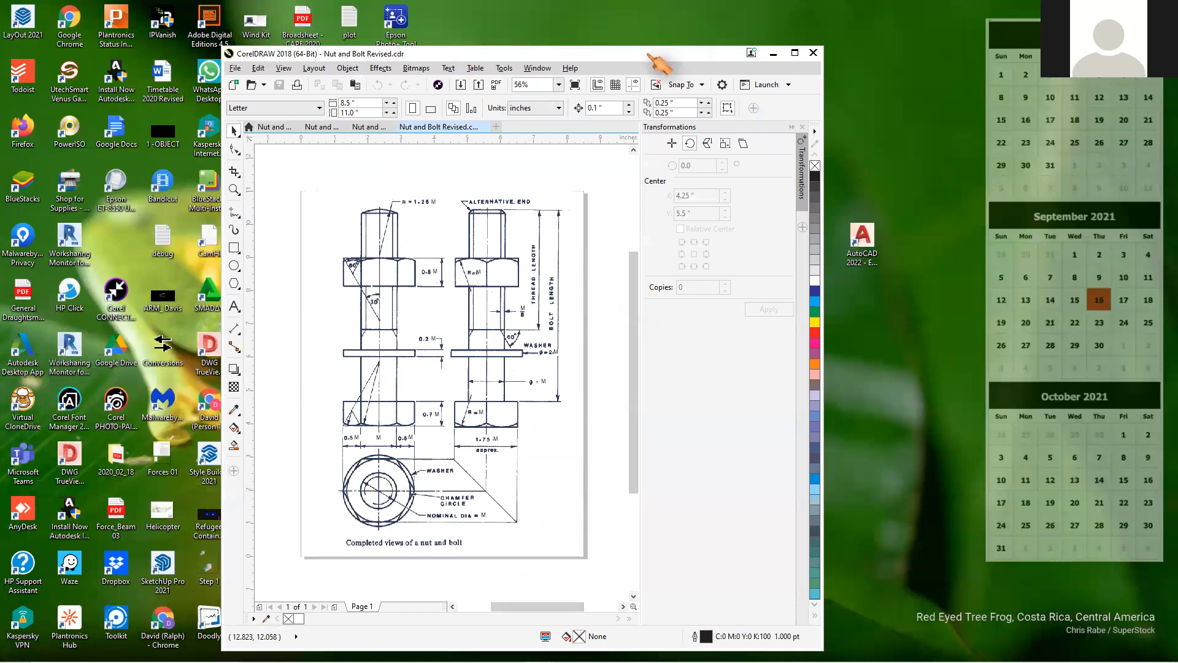
left_click_drag(657, 62, 427, 28)
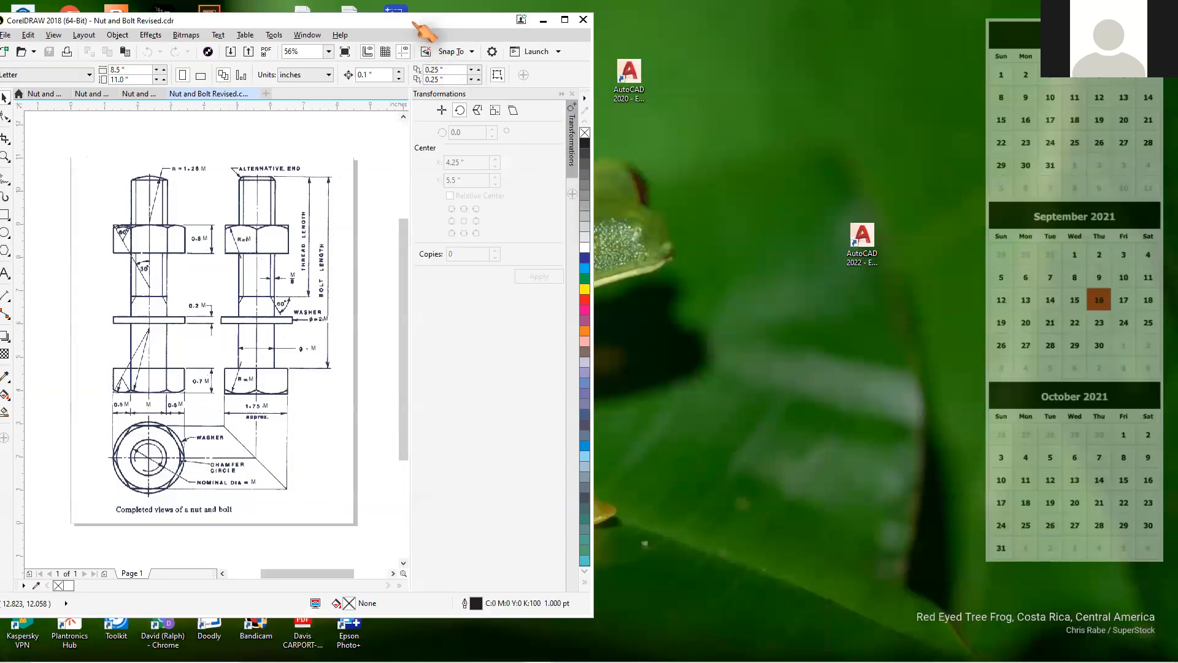
left_click_drag(422, 31, 355, 29)
Switch to AutoCAD with 2-LENS.dwg, fit its window beside the CorelDRAW reference drawing and turn off the grid.
mouse_move(630, 652)
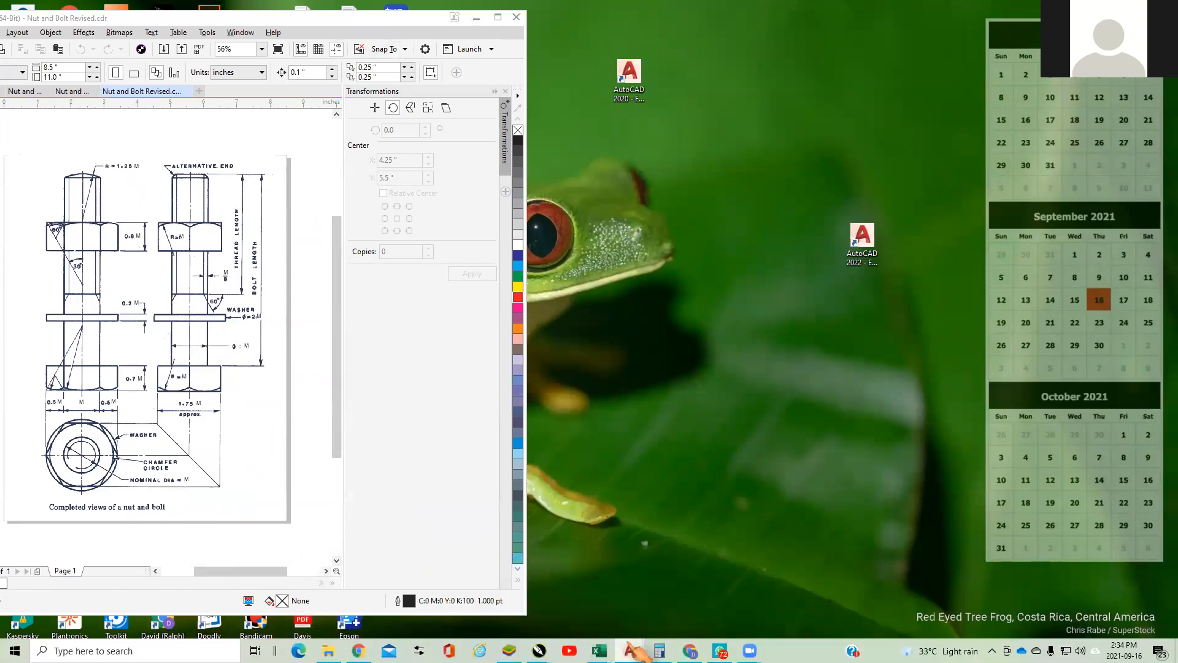
left_click(637, 620)
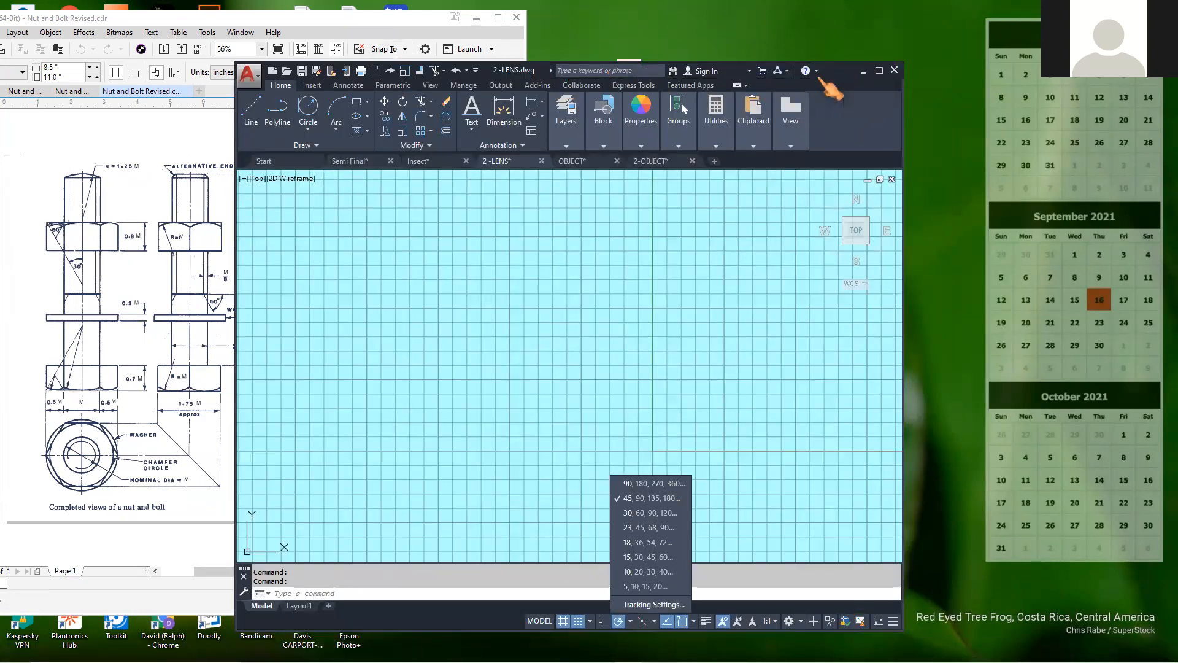
left_click(842, 77)
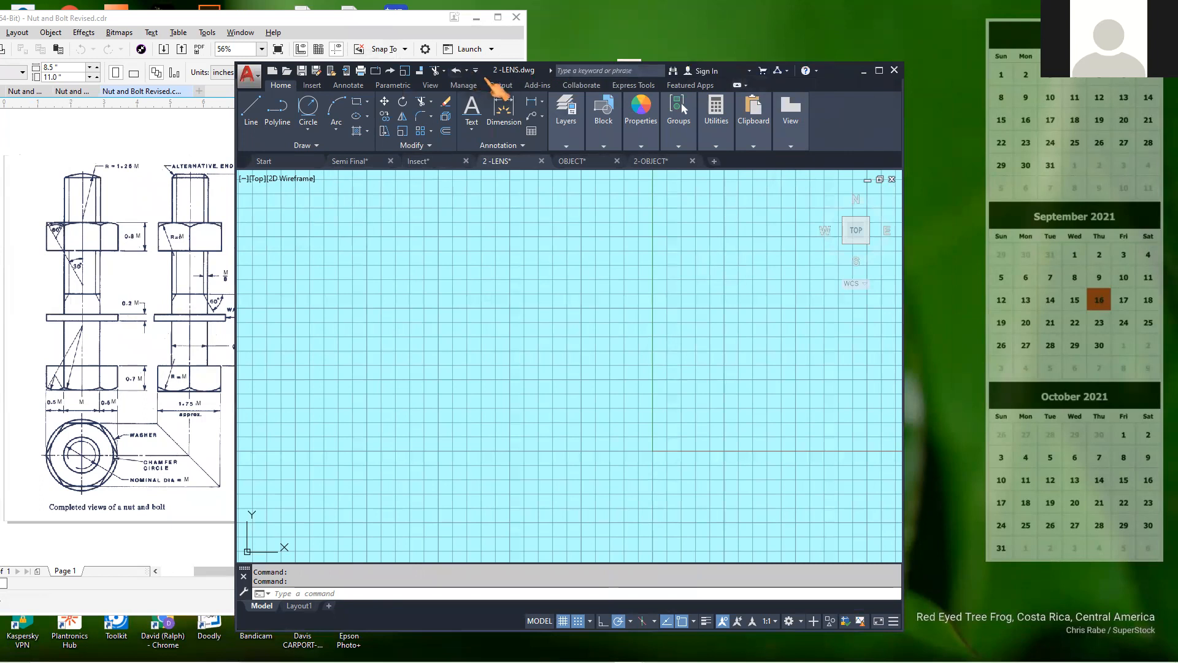
left_click_drag(497, 83, 648, 22)
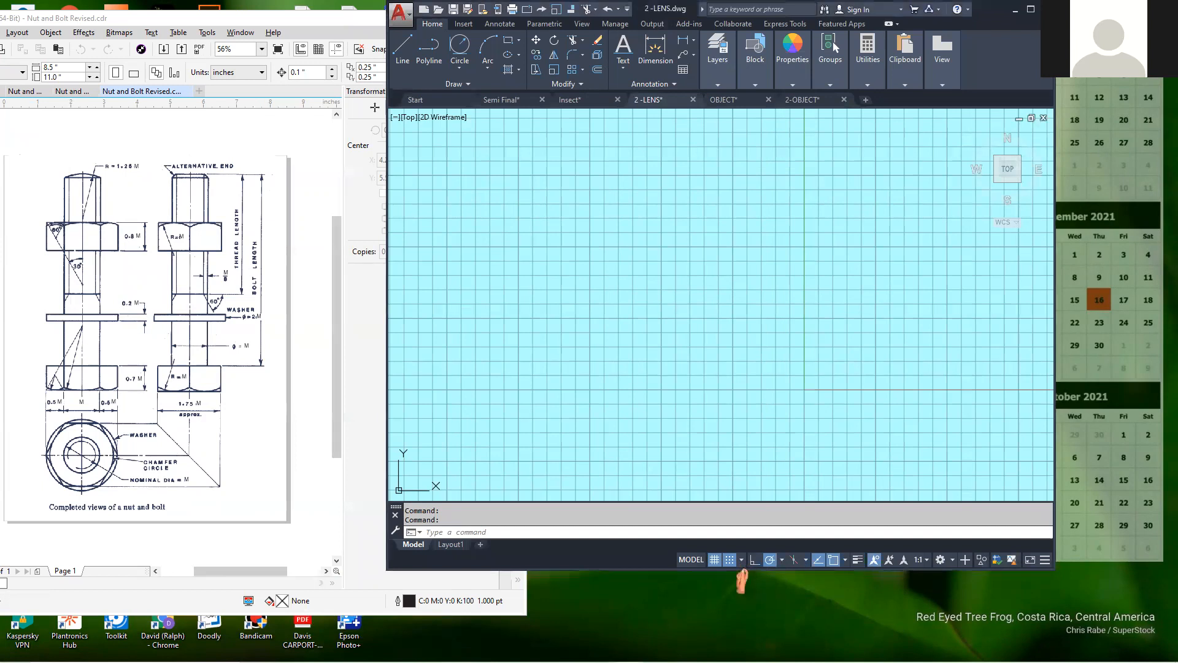
left_click_drag(741, 577, 739, 659)
left_click(714, 641)
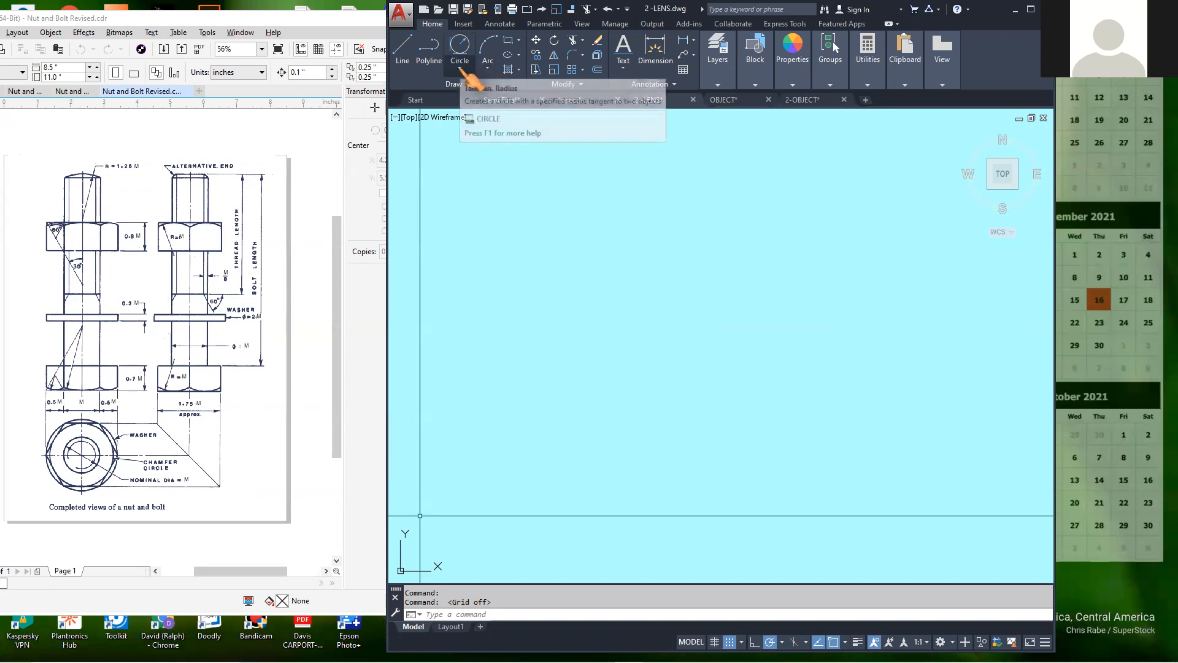
Examine the plan view of the nut and the dimension proportions in the Nut and Bolt Revised reference drawing.
left_click(460, 68)
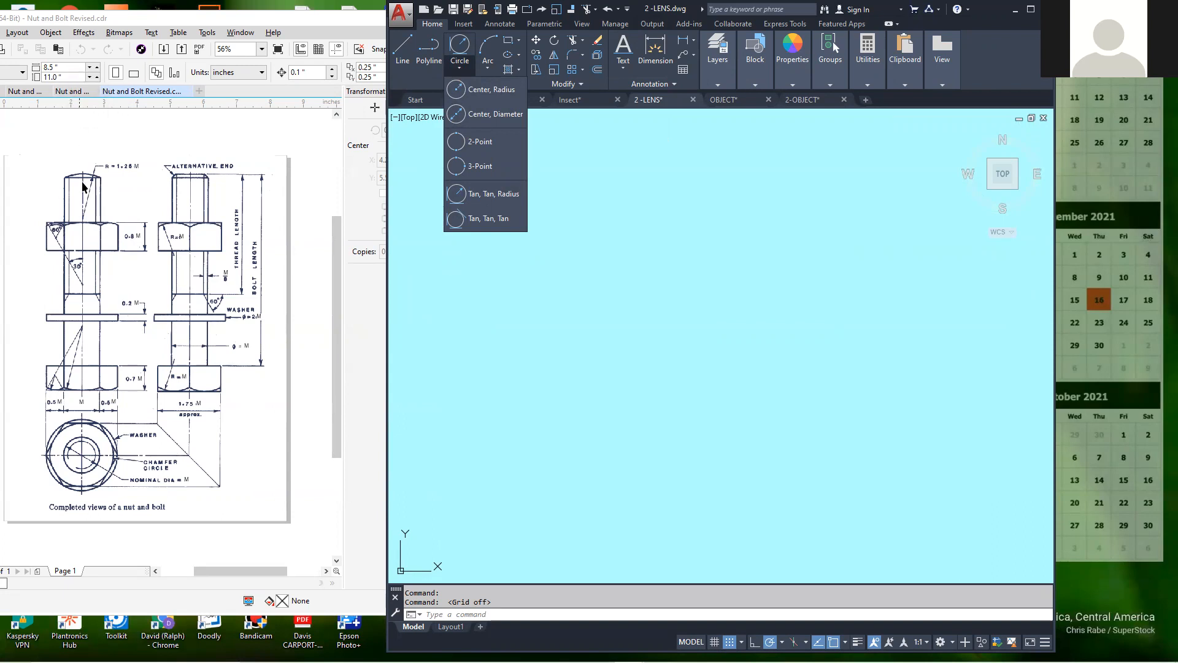
scroll(116, 293, "up", 3)
scroll(126, 294, "down", 3)
scroll(129, 426, "down", 2)
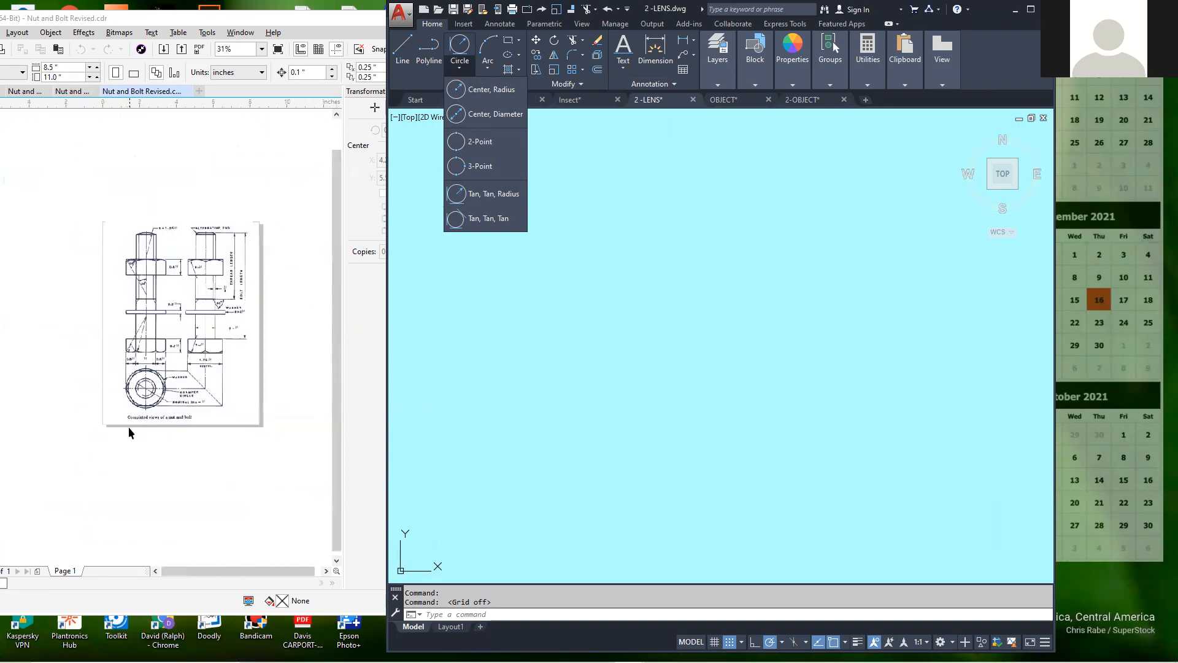
scroll(130, 427, "up", 5)
scroll(148, 354, "down", 4)
scroll(172, 299, "up", 3)
scroll(178, 298, "down", 3)
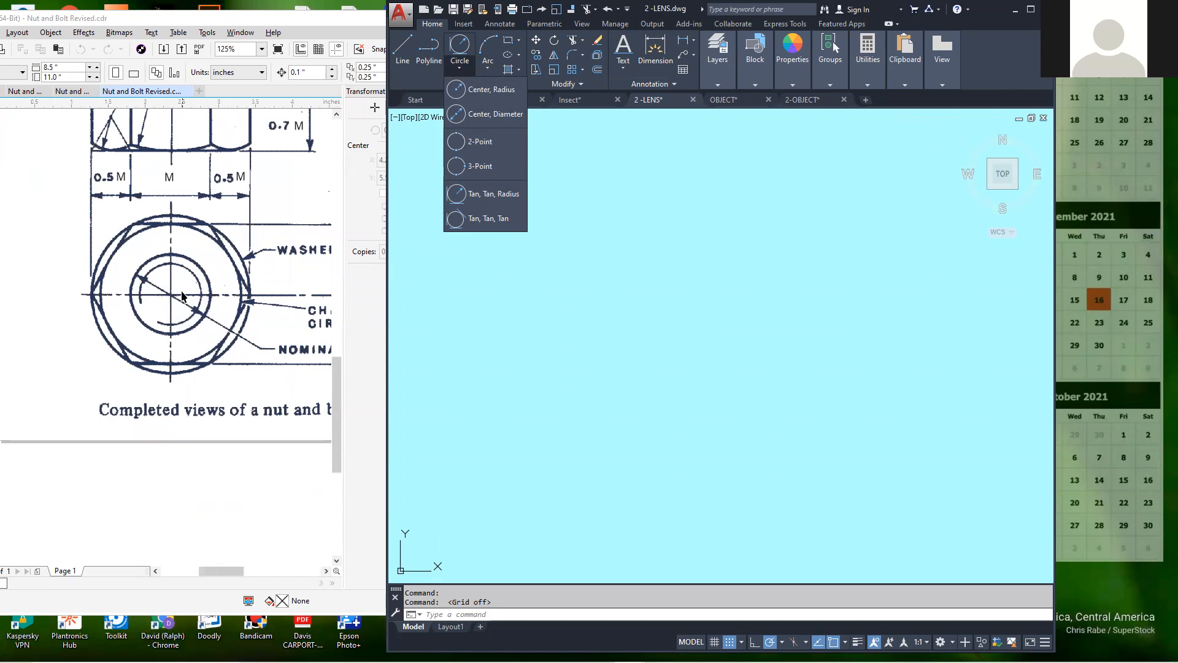
scroll(222, 280, "up", 2)
scroll(222, 284, "down", 2)
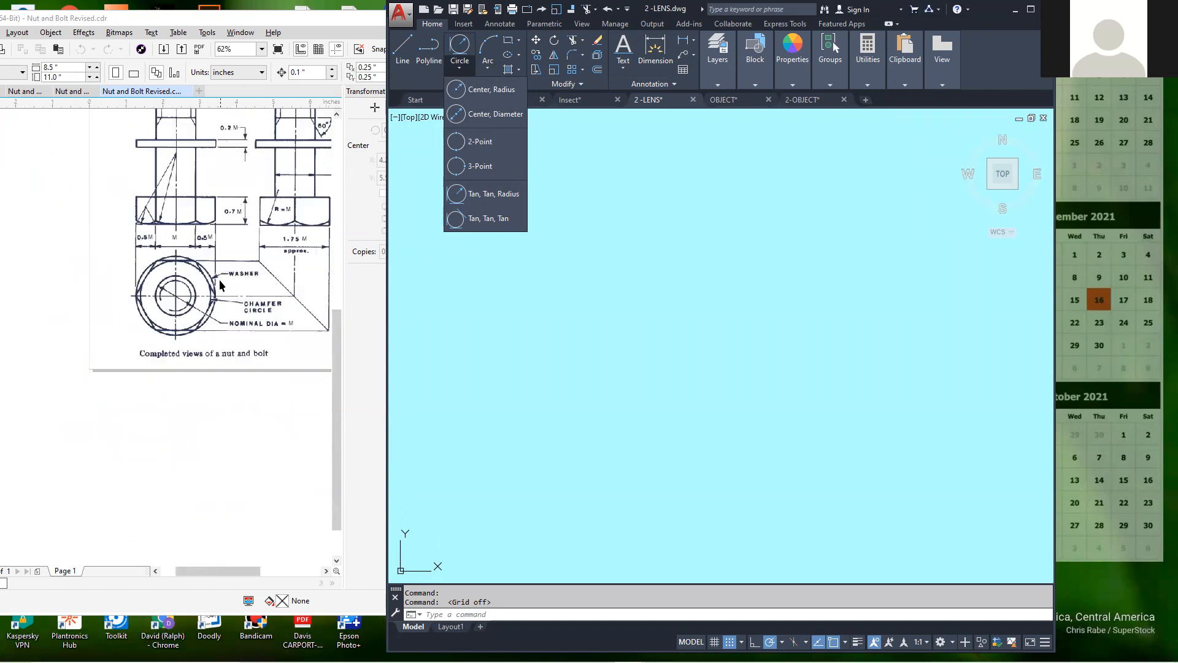
scroll(231, 278, "up", 2)
scroll(229, 279, "down", 2)
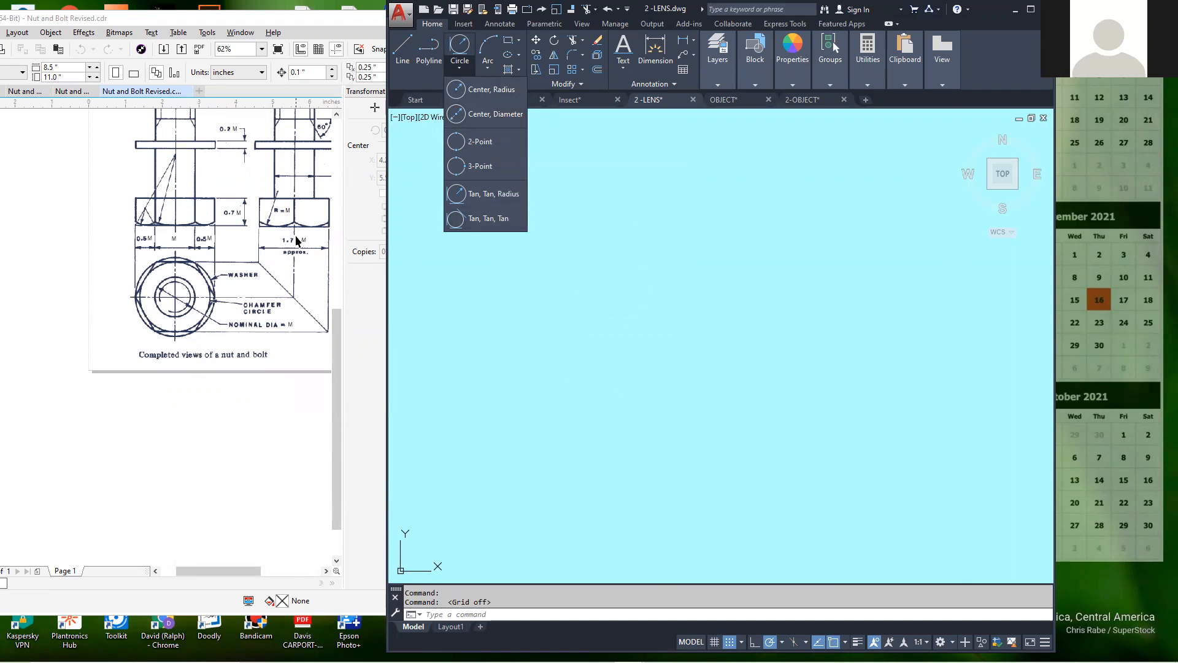
Check which layers are available in the 2-LENS drawing.
left_click(519, 40)
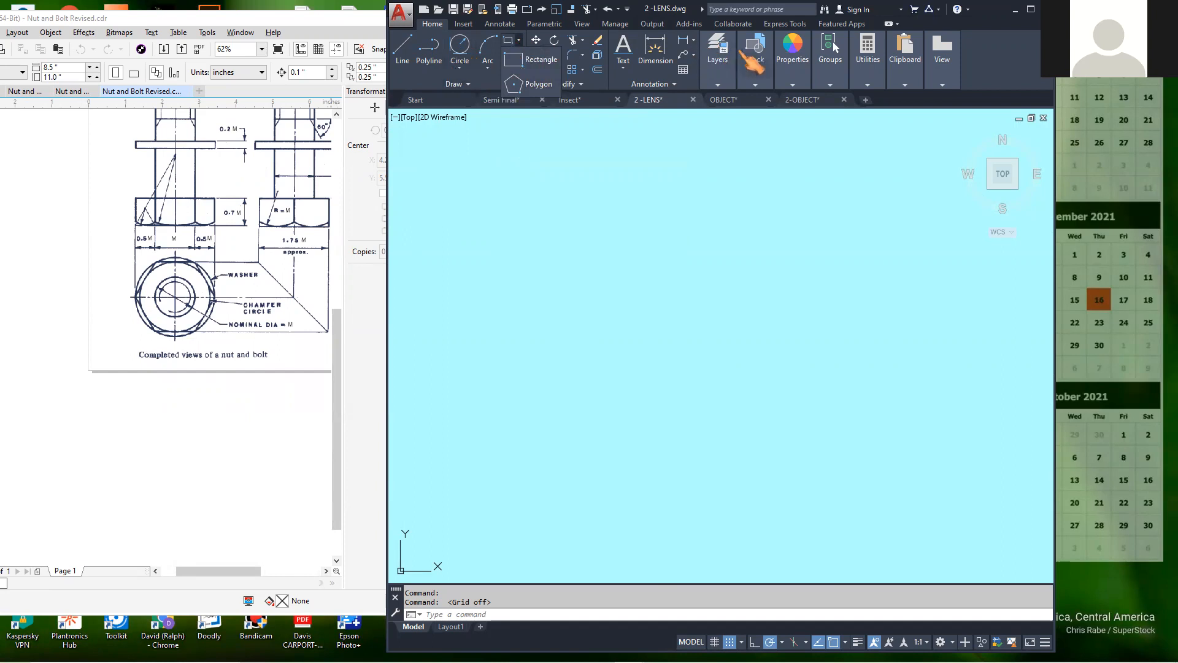
left_click(718, 61)
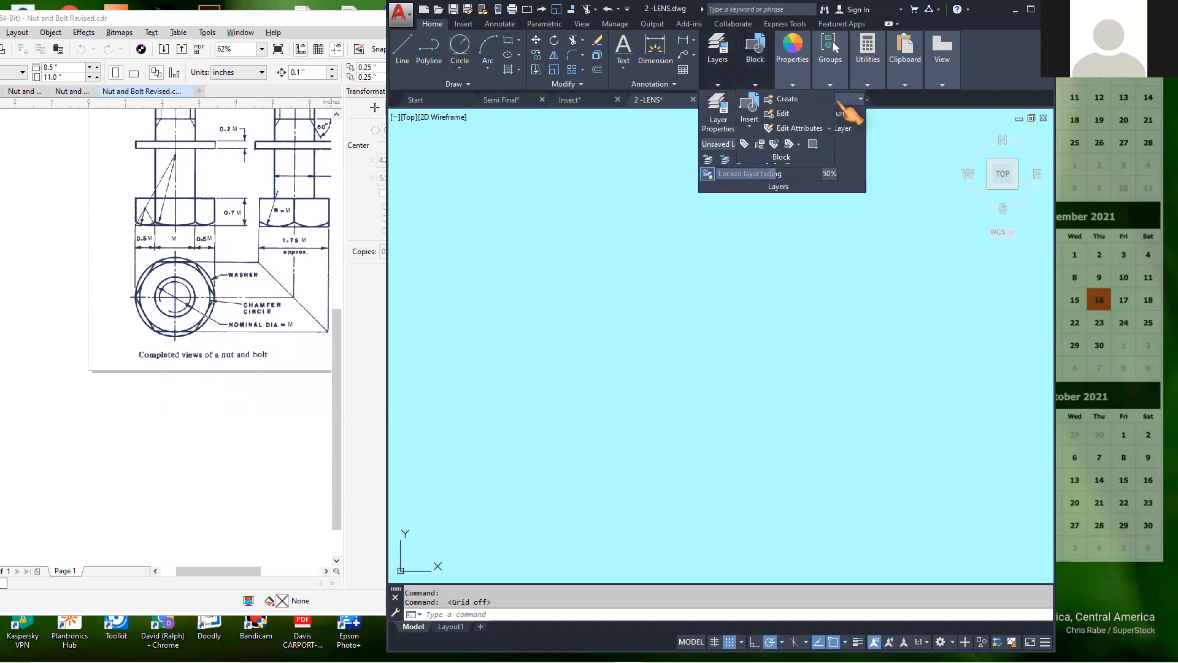
left_click(825, 102)
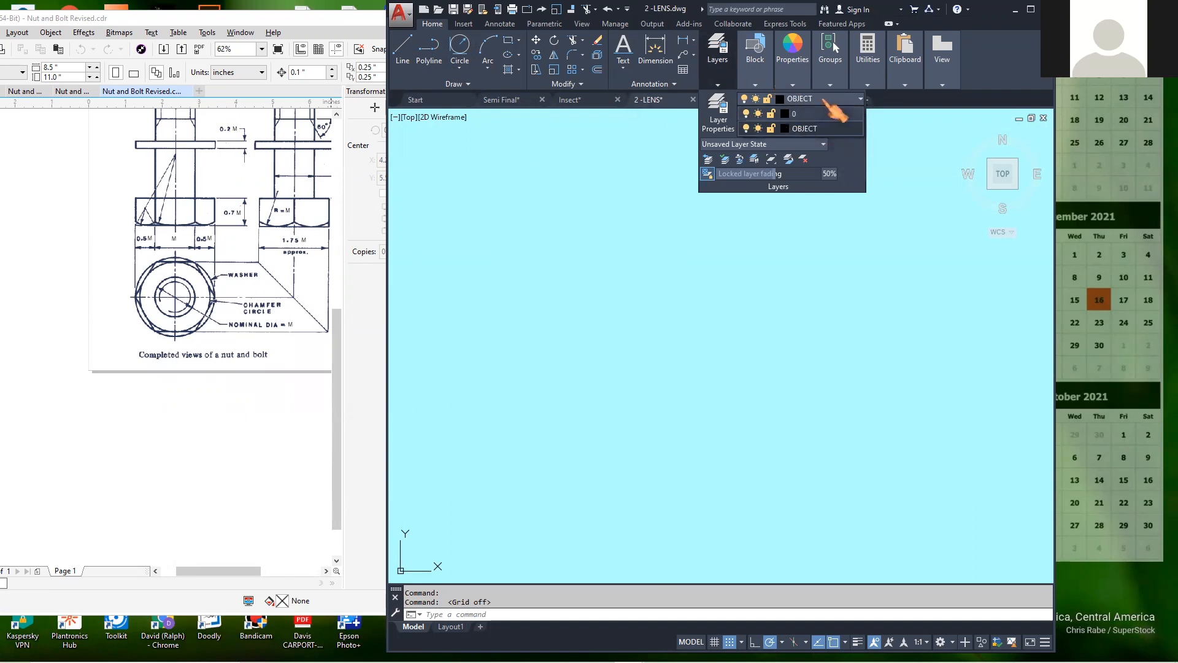
left_click(825, 103)
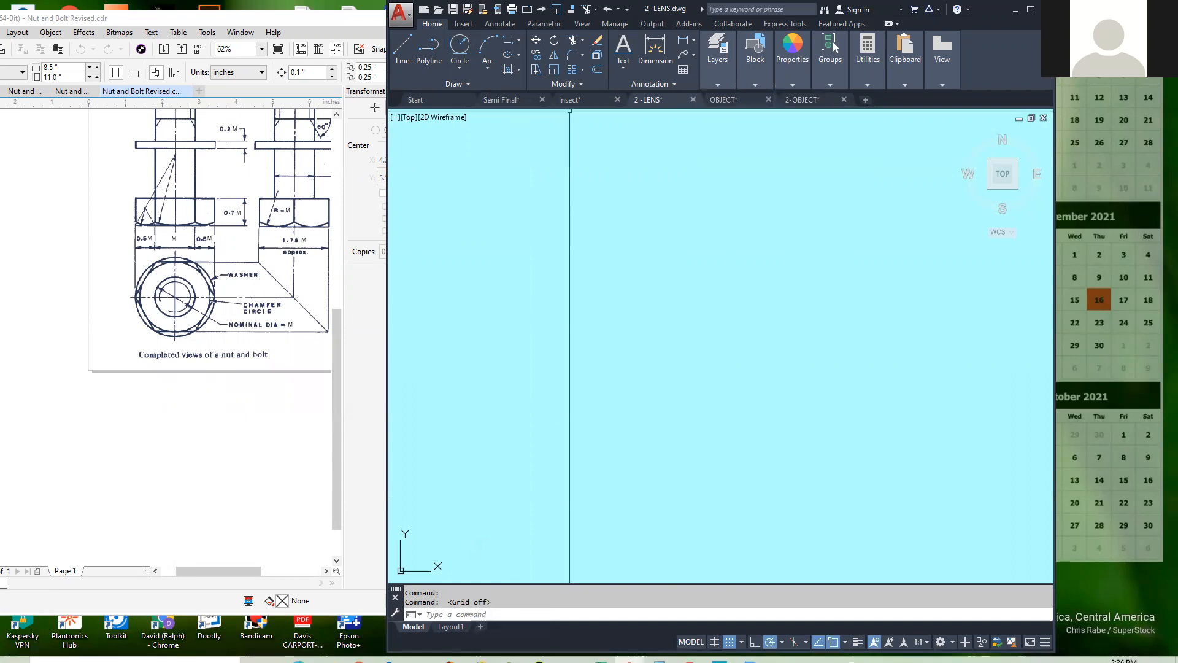
Switch to the Insect drawing, find an empty area and make CENTRE the current layer.
mouse_move(510, 98)
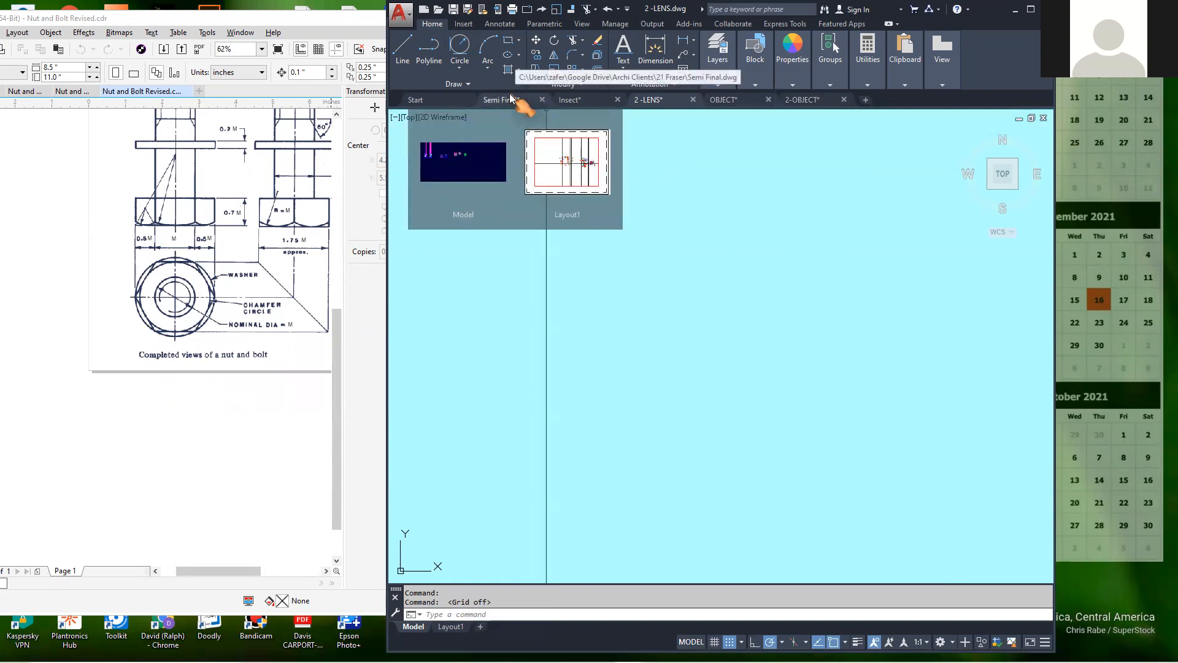
left_click(577, 104)
scroll(626, 225, "down", 4)
middle_click_drag(625, 225, 405, 267)
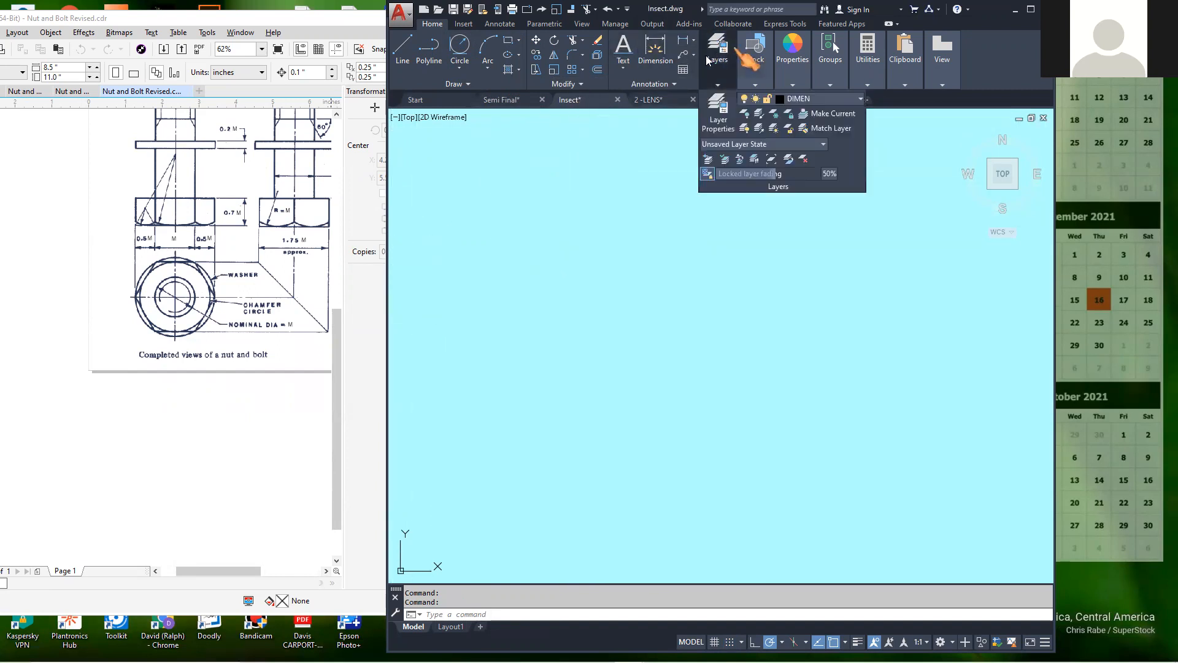
left_click(860, 98)
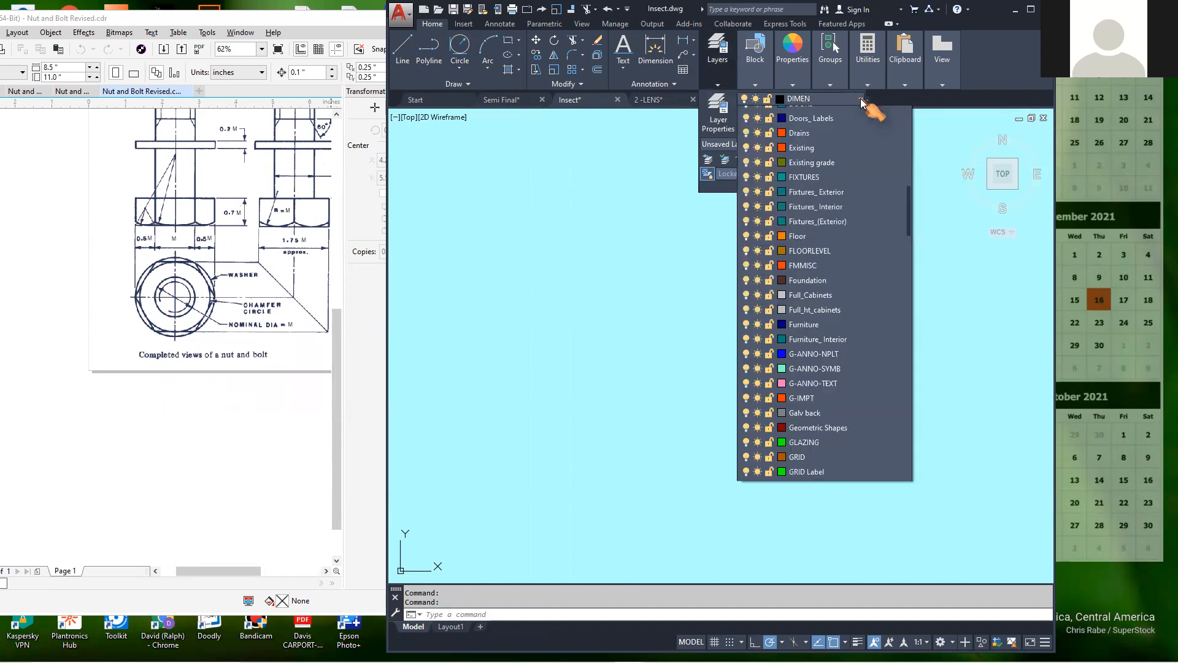
scroll(816, 193, "up", 10)
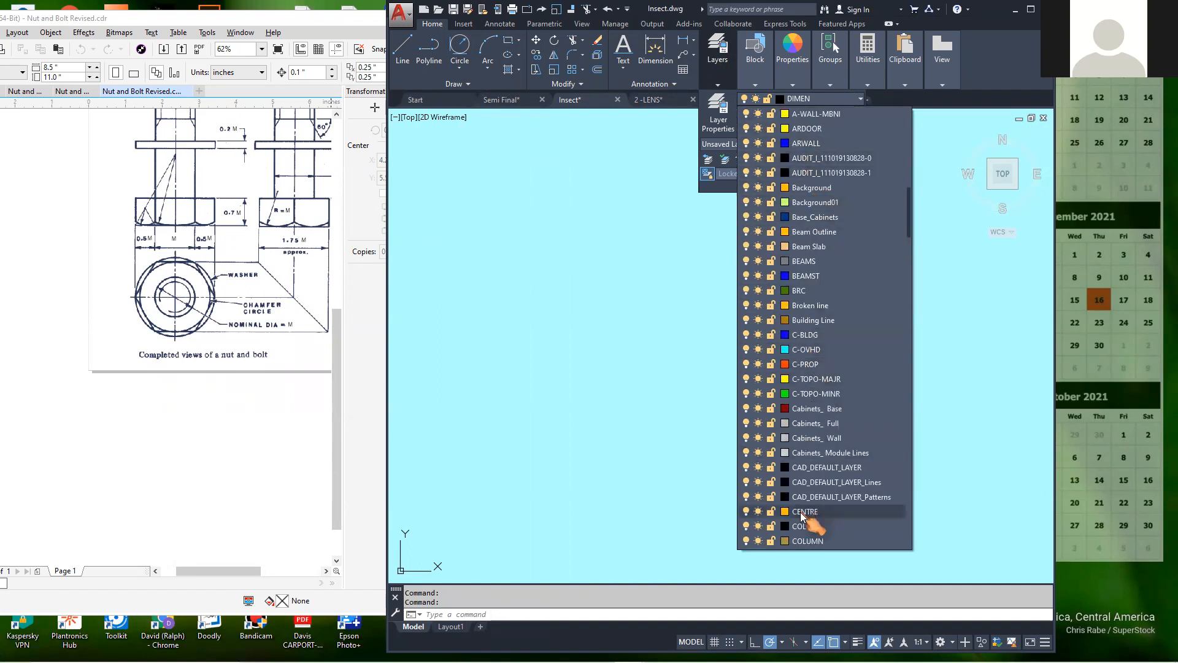
left_click(803, 512)
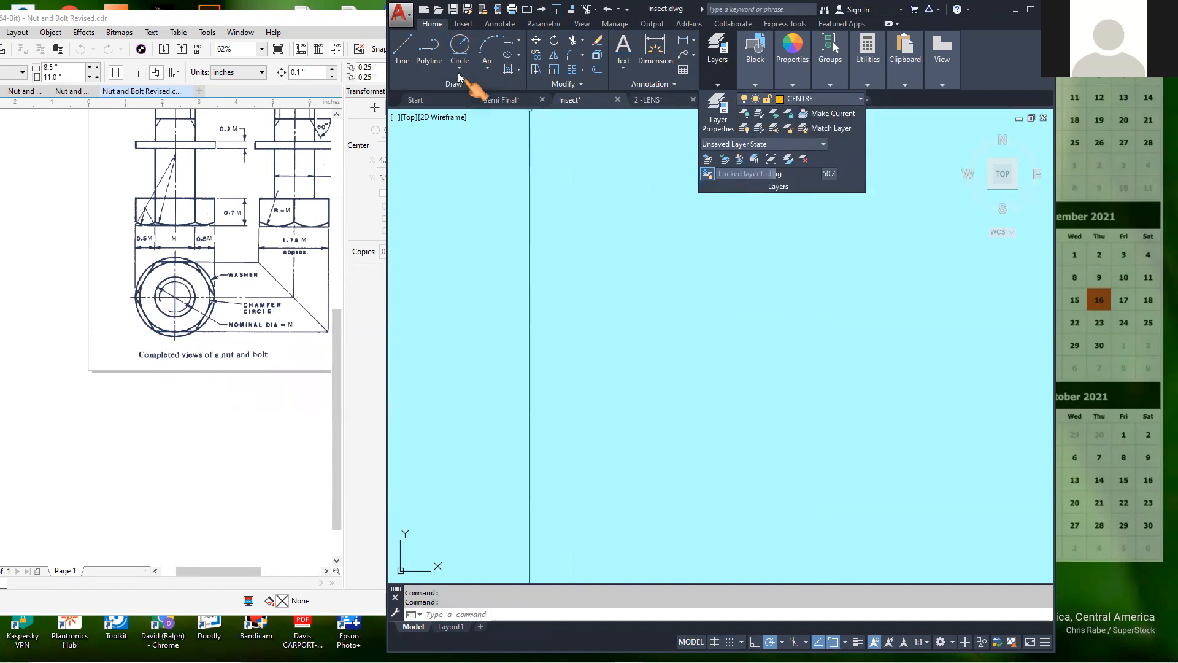
Draw a vertical centre line with the Line command in the empty drawing area.
left_click(402, 49)
left_click(639, 234)
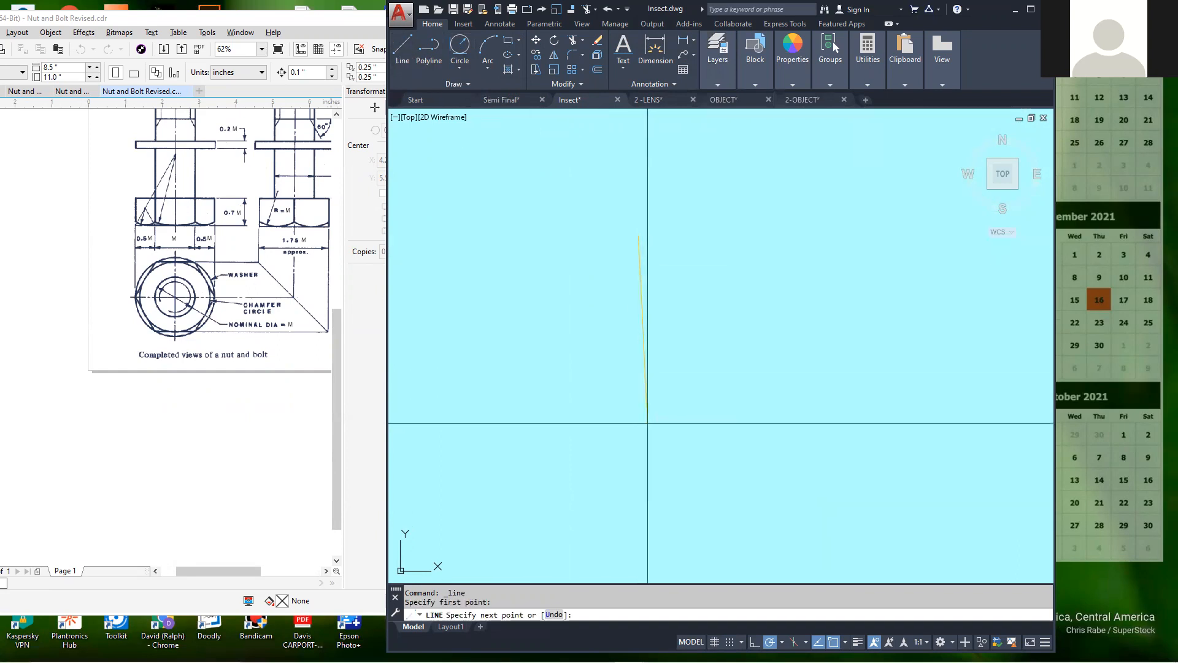
left_click(638, 486)
right_click(699, 458)
left_click(728, 466)
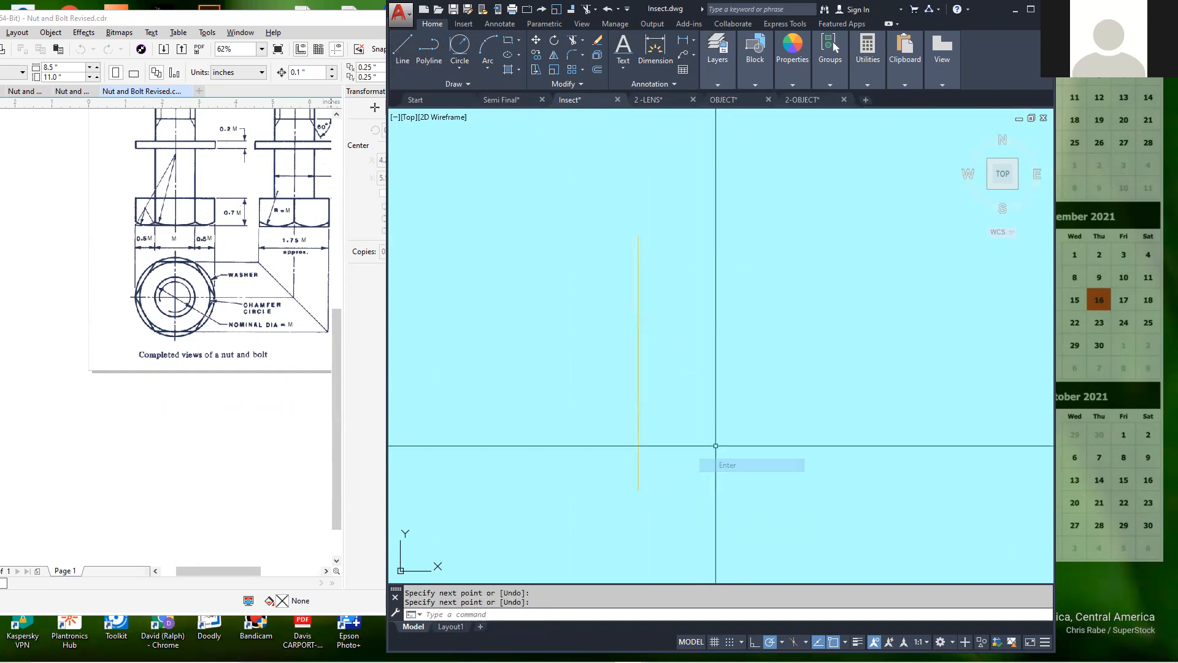
Draw a horizontal centre line crossing the vertical one near its midpoint.
left_click(401, 49)
left_click(463, 362)
left_click(835, 366)
right_click(857, 361)
left_click(886, 368)
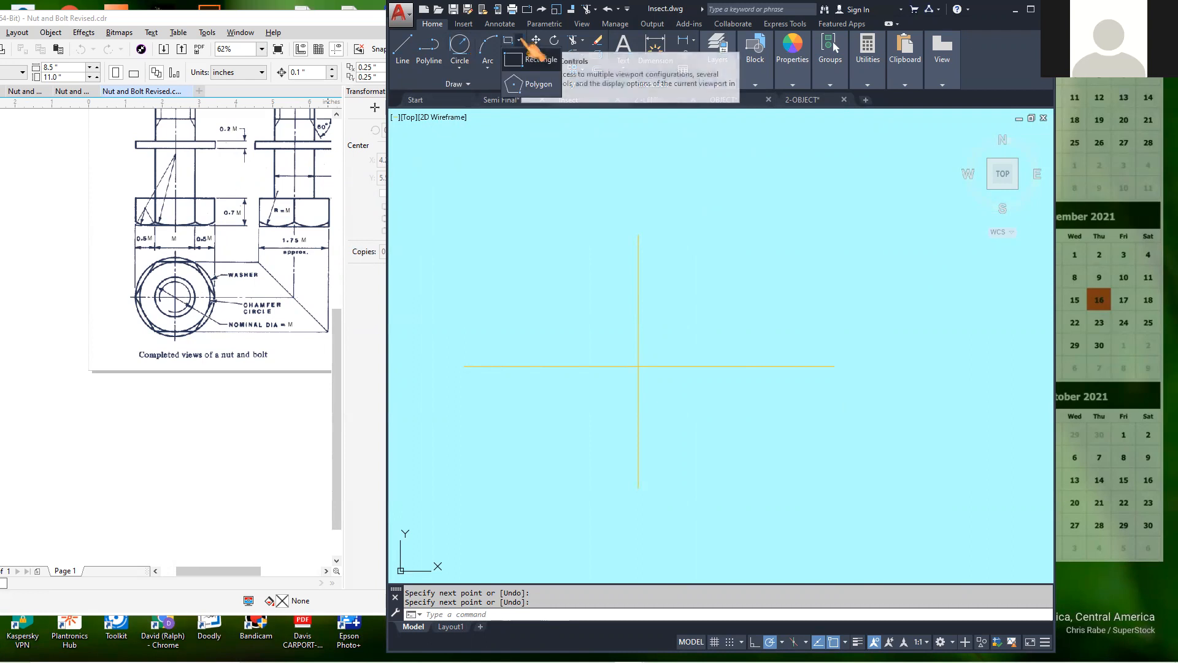
Draw a 6-sided polygon centred on the centre-line intersection, inscribed in a circle of radius 5.
left_click(519, 40)
left_click(539, 84)
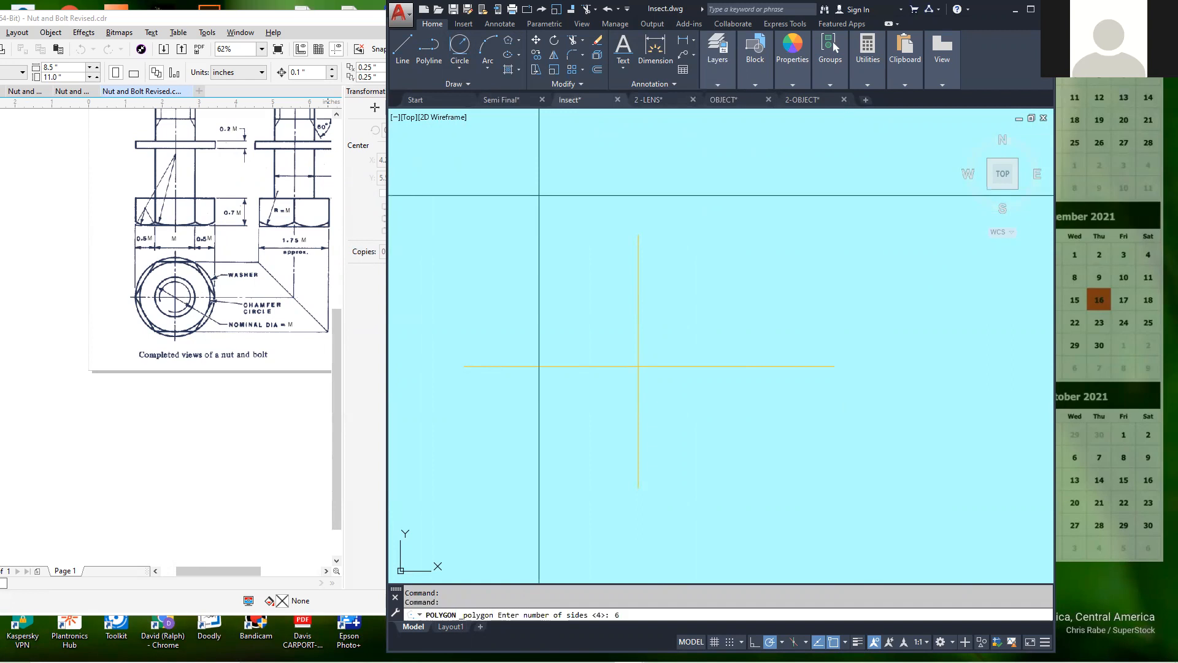
key("Return")
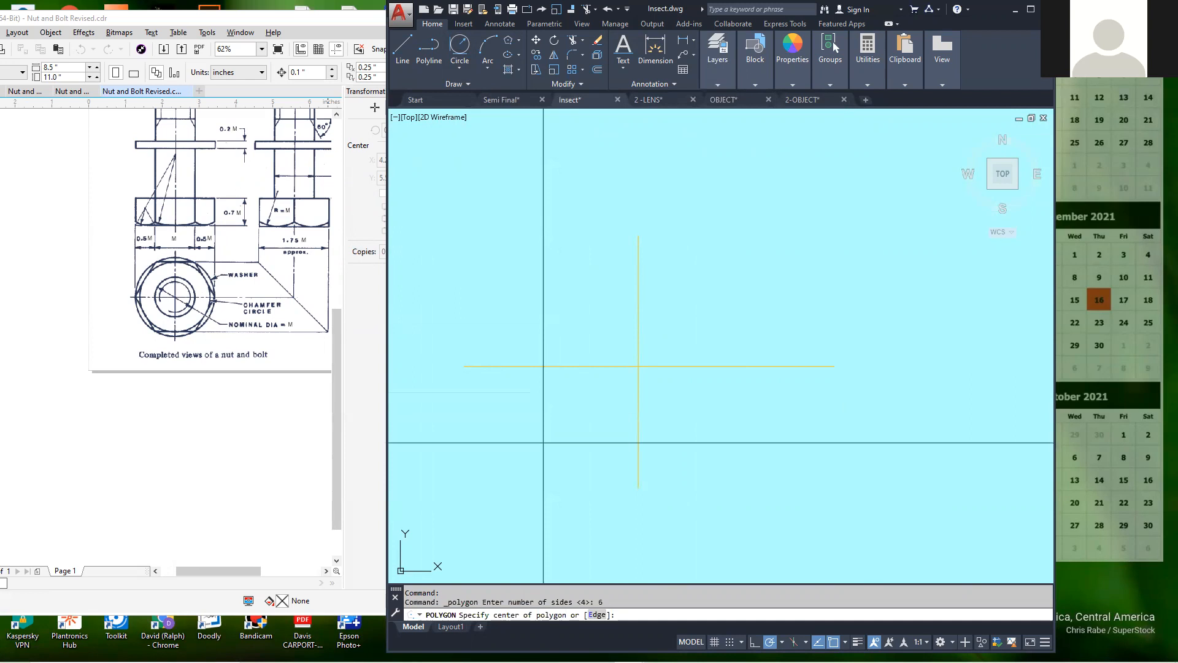
left_click(639, 366)
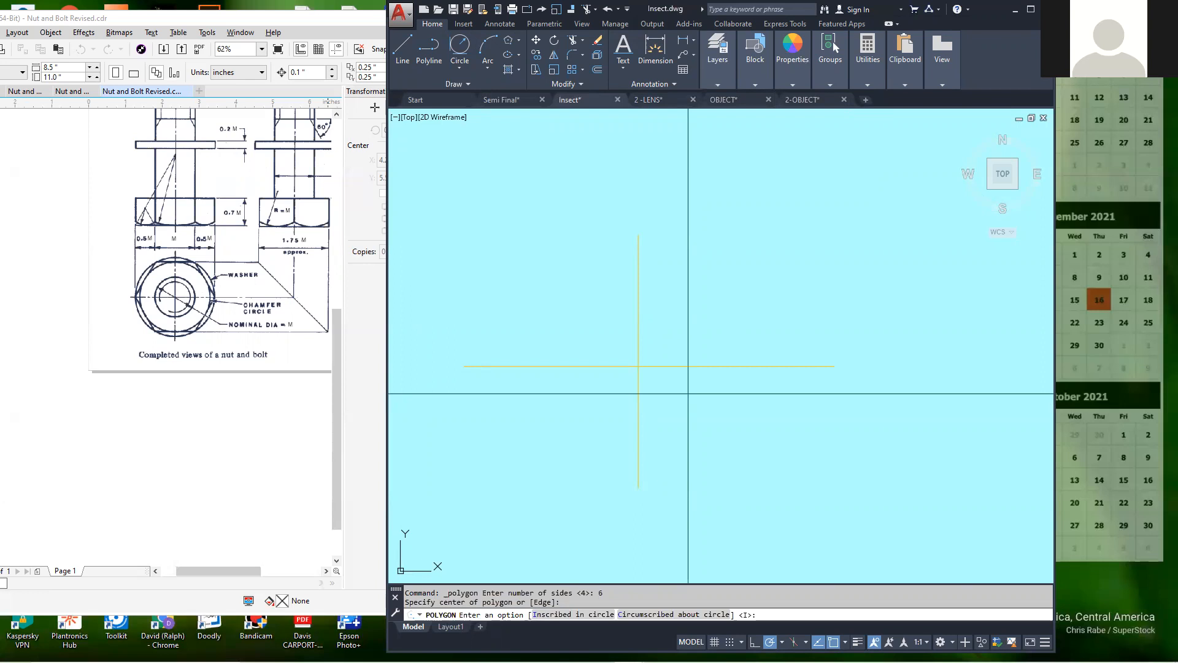
key("Return")
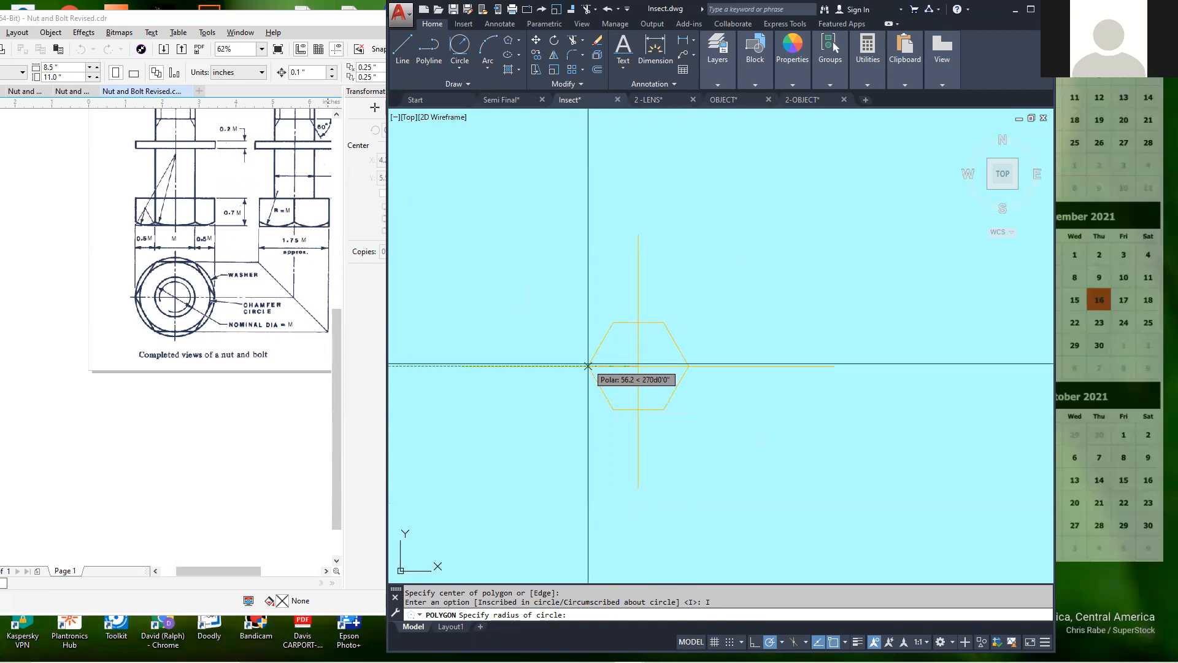
key("Return")
scroll(655, 325, "up", 5)
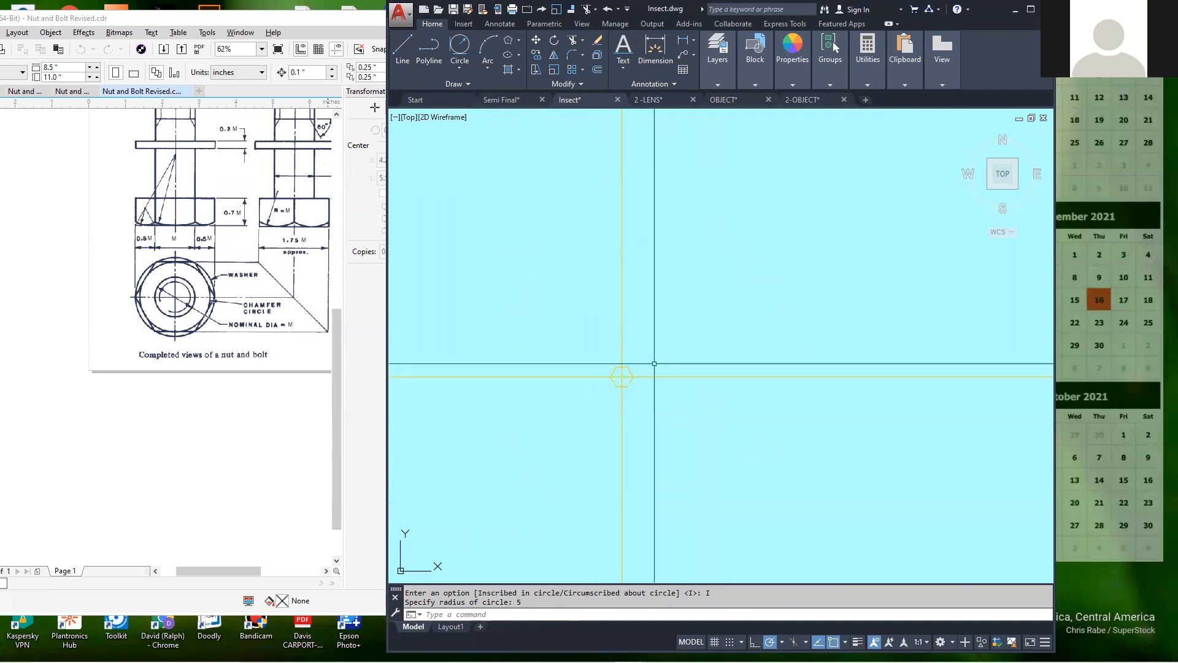
scroll(621, 406, "up", 4)
scroll(681, 350, "down", 2)
scroll(551, 306, "up", 1)
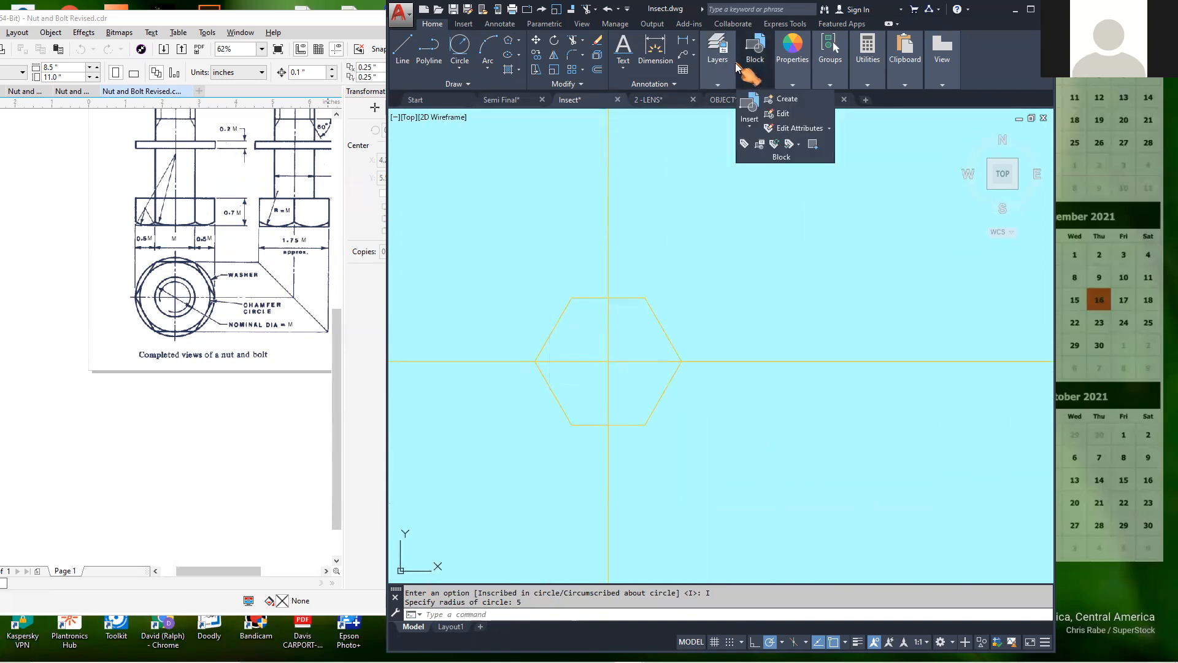
mouse_move(717, 84)
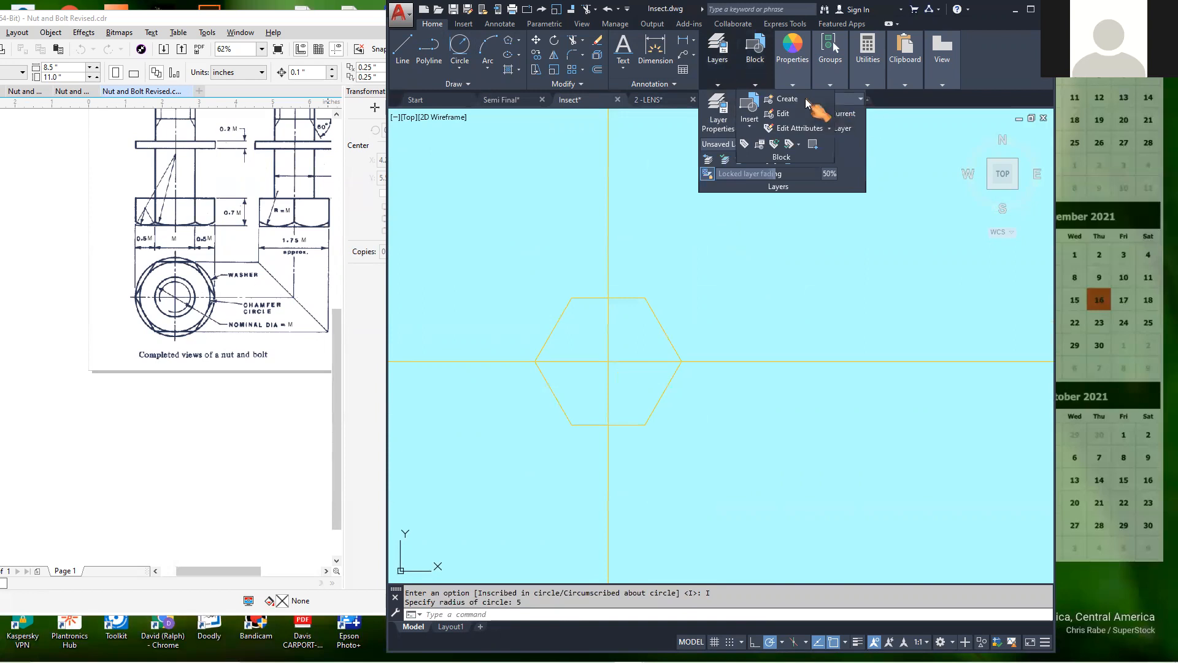
left_click(791, 101)
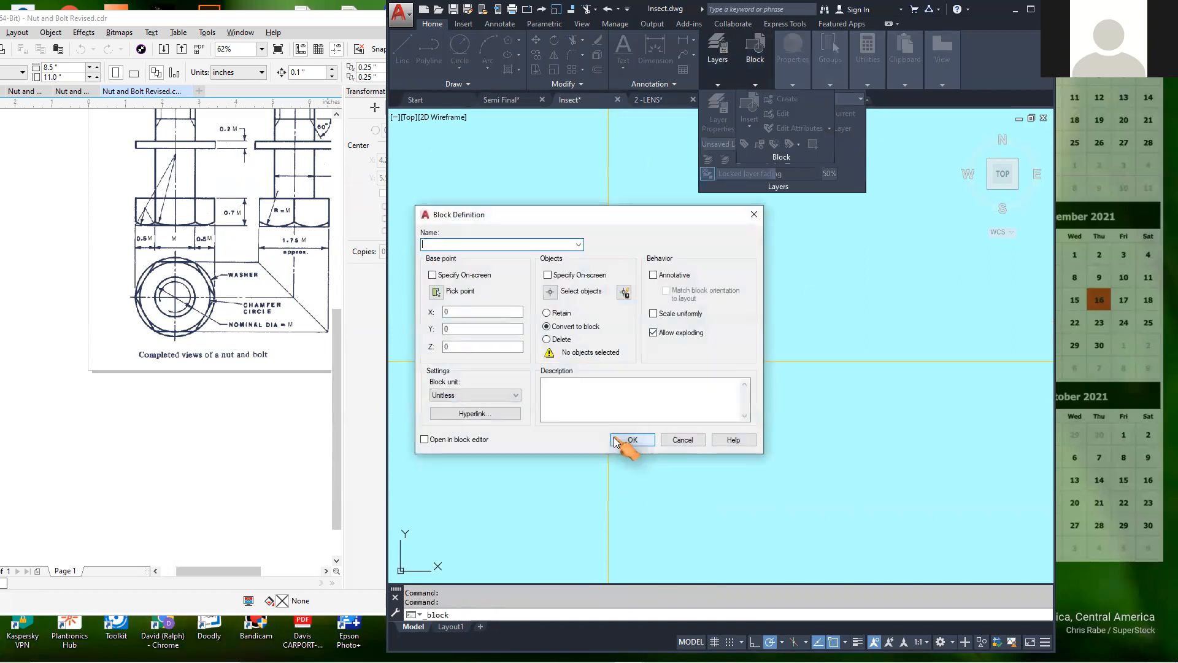
left_click(683, 440)
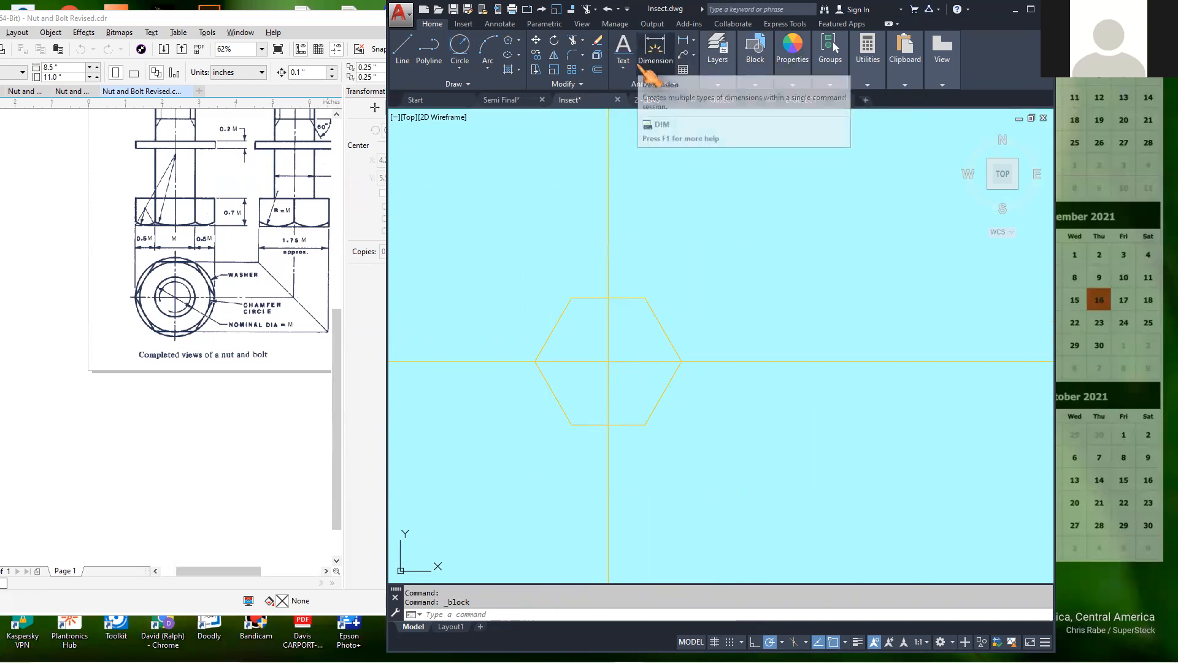
Make OUTLINE the current layer.
mouse_move(786, 103)
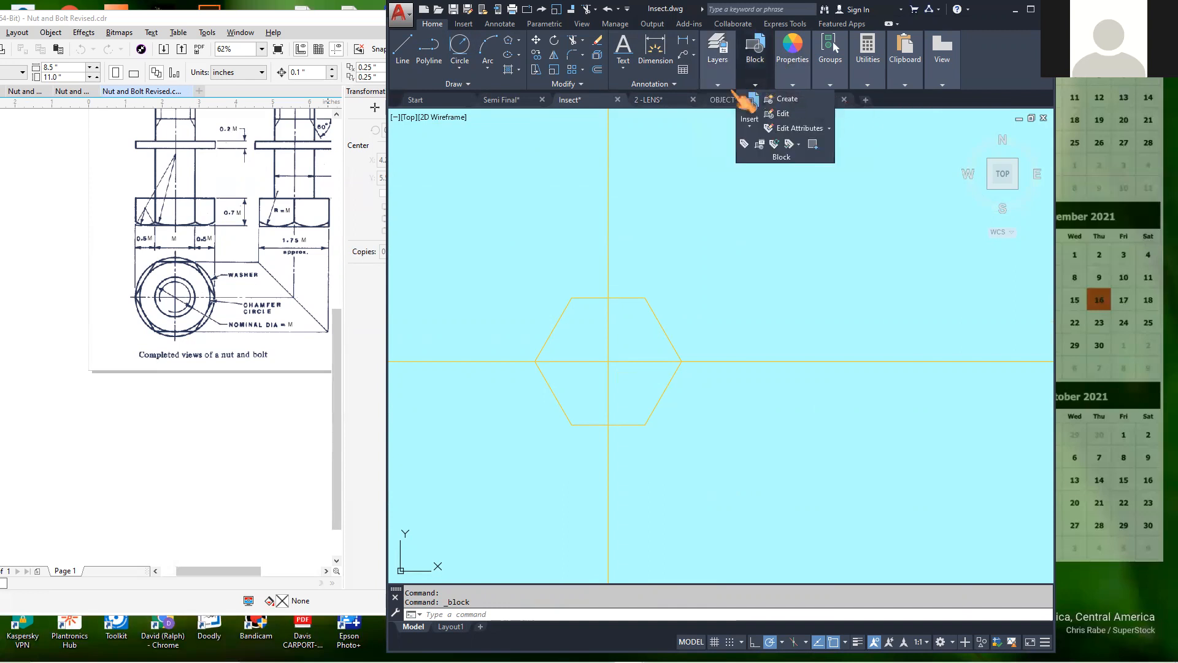
mouse_move(717, 80)
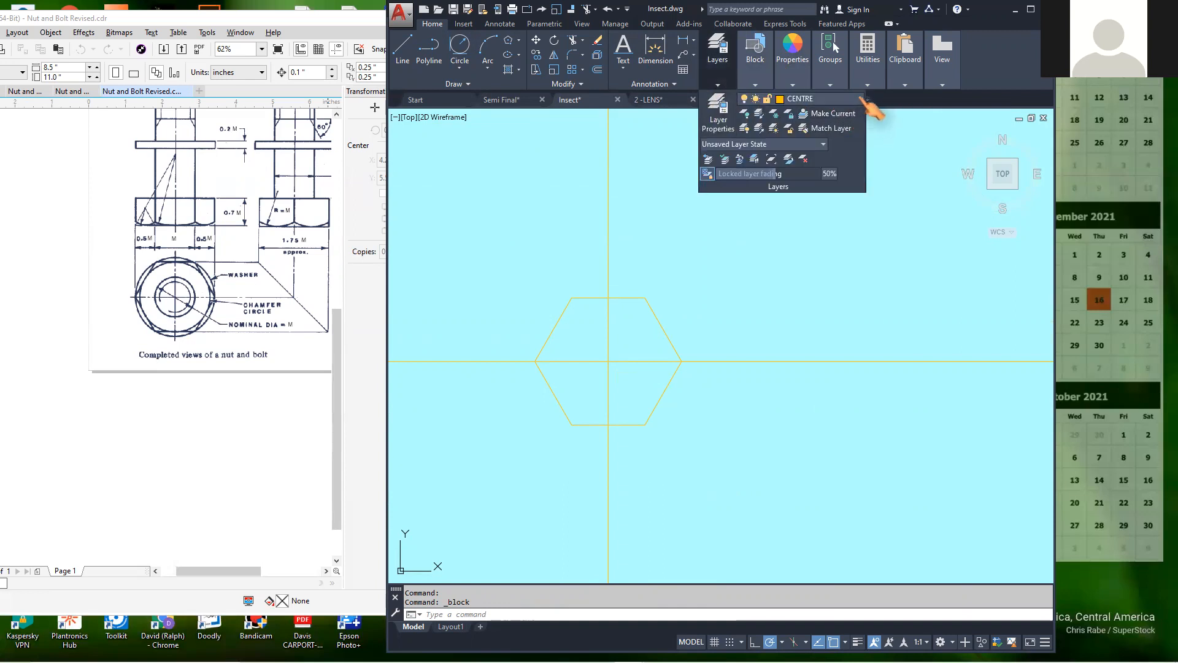
left_click(863, 100)
scroll(822, 399, "down", 10)
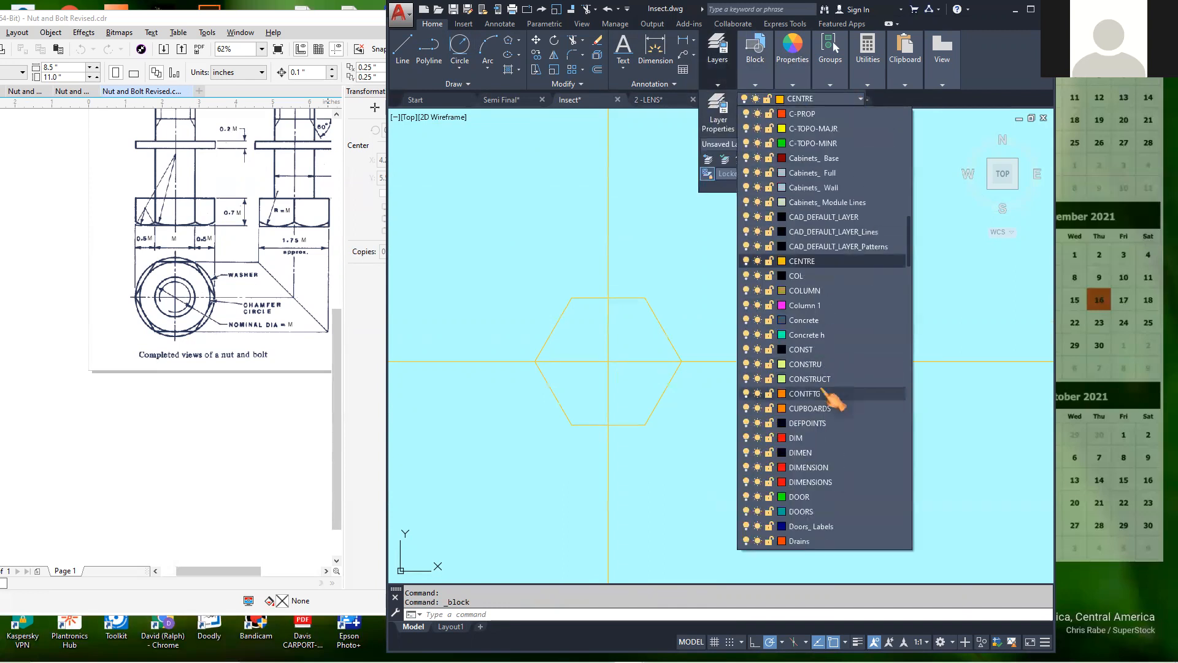
scroll(828, 474, "down", 3)
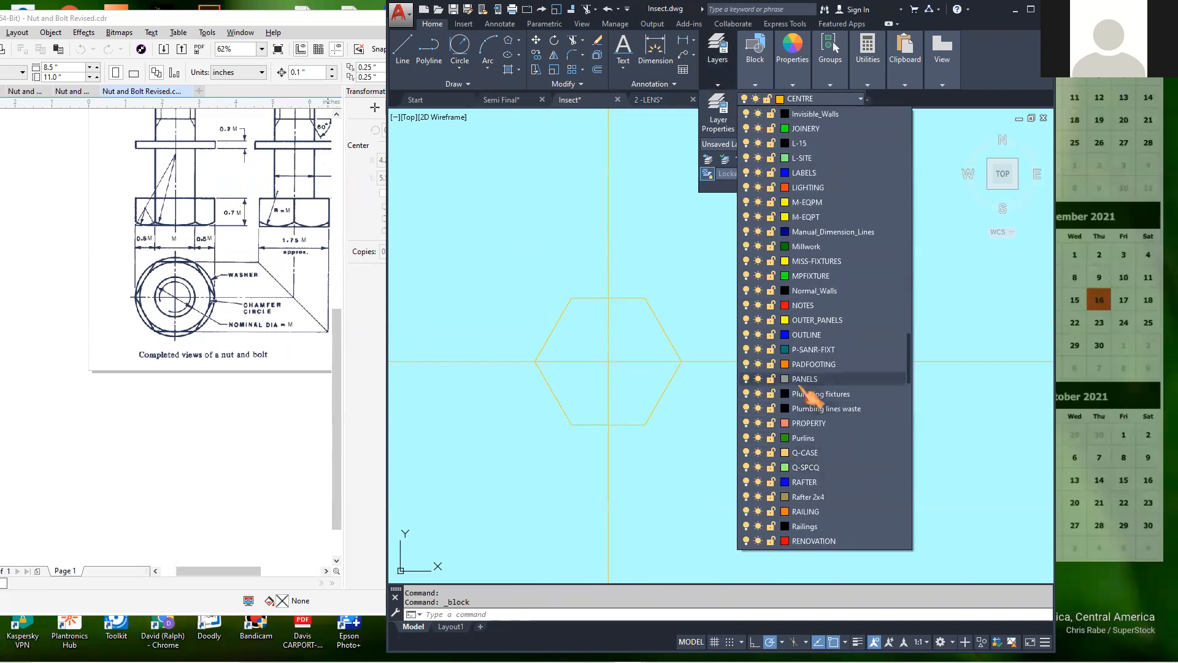
left_click(800, 336)
Draw a short diagonal line on the OUTLINE layer in the empty space above and right of the hexagon.
left_click(402, 49)
left_click(838, 230)
left_click(873, 264)
right_click(885, 247)
left_click(914, 254)
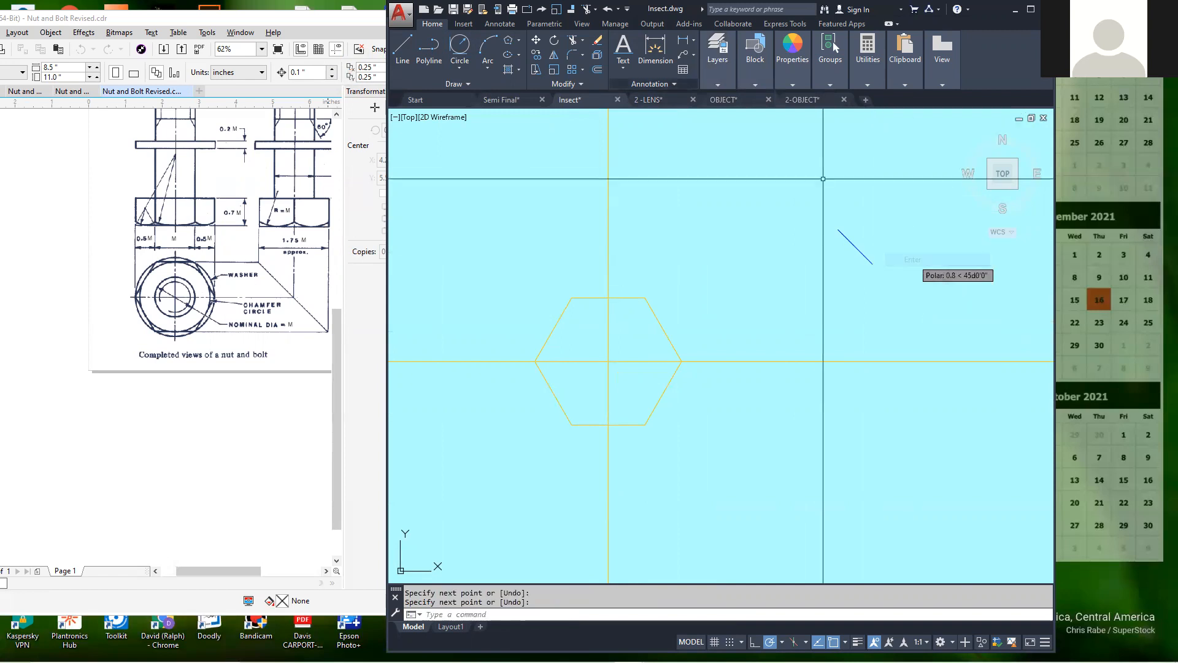
Match the hexagon's properties to those of the short diagonal outline line.
left_click(791, 52)
left_click(798, 122)
left_click(851, 241)
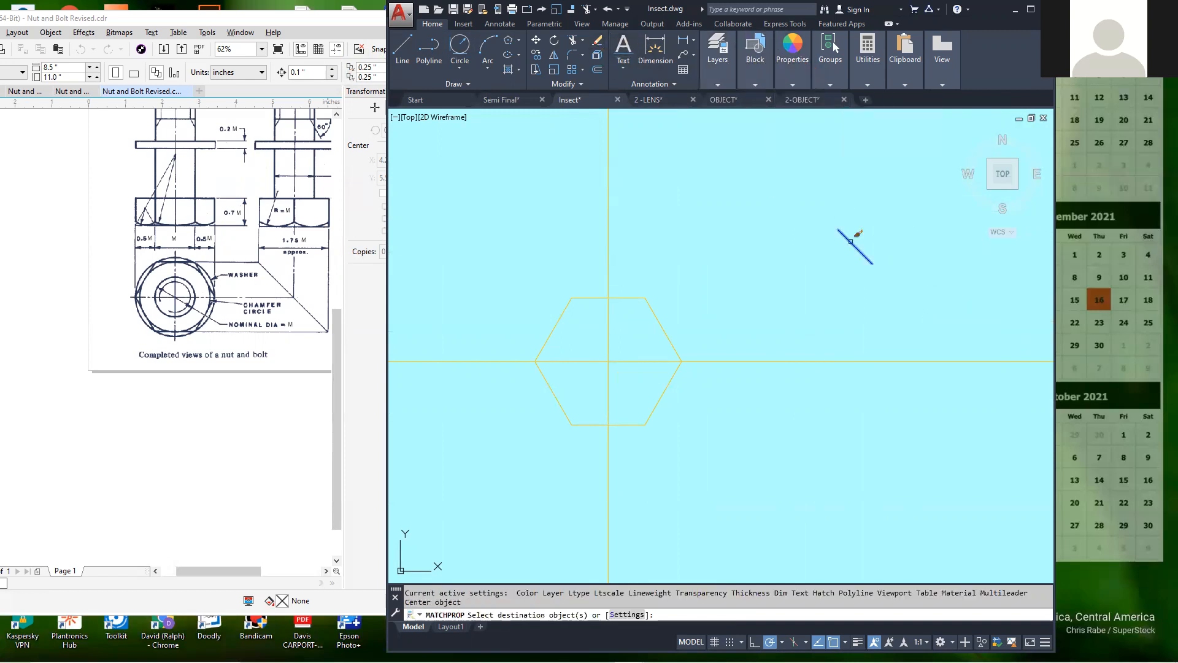
left_click(698, 339)
left_click(658, 322)
right_click(731, 296)
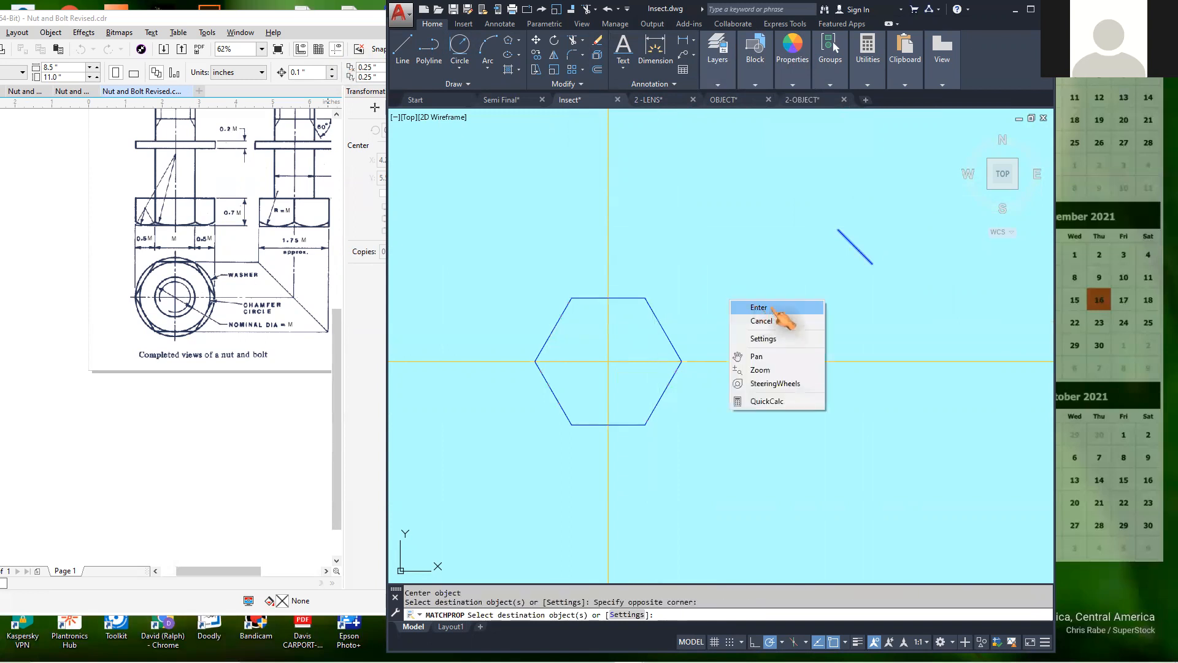
left_click(764, 306)
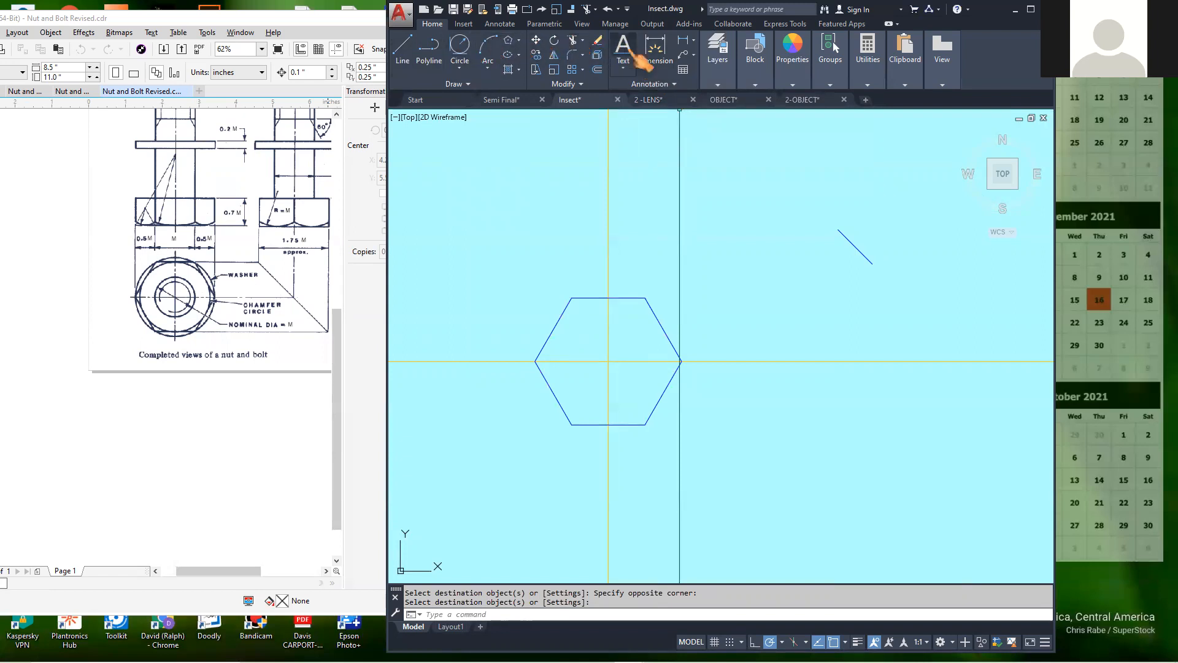
Measure the hexagon's width between its left and right corners.
mouse_move(914, 72)
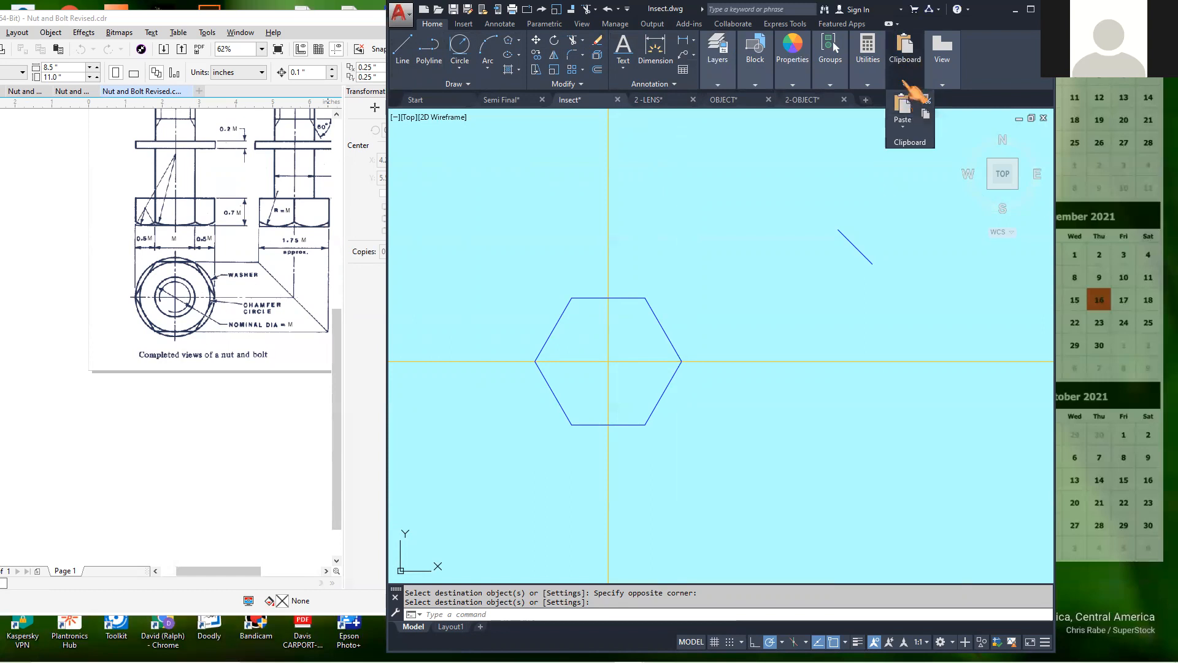
mouse_move(865, 71)
left_click(870, 109)
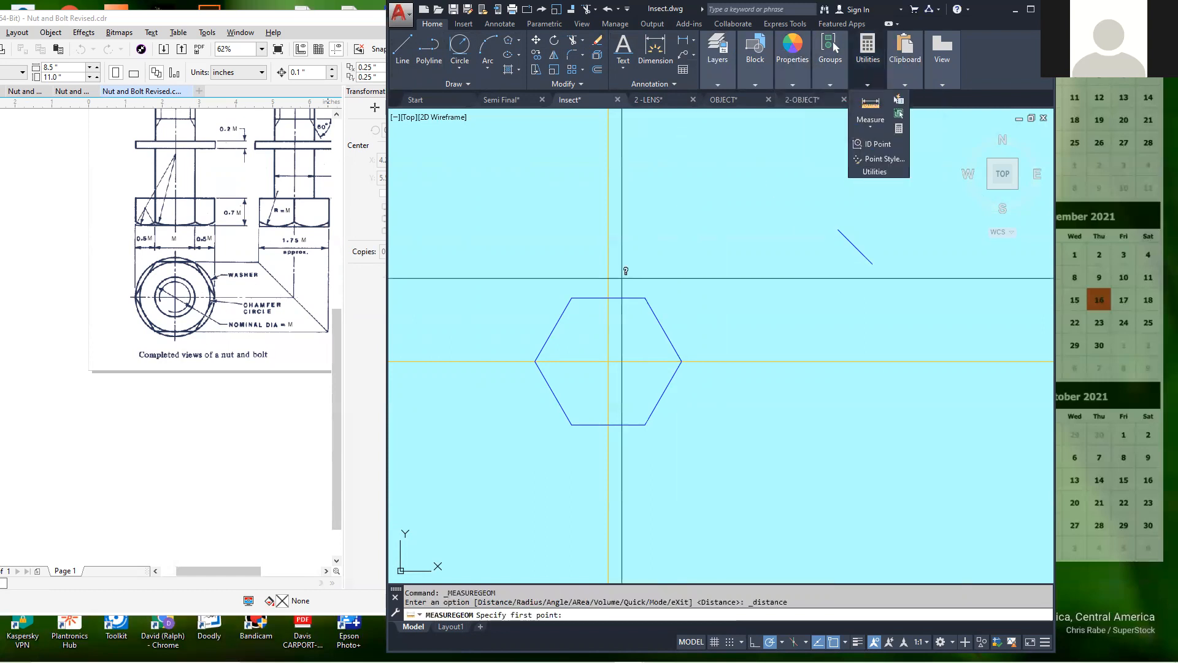
left_click(535, 361)
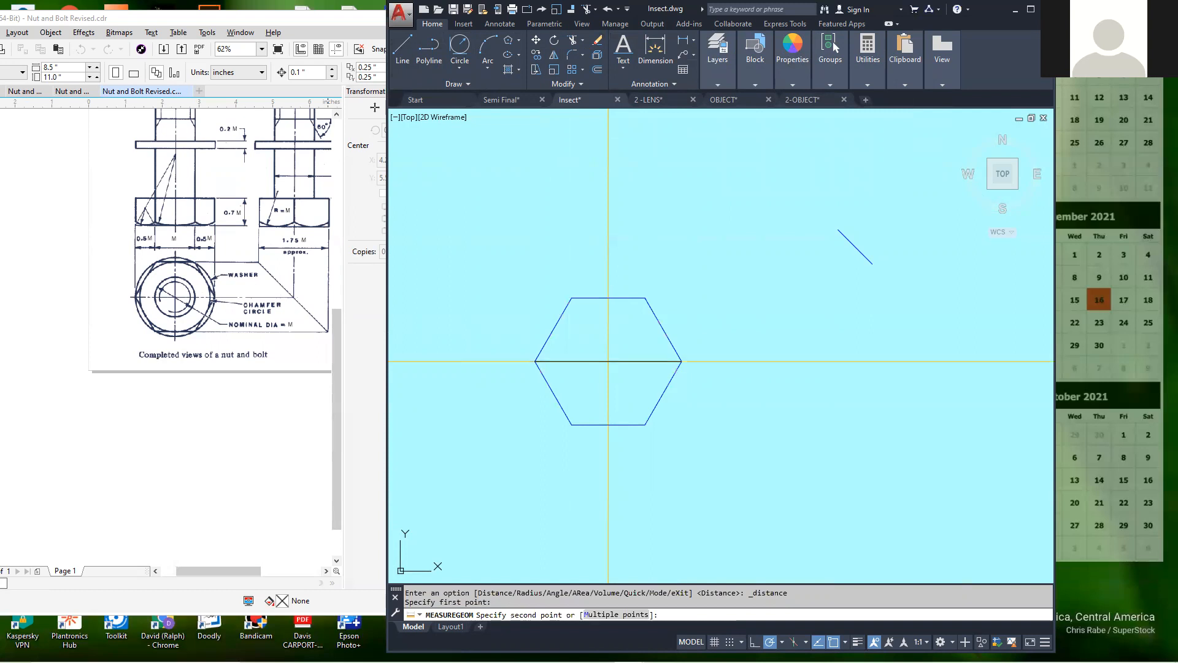
left_click(681, 361)
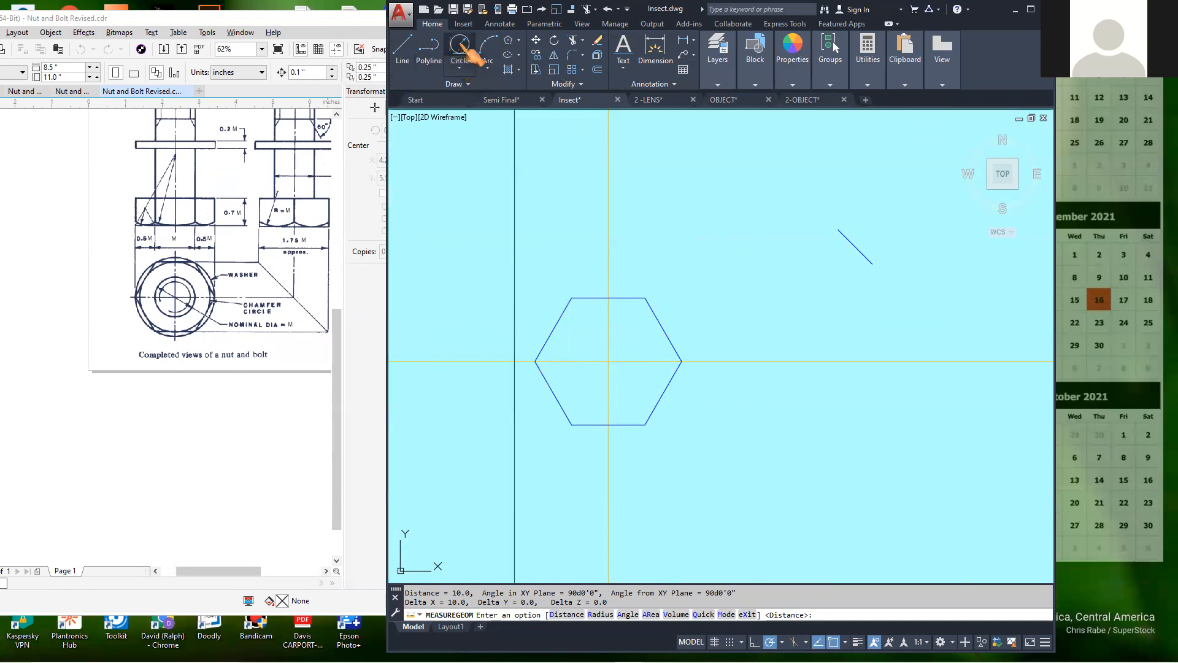
Draw a six-sided polygon centred on the centre-line intersection, inscribed in a circle of radius 20.
left_click(518, 41)
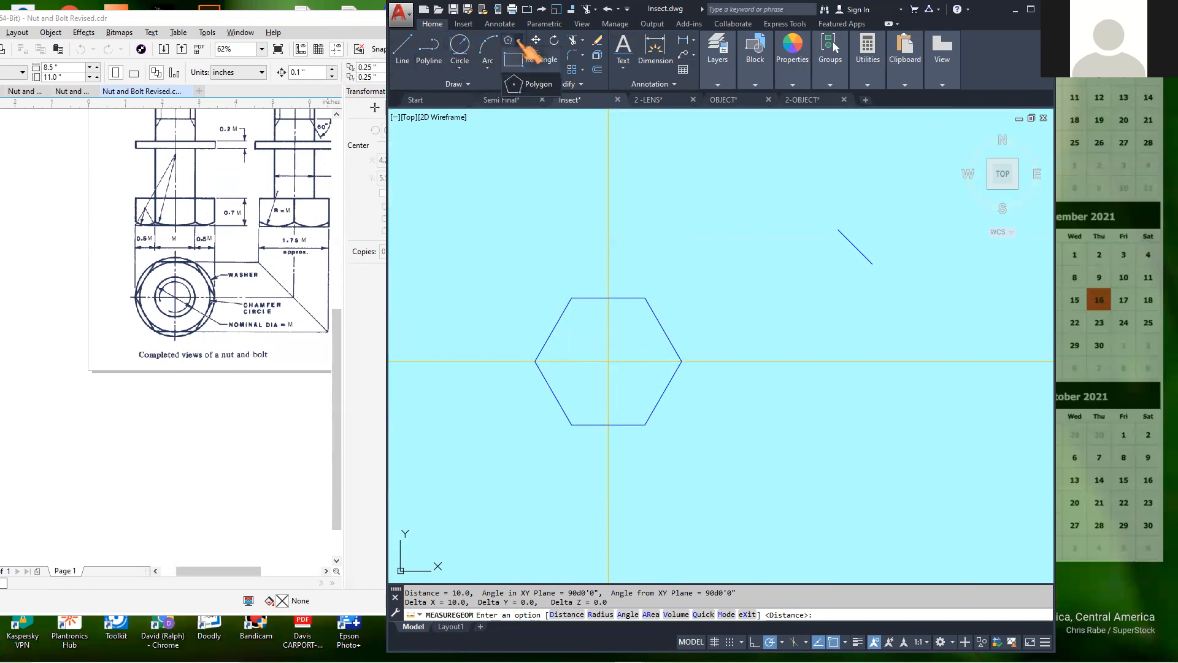
left_click(544, 88)
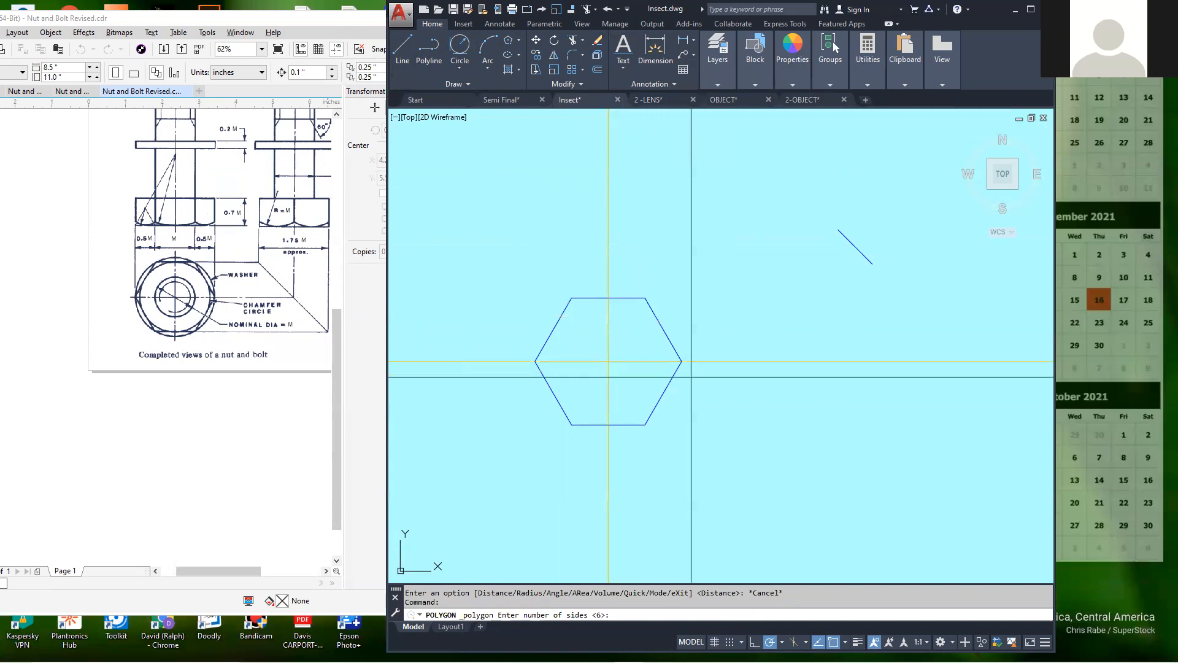
key("Return")
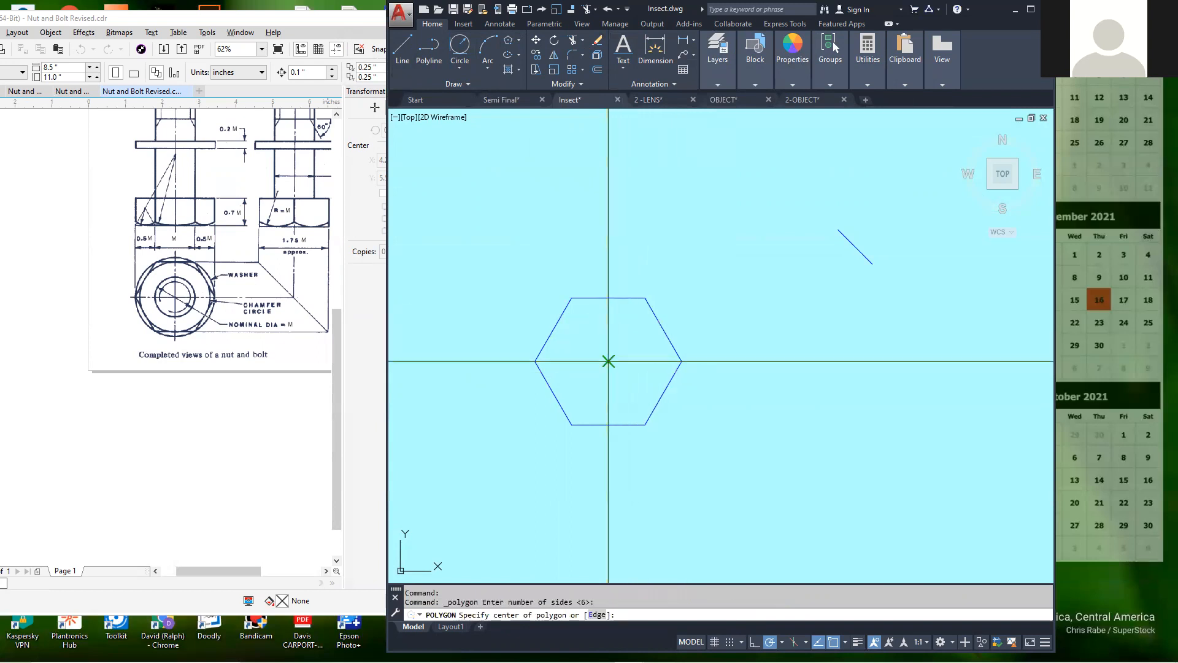
left_click(609, 361)
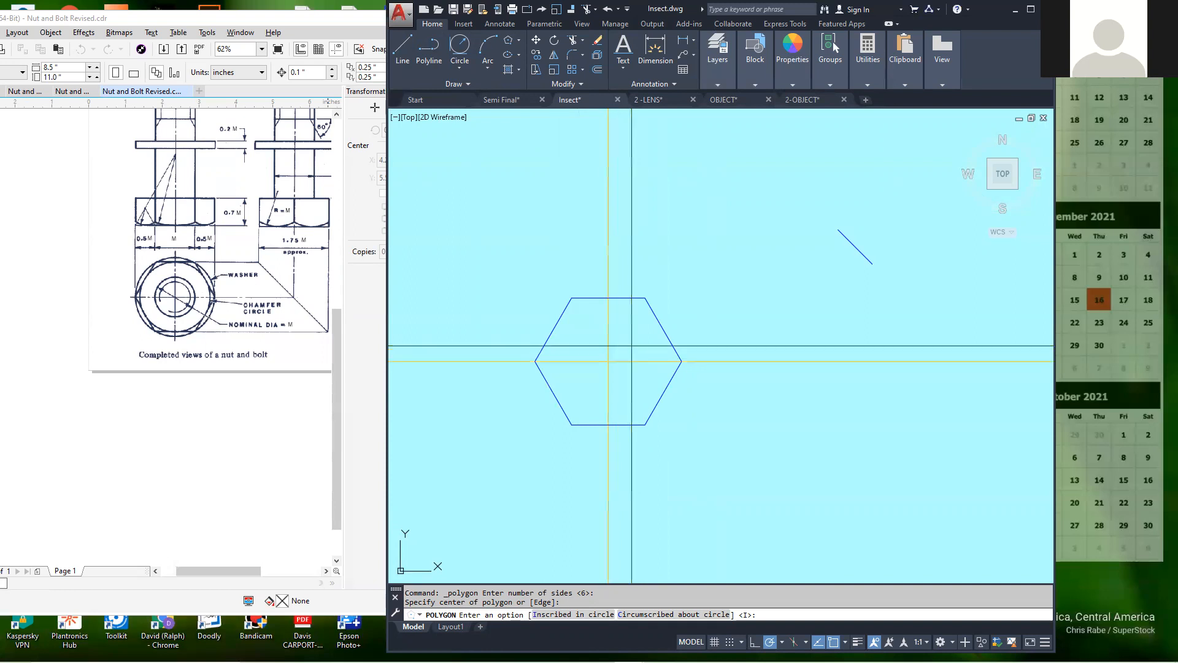
key("Return")
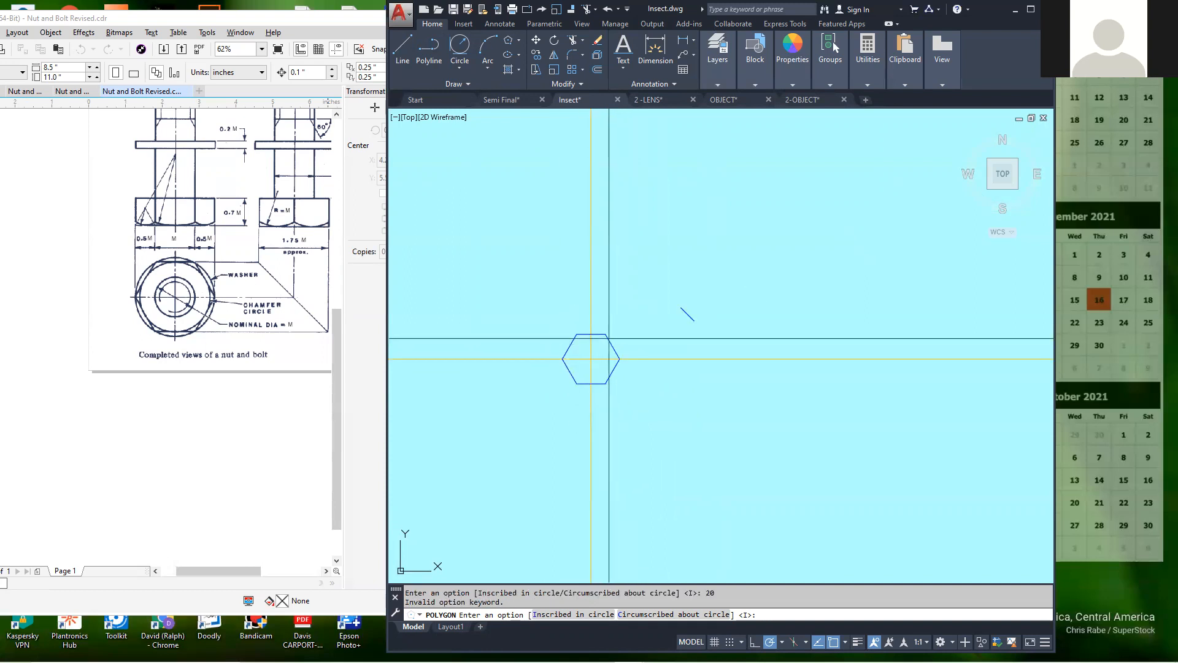
key("Return")
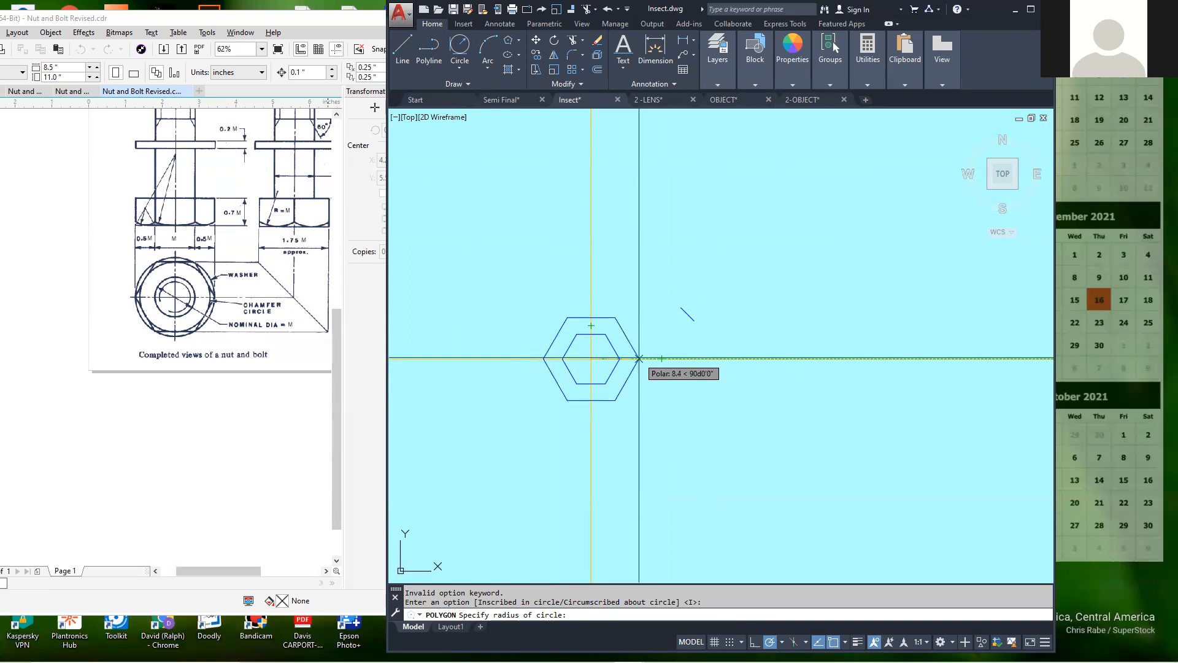
type("20")
key("Return")
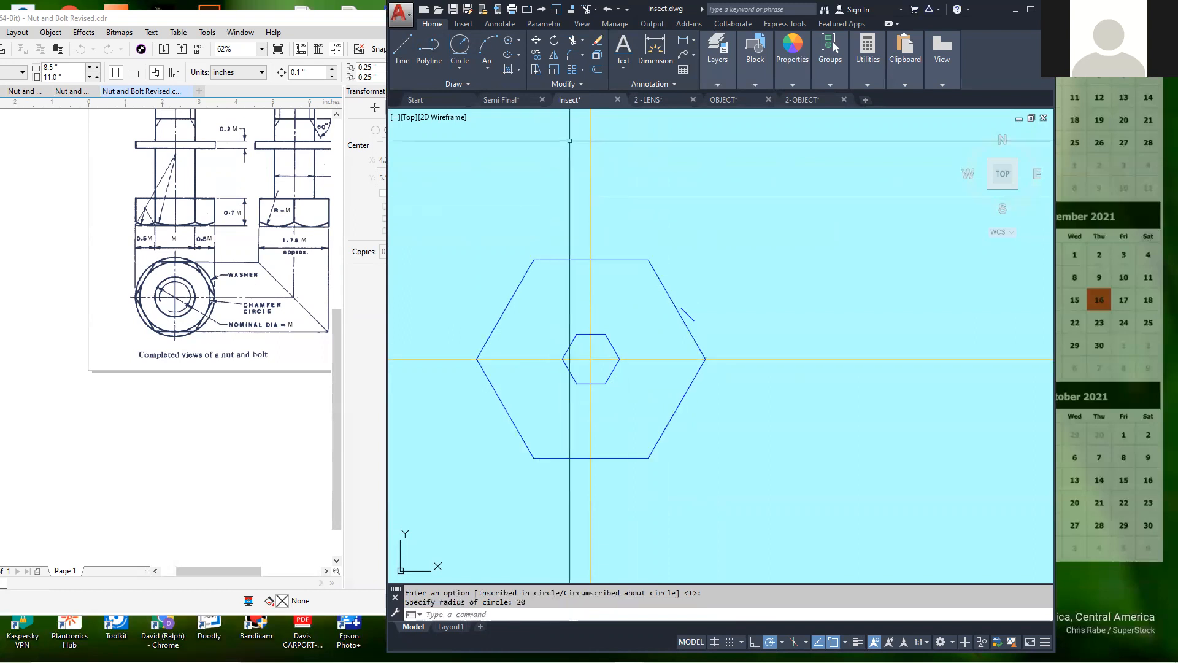
Erase the small original hexagon inside the larger one.
left_click(597, 41)
left_click(607, 333)
key("Return")
Measure the large hexagon's width between its left and right corners.
left_click(755, 84)
left_click(939, 83)
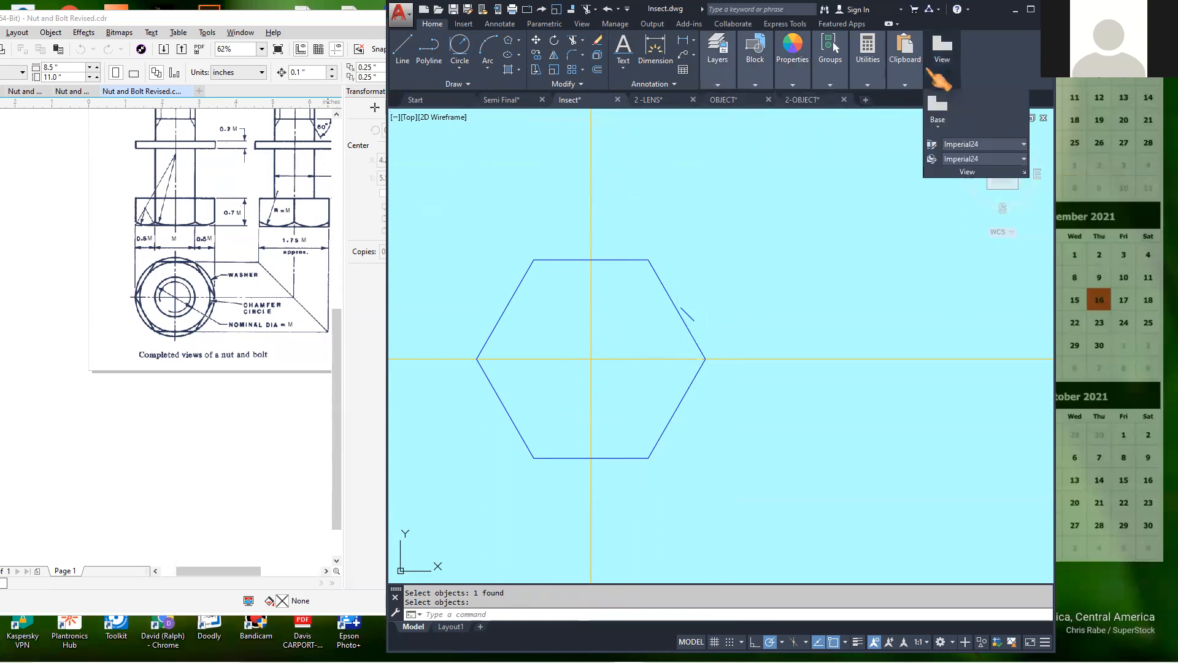
left_click(868, 74)
left_click(871, 105)
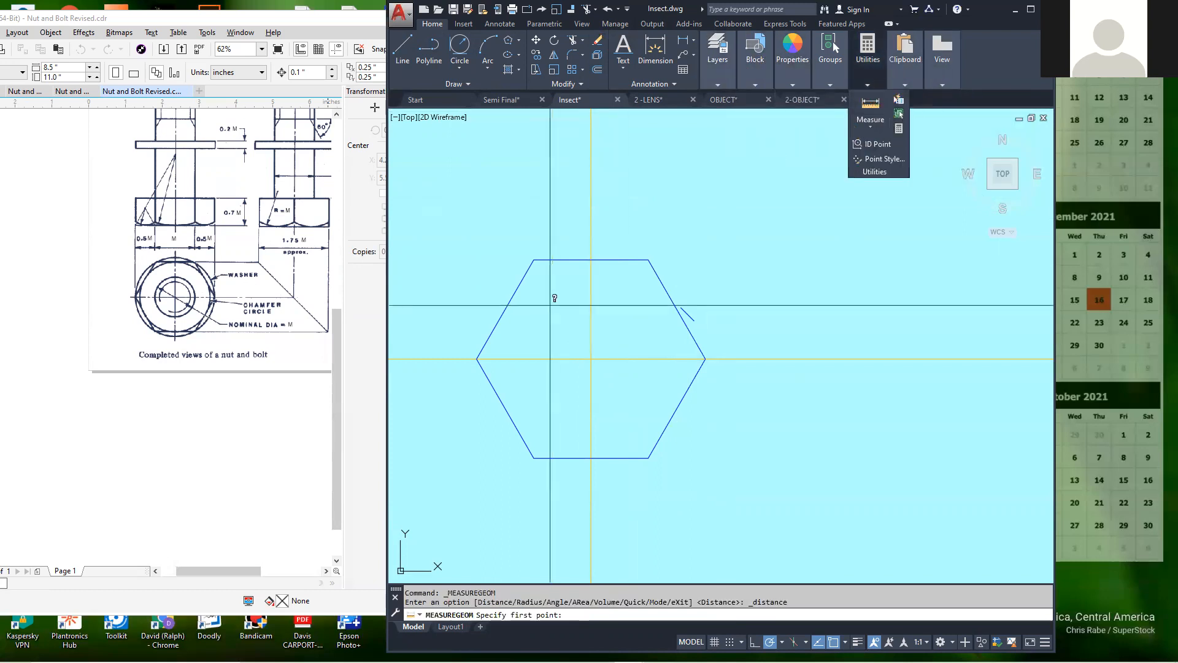
left_click(477, 358)
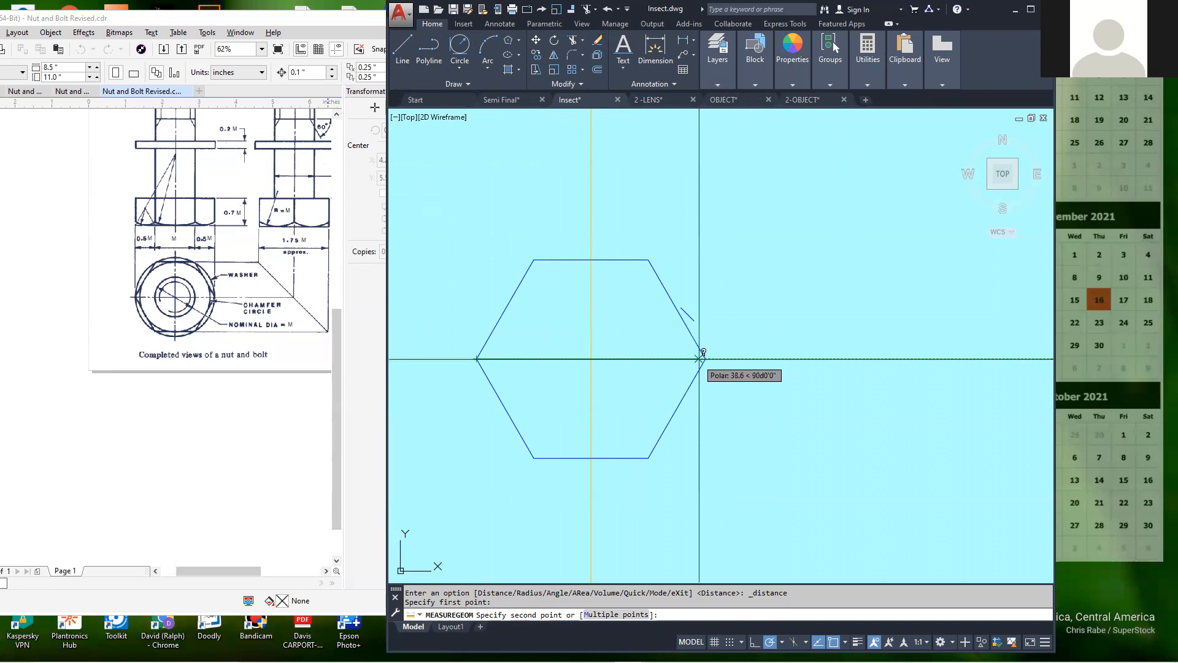
left_click(703, 358)
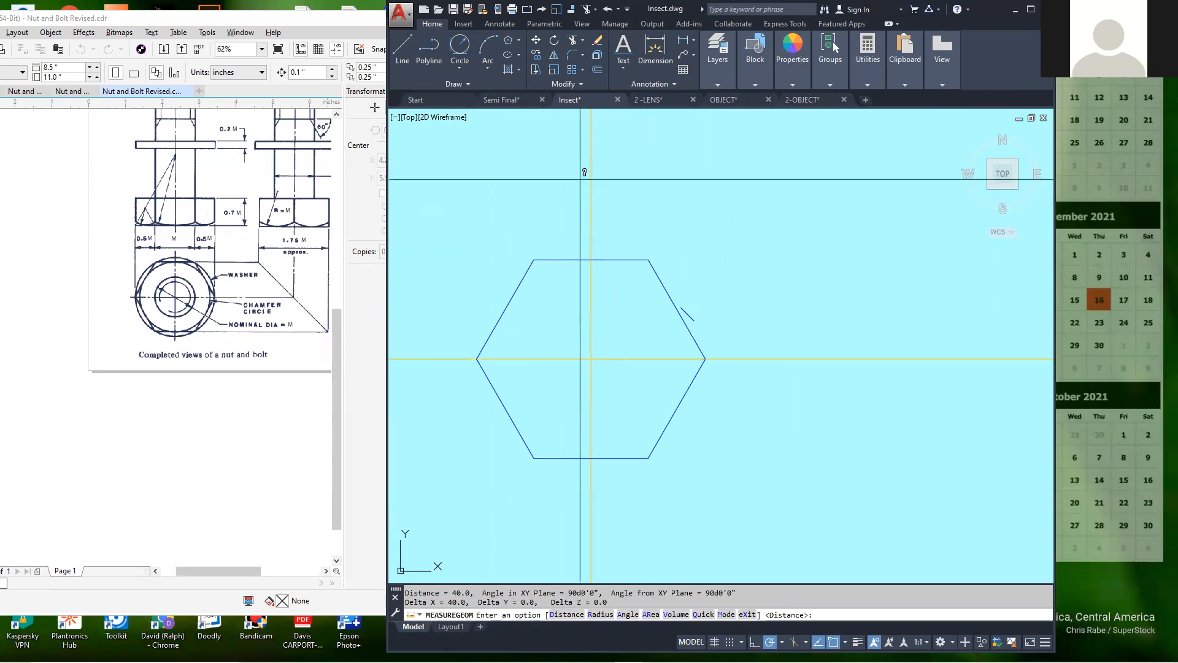
Scale the hexagon by a factor of 0.5 about the centre-line intersection.
left_click(559, 72)
left_click(666, 286)
key("Return")
left_click(591, 359)
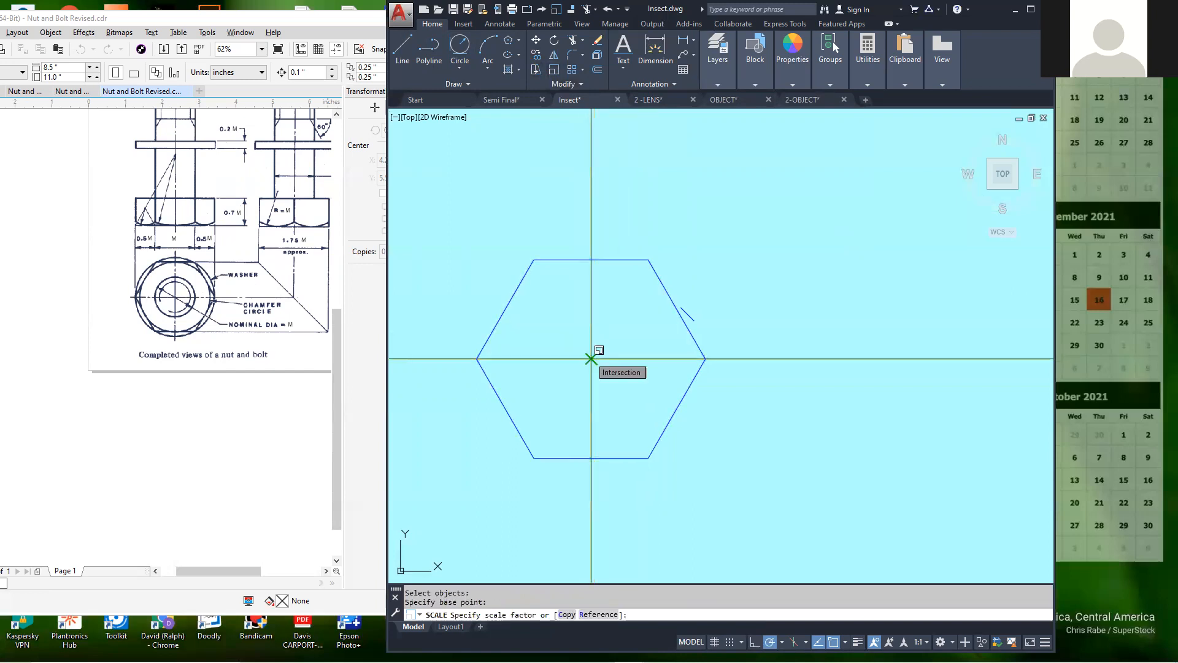
type(".5")
key("Return")
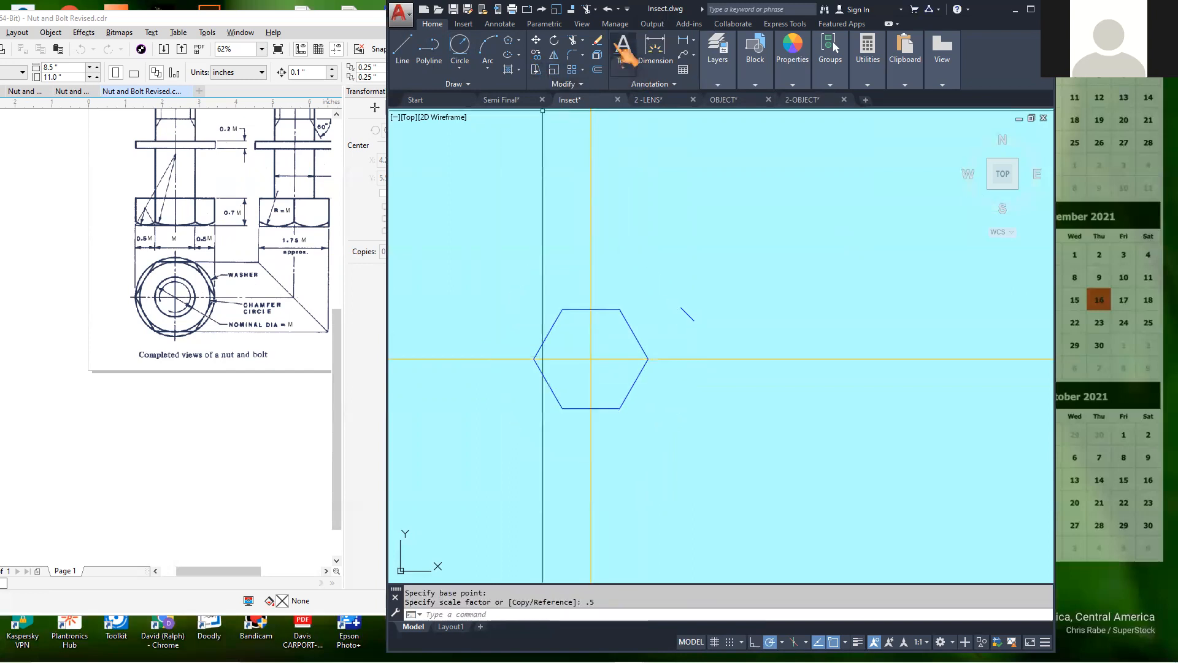
Erase the short diagonal line above and right of the hexagon.
left_click(597, 39)
key("Return")
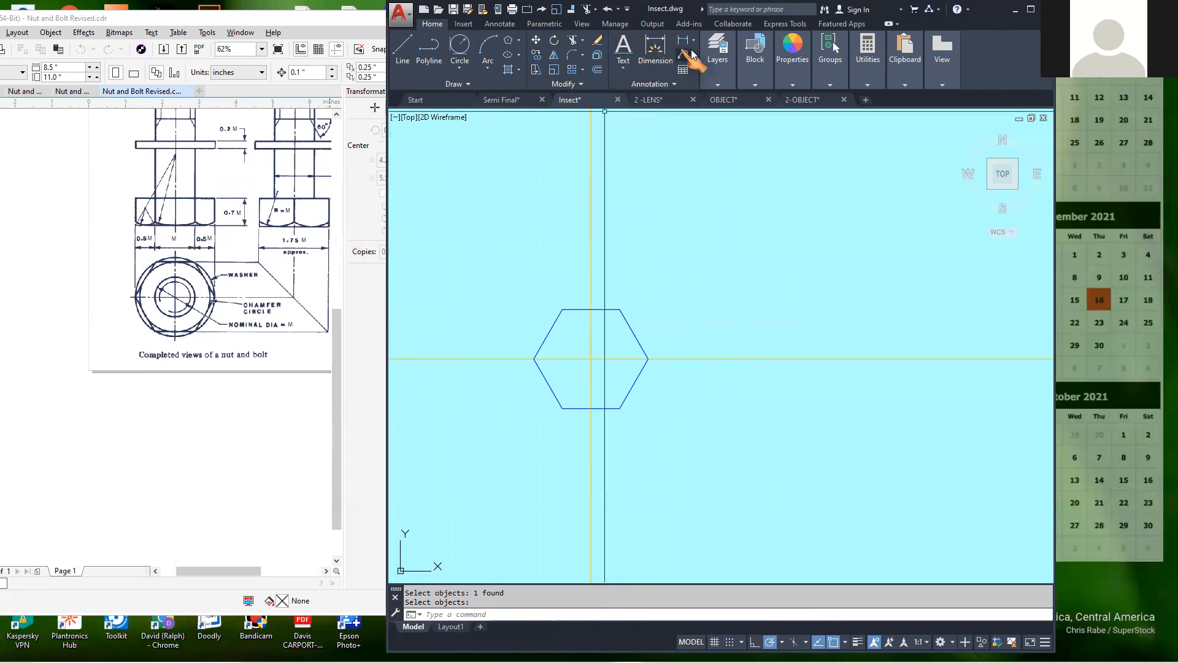
Make Column 1 the current layer.
mouse_move(719, 67)
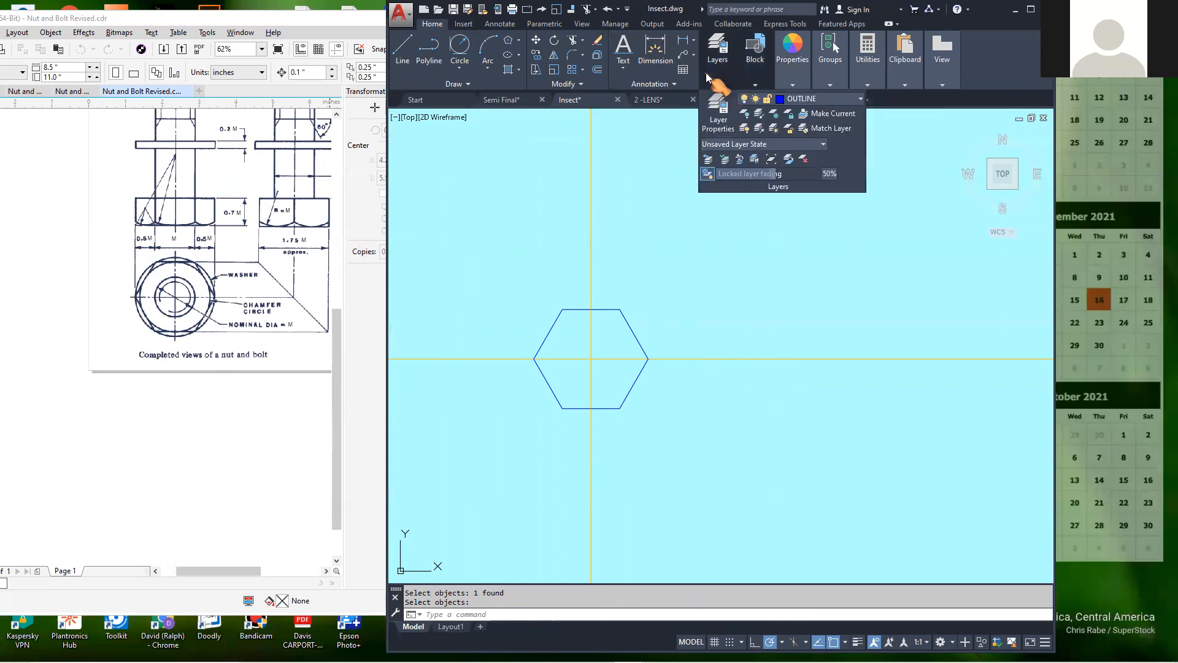
left_click(860, 99)
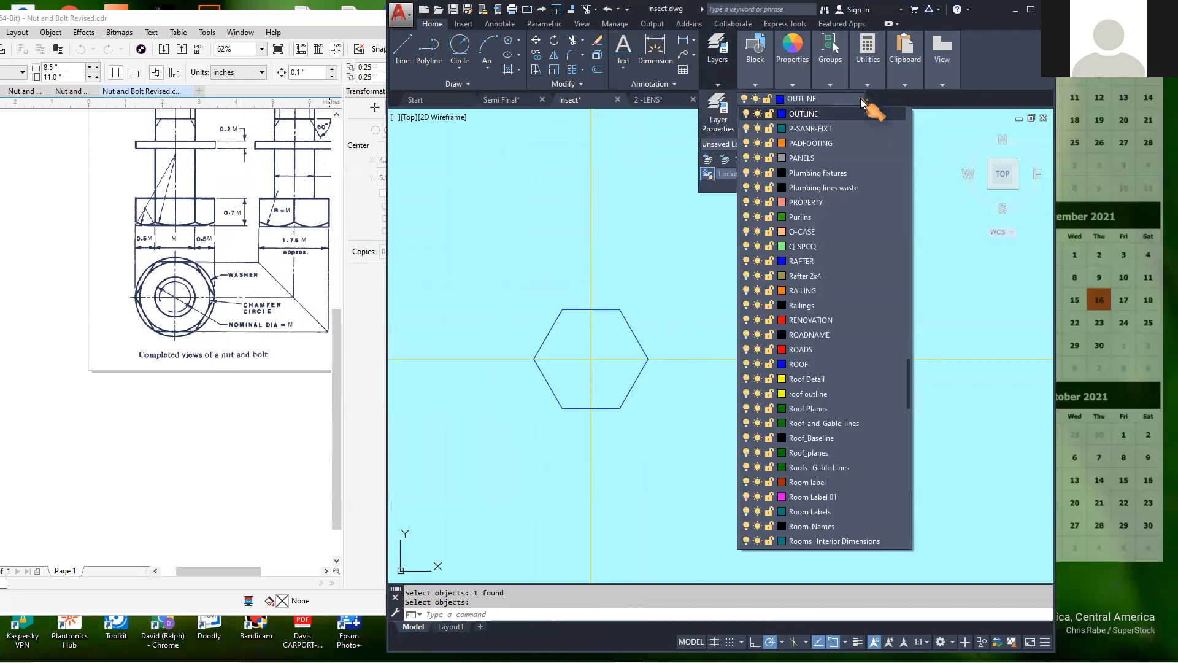
scroll(818, 150, "up", 20)
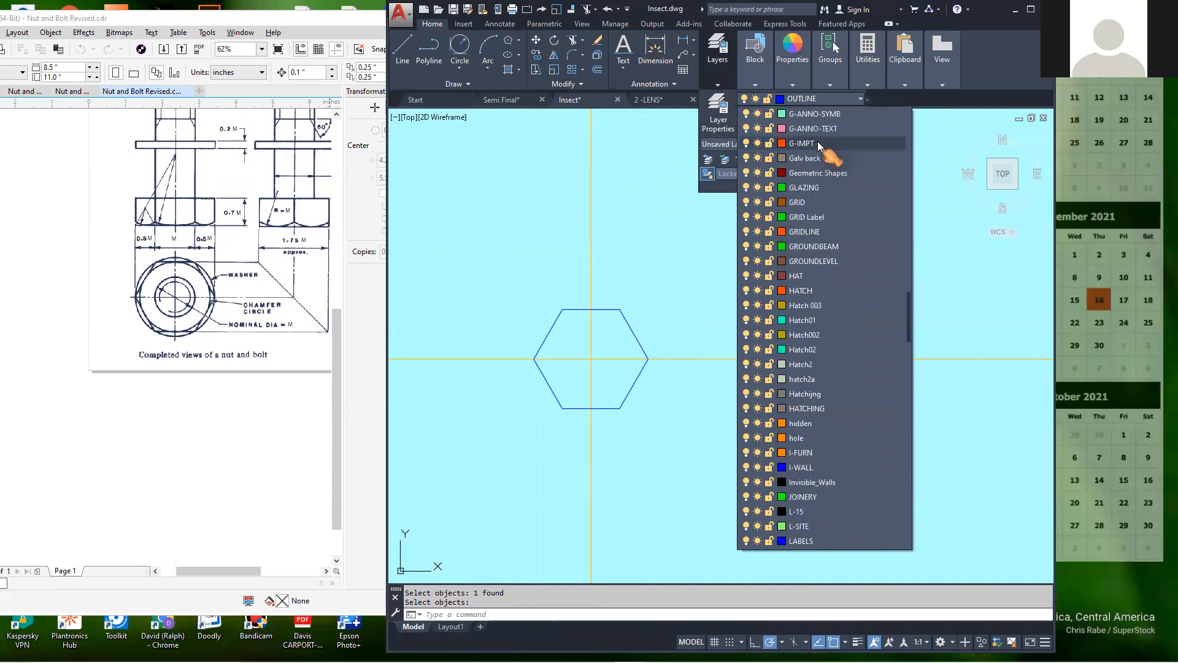
scroll(820, 145, "down", 7)
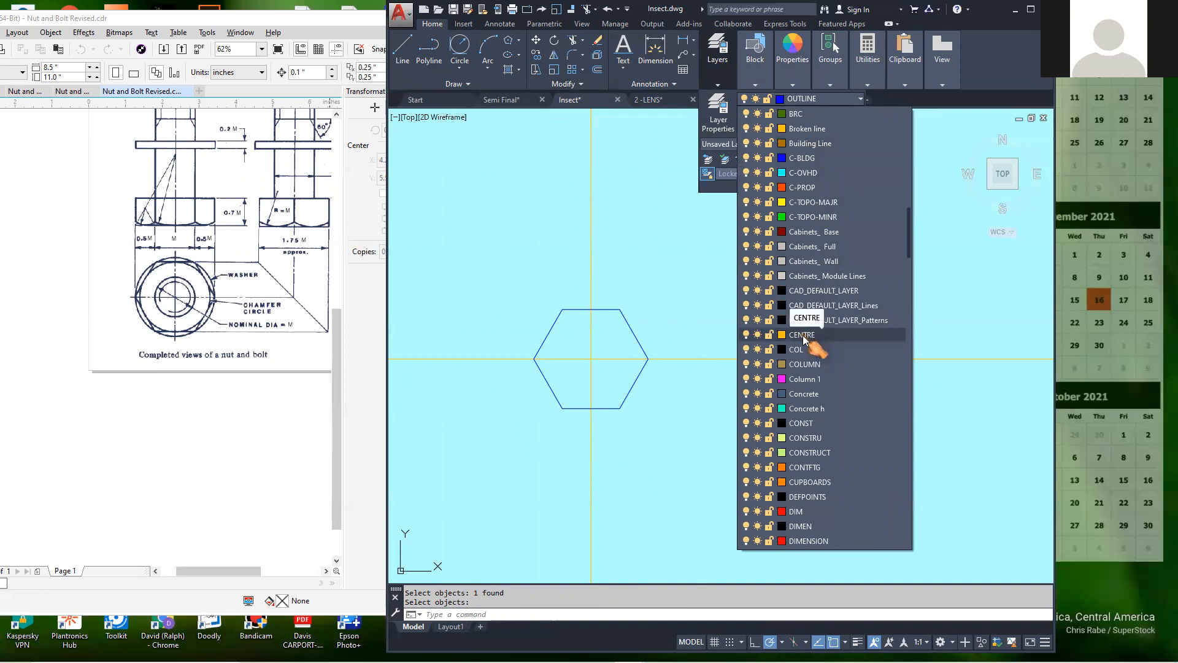
left_click(802, 379)
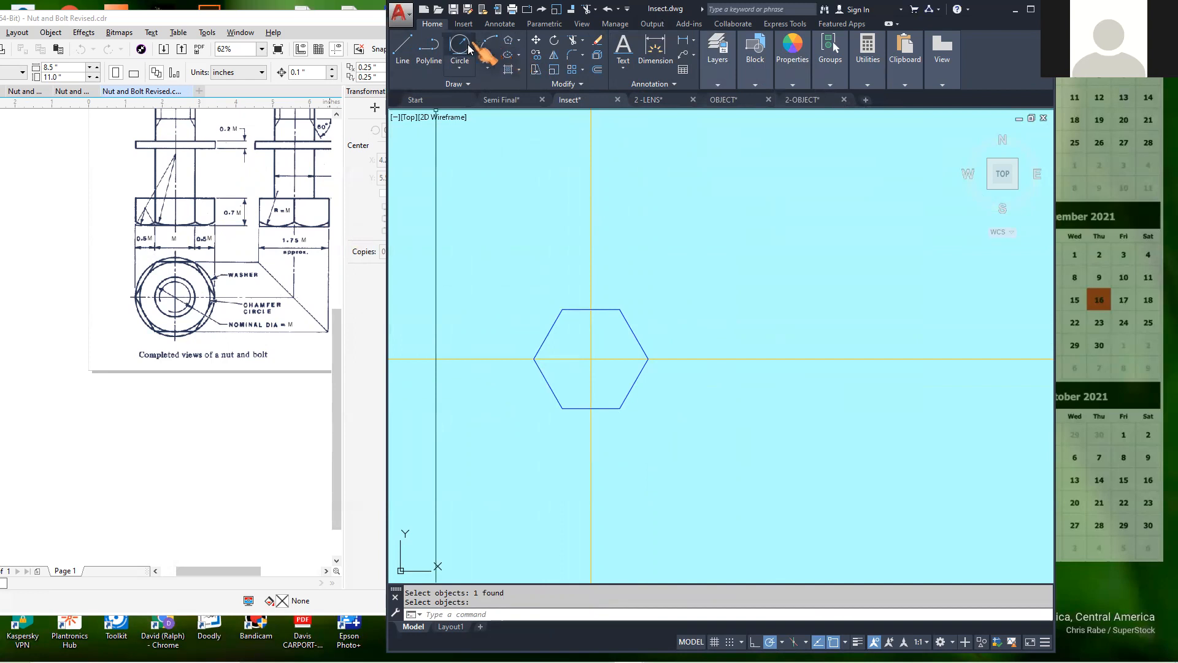
Draw a circle by centre and radius from the centre-line intersection out to the hexagon's right corner.
left_click(459, 67)
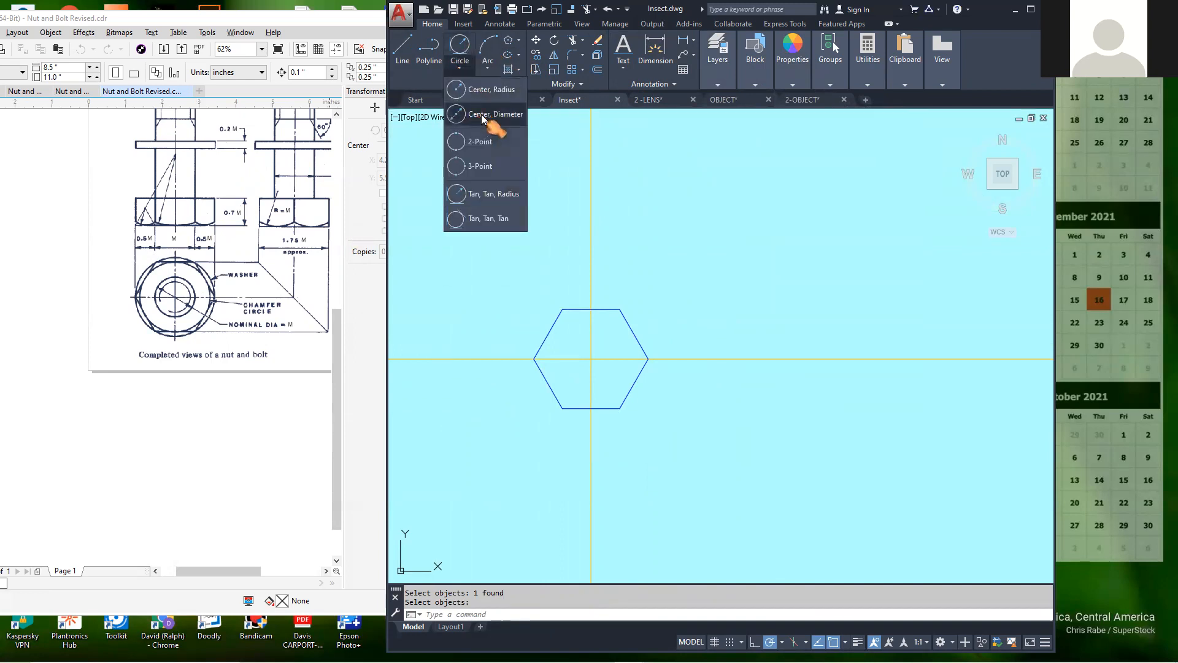
left_click(479, 88)
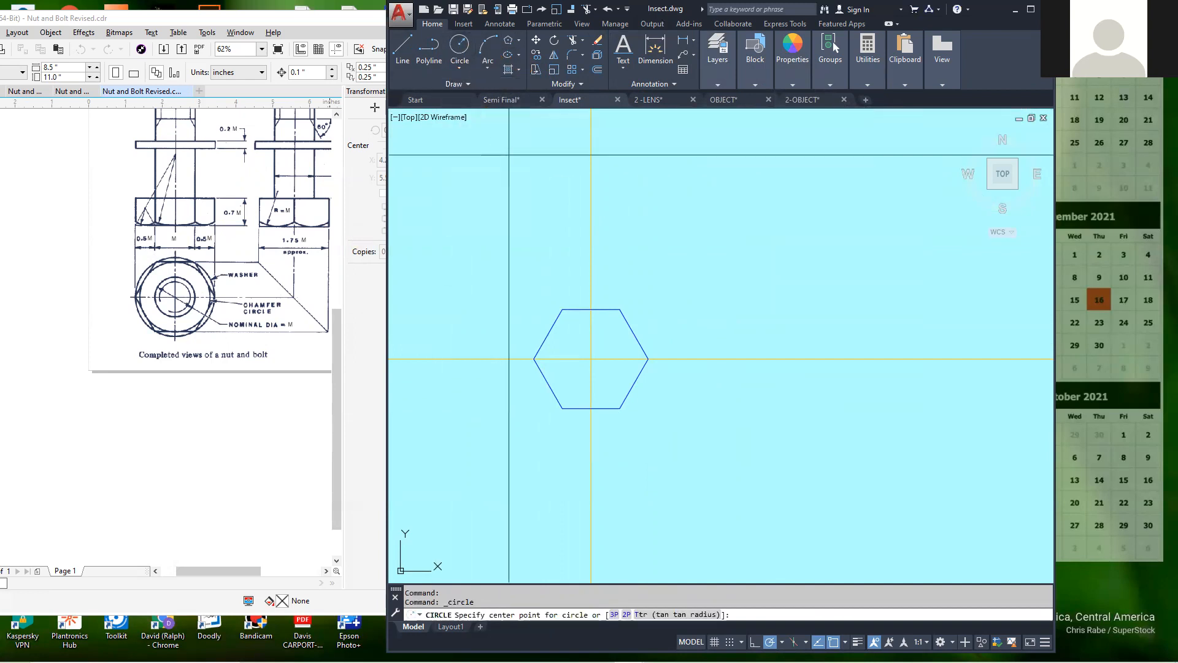
left_click(591, 359)
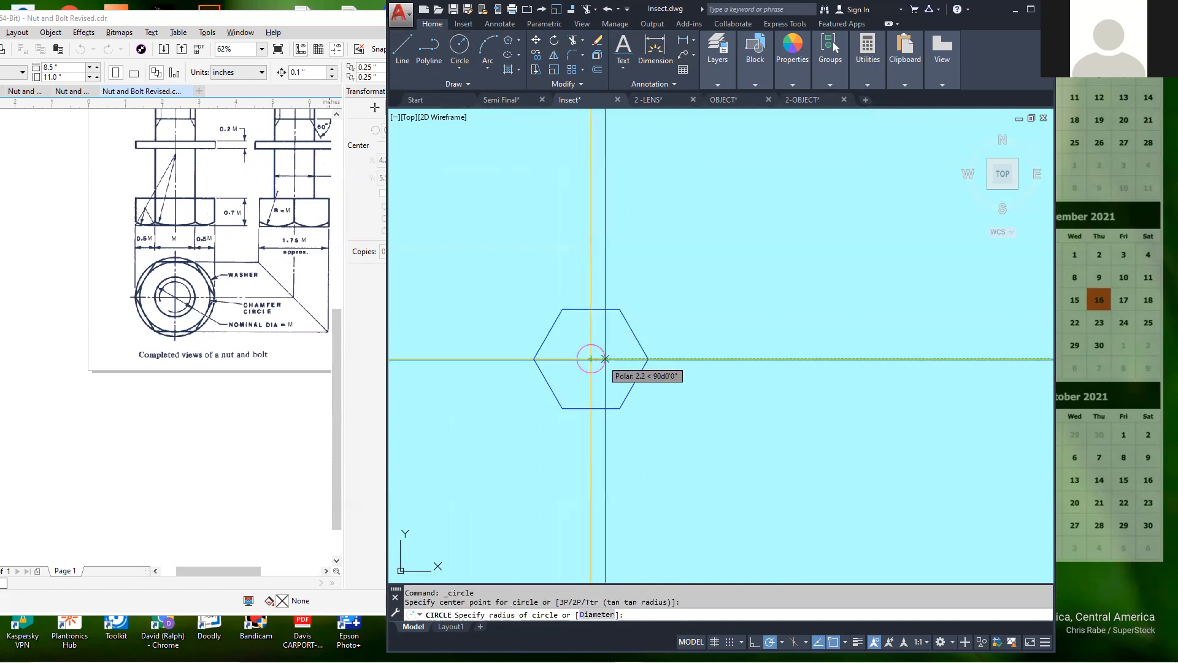
left_click(646, 359)
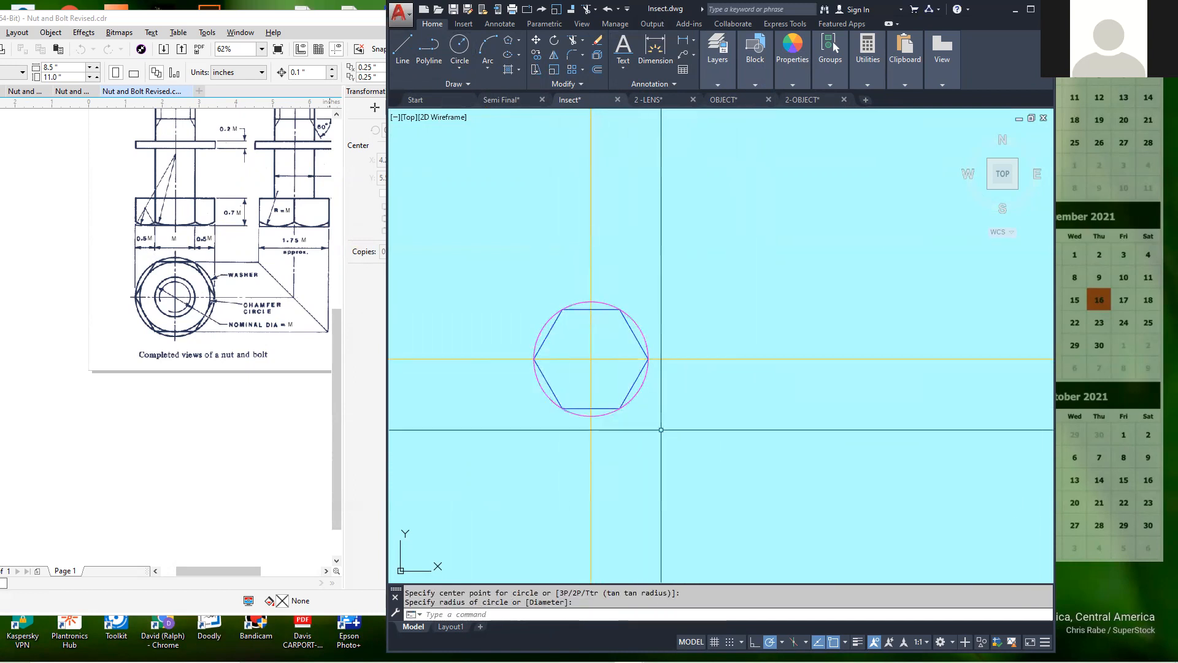
Make CONSTRU the current layer.
scroll(665, 402, "down", 4)
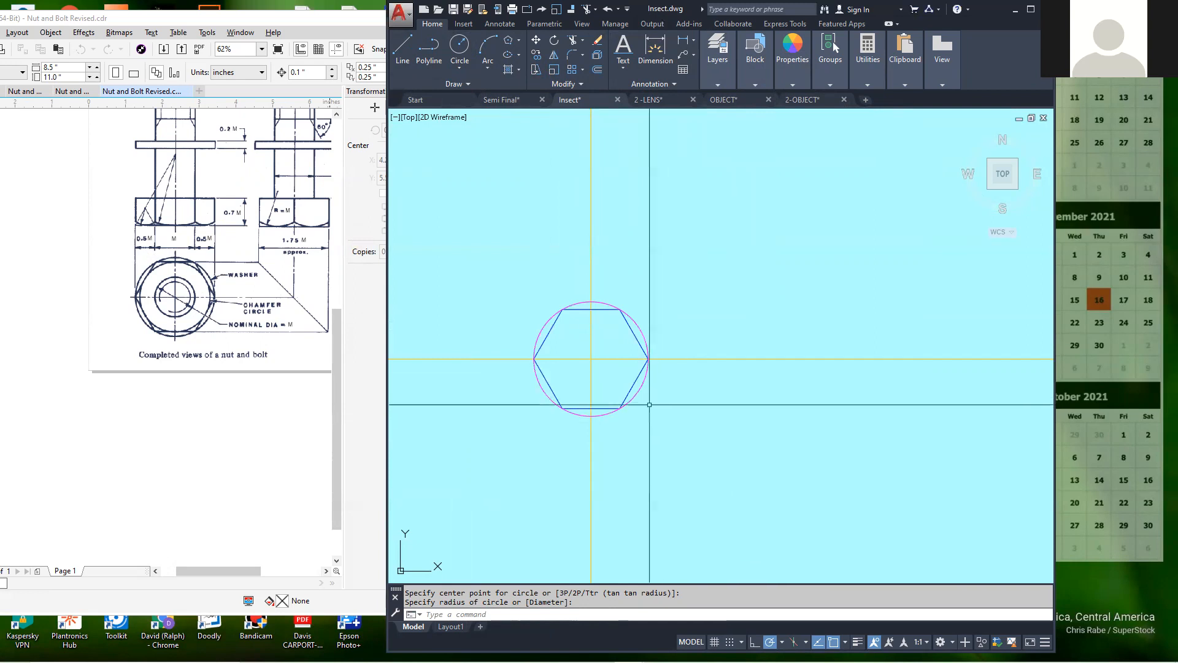
scroll(699, 323, "up", 4)
scroll(698, 326, "down", 2)
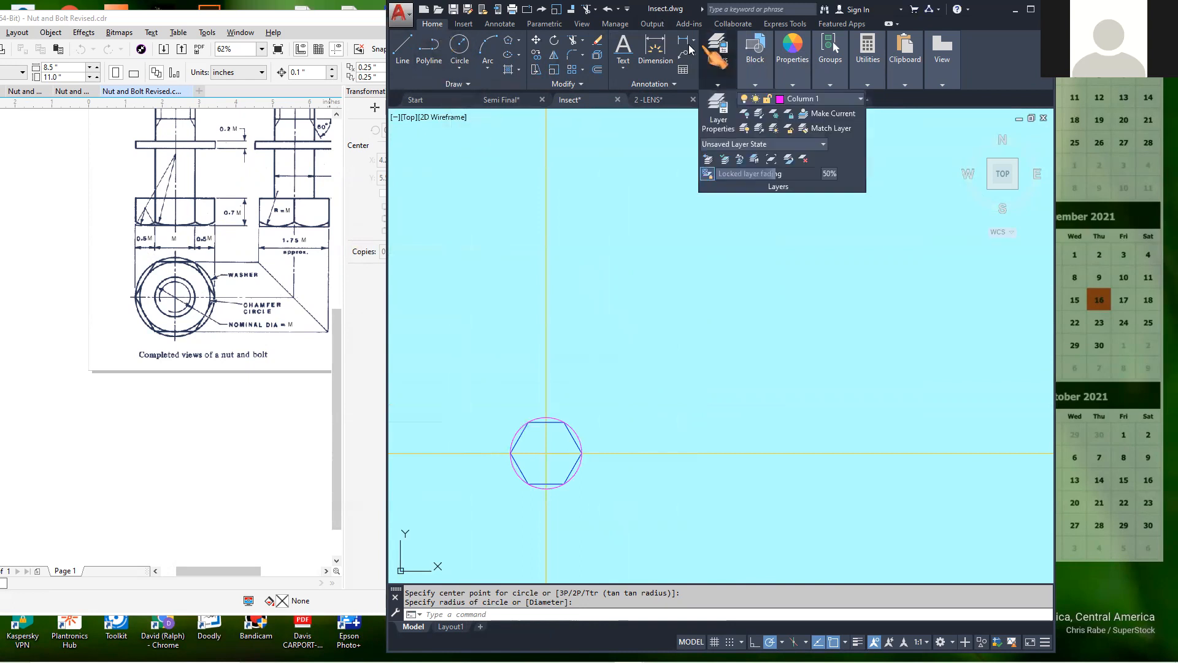
mouse_move(726, 64)
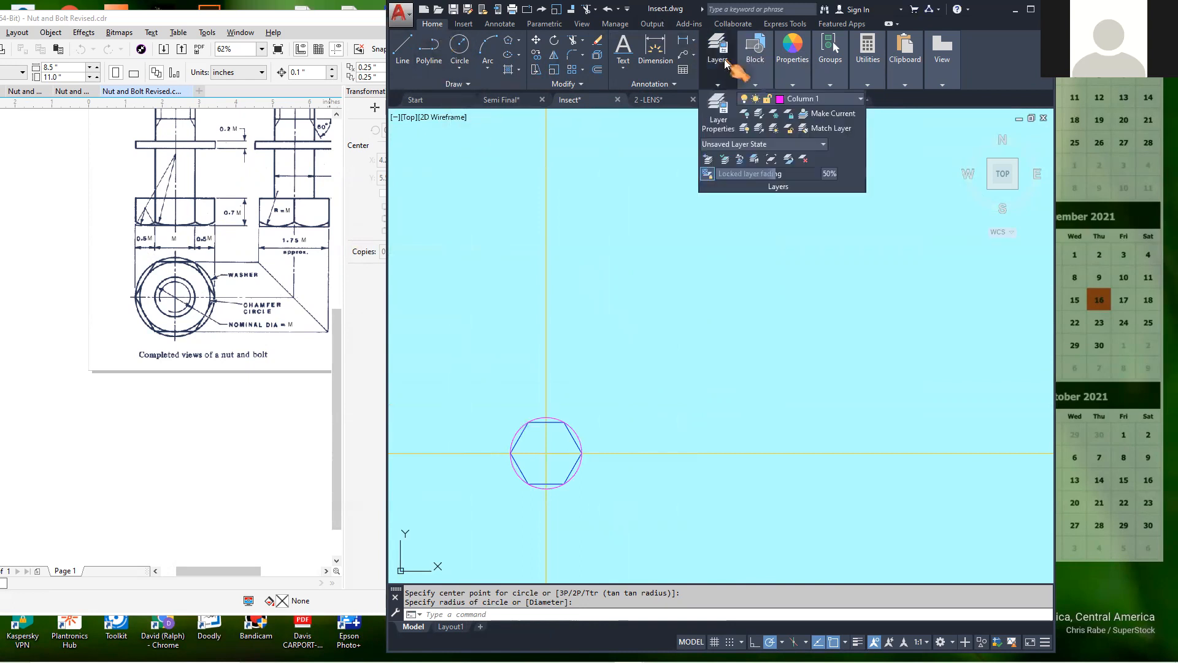
left_click(752, 99)
left_click(856, 97)
left_click(858, 99)
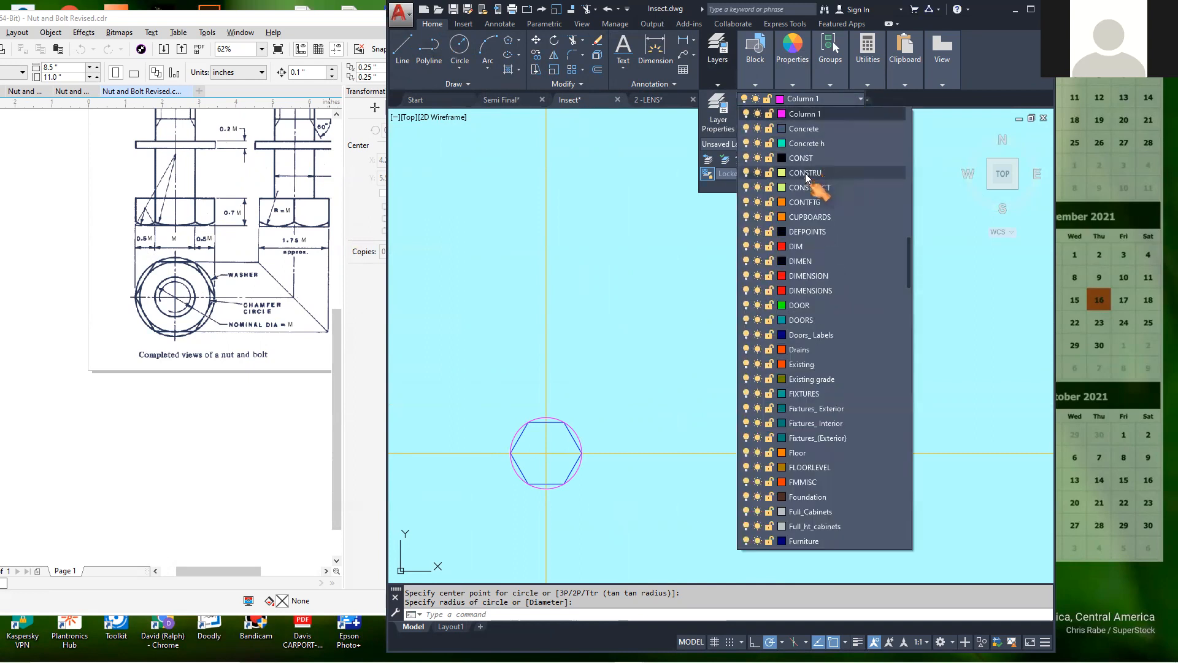
left_click(807, 174)
Draw a horizontal construction line just above the circle, extending past it on both sides.
left_click(403, 49)
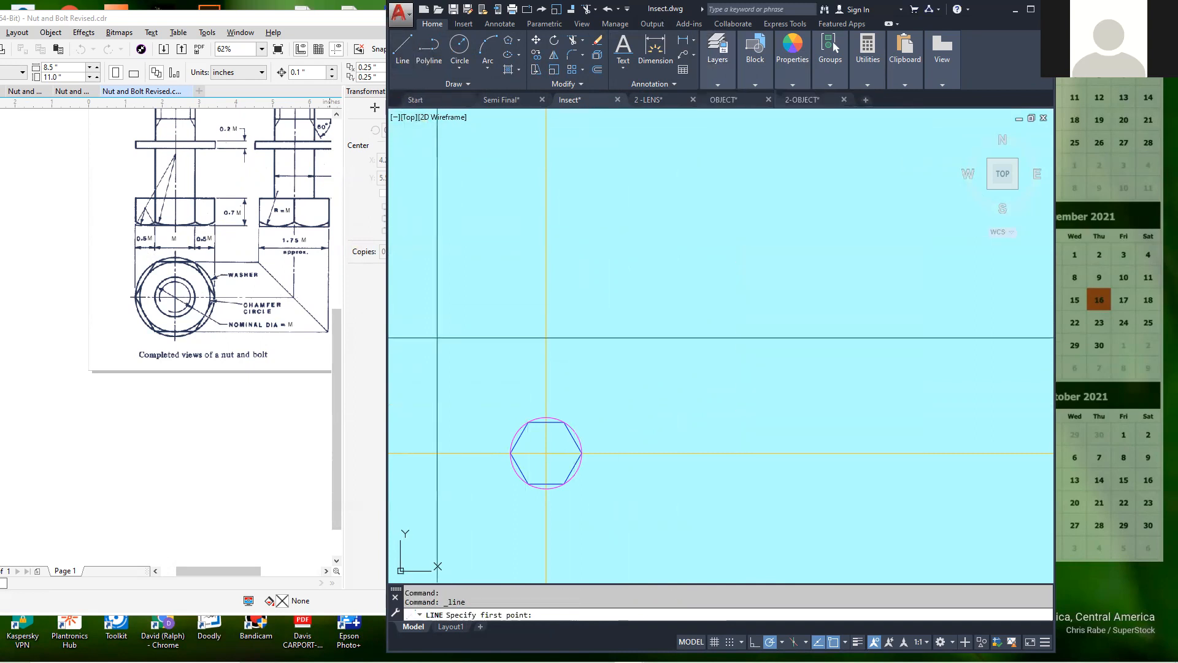
left_click(453, 393)
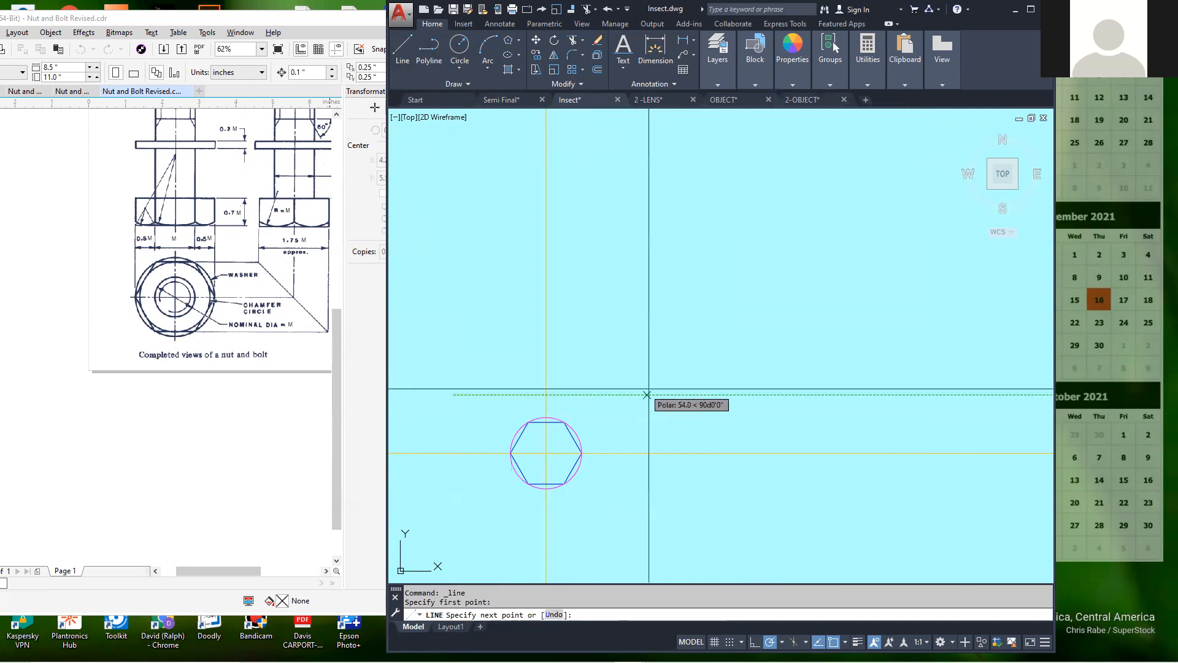
left_click(695, 395)
right_click(731, 362)
left_click(750, 367)
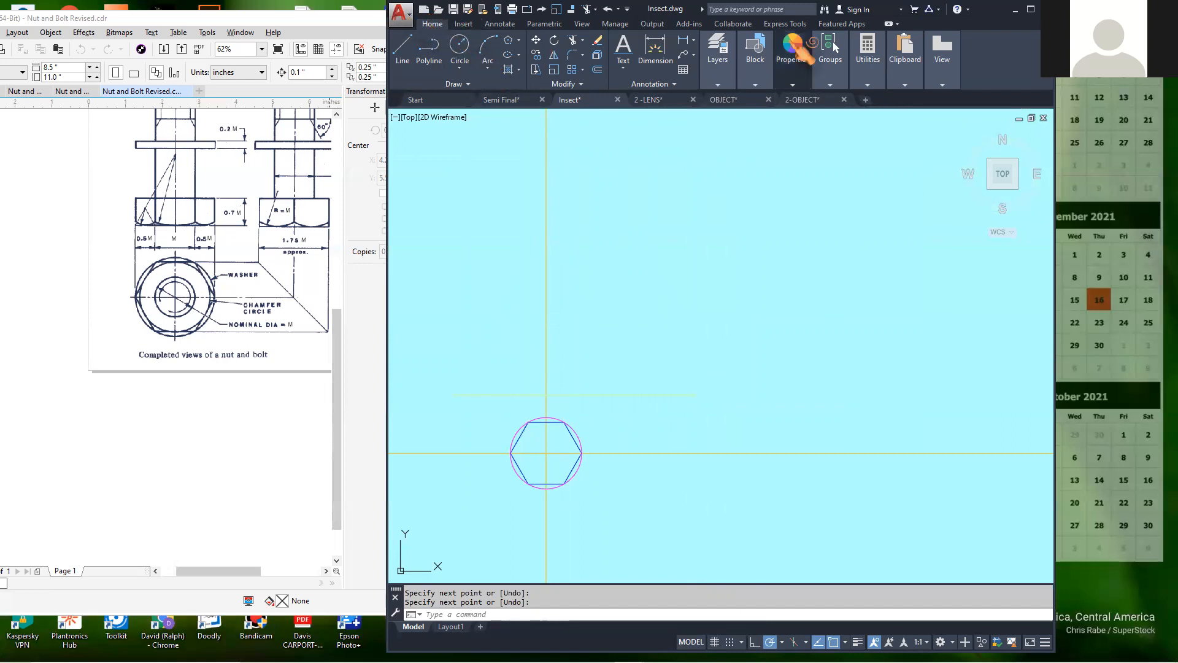
Copy the hexagon, circle, both centre lines and the construction line to the clipboard.
left_click(908, 61)
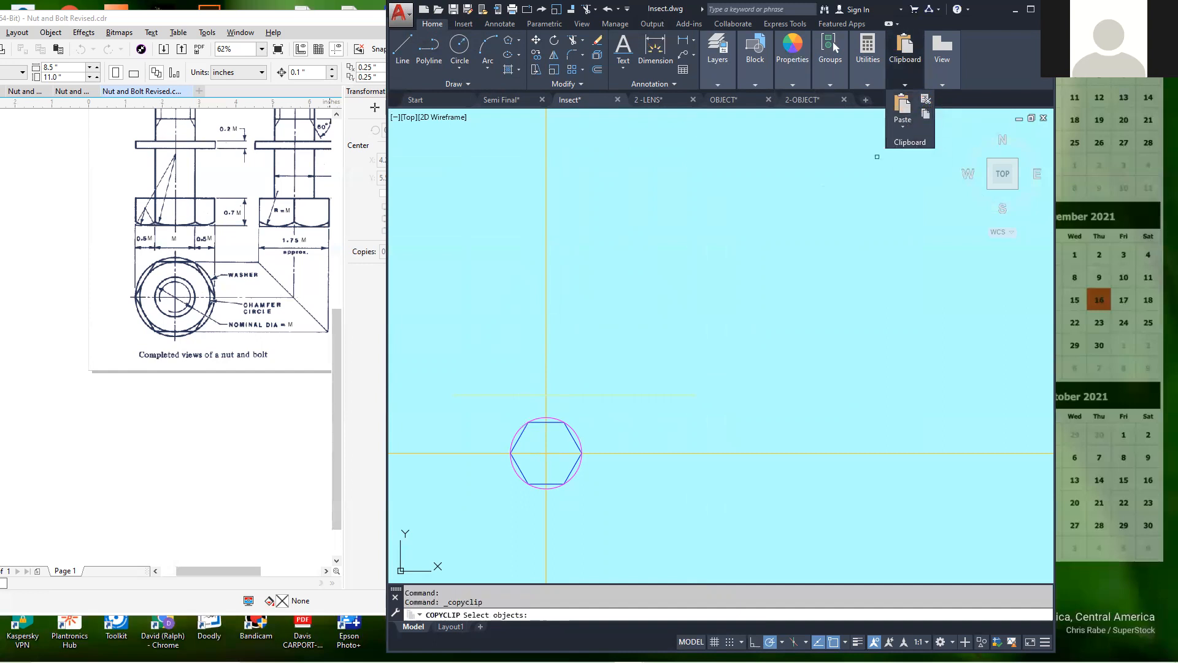
left_click(626, 514)
left_click(483, 350)
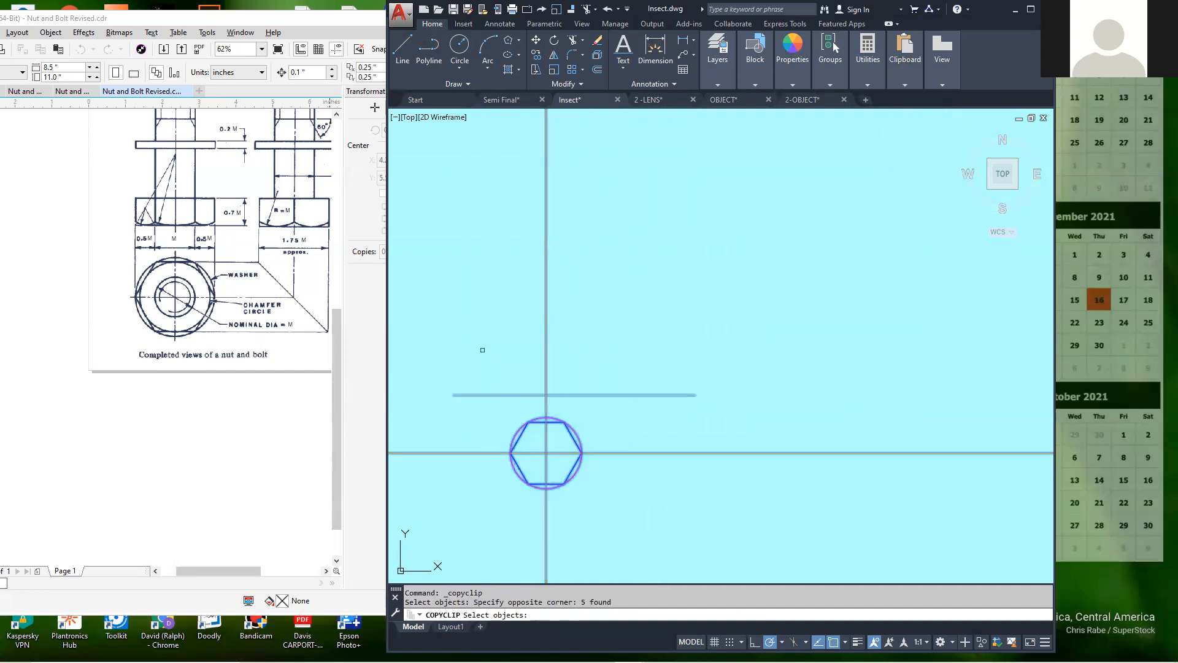
key("Return")
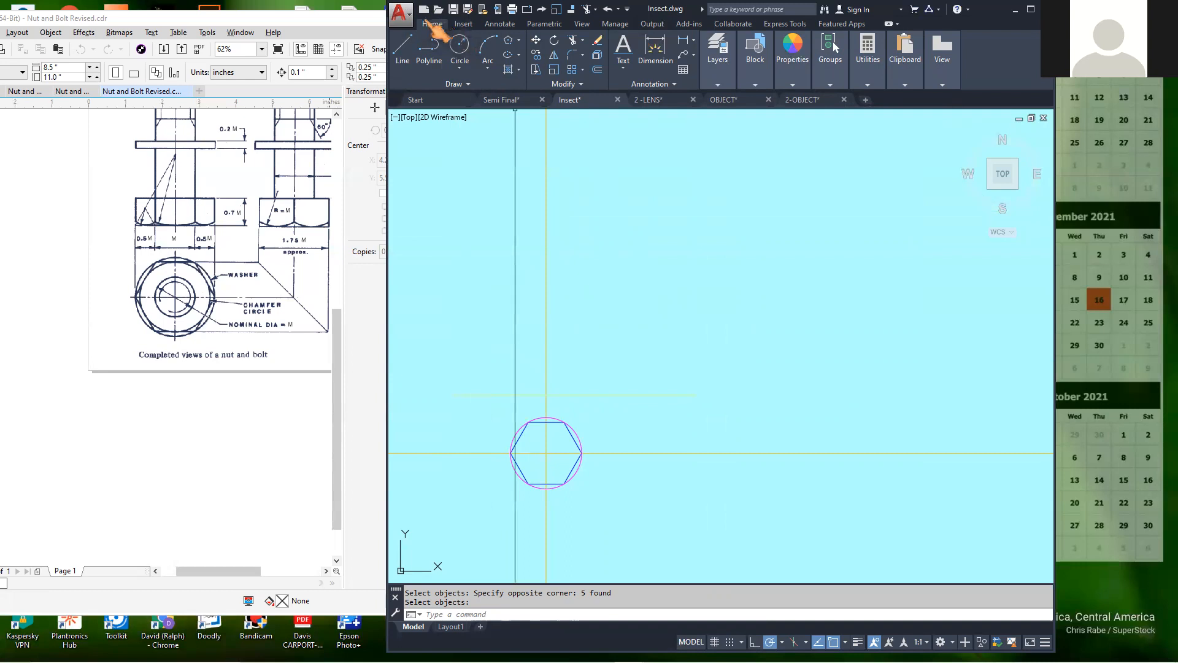
Start opening an existing drawing and browse to the 2020 Students folder in OneDrive - Personal.
left_click(405, 17)
left_click(437, 110)
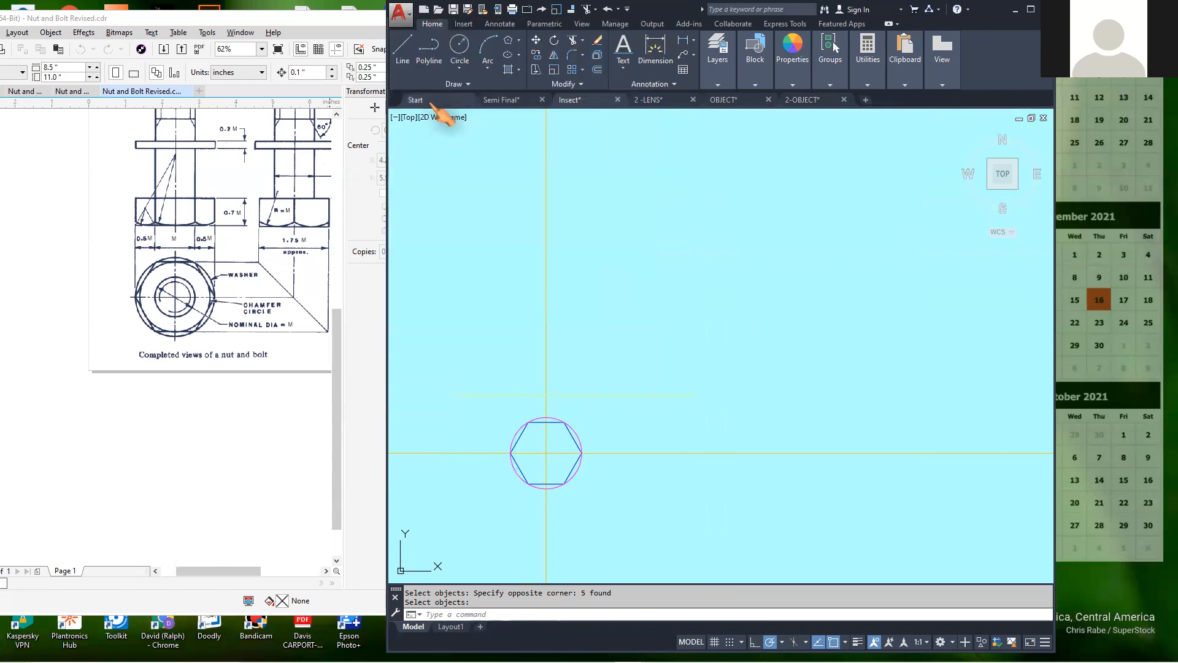
left_click_drag(604, 325, 606, 382)
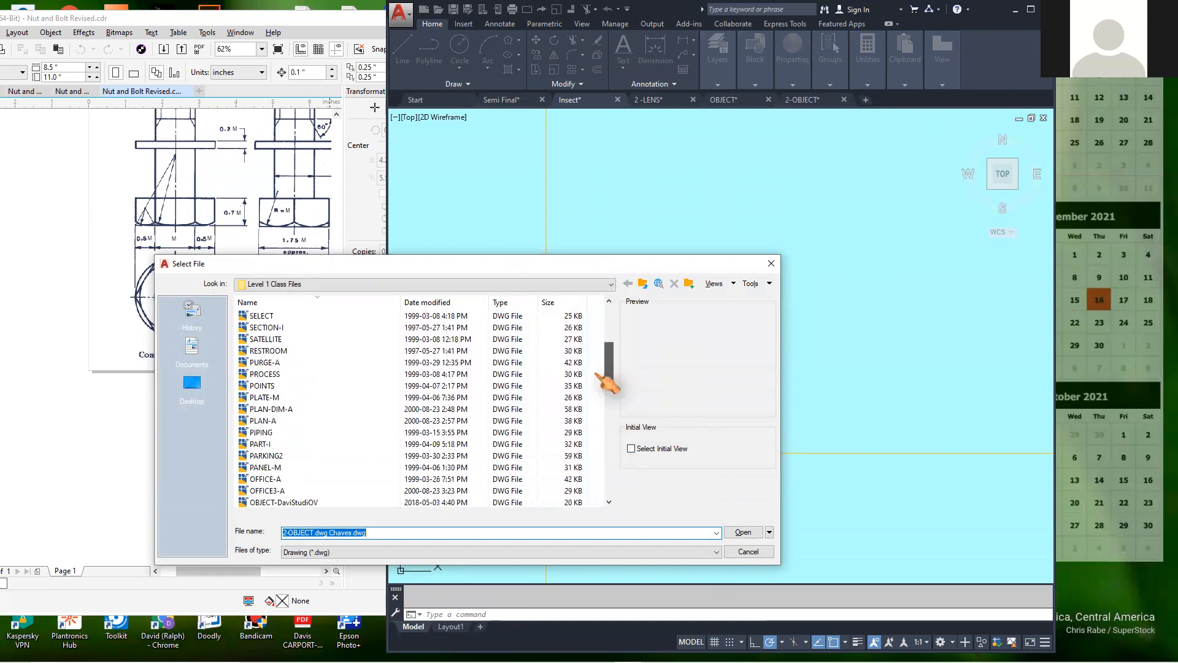
left_click(609, 285)
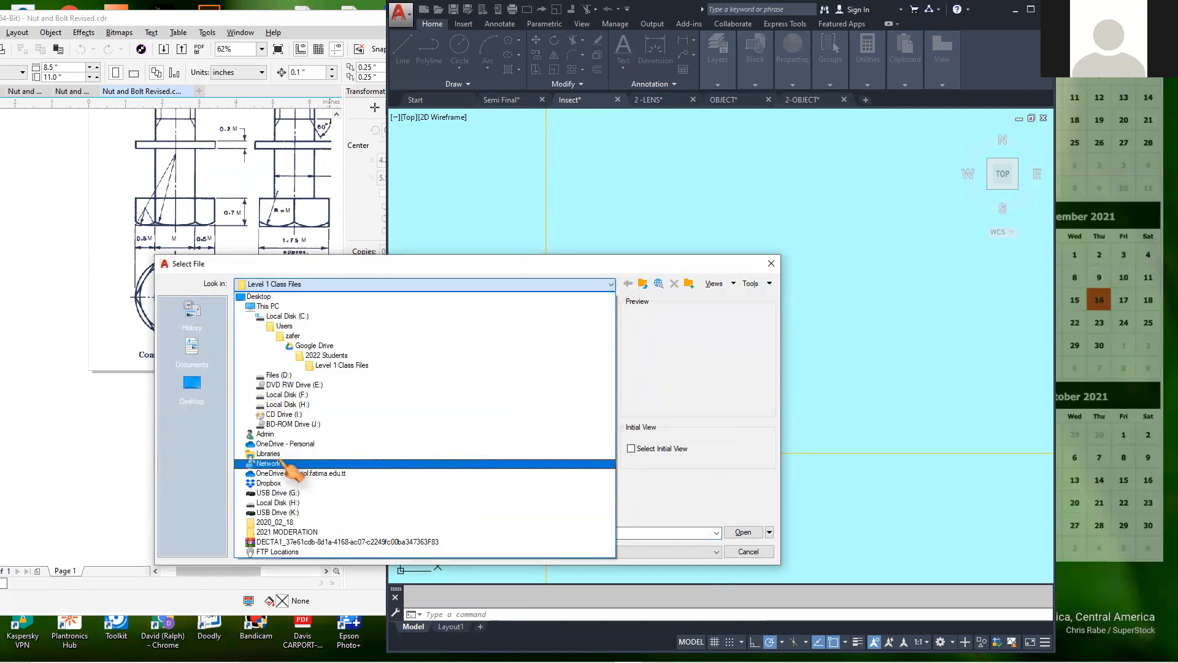
left_click(301, 446)
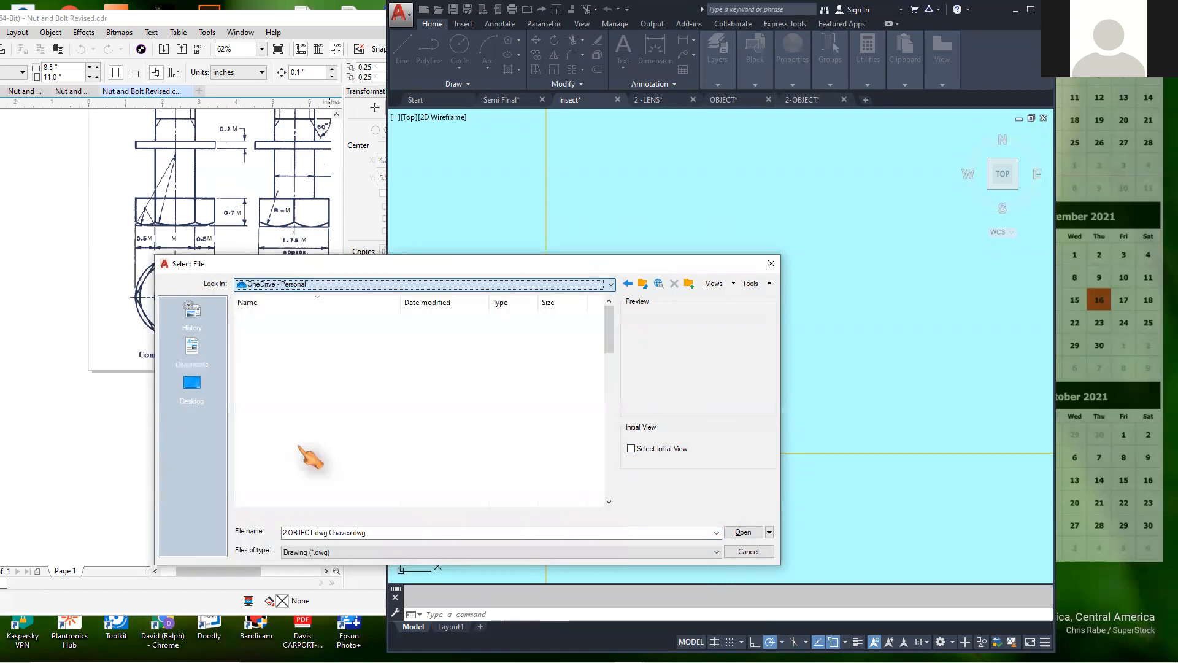
scroll(305, 402, "down", 15)
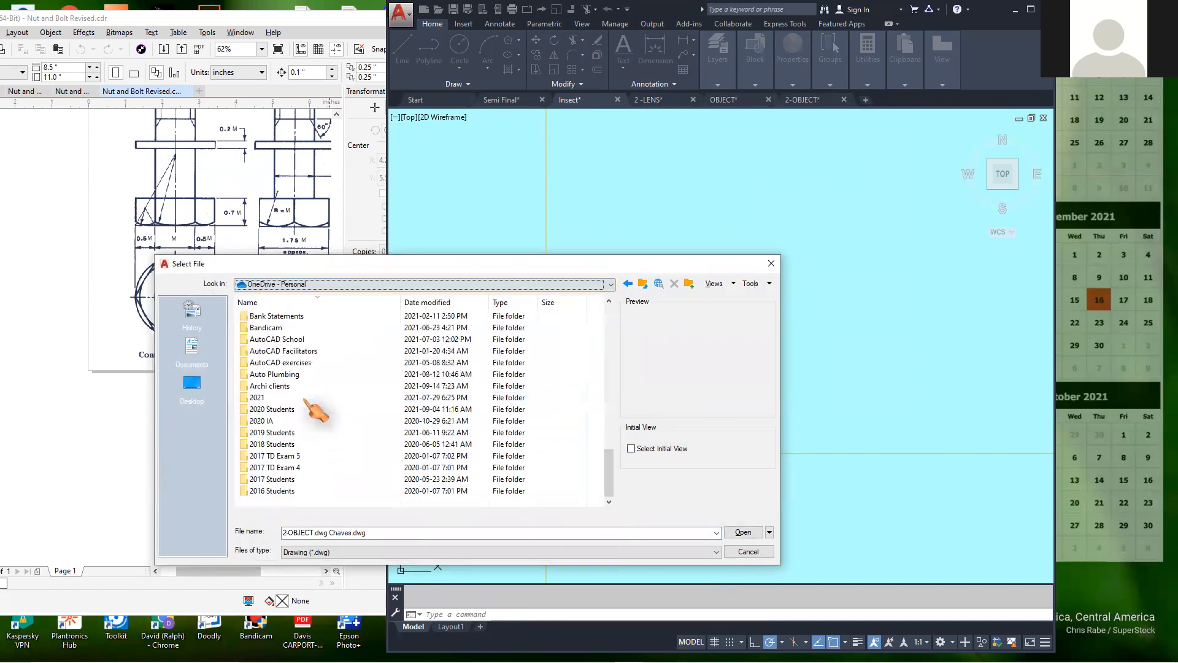
left_click(287, 409)
double_click(286, 410)
Open the Template drawing from the 2020 Material folder inside 2020 Students.
scroll(356, 395, "down", 2)
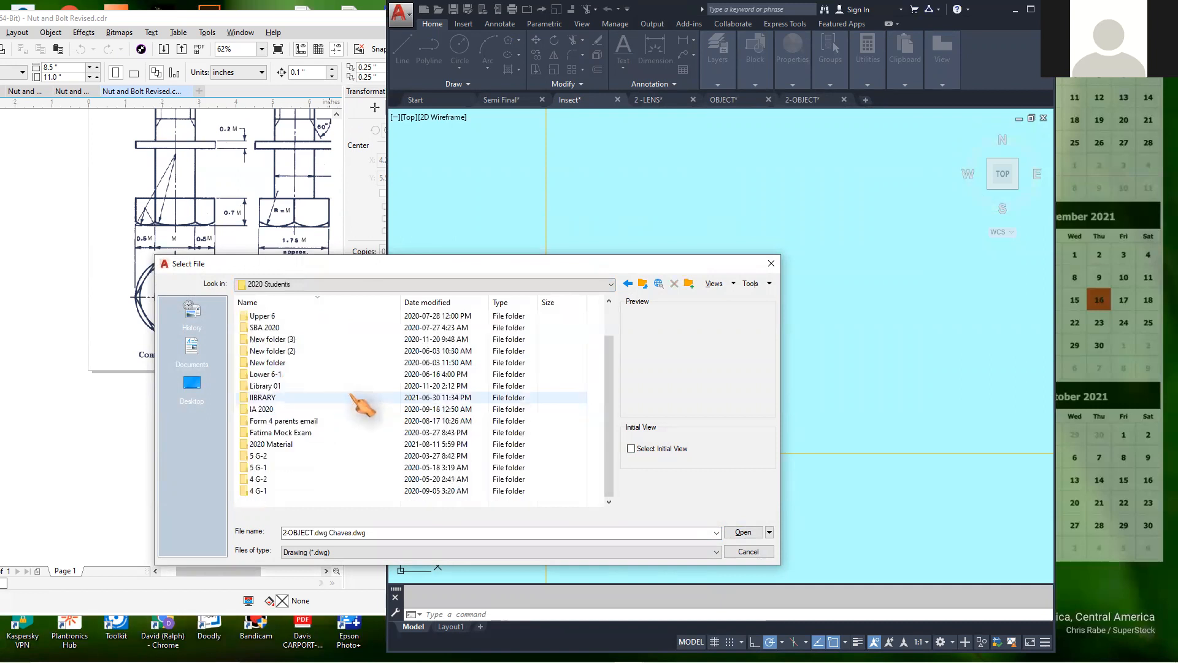
scroll(354, 407, "up", 1)
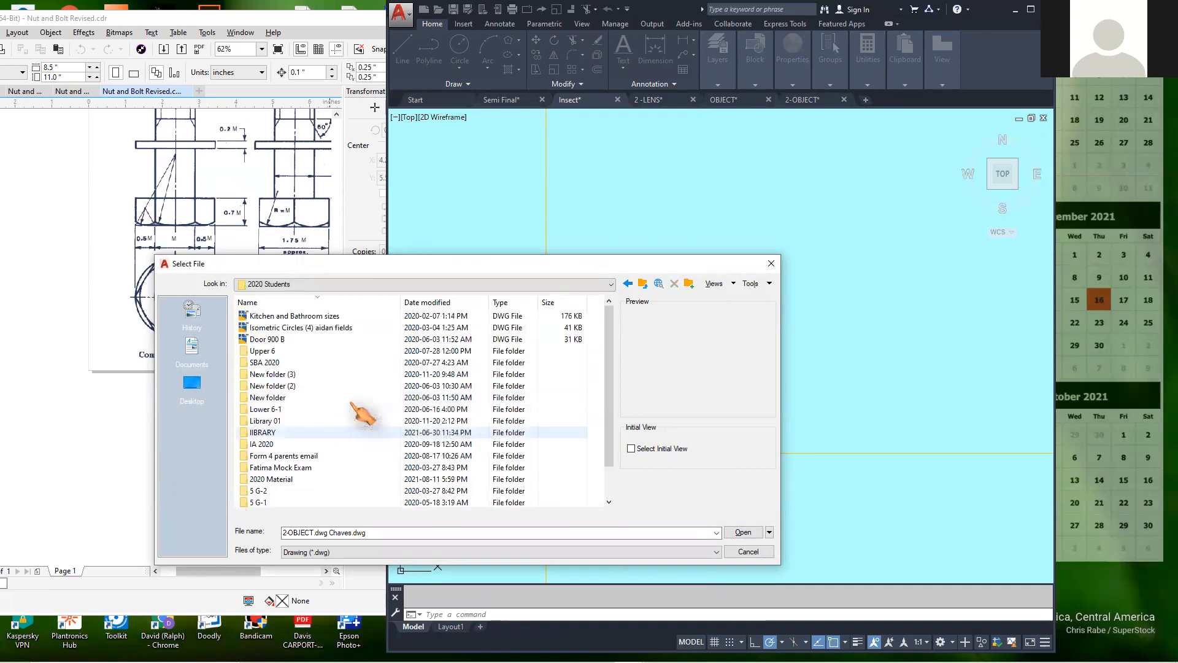
scroll(361, 409, "down", 1)
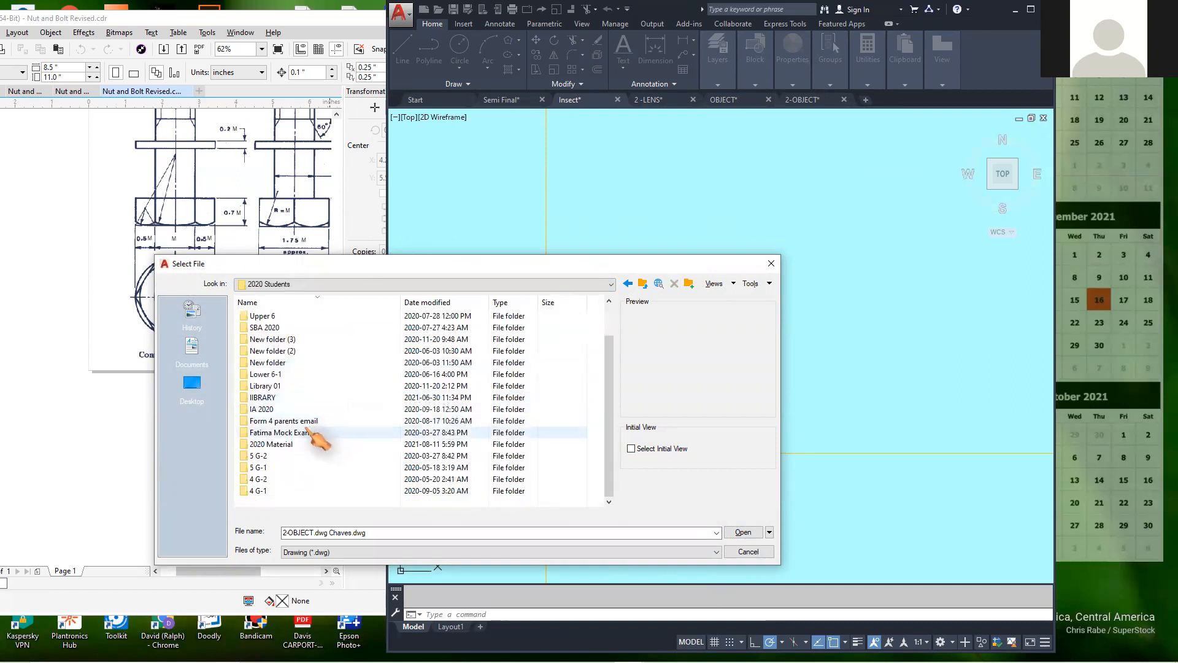
double_click(277, 445)
scroll(381, 448, "down", 3)
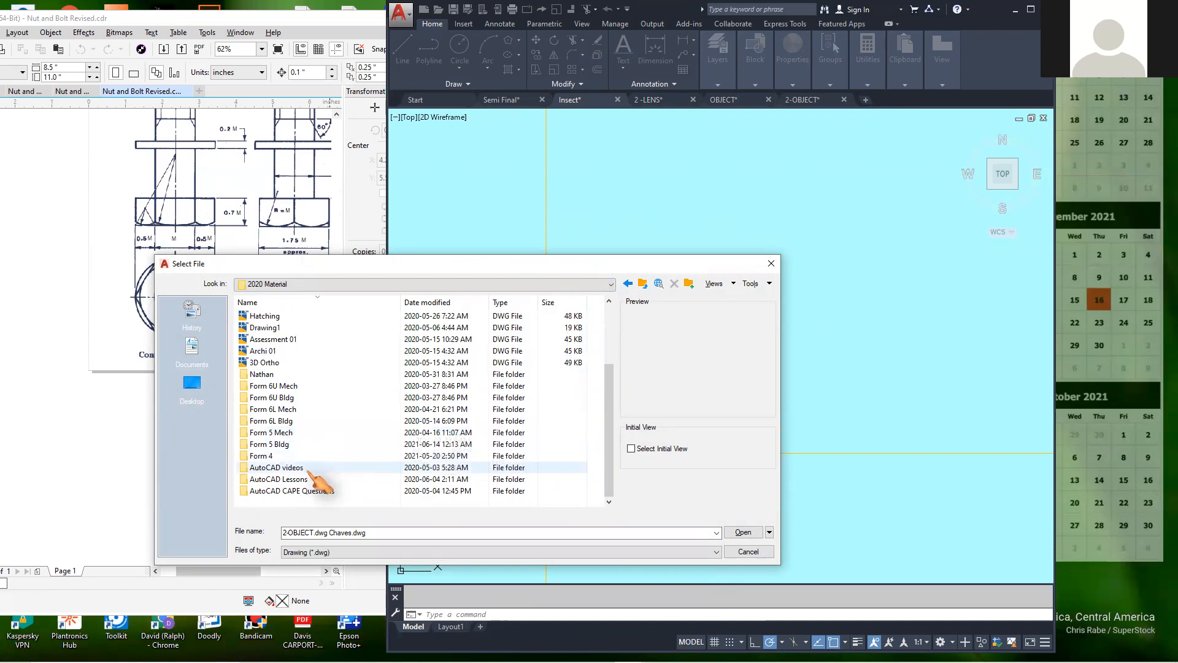
scroll(314, 480, "up", 3)
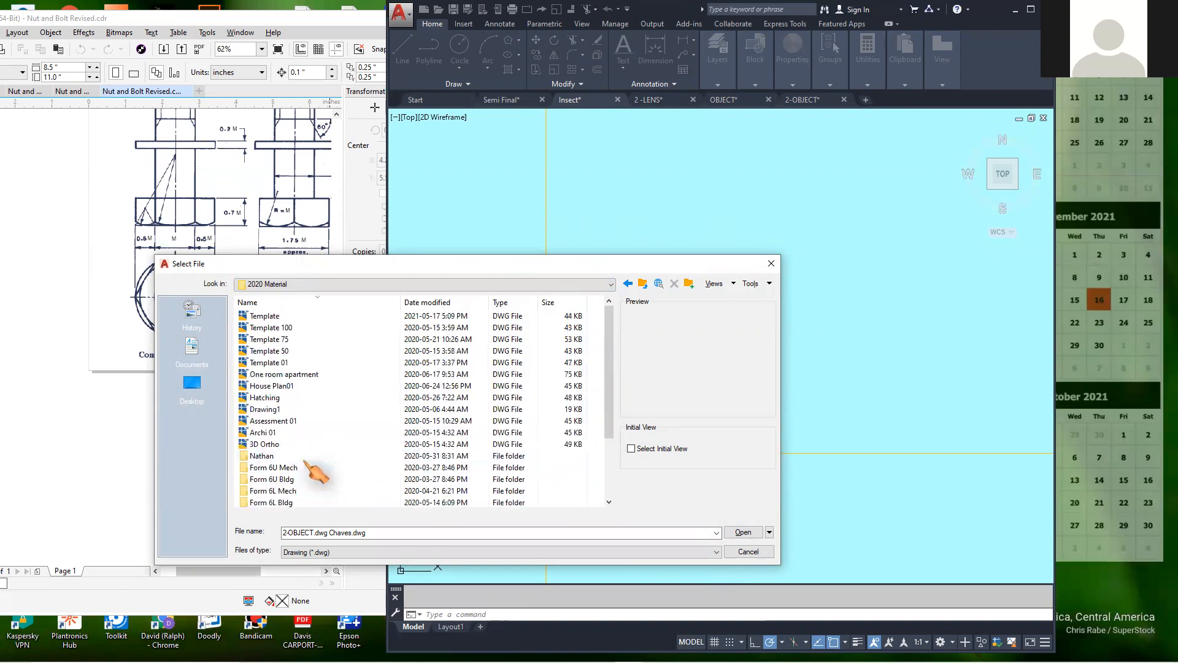
double_click(278, 319)
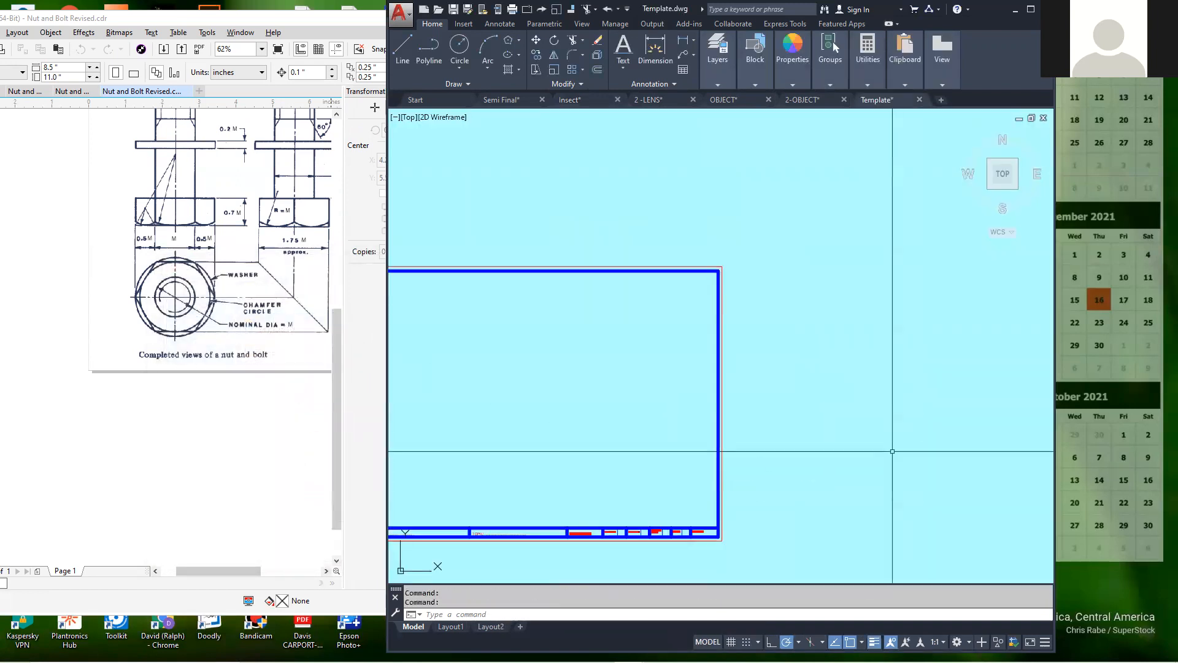
Paste the copied hexagon, circle, centre lines and construction line inside the template's border.
scroll(893, 452, "down", 2)
left_click(906, 49)
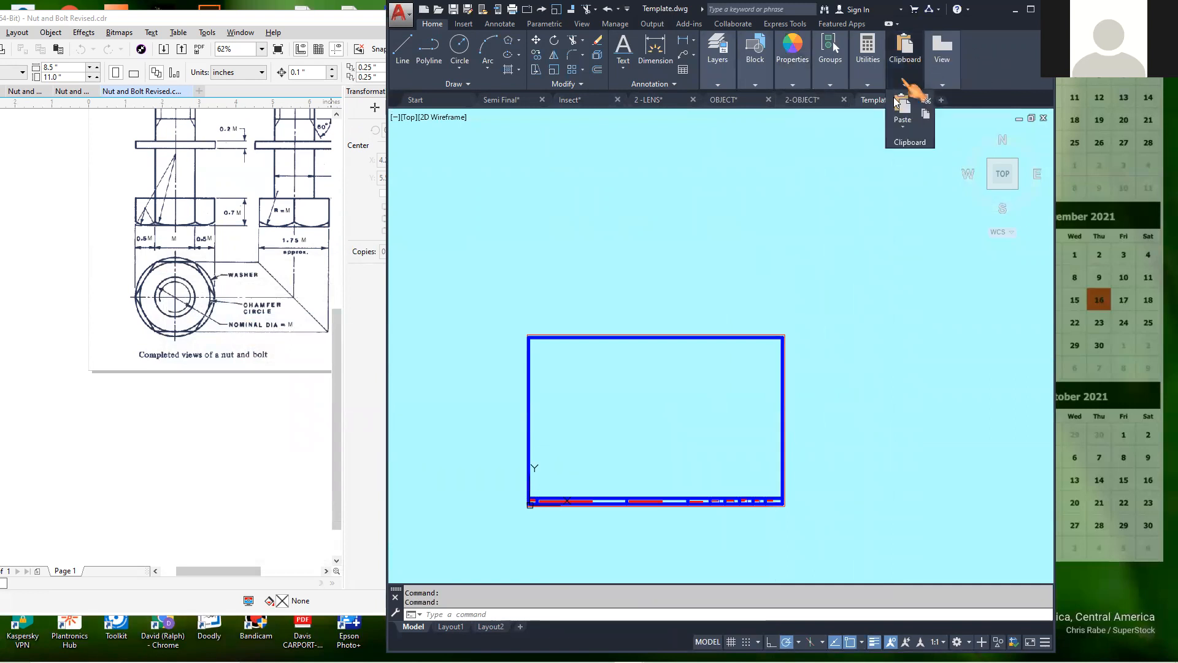
left_click(902, 111)
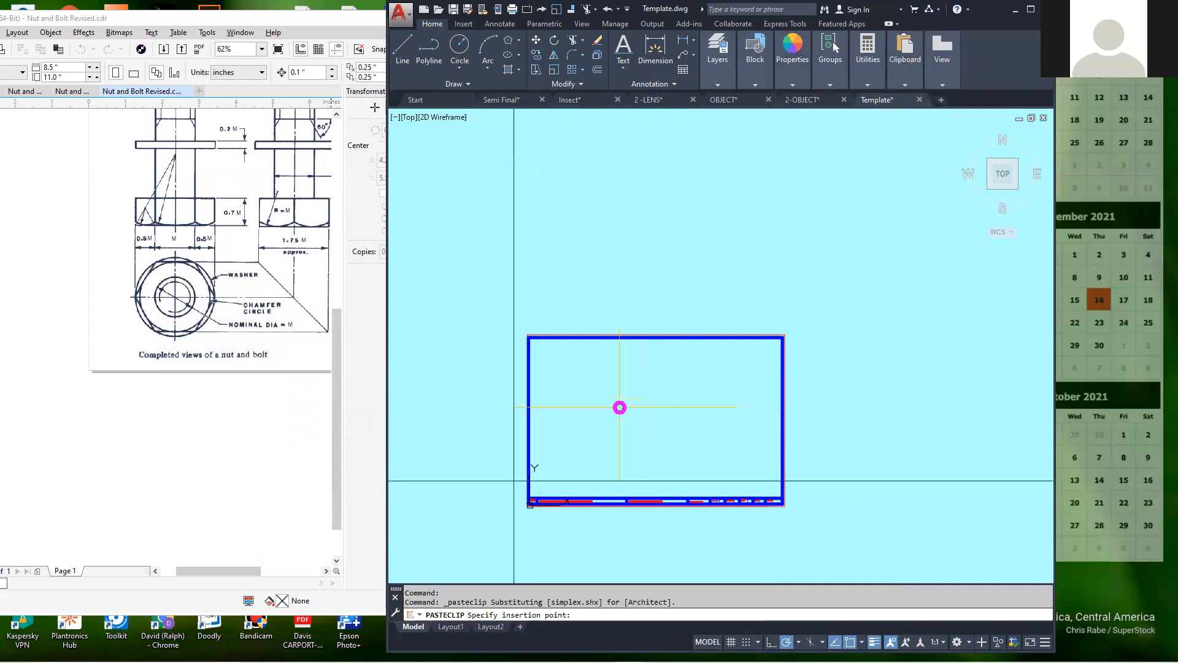
scroll(569, 444, "up", 2)
scroll(569, 444, "down", 2)
scroll(632, 428, "up", 4)
scroll(636, 395, "down", 4)
scroll(583, 428, "up", 3)
scroll(668, 324, "up", 1)
scroll(523, 418, "up", 3)
scroll(560, 369, "down", 3)
scroll(562, 344, "up", 1)
scroll(561, 316, "up", 2)
scroll(562, 316, "down", 6)
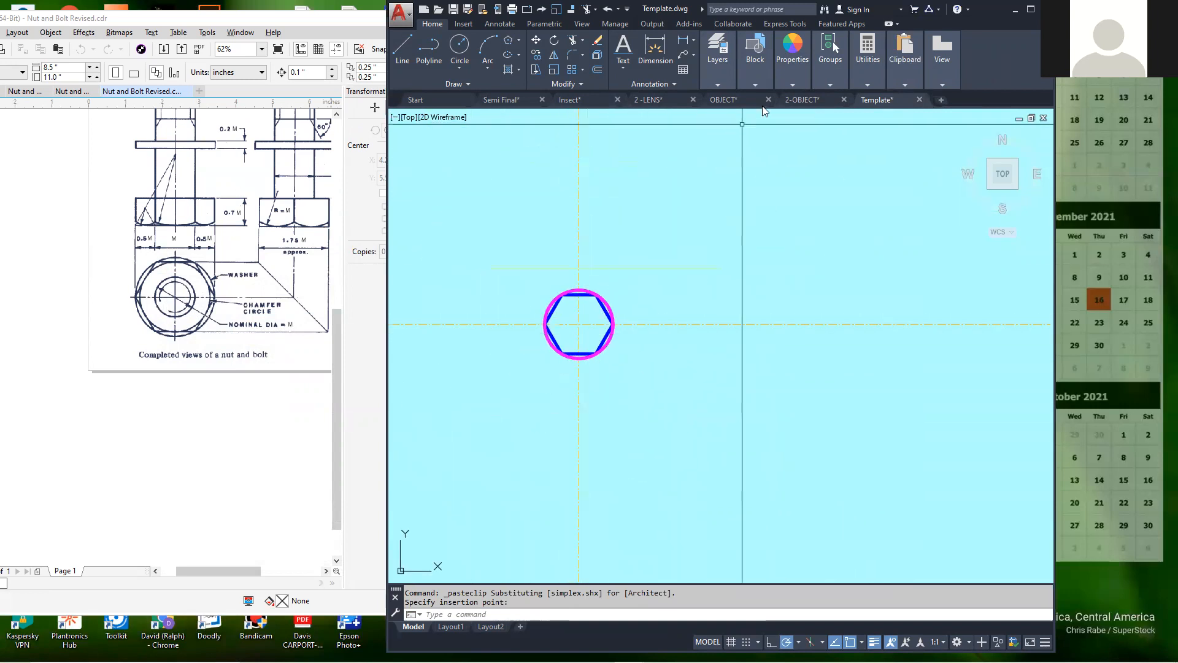
Make Centre Line the current layer and draw a short sloping sample line above and right of the hexagon.
left_click(719, 65)
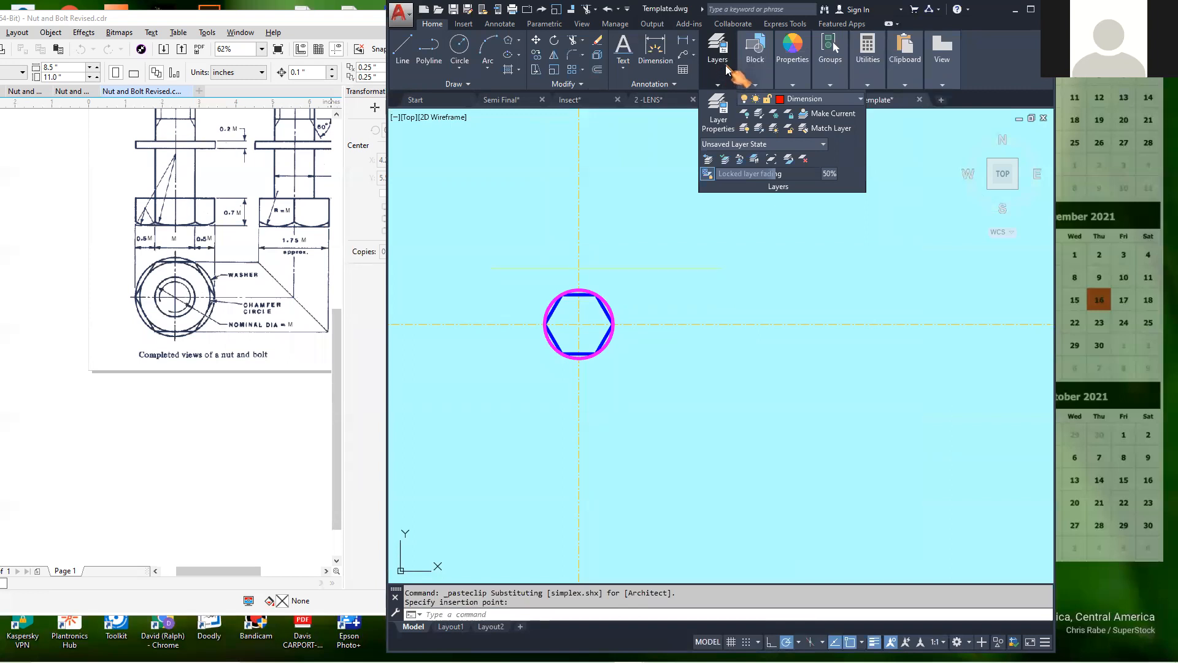
mouse_move(755, 62)
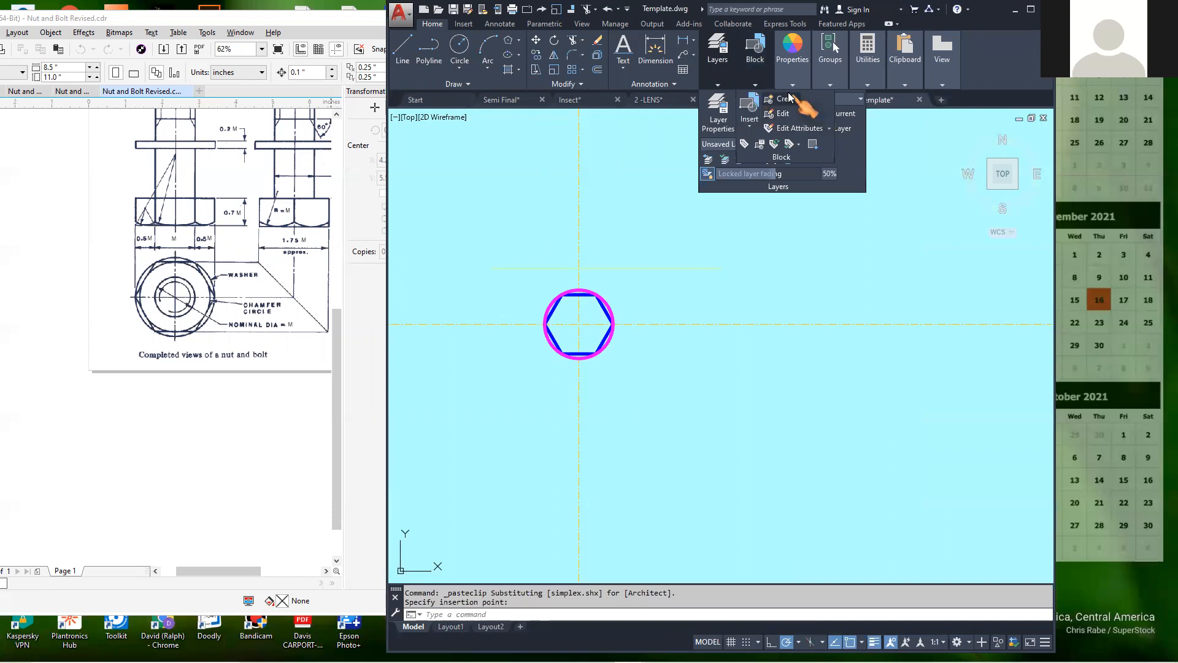
left_click(858, 97)
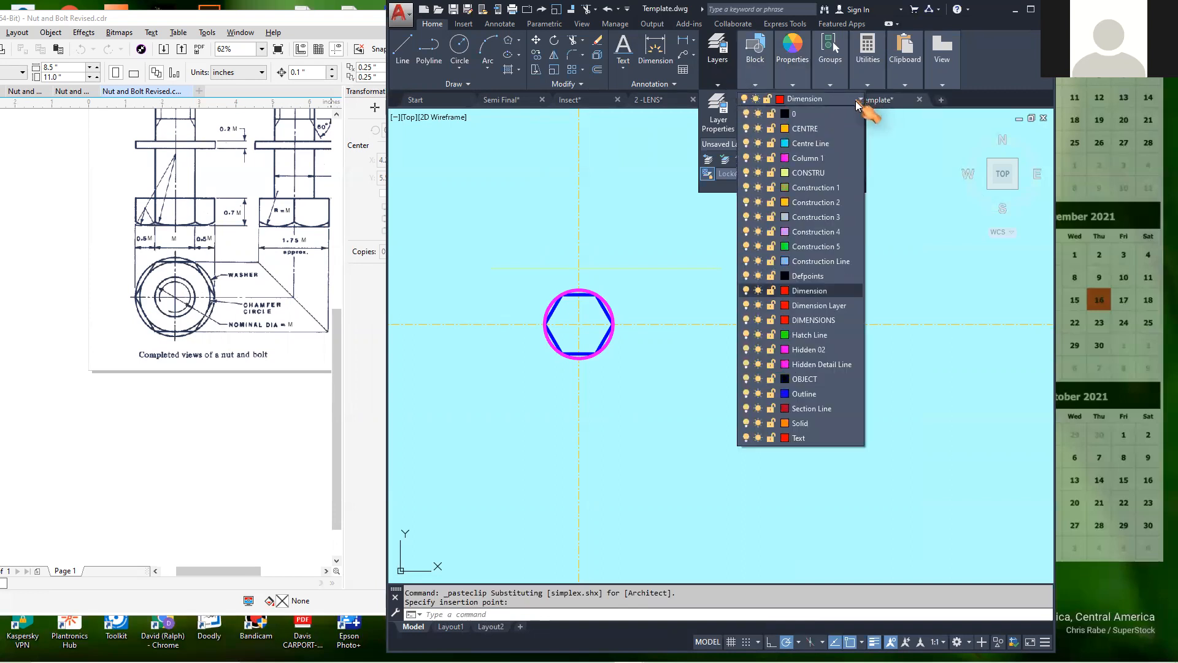
left_click(810, 143)
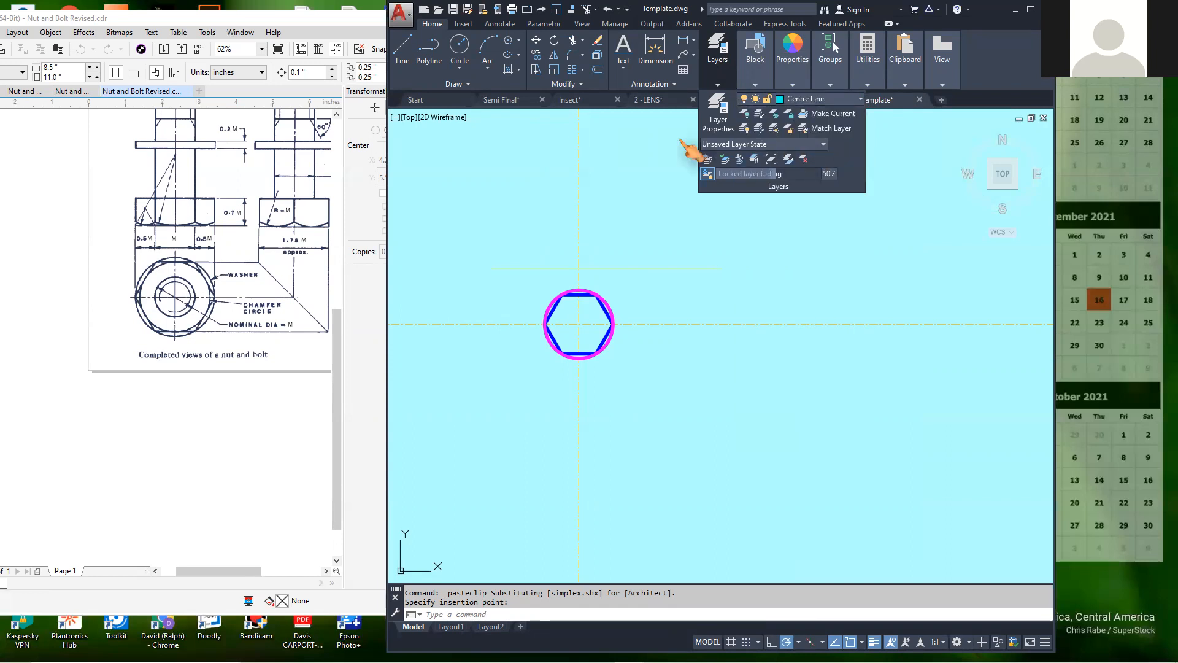
left_click(405, 55)
left_click(727, 221)
right_click(822, 263)
left_click(855, 271)
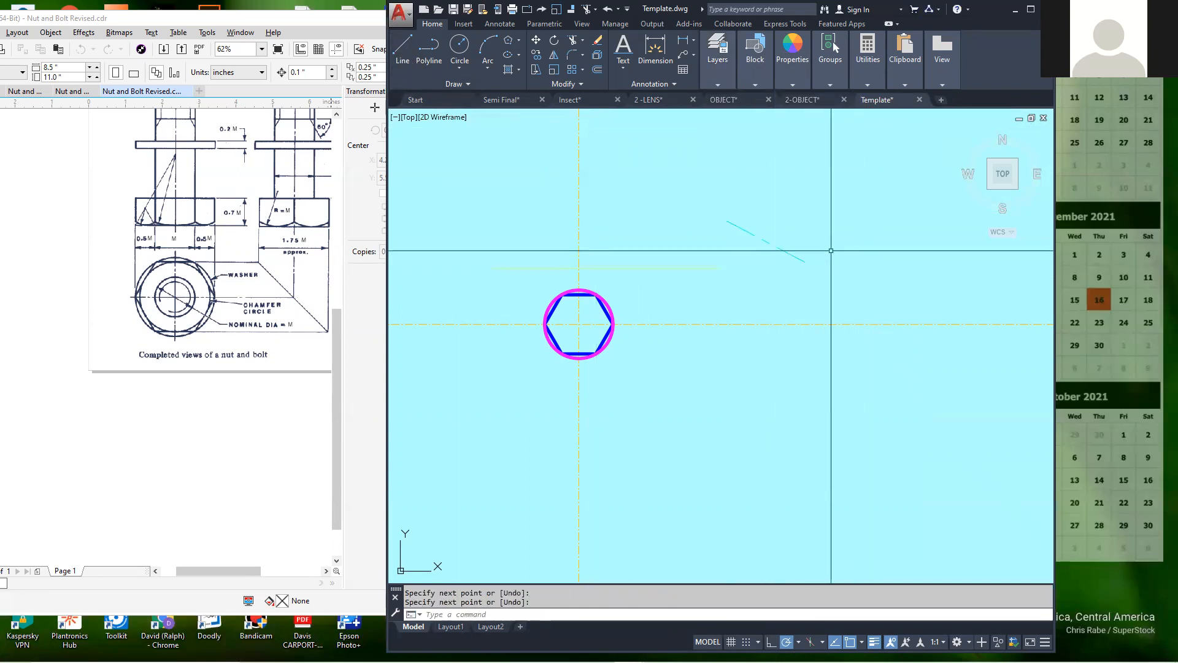
Erase the sloping sample line drawn on the Centre Line layer.
left_click(717, 84)
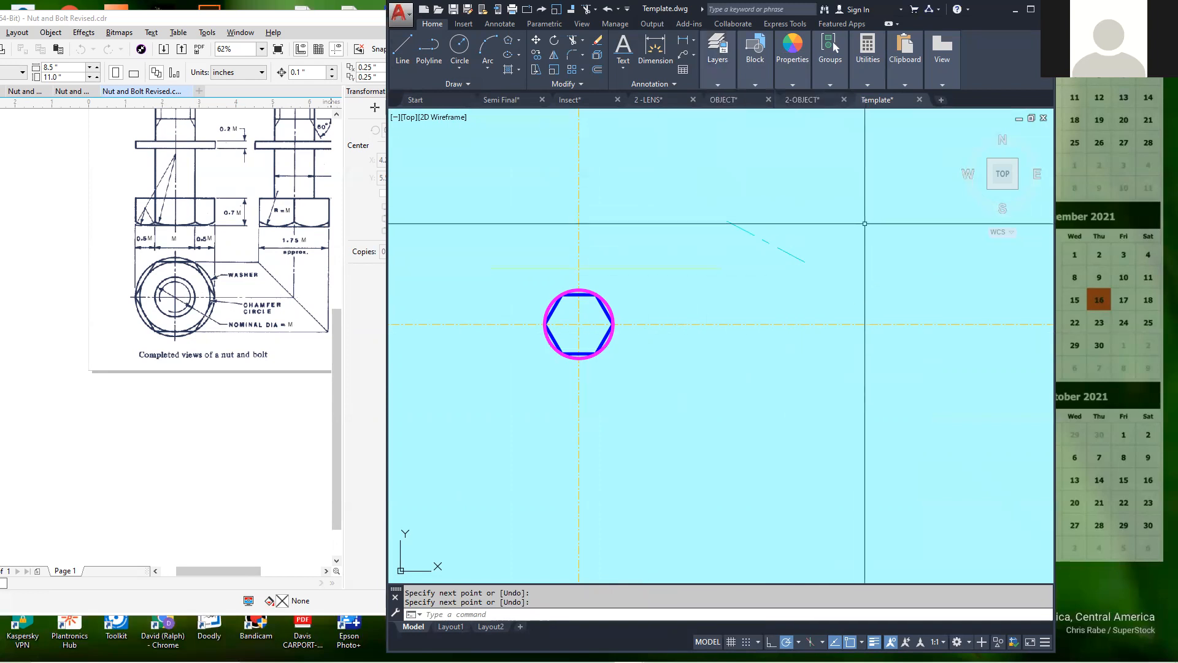
left_click(771, 219)
right_click(769, 217)
Make Construction 1 the current layer and draw a short sloping sample line above and right of the hexagon.
mouse_move(754, 80)
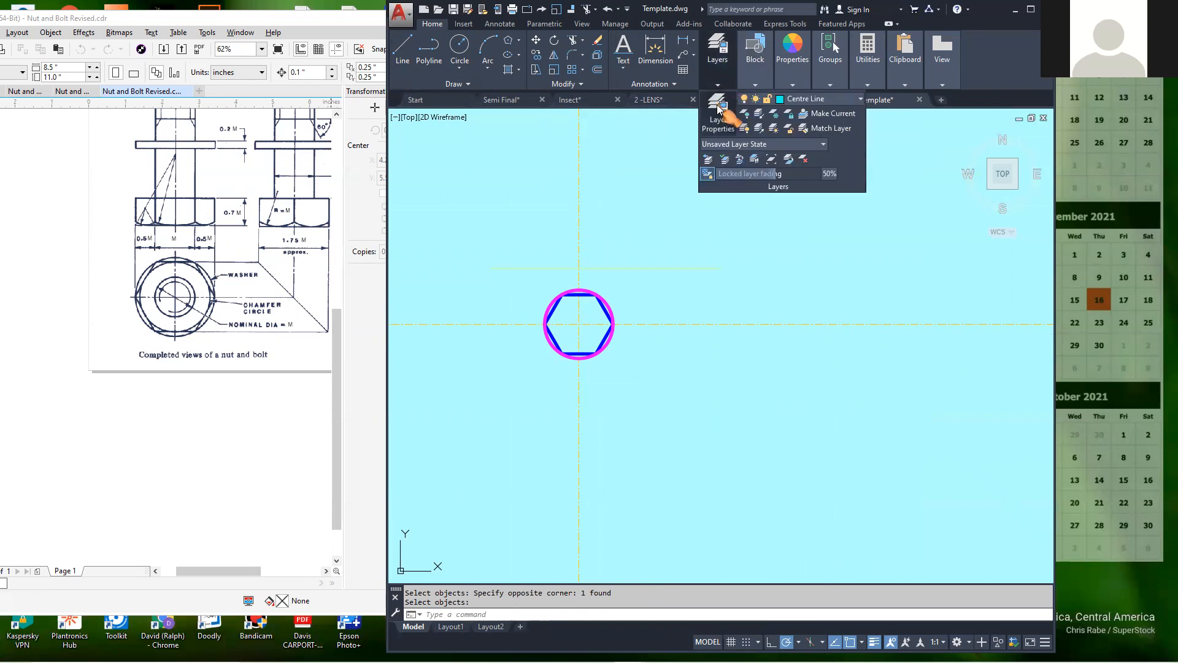
left_click(855, 100)
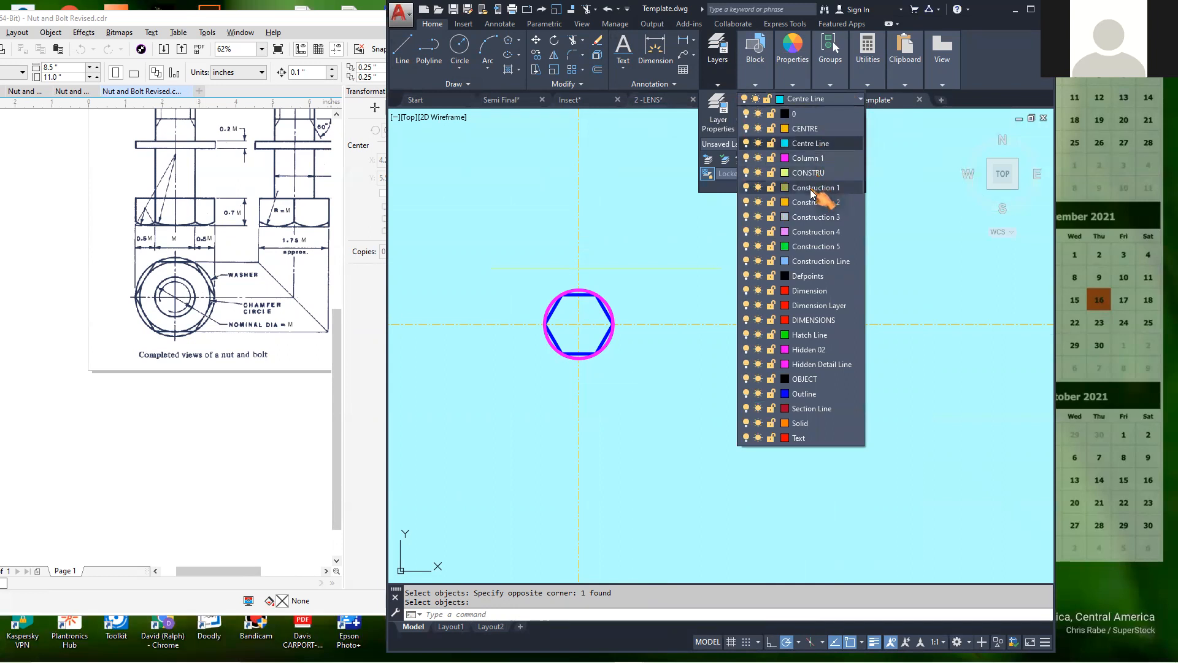
left_click(812, 194)
left_click(402, 52)
left_click(712, 209)
left_click(801, 247)
right_click(801, 247)
left_click(850, 250)
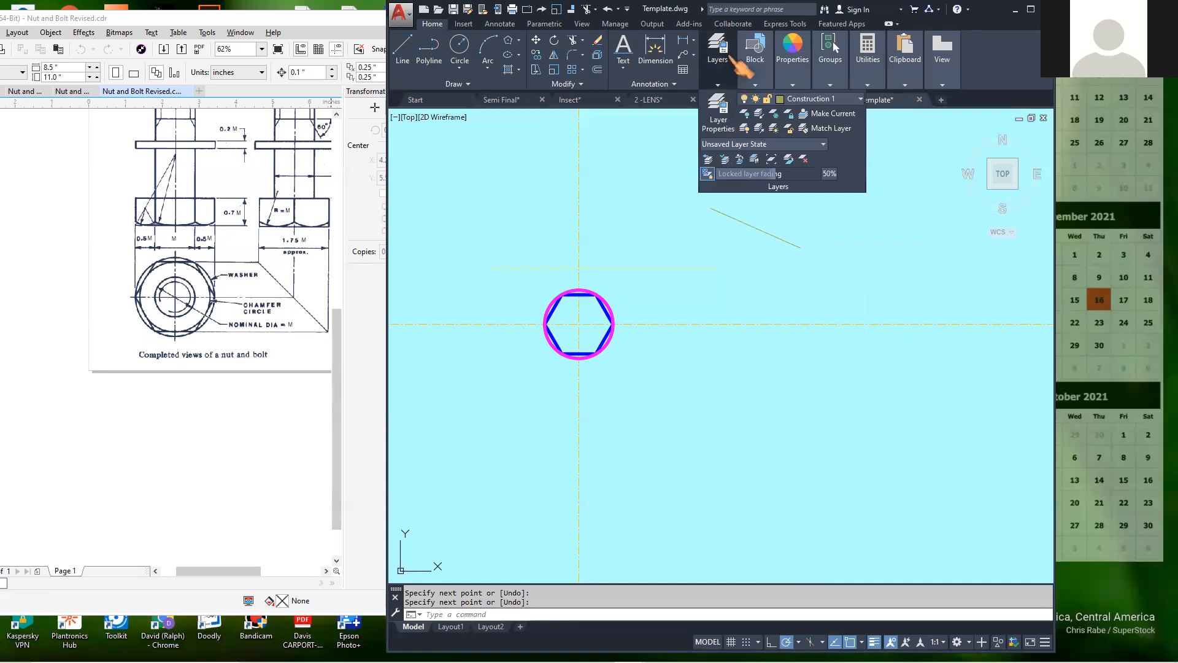
Match the properties of the Construction 1 sample line onto the circle around the hexagon.
mouse_move(797, 75)
left_click(748, 229)
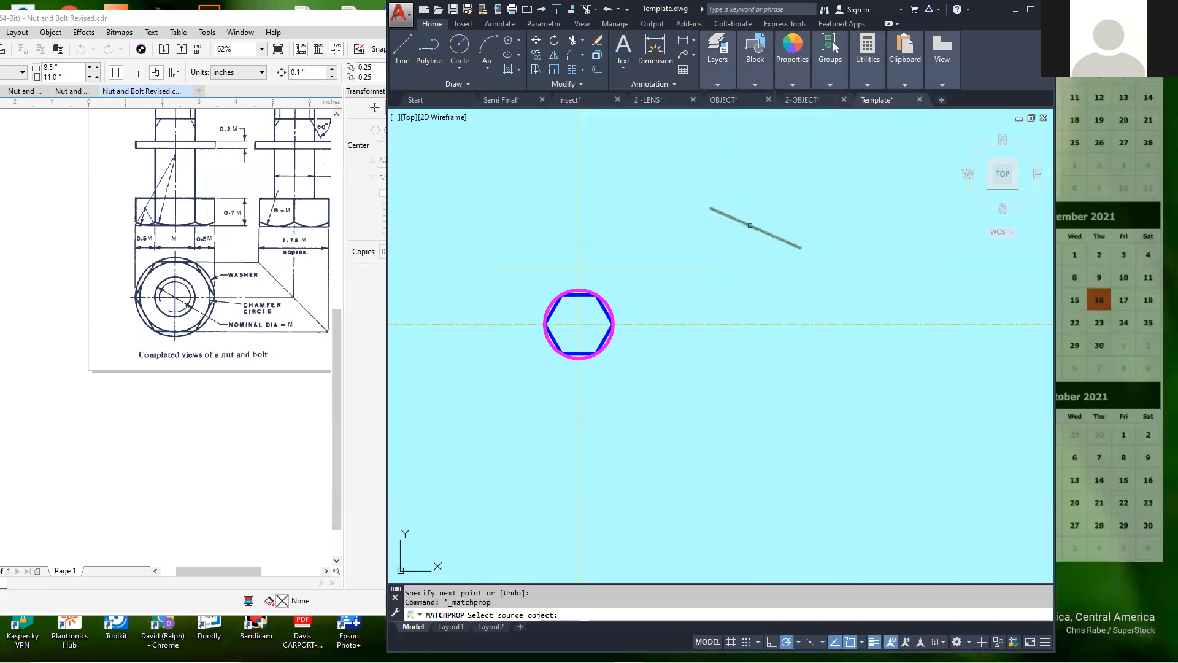
left_click(609, 310)
right_click(661, 299)
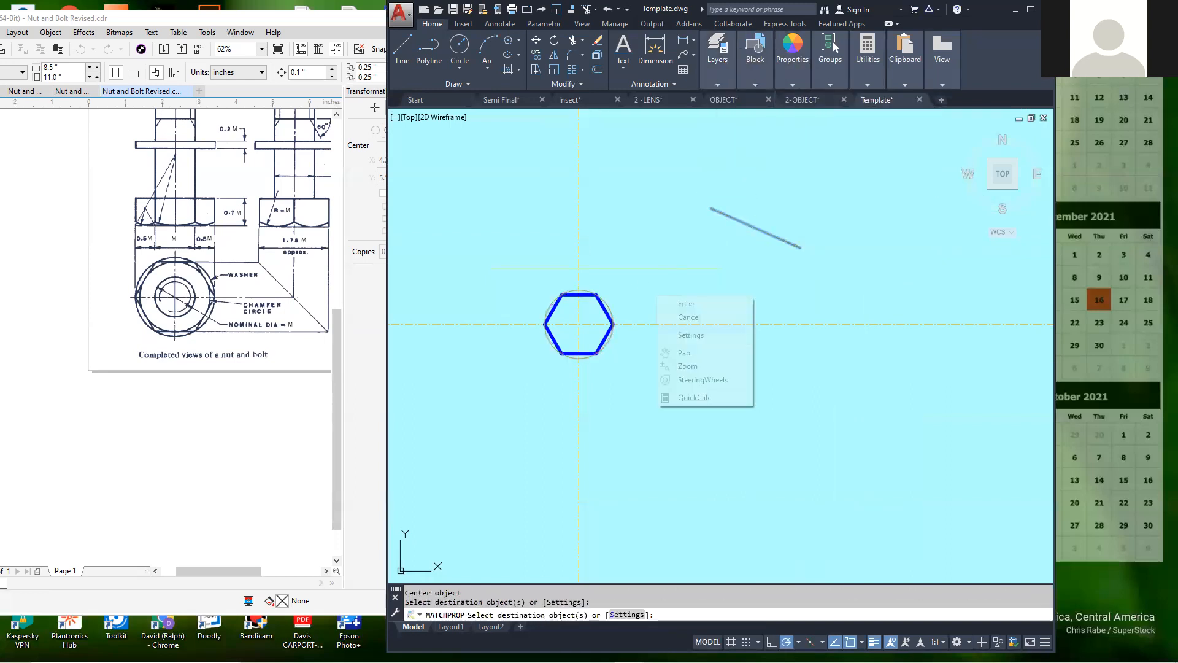
left_click(700, 307)
Erase the sloping sample line used as the source for the circle's properties.
scroll(589, 324, "up", 4)
scroll(491, 323, "down", 2)
scroll(429, 323, "up", 2)
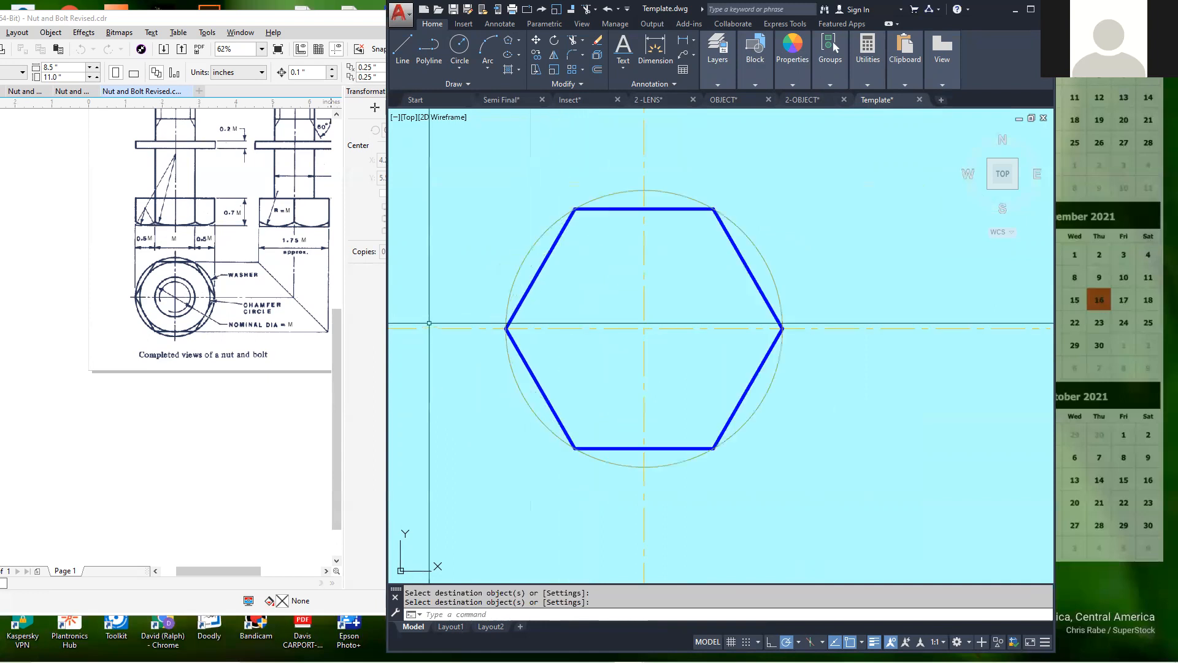
scroll(429, 323, "up", 2)
scroll(528, 325, "down", 2)
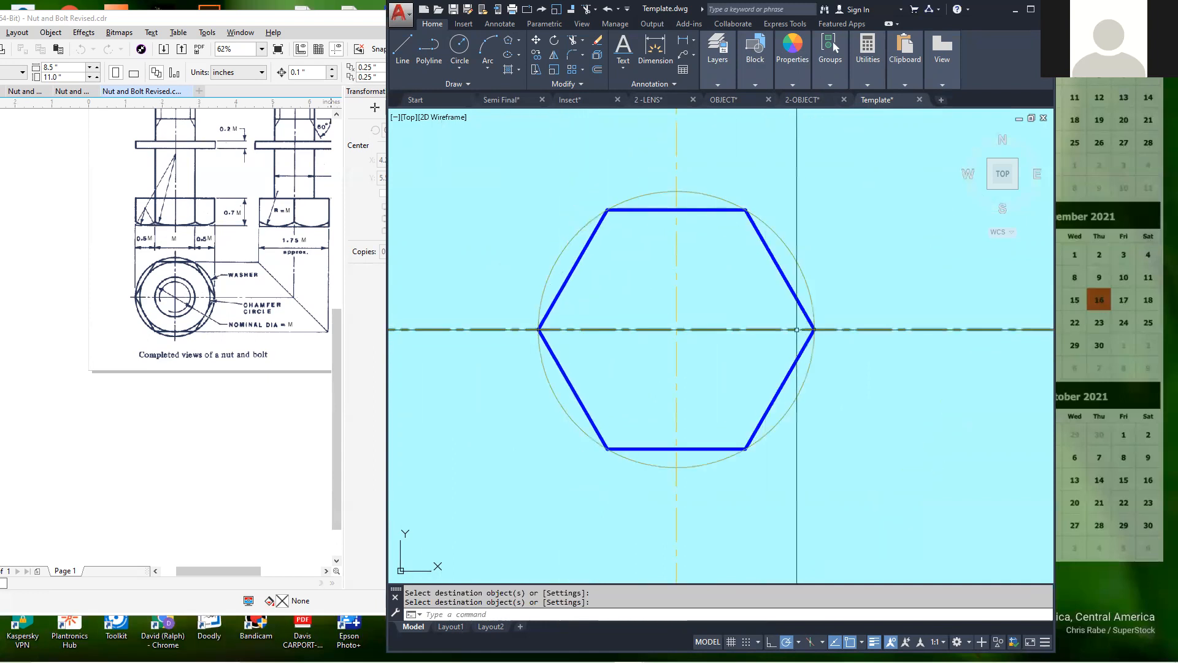
scroll(656, 353, "down", 6)
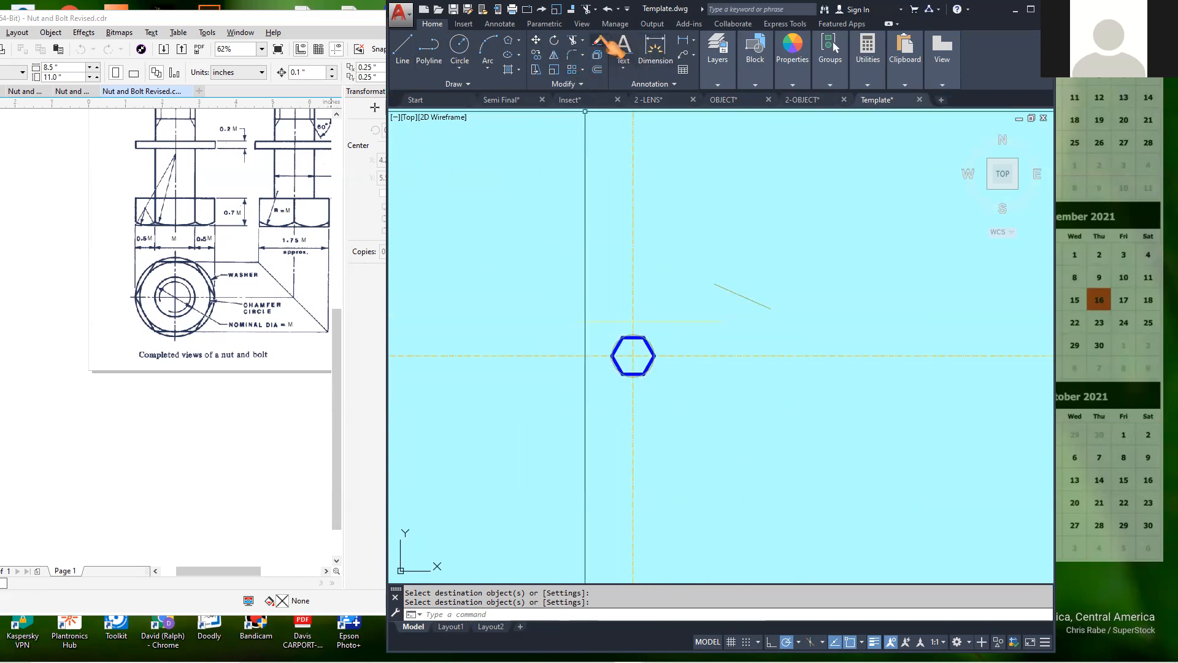
left_click(729, 253)
key("Return")
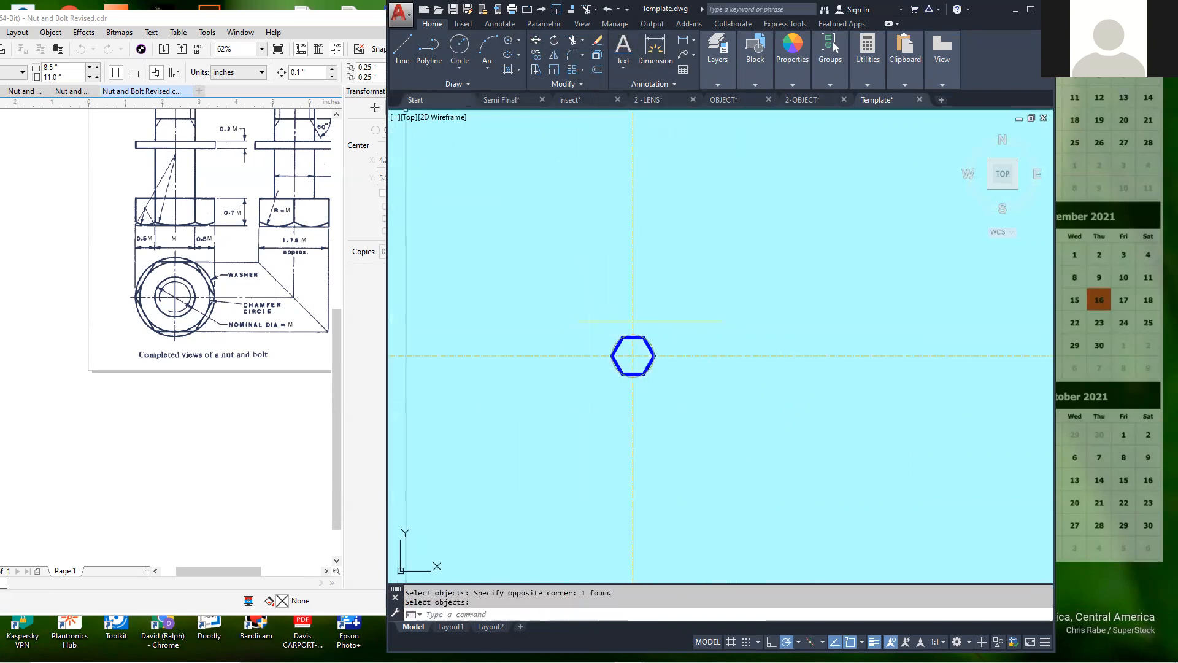
Draw another sloping sample line on the Construction 1 layer, above and right of the hexagon.
scroll(629, 325, "up", 3)
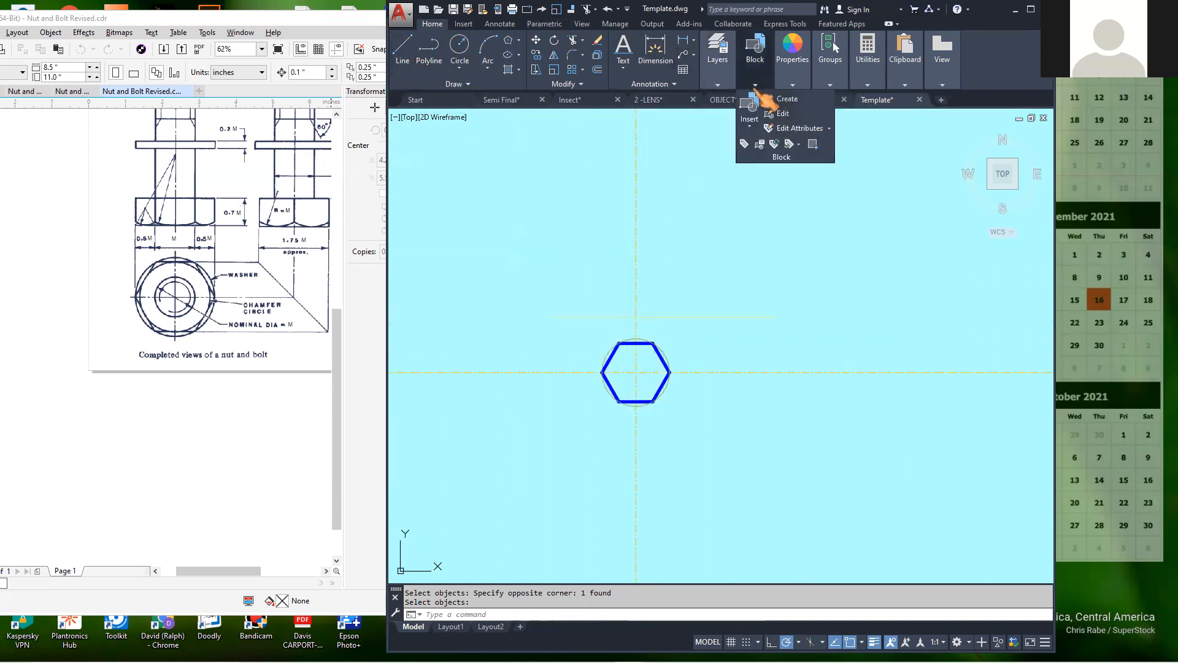
left_click(811, 100)
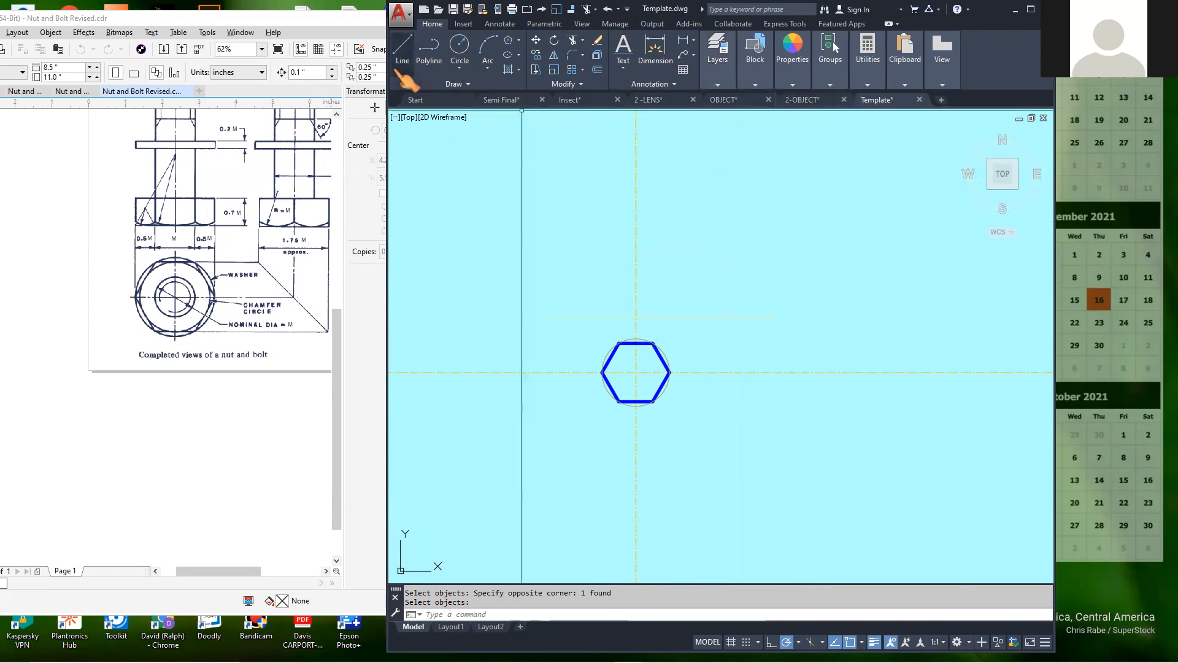
left_click(407, 51)
left_click(717, 236)
right_click(860, 296)
left_click(926, 299)
Match the new sample line's properties onto the horizontal construction line above the hexagon.
mouse_move(793, 61)
left_click(787, 113)
left_click(778, 262)
scroll(751, 294, "up", 2)
left_click(705, 348)
left_click(687, 304)
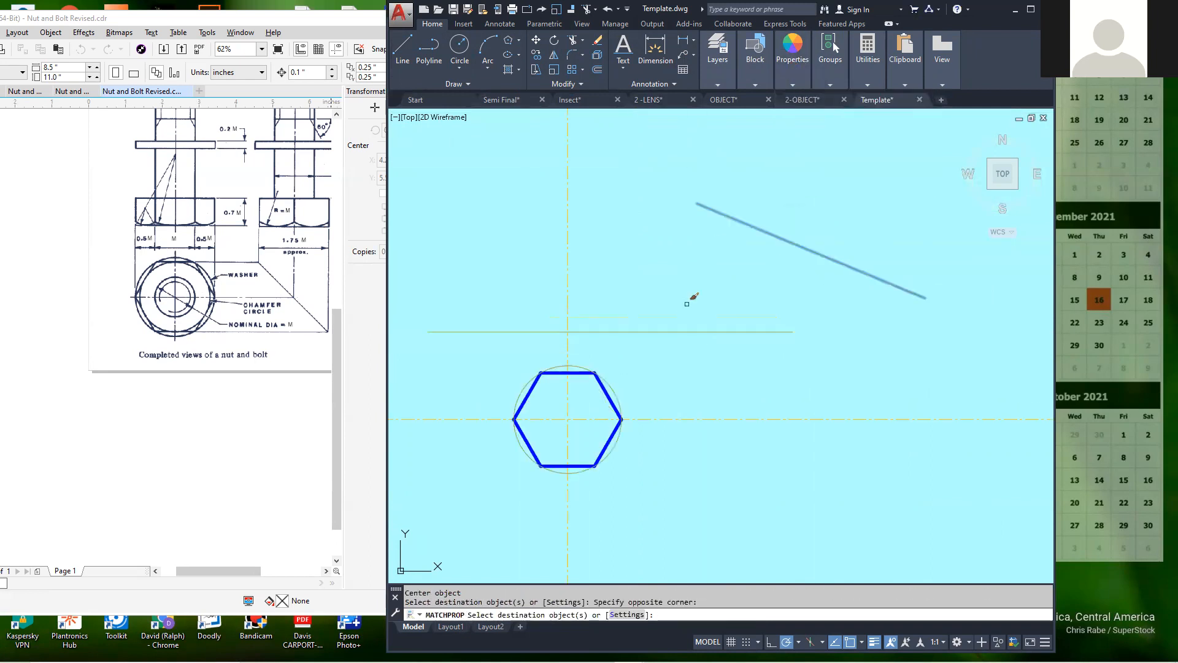
left_click(739, 312)
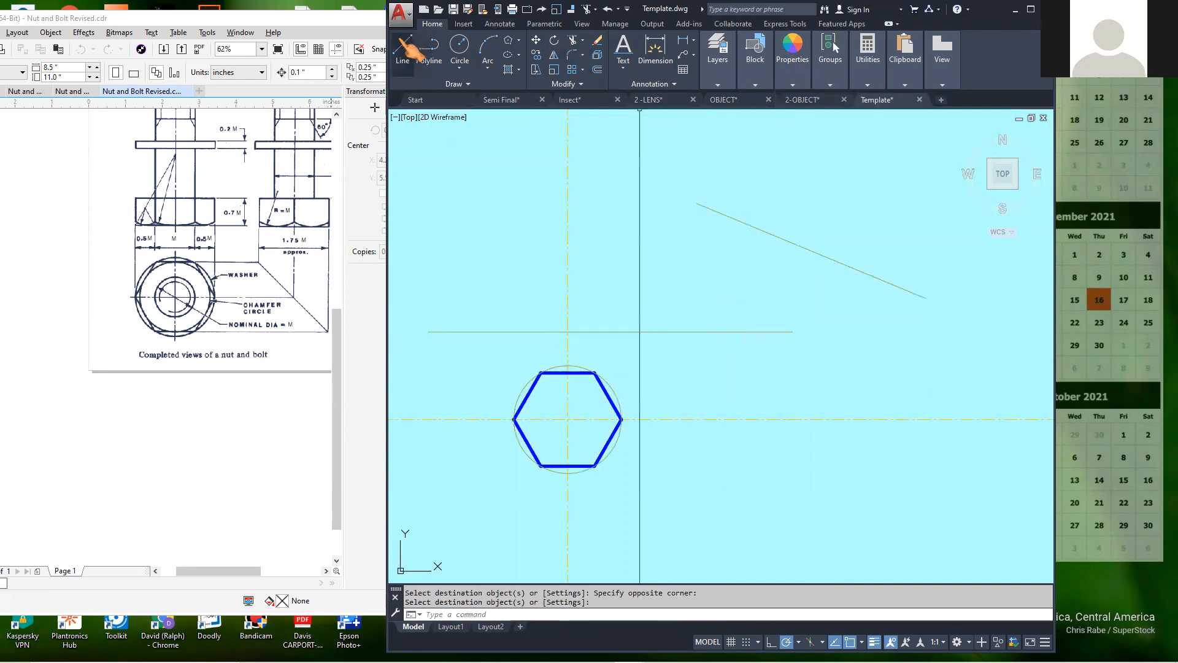
Erase the second sloping sample line, leaving the horizontal construction line in place.
left_click(597, 41)
left_click_drag(886, 342, 844, 192)
key("Return")
Examine the bolt head, nut and washer proportions in the front view on the reference sheet.
scroll(781, 317, "down", 2)
scroll(608, 320, "up", 3)
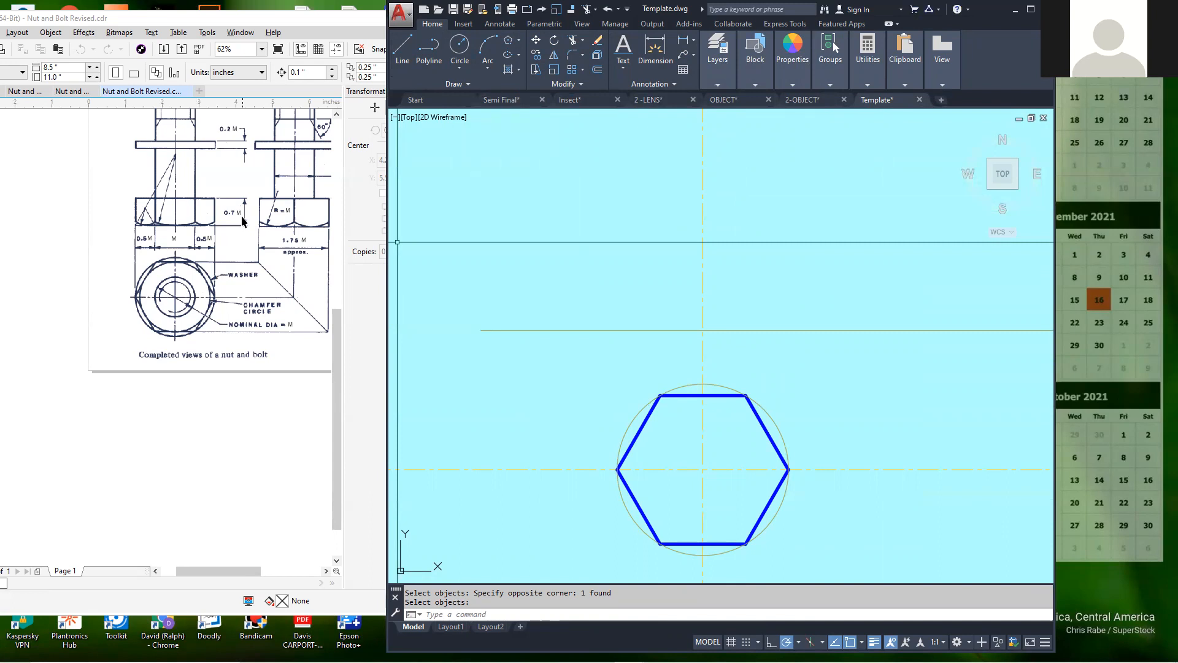
scroll(225, 223, "down", 2)
scroll(230, 214, "up", 5)
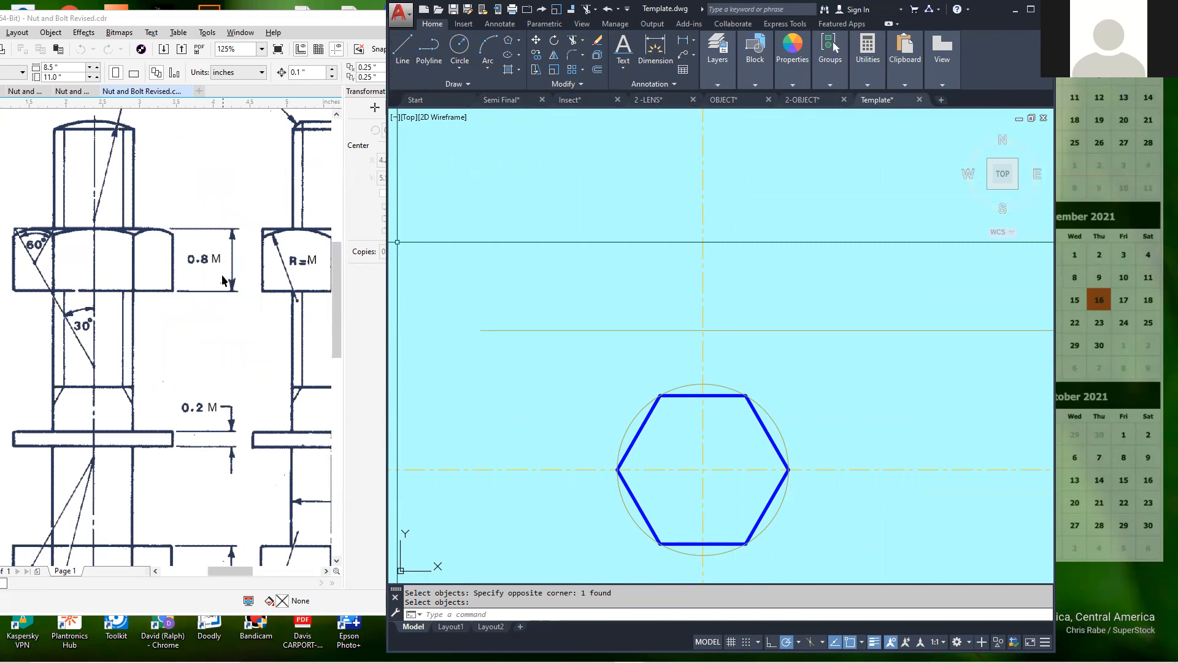
scroll(202, 277, "down", 3)
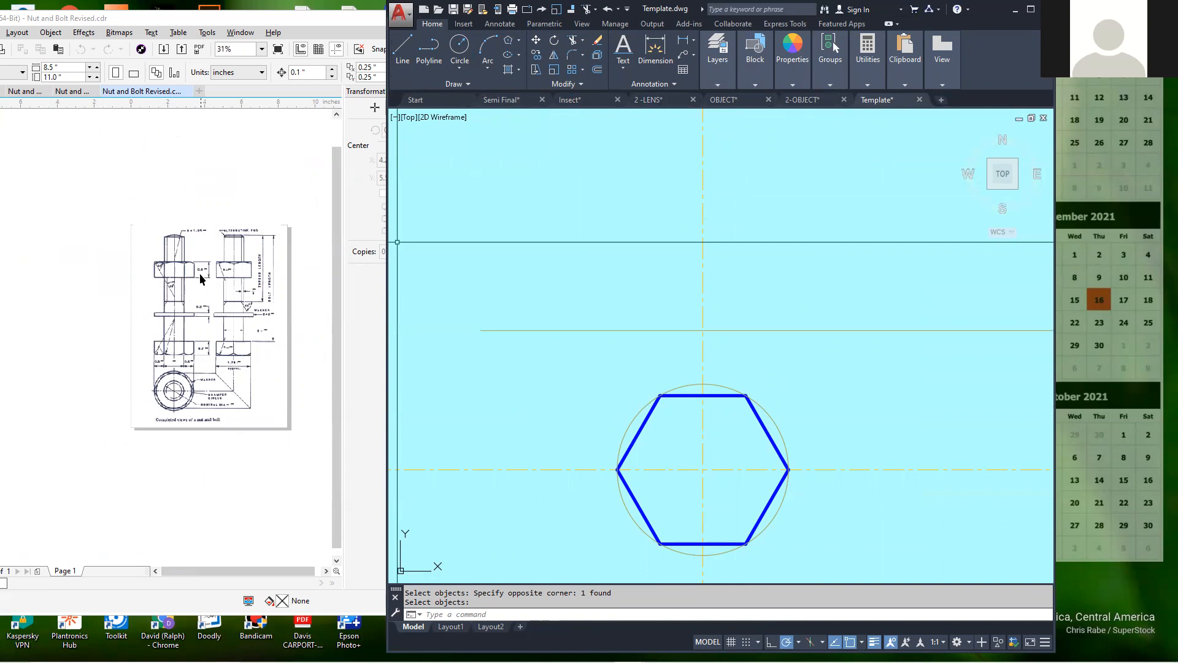
scroll(188, 344, "up", 3)
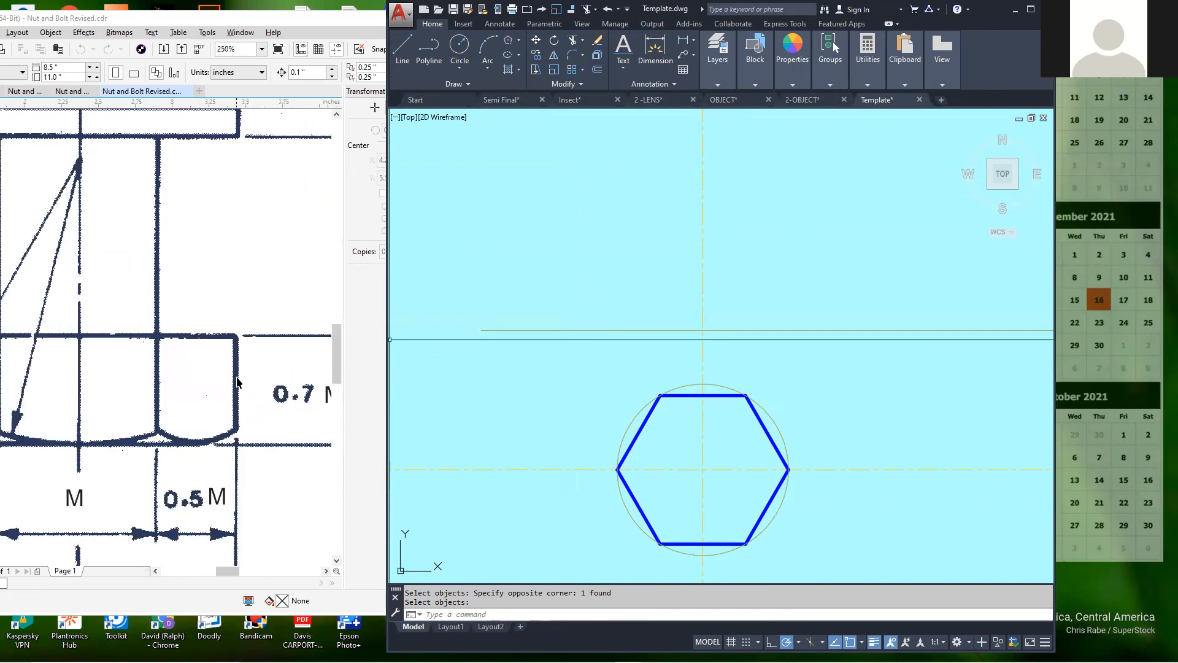
scroll(237, 380, "down", 2)
scroll(797, 300, "up", 3)
scroll(798, 297, "down", 3)
scroll(798, 301, "up", 4)
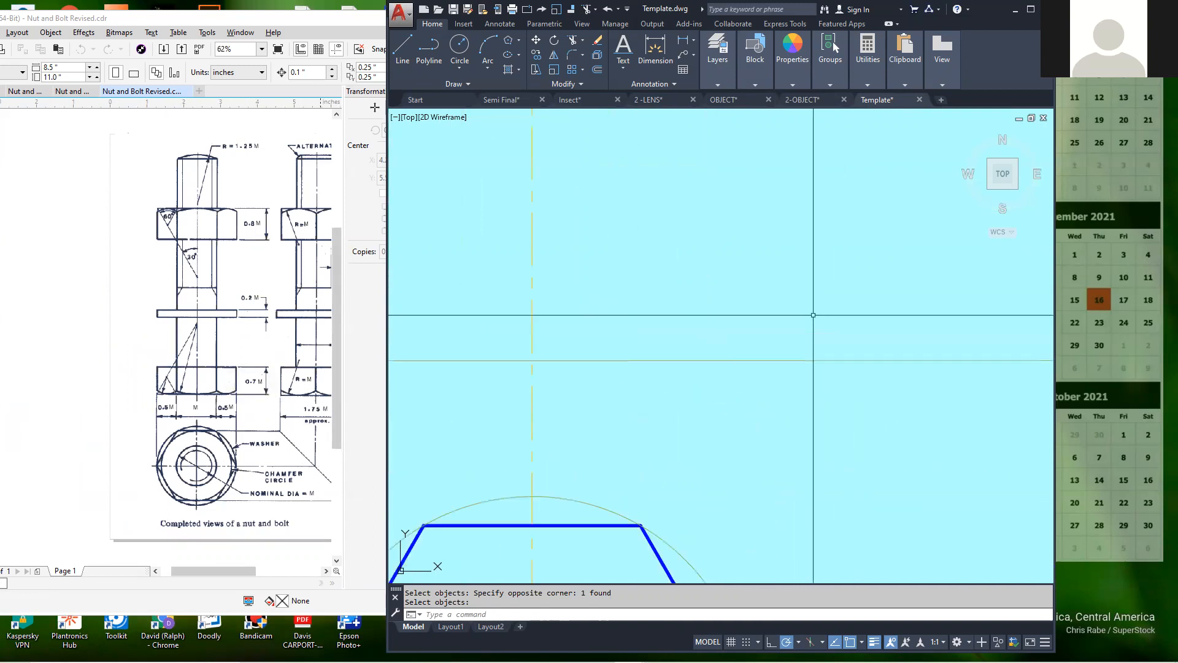
Copy the horizontal construction line above the hexagon 7.5 units straight up.
scroll(802, 337, "down", 2)
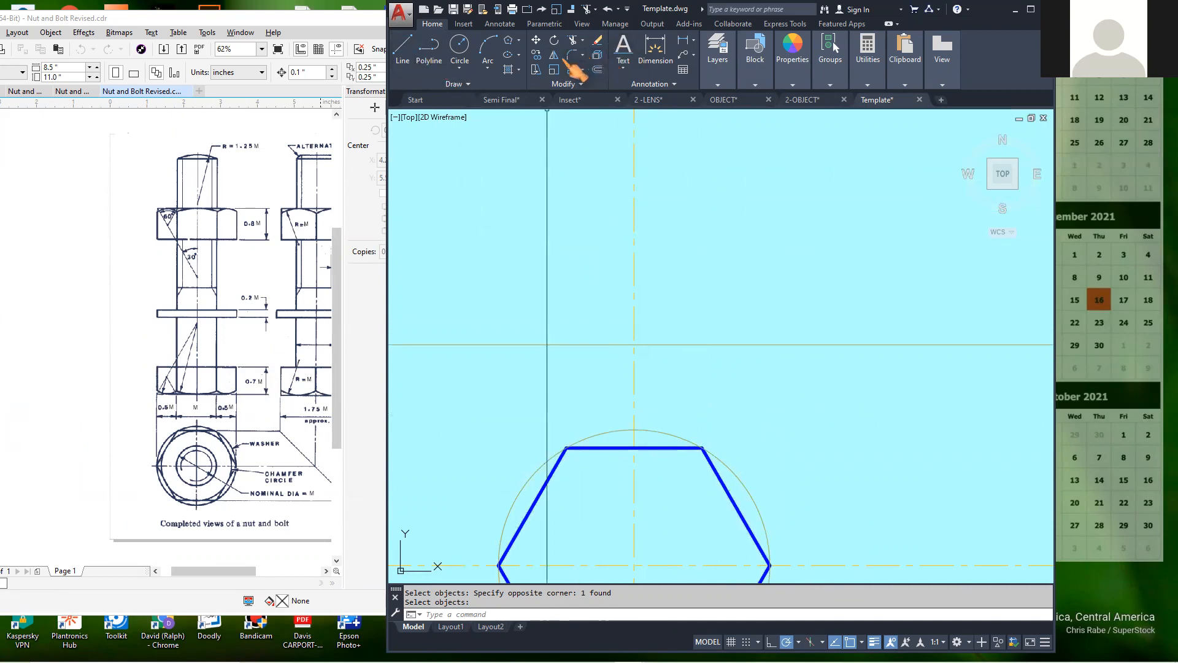
key("Return")
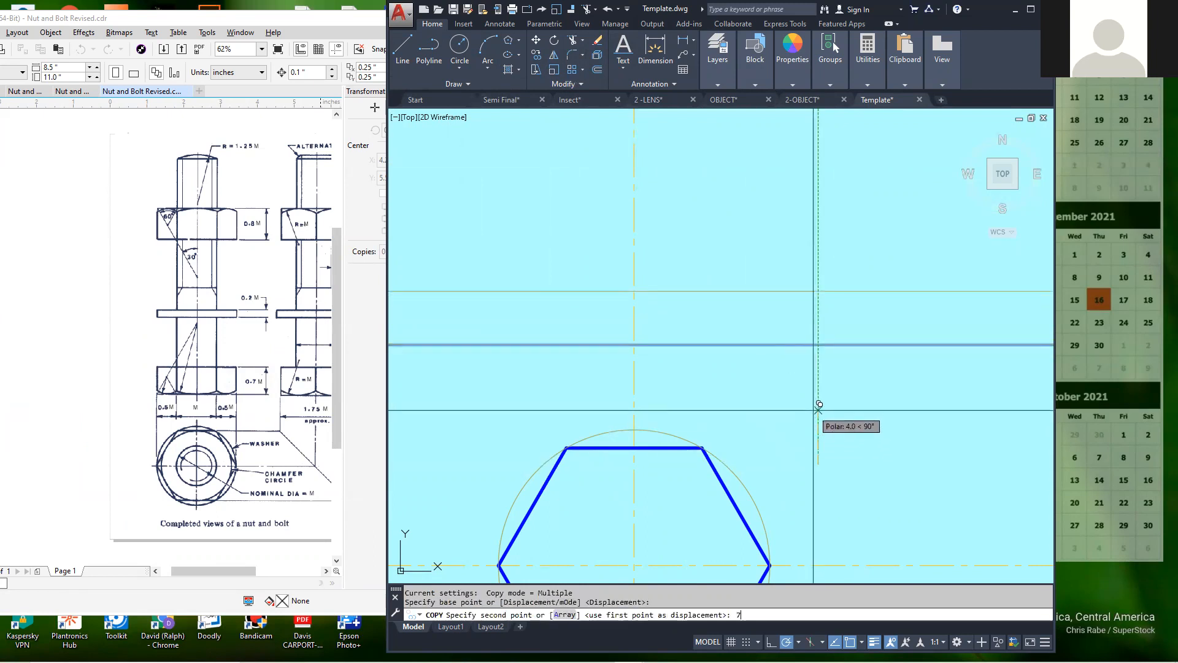
key("Return")
right_click(901, 423)
left_click(927, 428)
scroll(669, 430, "down", 2)
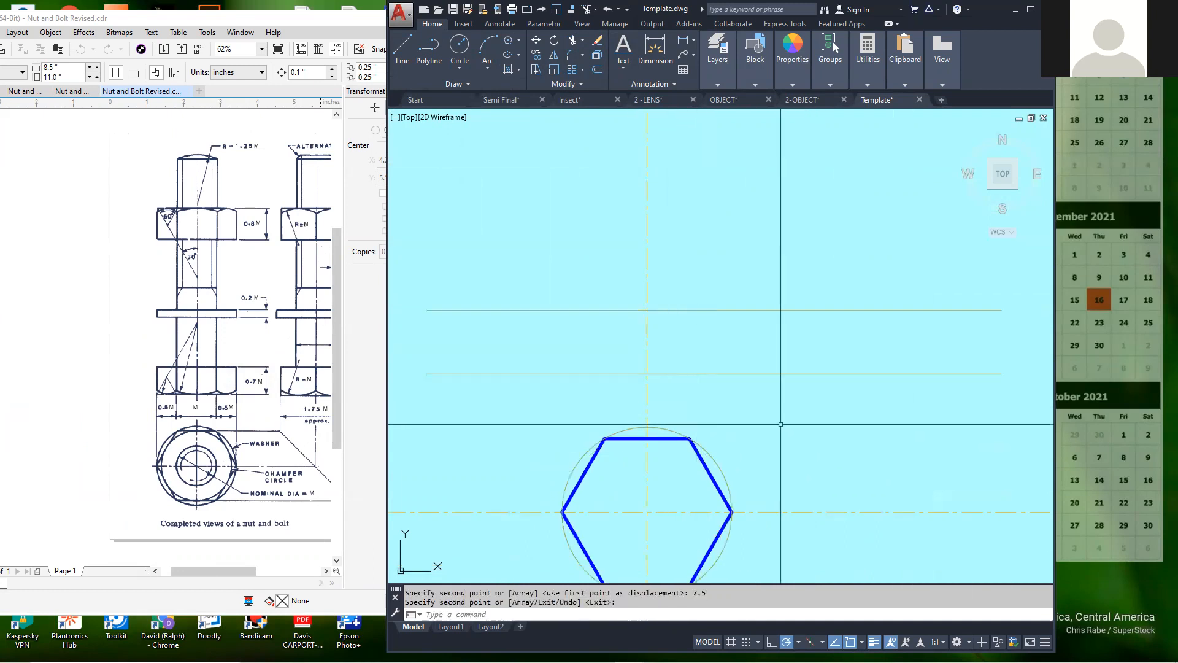
scroll(625, 348, "down", 2)
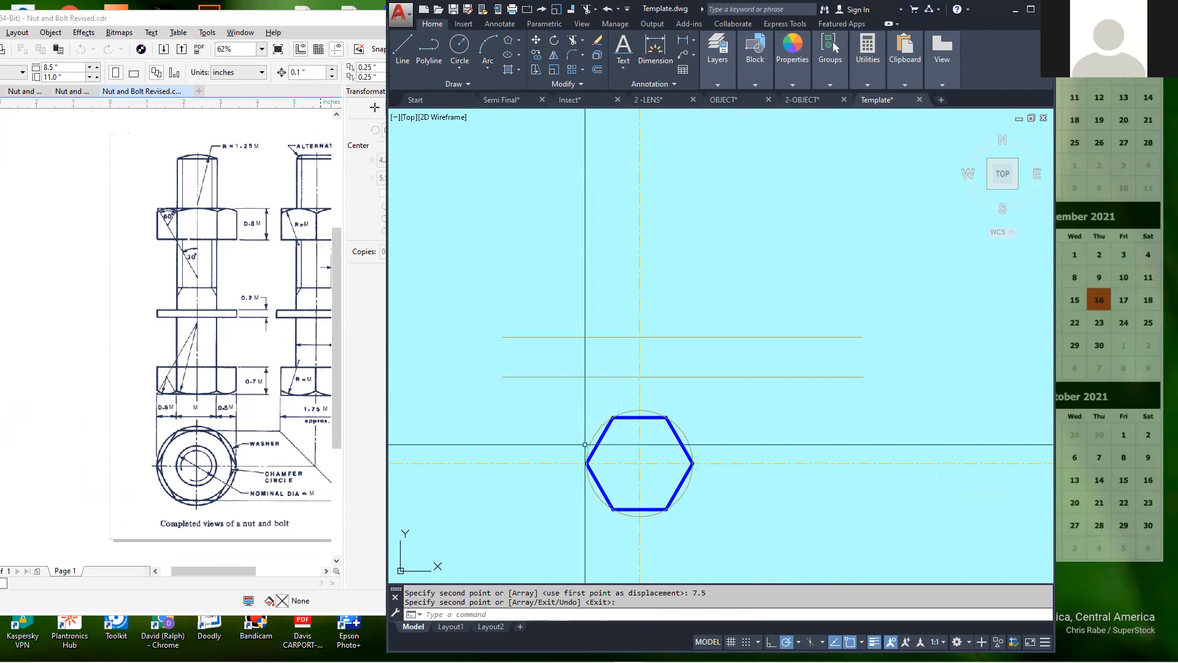
scroll(579, 423, "up", 2)
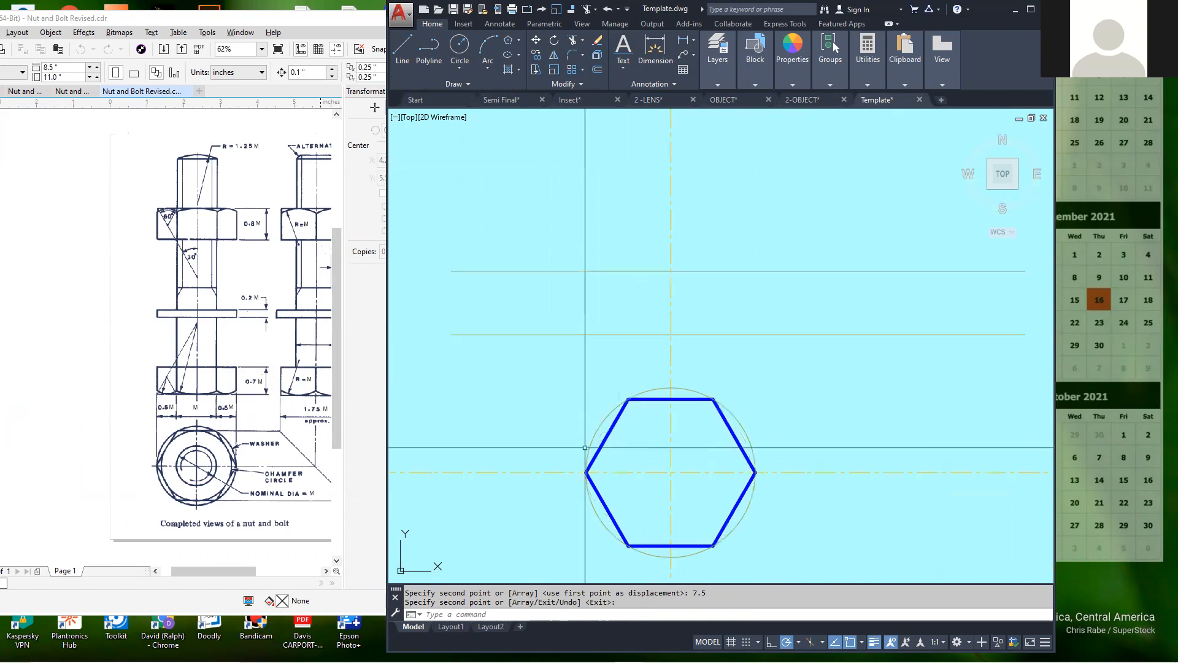
Draw vertical construction lines up from the hexagon's left and upper-left corners, past both horizontal construction lines.
left_click(405, 49)
left_click(586, 472)
left_click(586, 151)
right_click(597, 153)
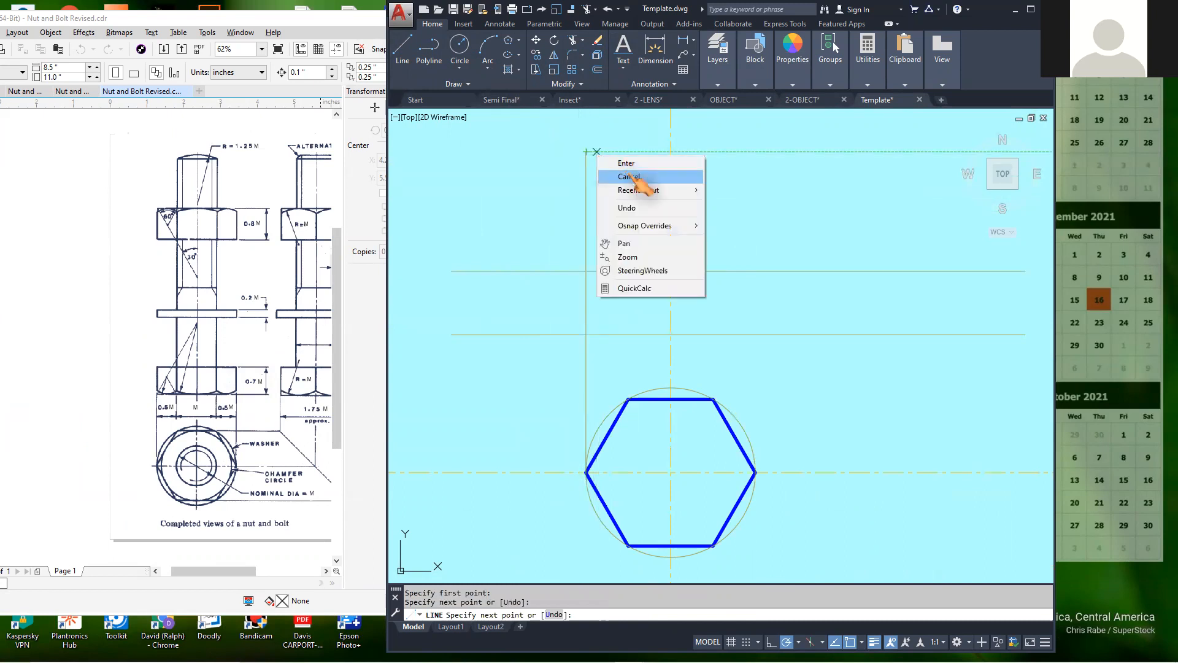
left_click(632, 164)
left_click(405, 49)
left_click(629, 399)
left_click(629, 137)
right_click(611, 153)
left_click(632, 162)
Draw vertical construction lines up from the hexagon's upper-right and right corners, past both horizontal construction lines.
left_click(405, 59)
left_click(713, 399)
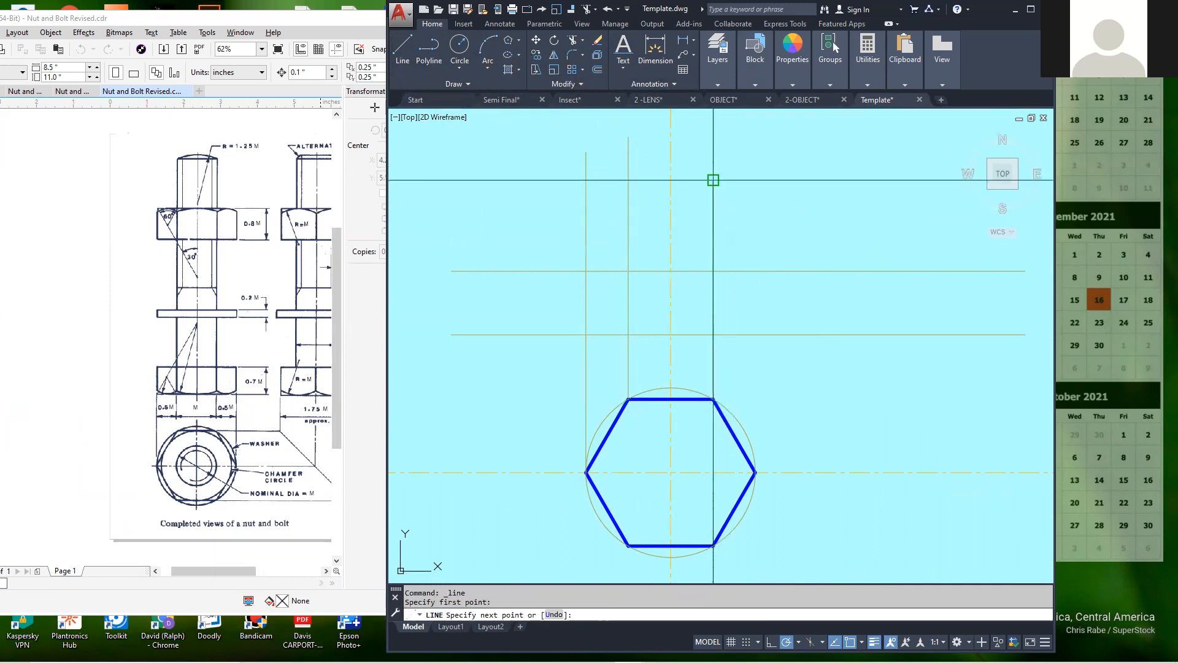
left_click(713, 180)
right_click(732, 180)
left_click(410, 45)
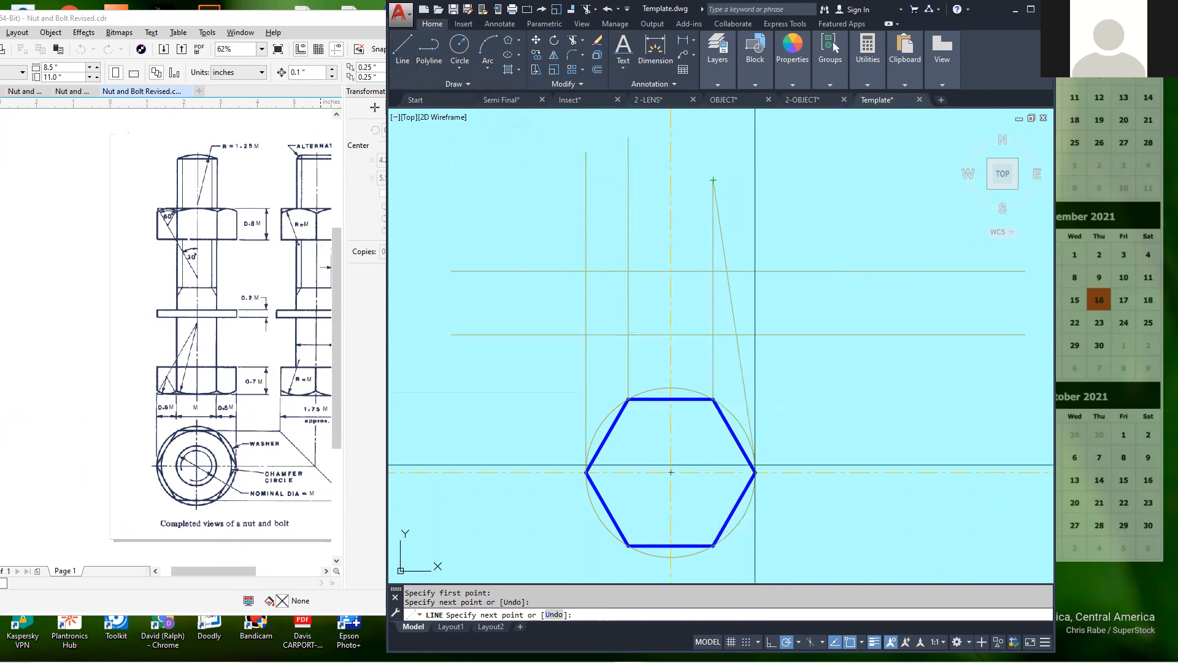
key("Escape")
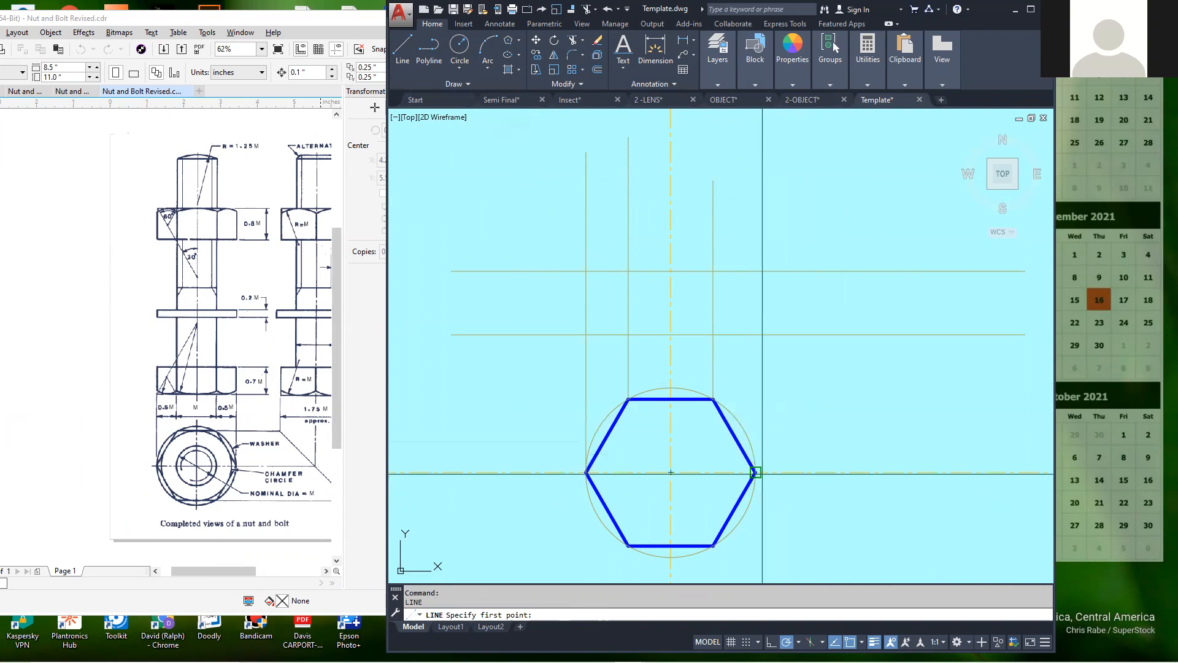
left_click(756, 472)
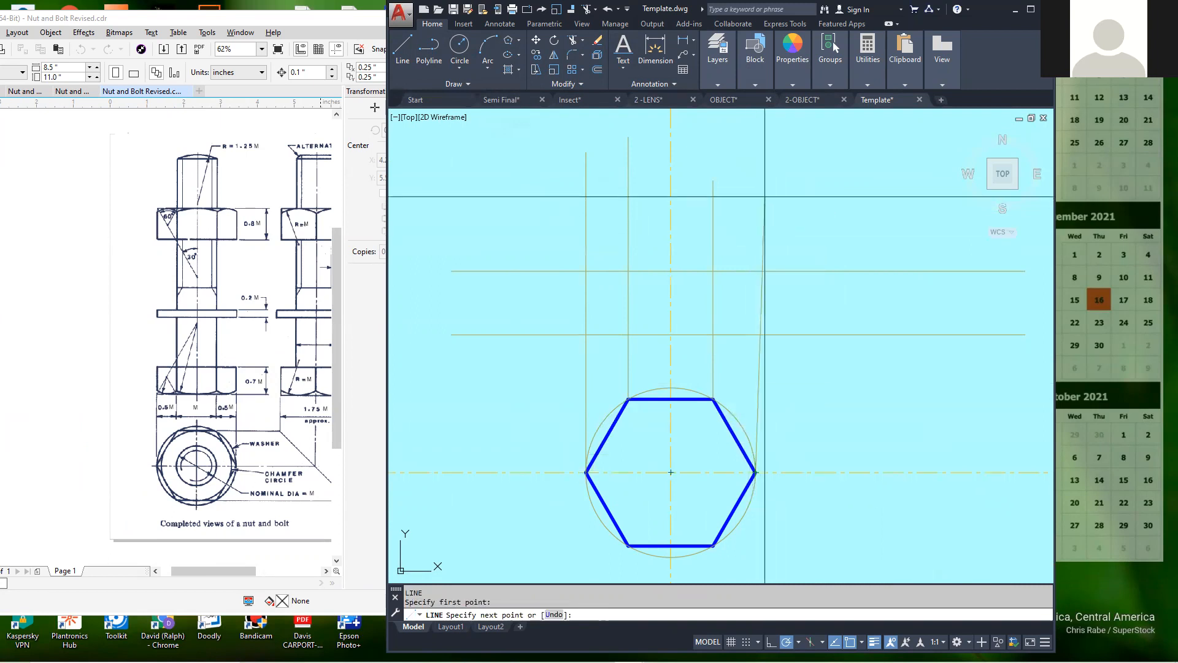
left_click(756, 196)
right_click(842, 205)
left_click(888, 218)
scroll(813, 292, "down", 2)
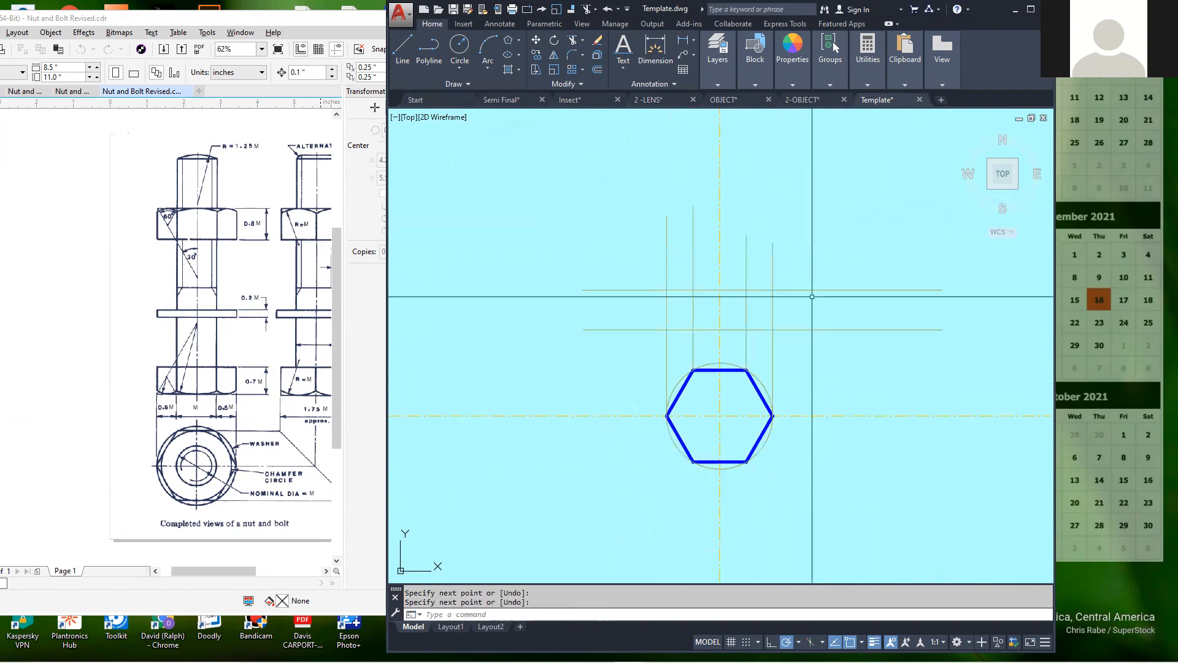
scroll(798, 295, "up", 2)
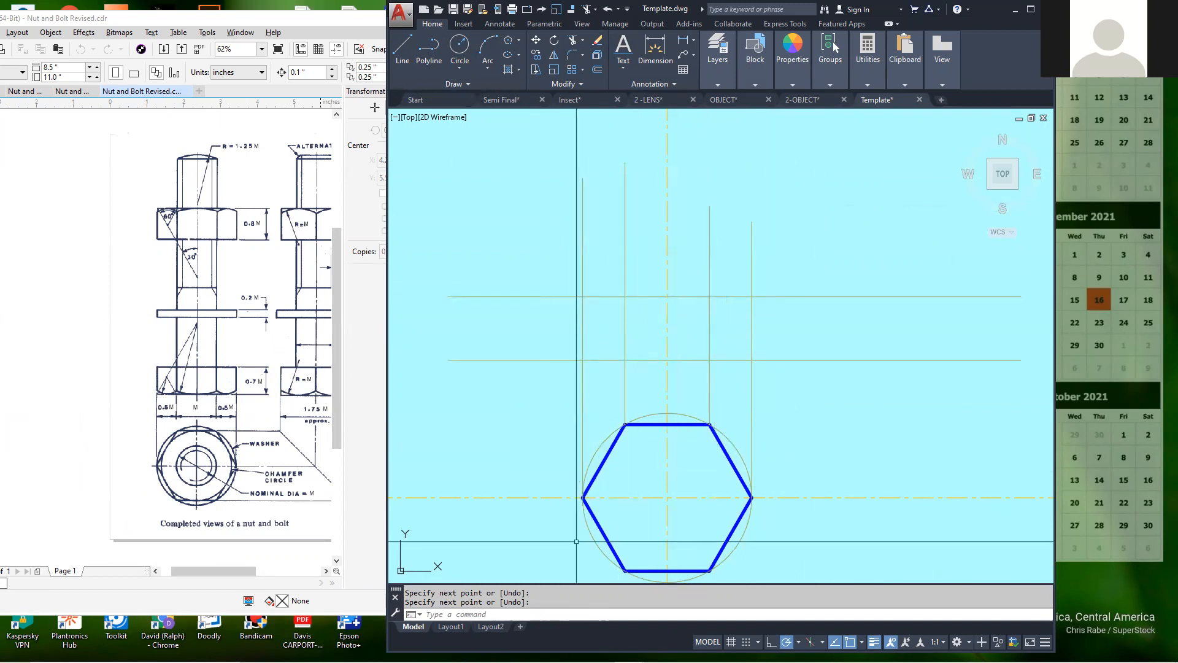
scroll(872, 393, "down", 2)
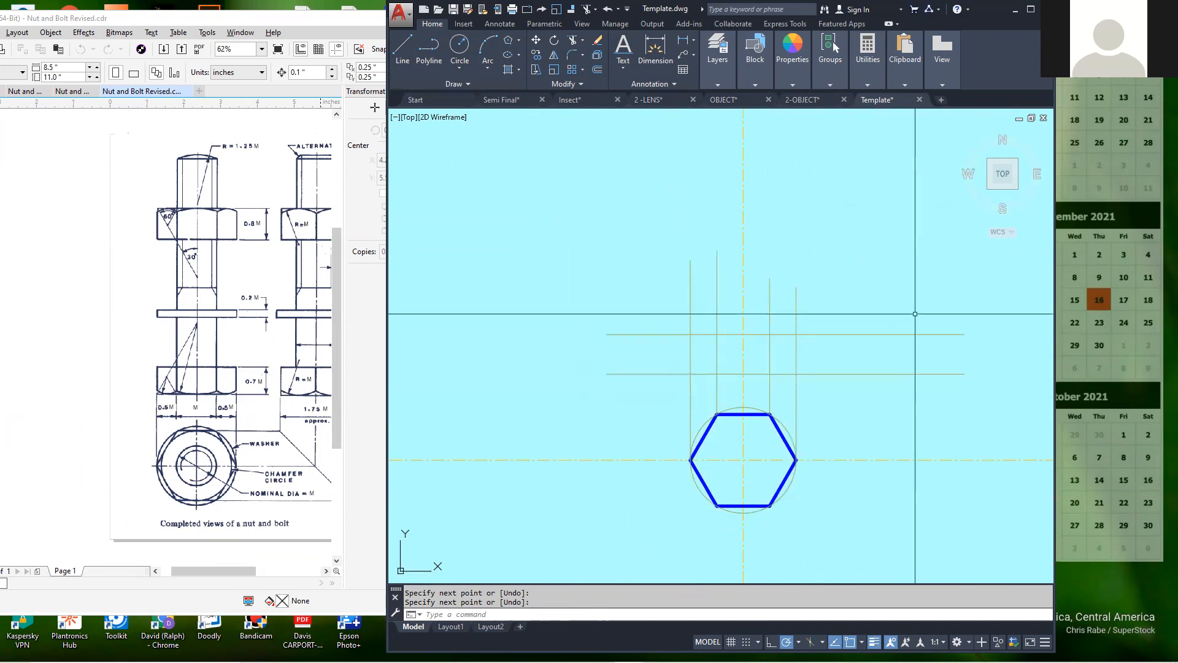
scroll(883, 318, "up", 2)
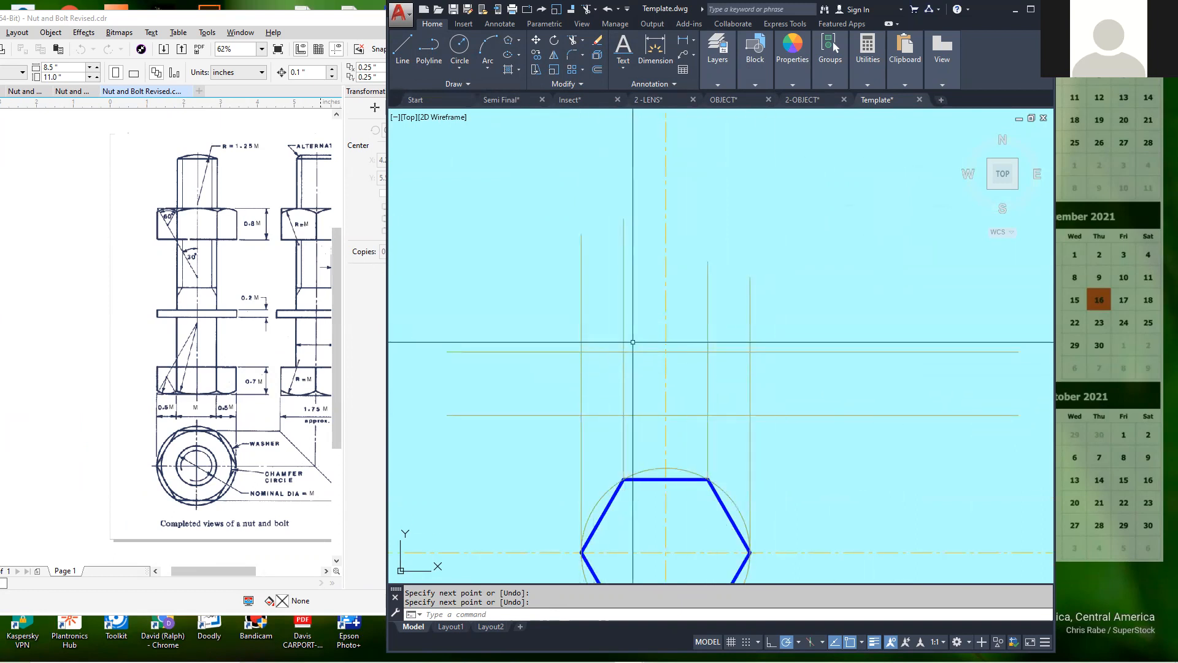
scroll(577, 327, "down", 4)
scroll(656, 356, "up", 2)
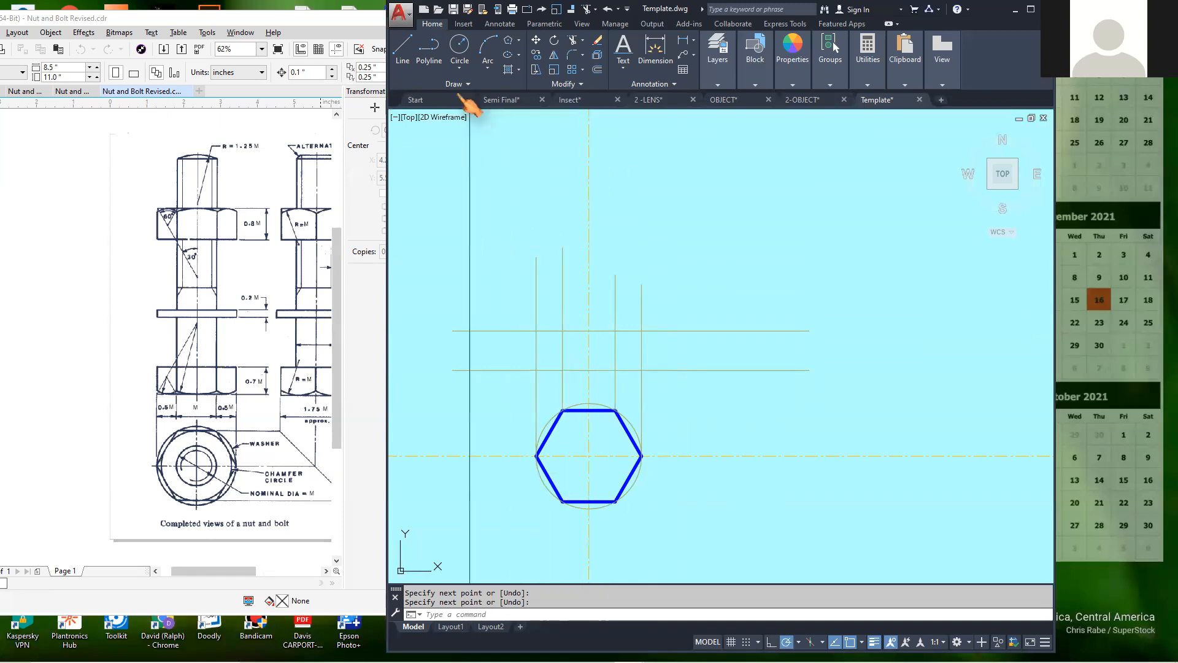
left_click(405, 54)
left_click(537, 370)
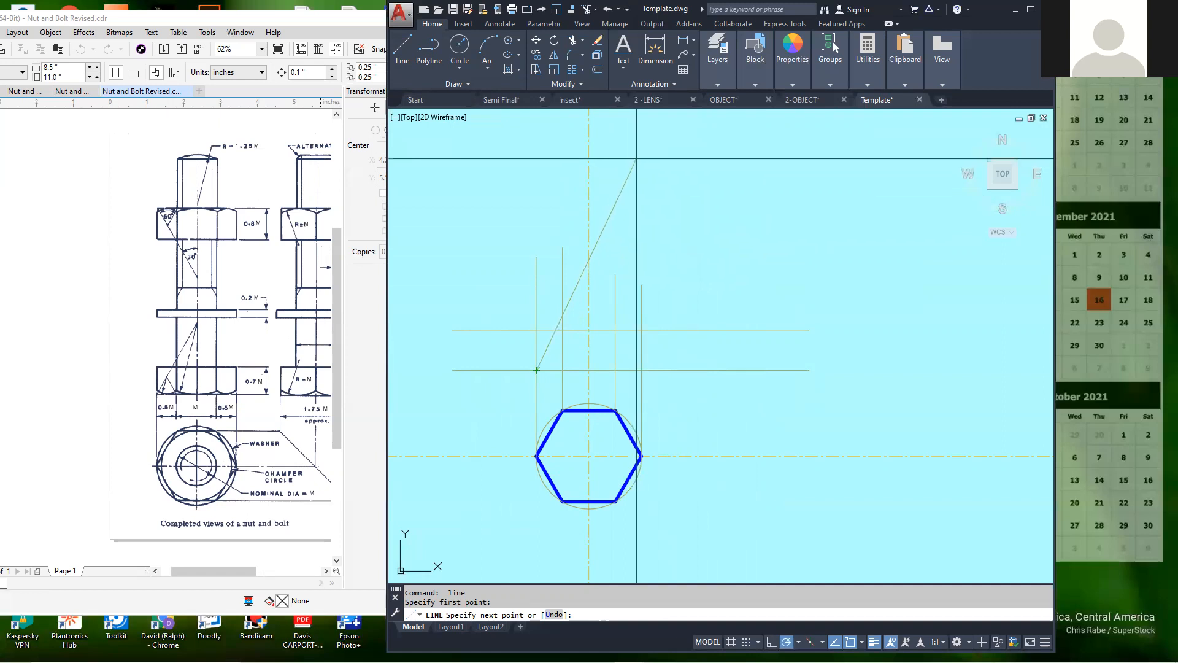
key("Escape")
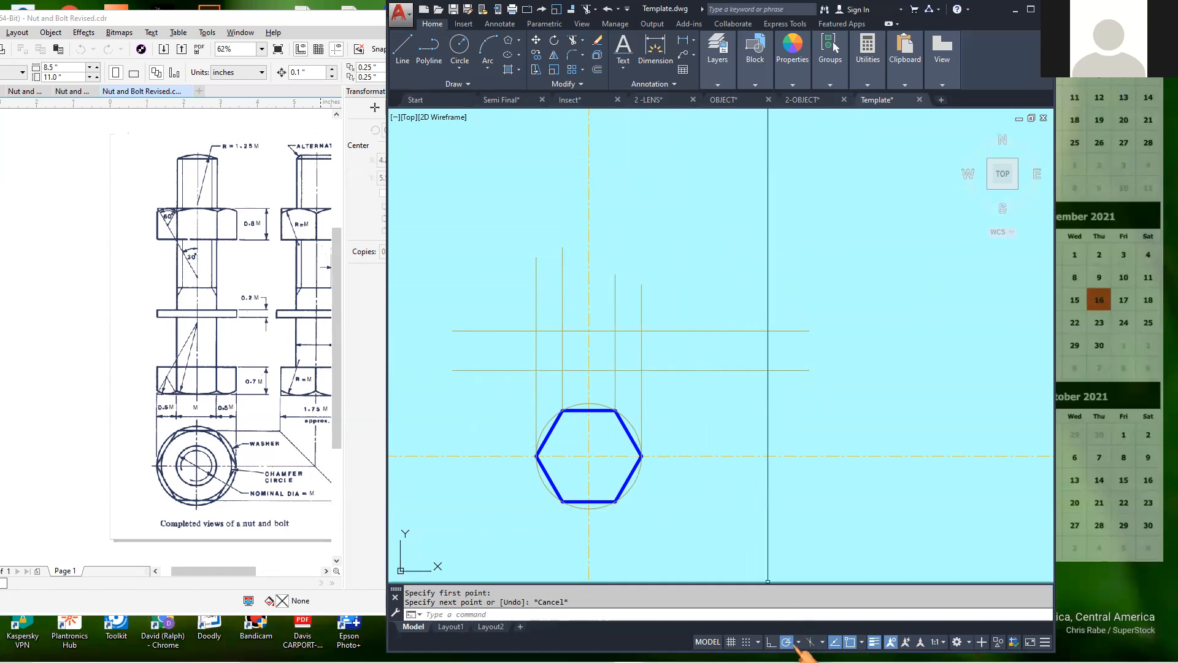
Set polar tracking to 15-degree increments and draw a 60-degree line up from the intersection of the lower horizontal and leftmost vertical lines.
right_click(788, 642)
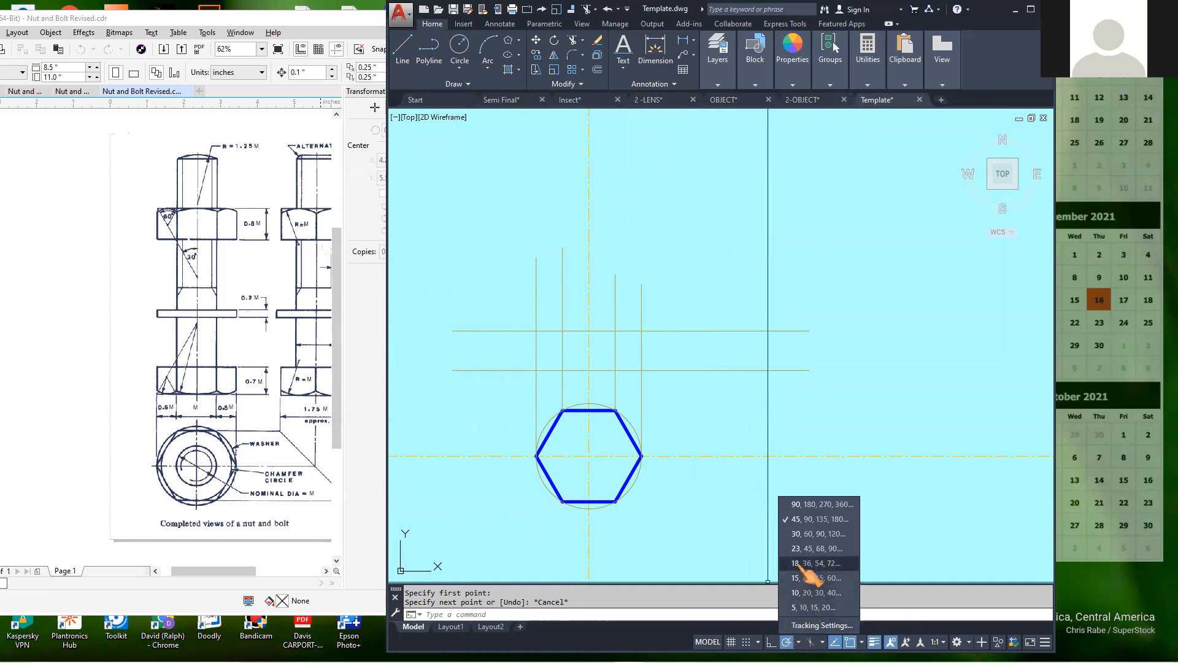
left_click(812, 579)
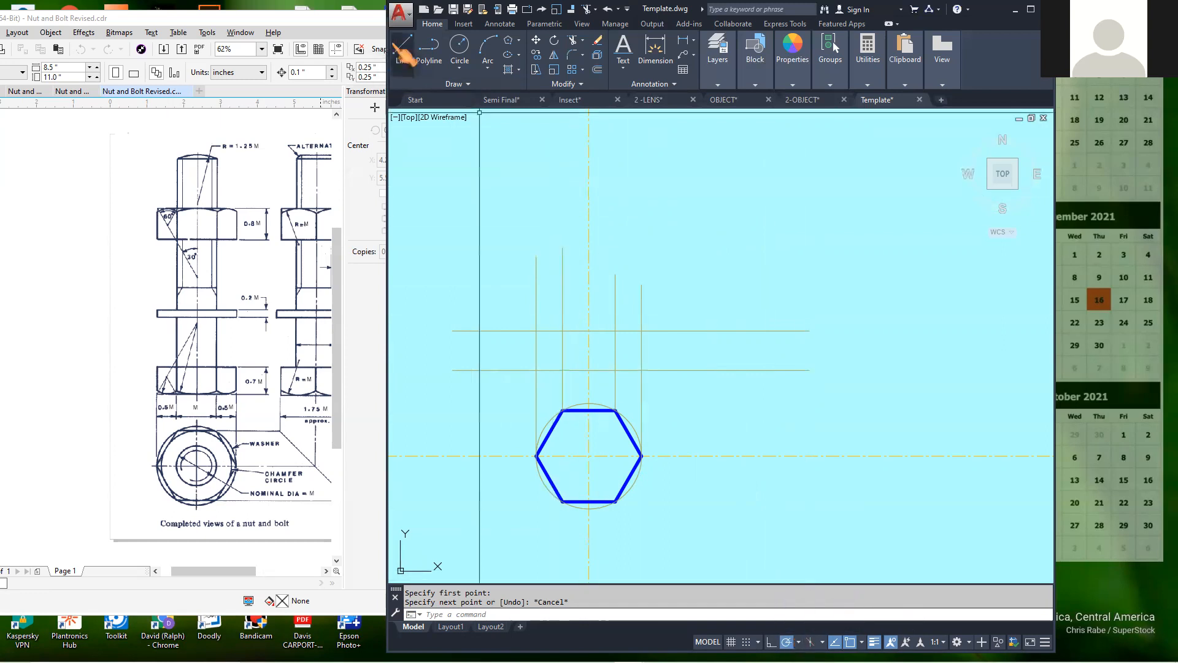
left_click(536, 370)
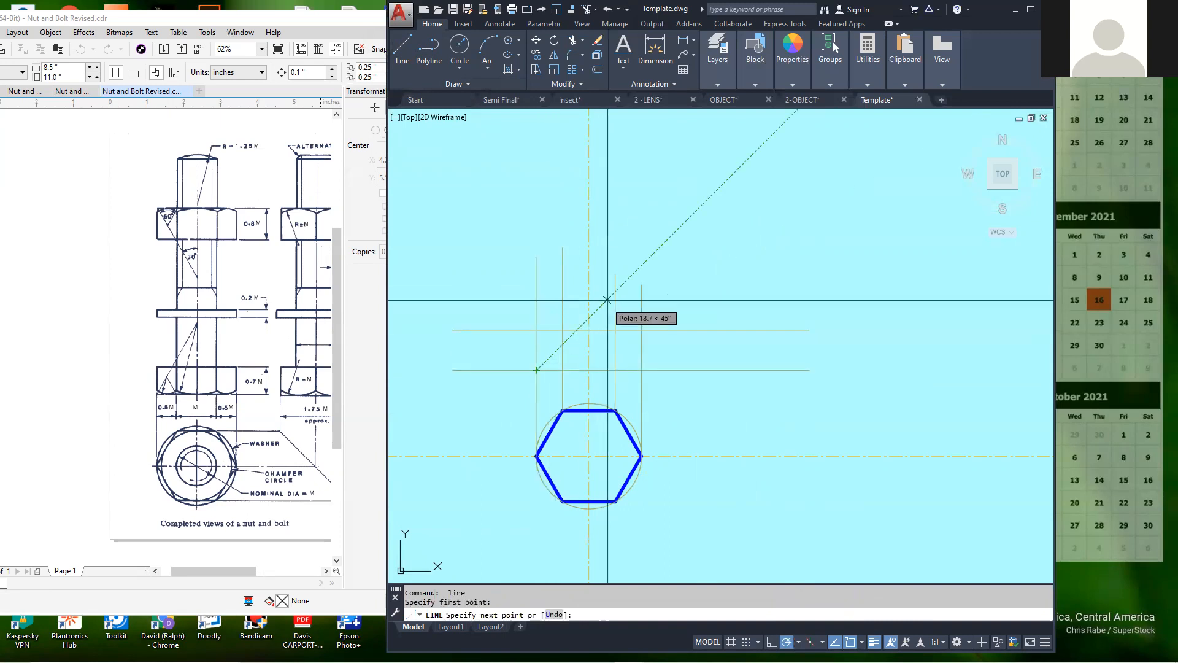
left_click(621, 222)
key("Return")
Draw the mirrored sloping line up and left from the intersection of the lower horizontal and rightmost vertical lines, crossing the first one.
left_click(410, 55)
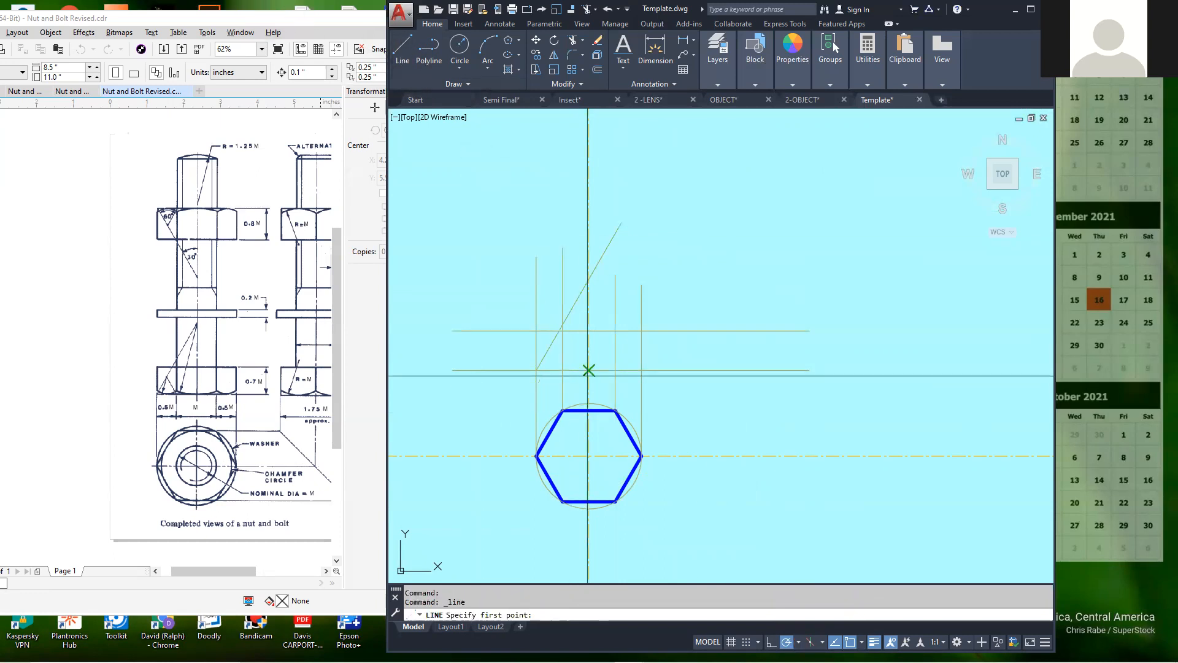
left_click(642, 369)
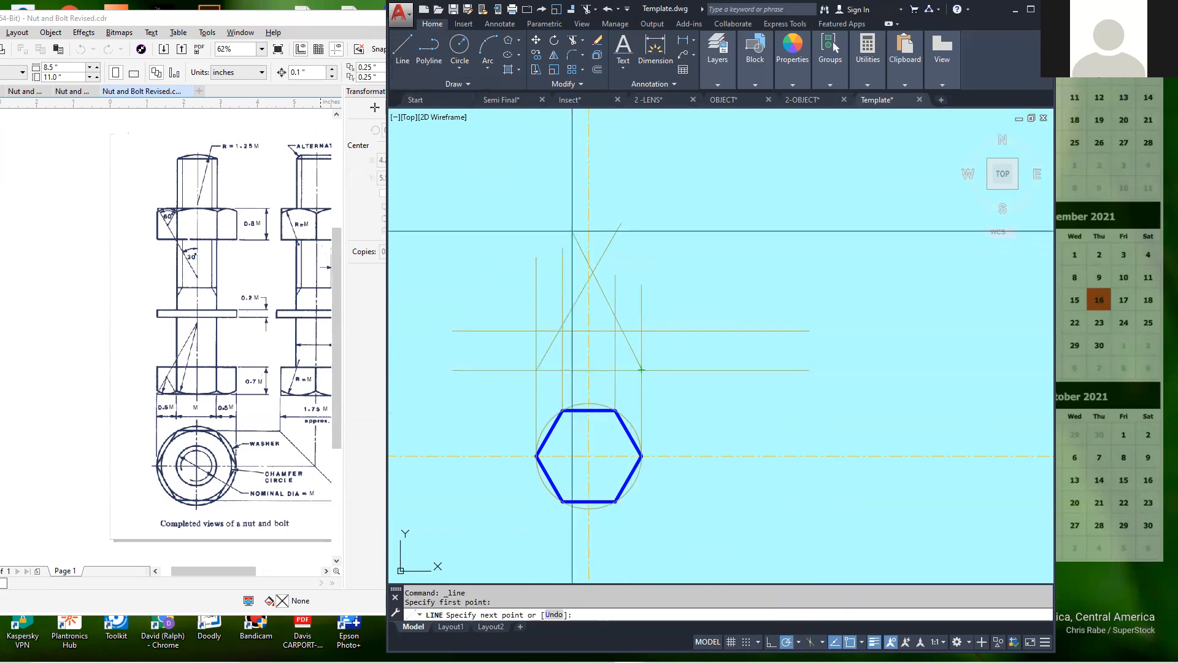
left_click(563, 233)
right_click(647, 212)
left_click(674, 222)
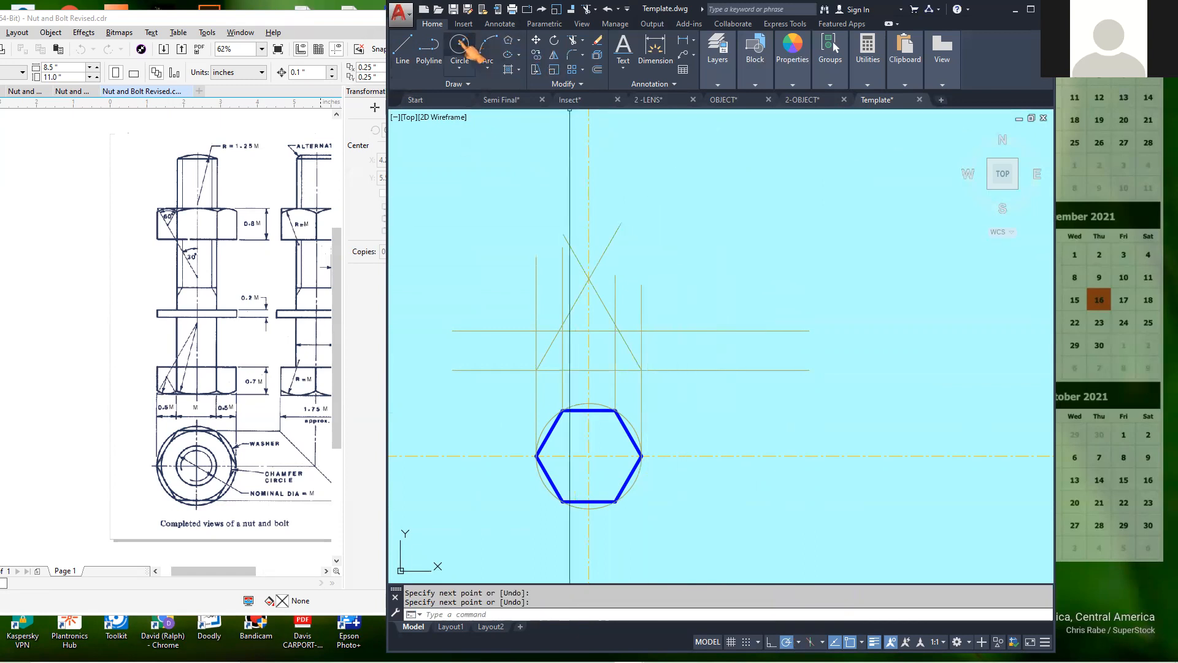
Draw a circle centred where the two sloping lines cross on the centreline, with its radius reaching the lower horizontal line.
left_click(463, 49)
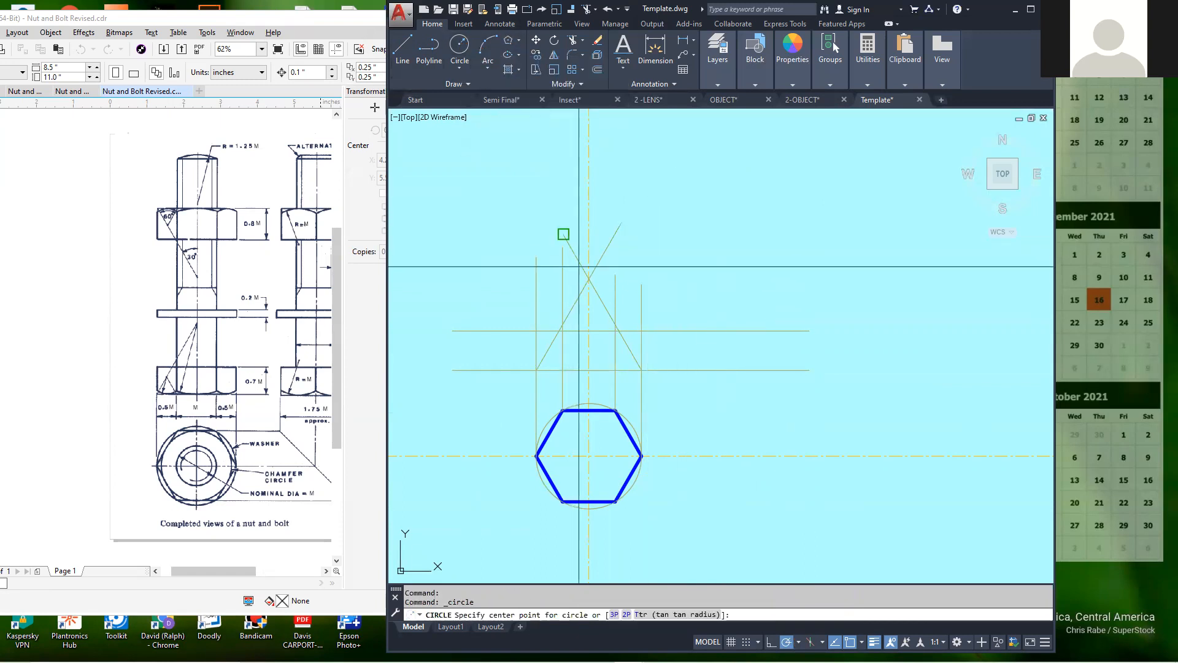
left_click(589, 278)
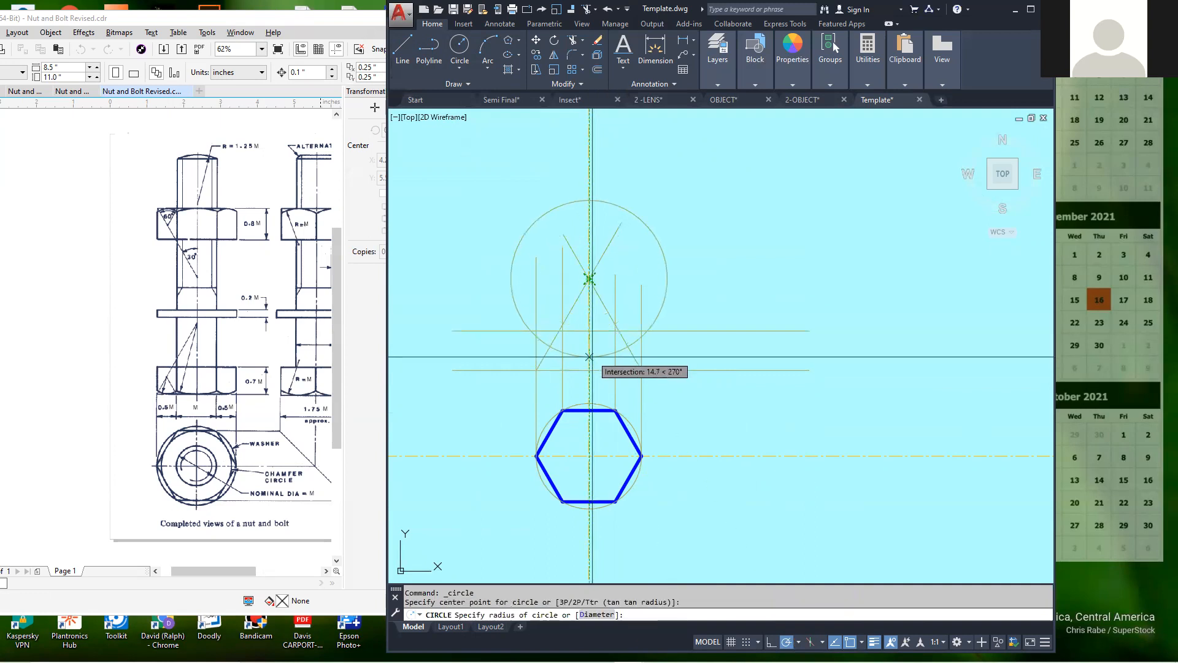
left_click(589, 370)
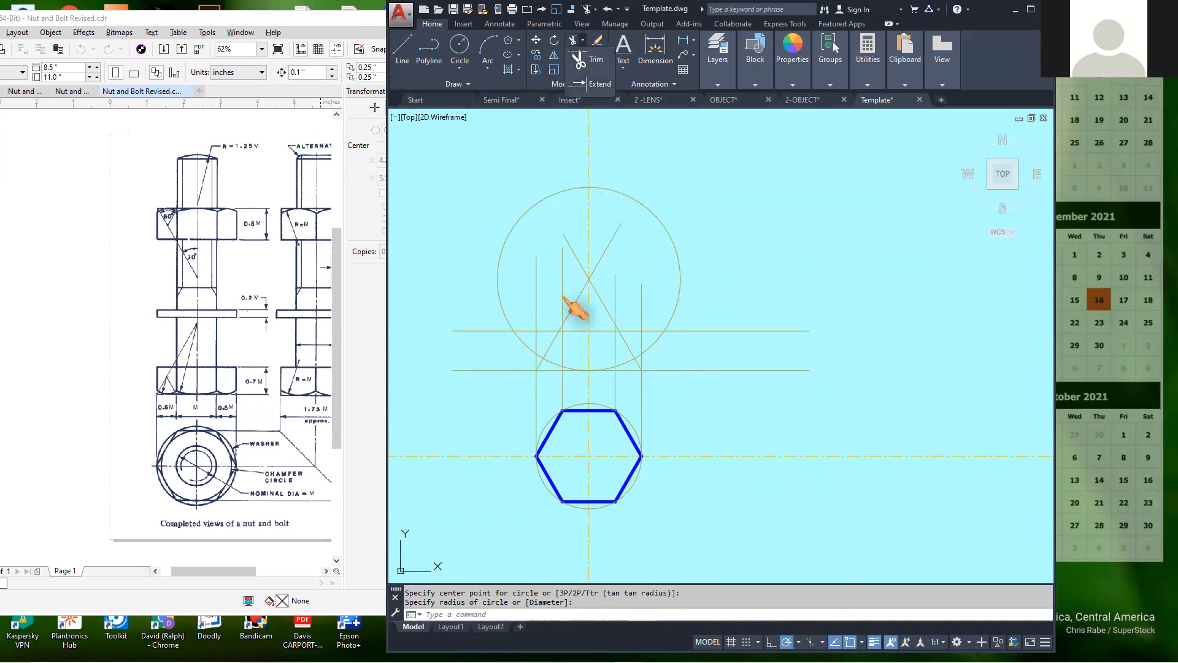
Trim the circle to the two inner vertical lines, keeping only the lower arc between them.
left_click(584, 59)
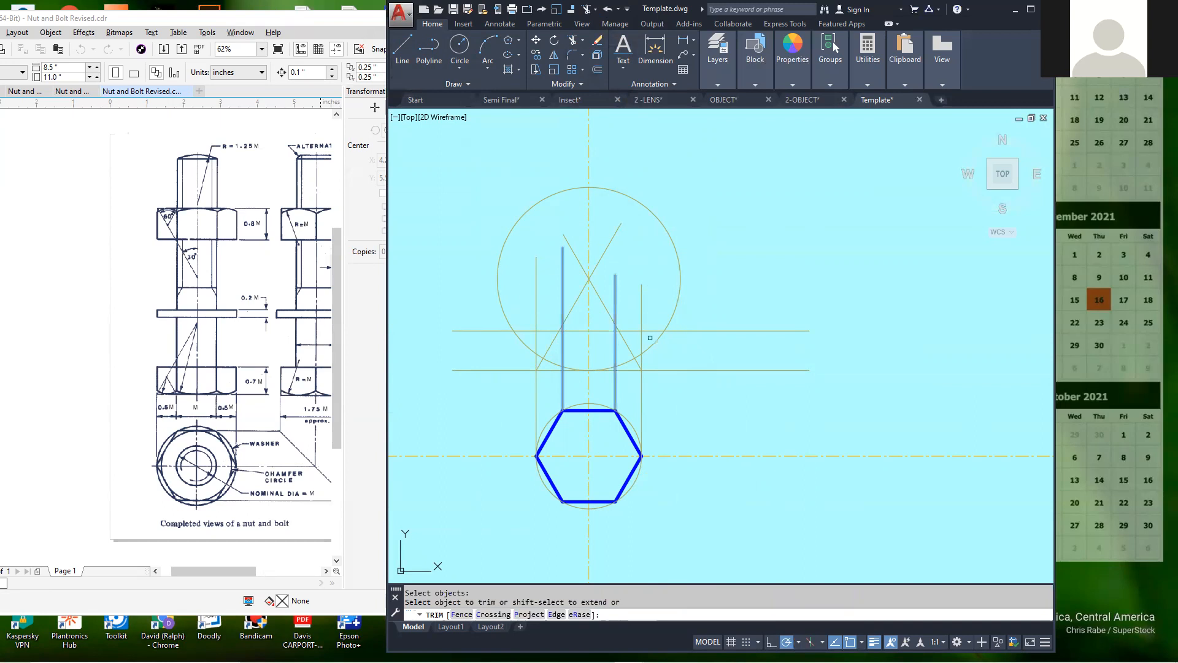
right_click(780, 333)
left_click(798, 340)
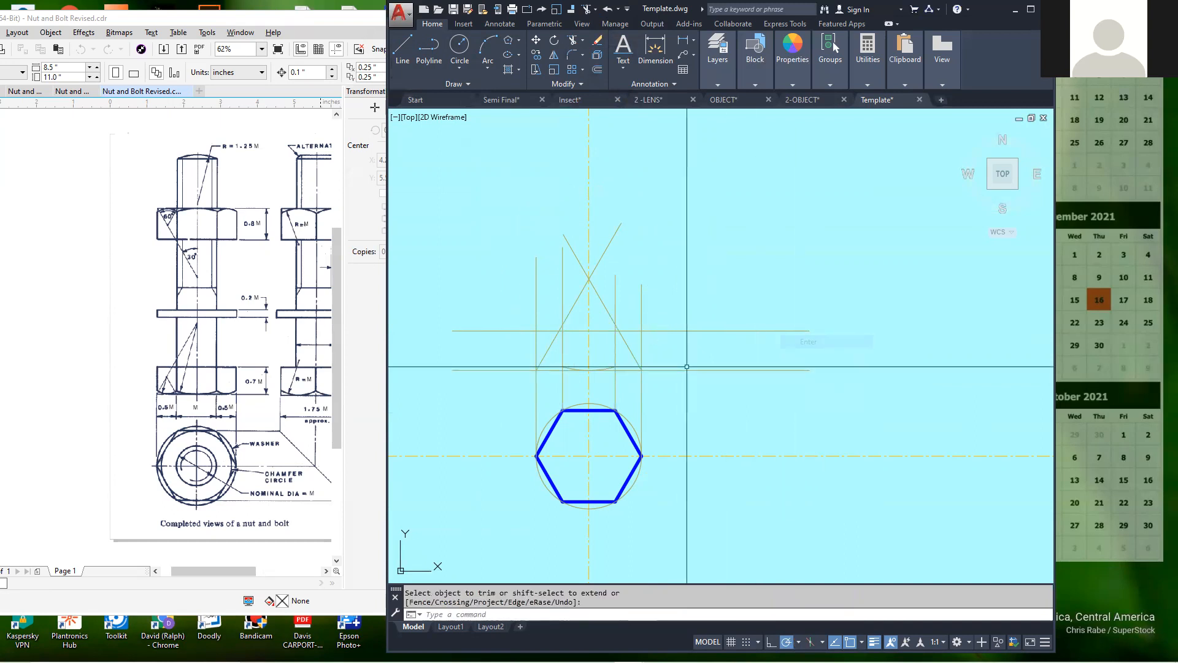
Match the trimmed arc's properties to those of the blue hexagon outline.
left_click(793, 85)
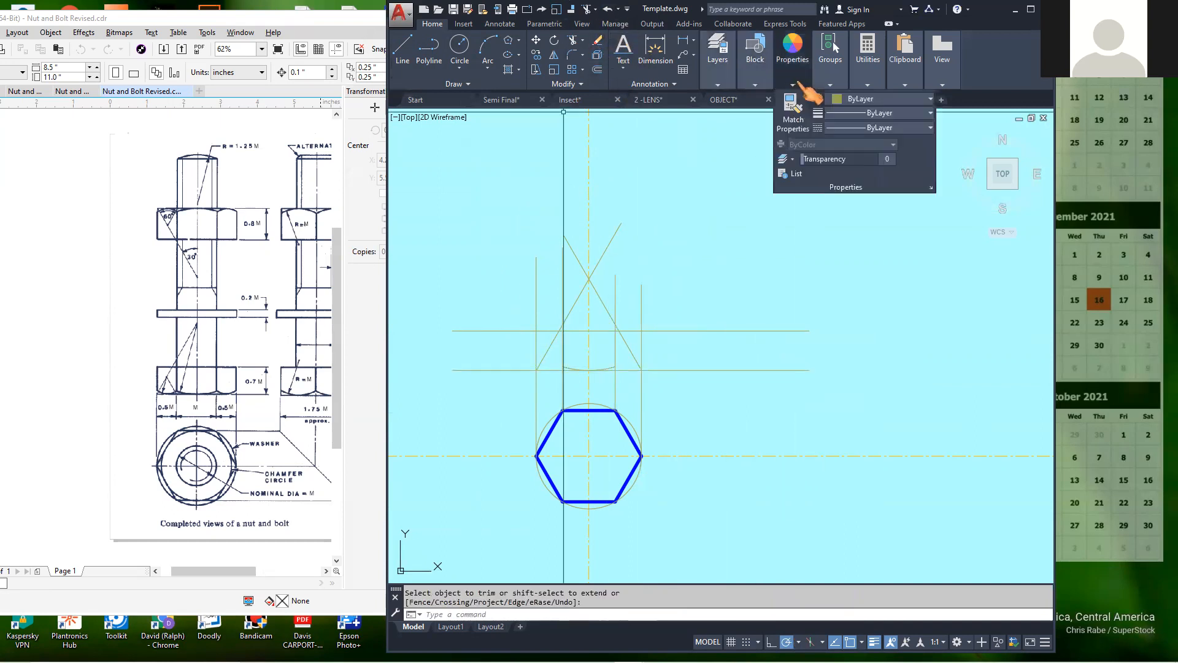
left_click(791, 105)
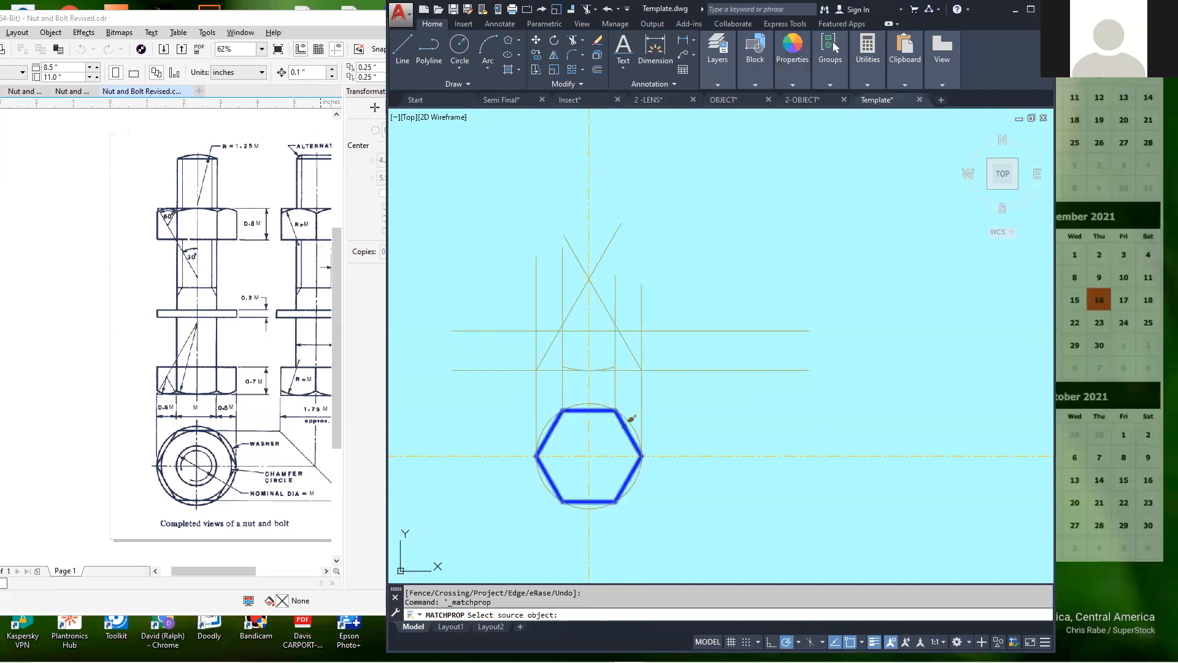
left_click(623, 415)
scroll(589, 371, "up", 5)
left_click(671, 394)
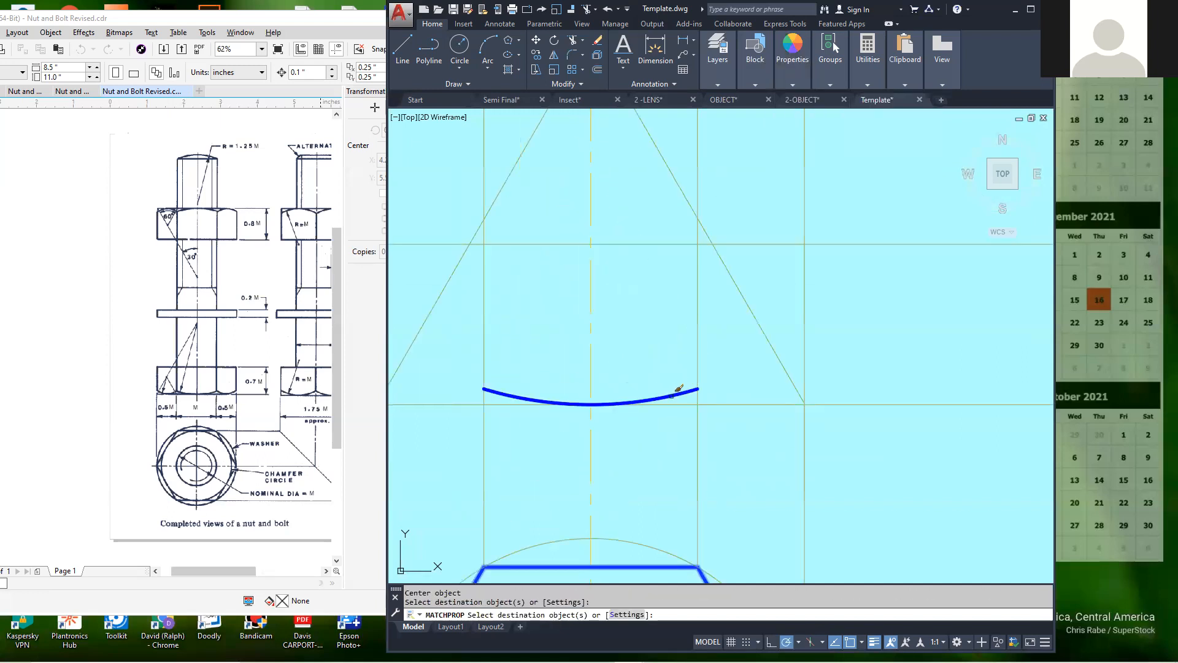
right_click(618, 327)
left_click(644, 337)
scroll(616, 321, "down", 6)
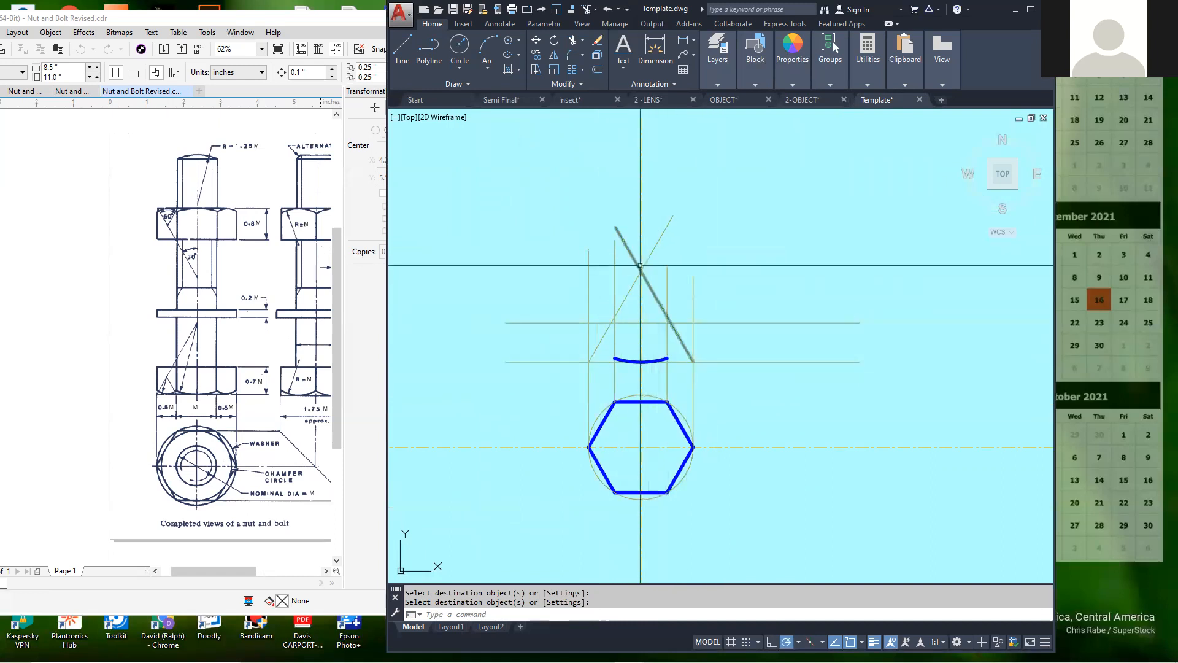
Draw a sloping line up and left from the intersection of the lower horizontal and inner-left vertical lines, crossing the existing 60-degree line.
scroll(626, 250, "up", 4)
scroll(644, 264, "down", 2)
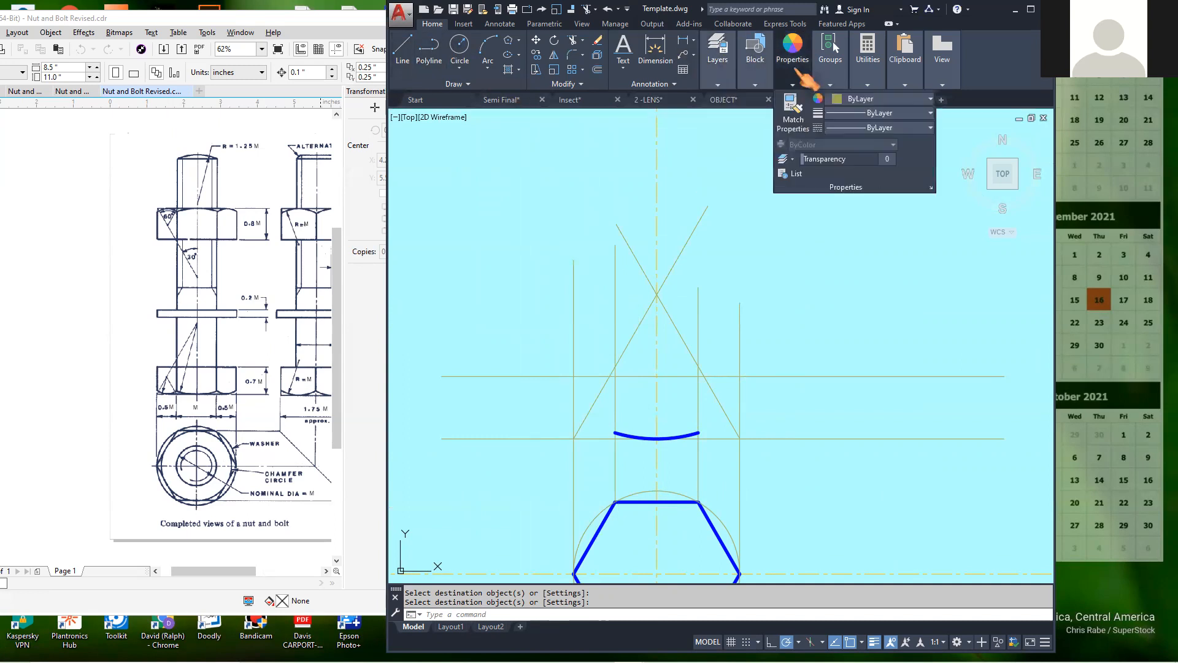
mouse_move(721, 57)
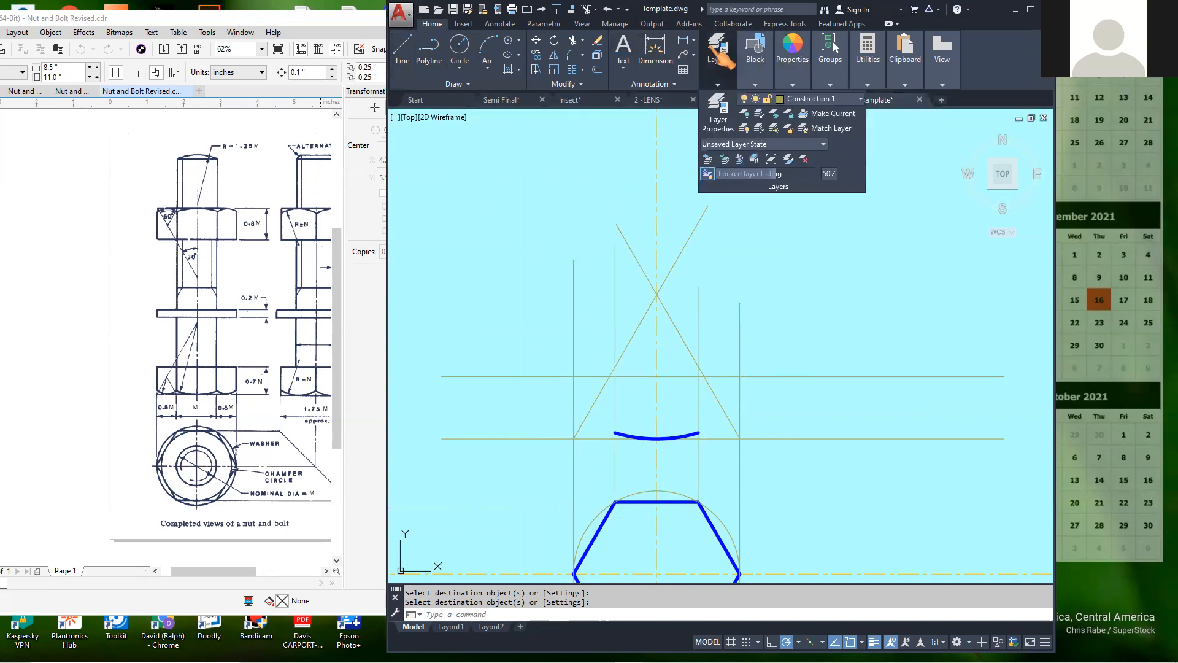
left_click(408, 52)
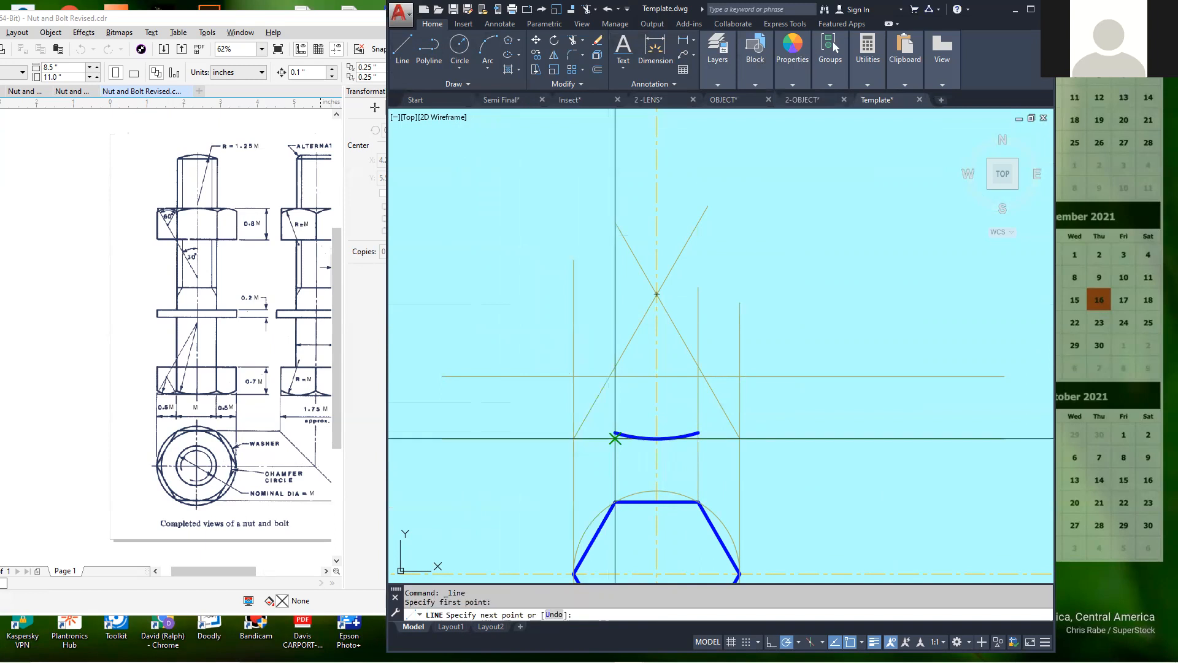
left_click(549, 314)
right_click(549, 311)
left_click(594, 323)
scroll(668, 483, "up", 4)
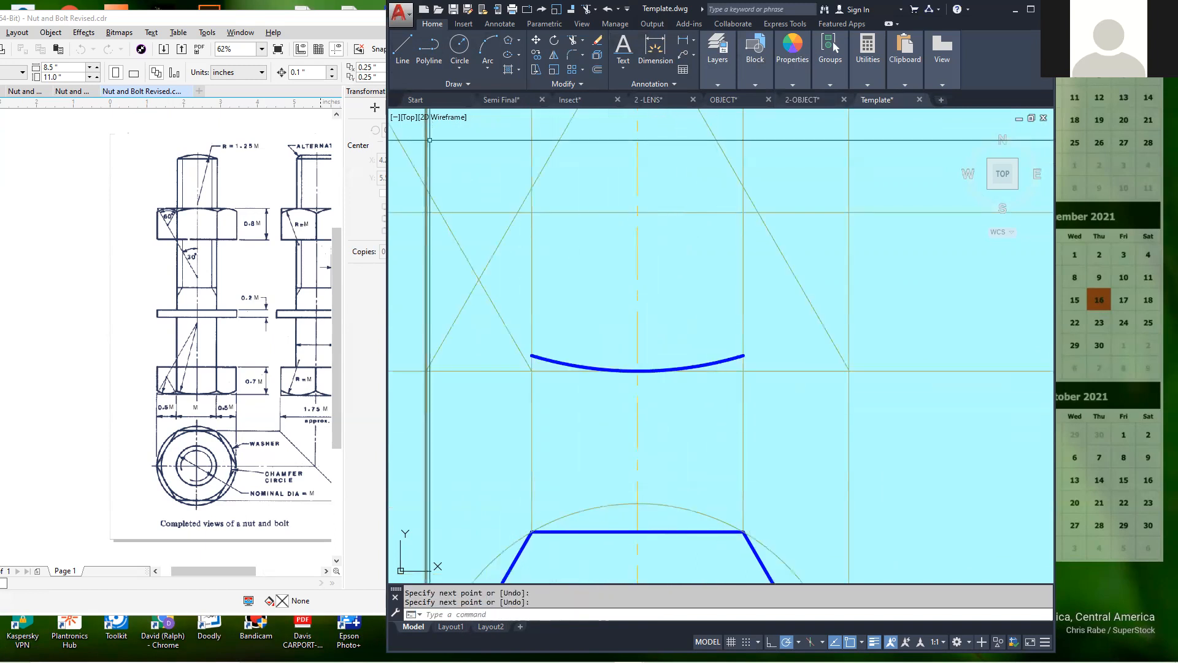
Draw a vertical line from the left crossing point down to the lower horizontal line, and erase it again.
left_click(406, 52)
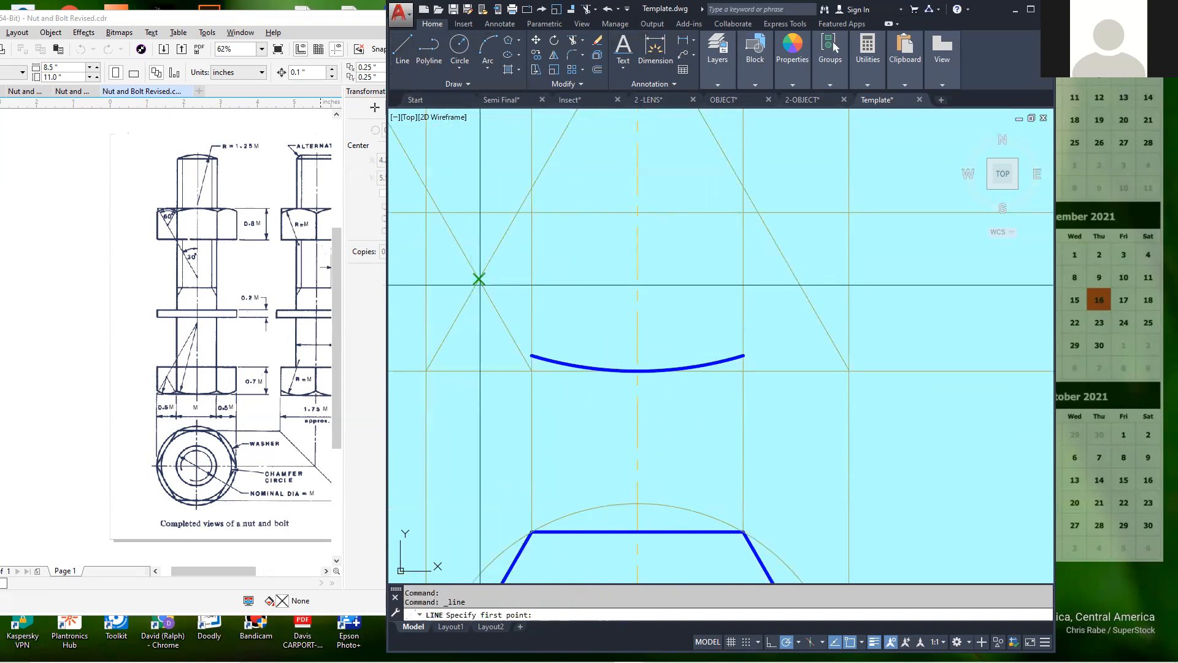
left_click(479, 370)
key("Escape")
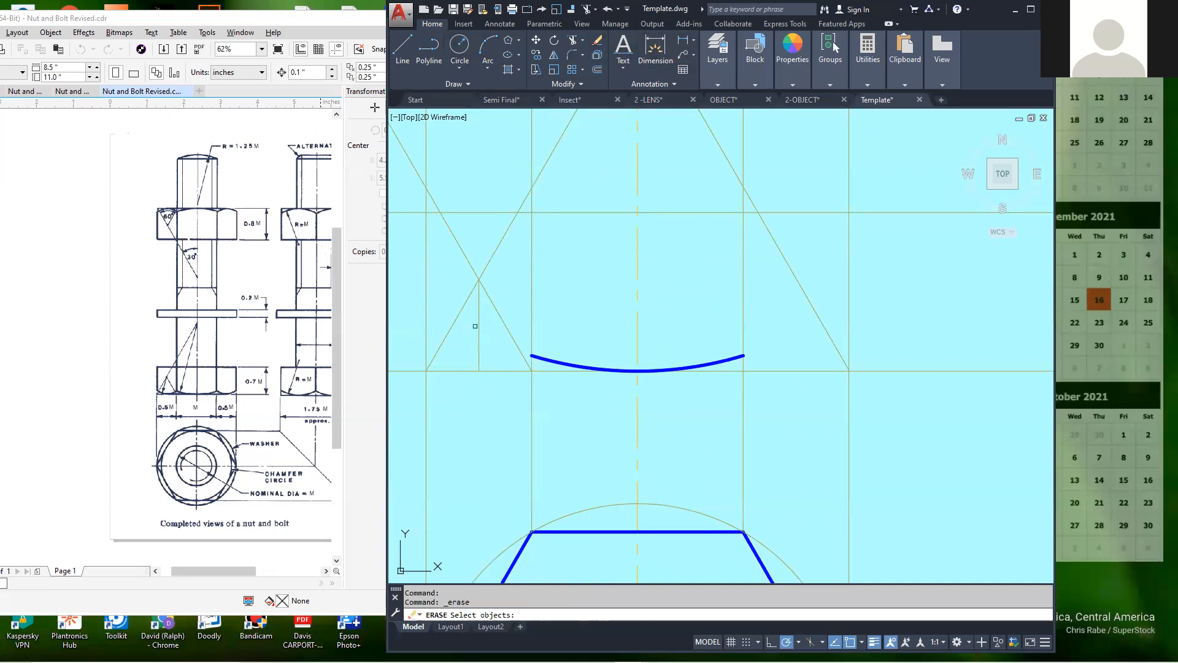
key("Return")
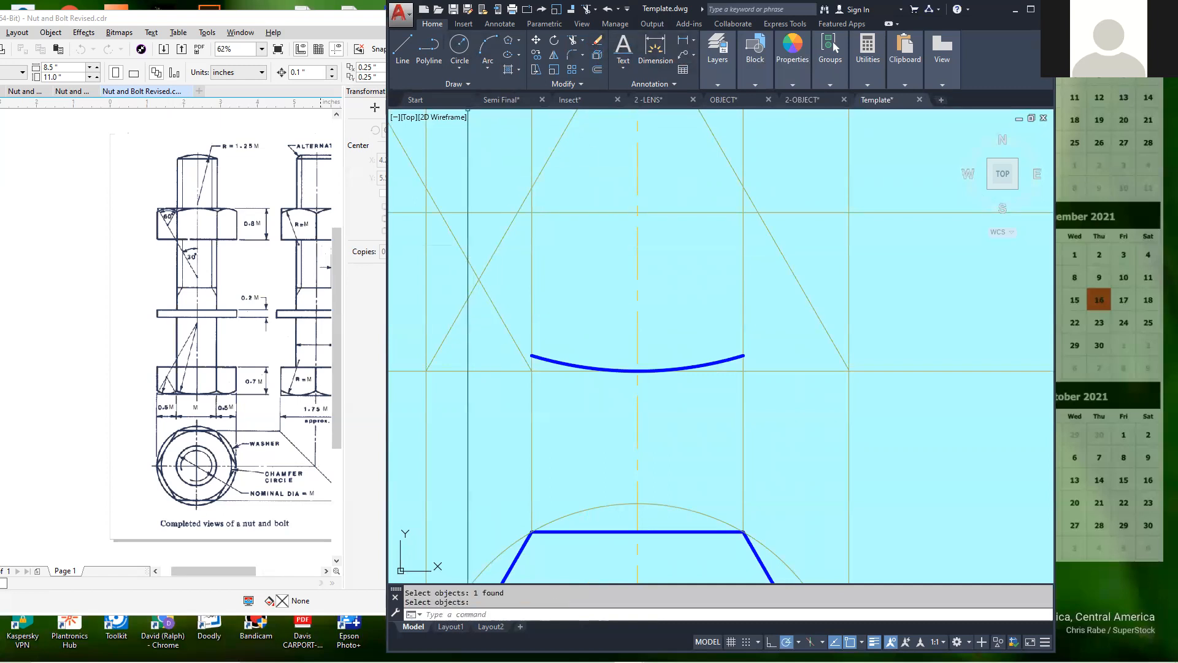
Draw a circle centred on the left crossing of the sloping lines, with its radius reaching the lower horizontal line.
left_click(468, 53)
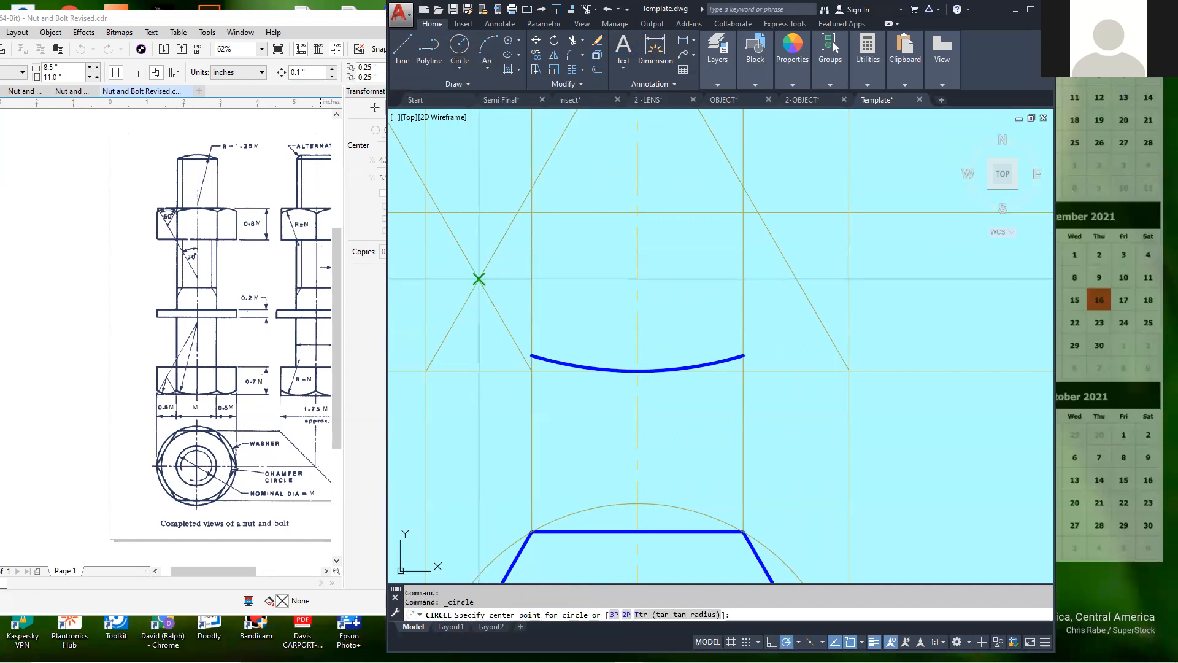
left_click(478, 279)
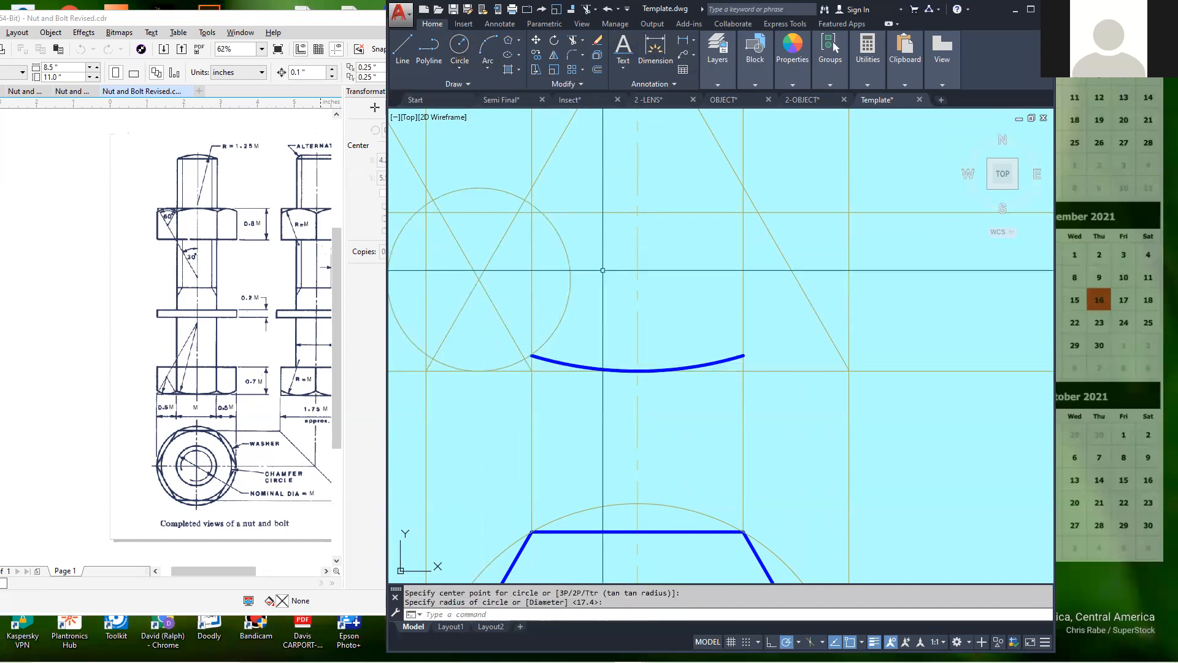
scroll(635, 282, "down", 2)
Match the new circle's properties to those of the blue middle arc.
mouse_move(712, 69)
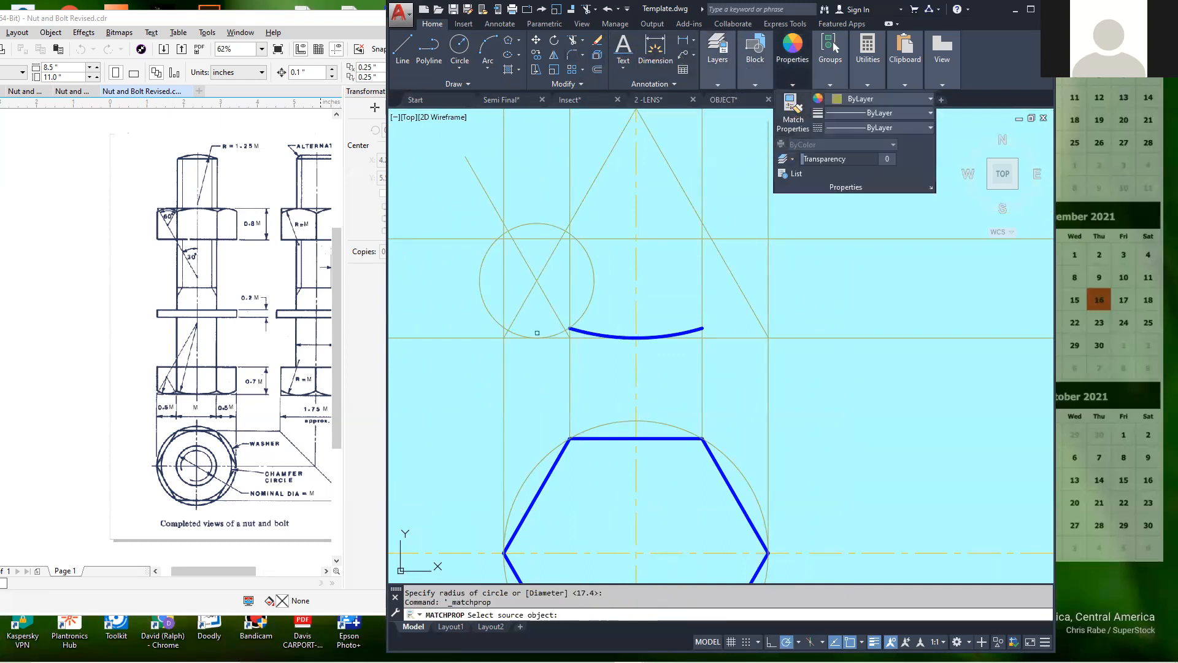
left_click(792, 106)
left_click(512, 335)
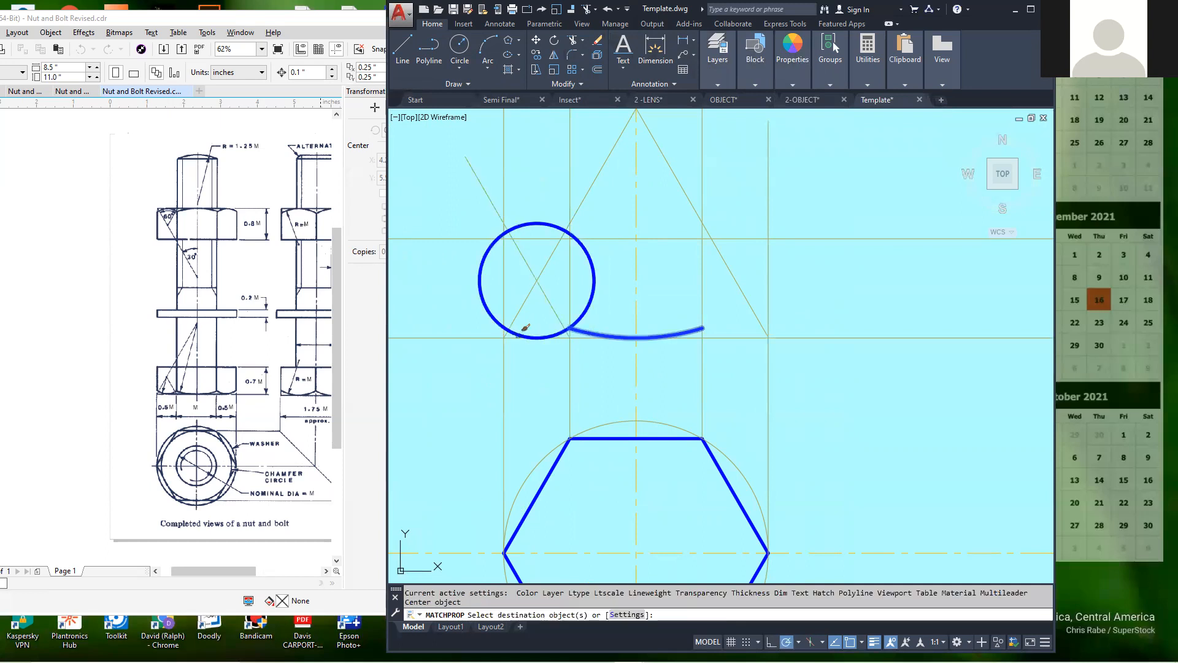
right_click(611, 365)
left_click(623, 370)
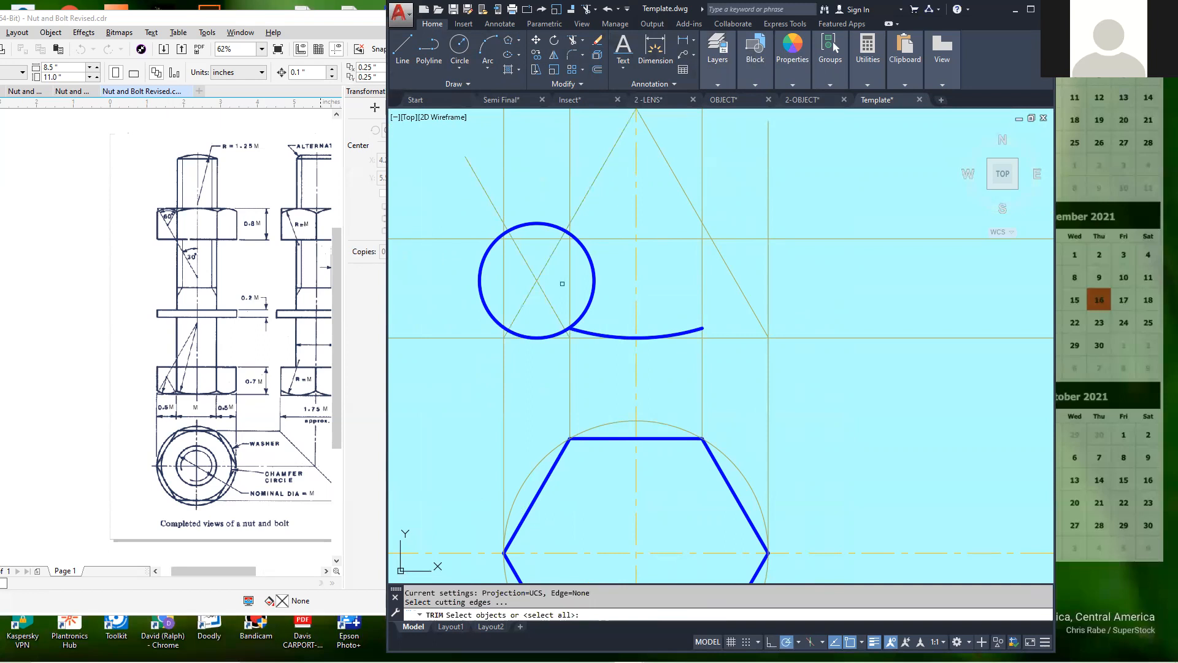
Trim the circle's sides to the leftmost and inner-left vertical lines and erase the leftover upper arc.
left_click(571, 284)
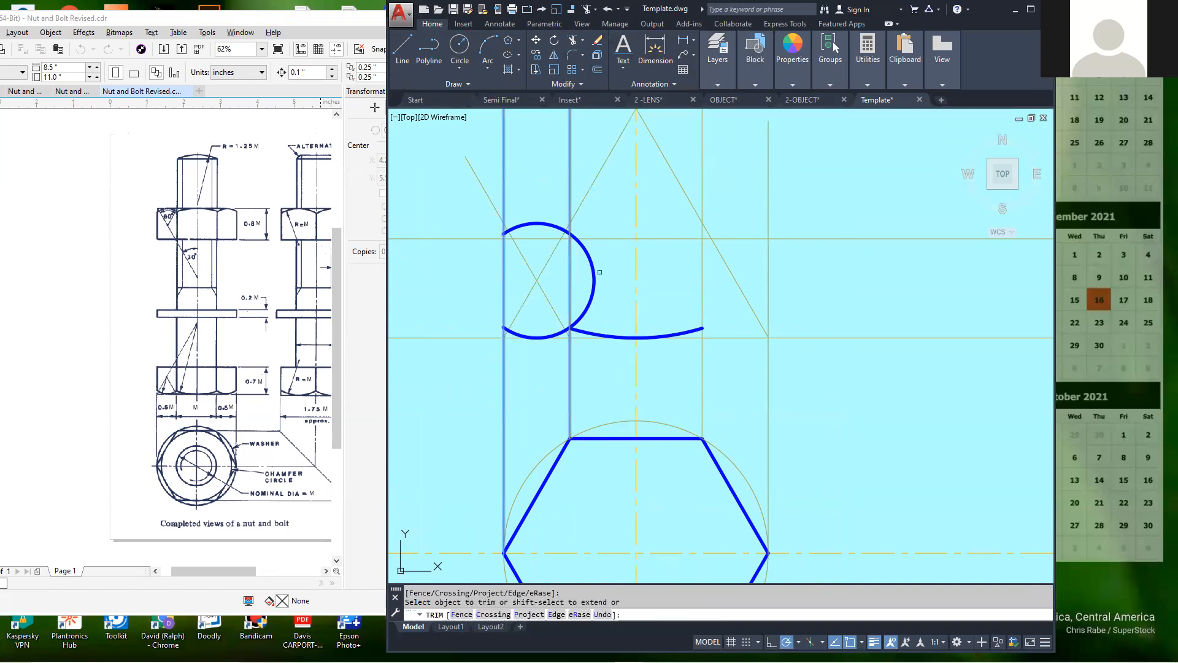
right_click(594, 275)
left_click(589, 273)
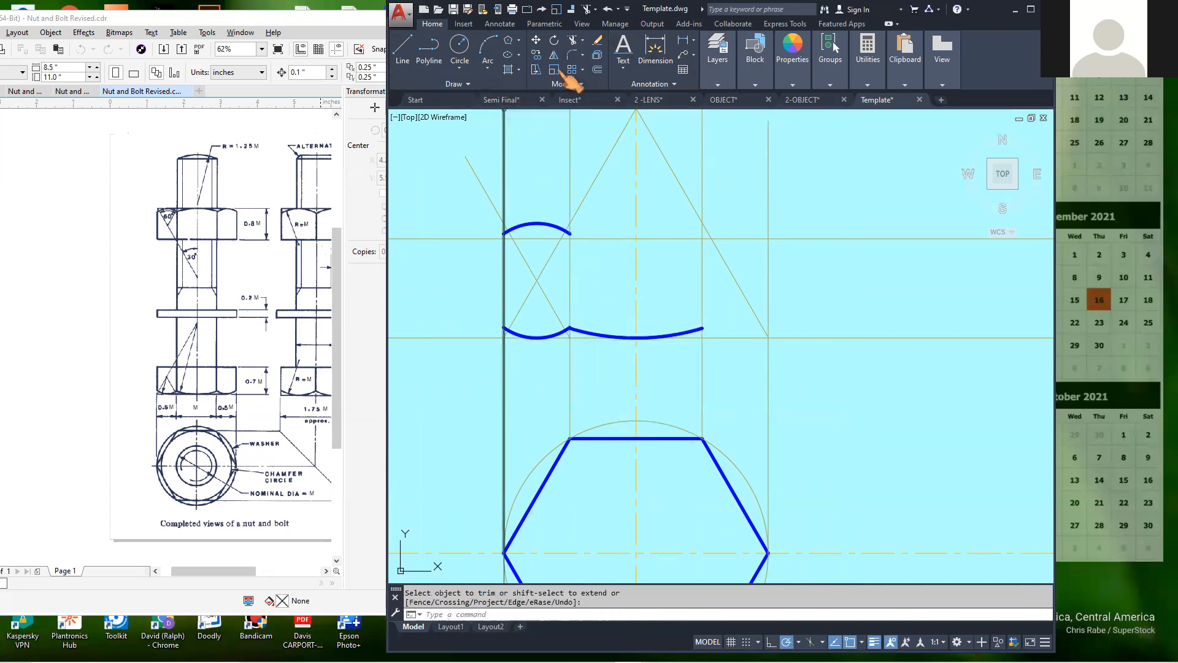
left_click(598, 43)
left_click(532, 224)
key("Return")
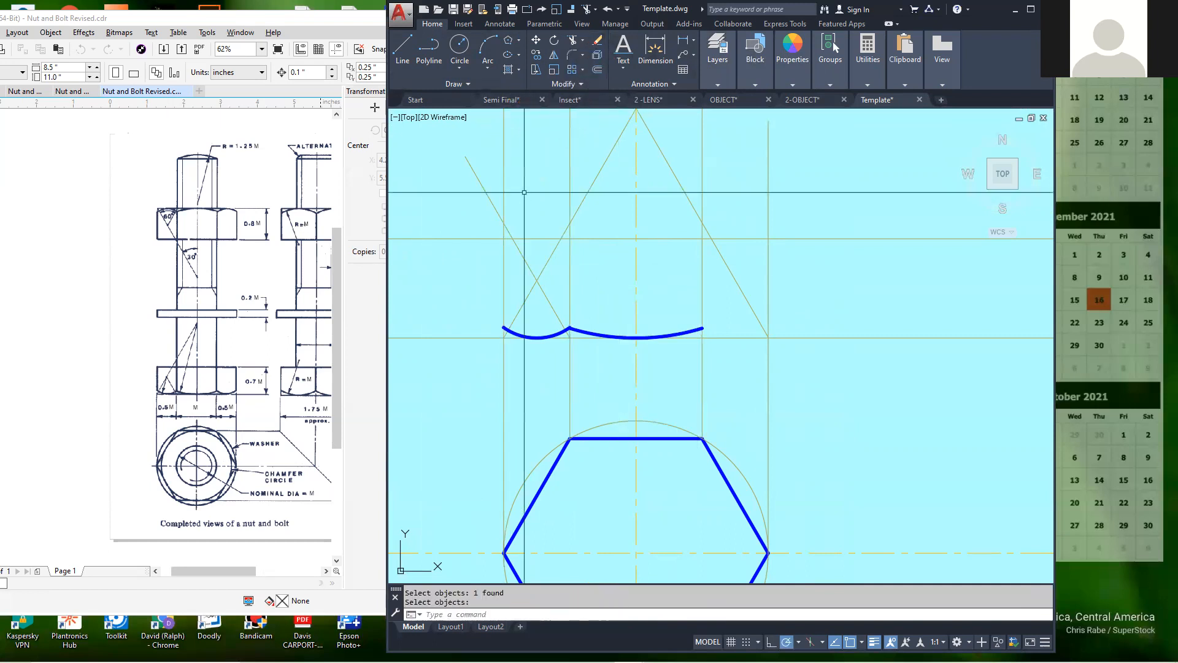
Try to mirror the small left arc about the vertical centreline.
left_click(554, 55)
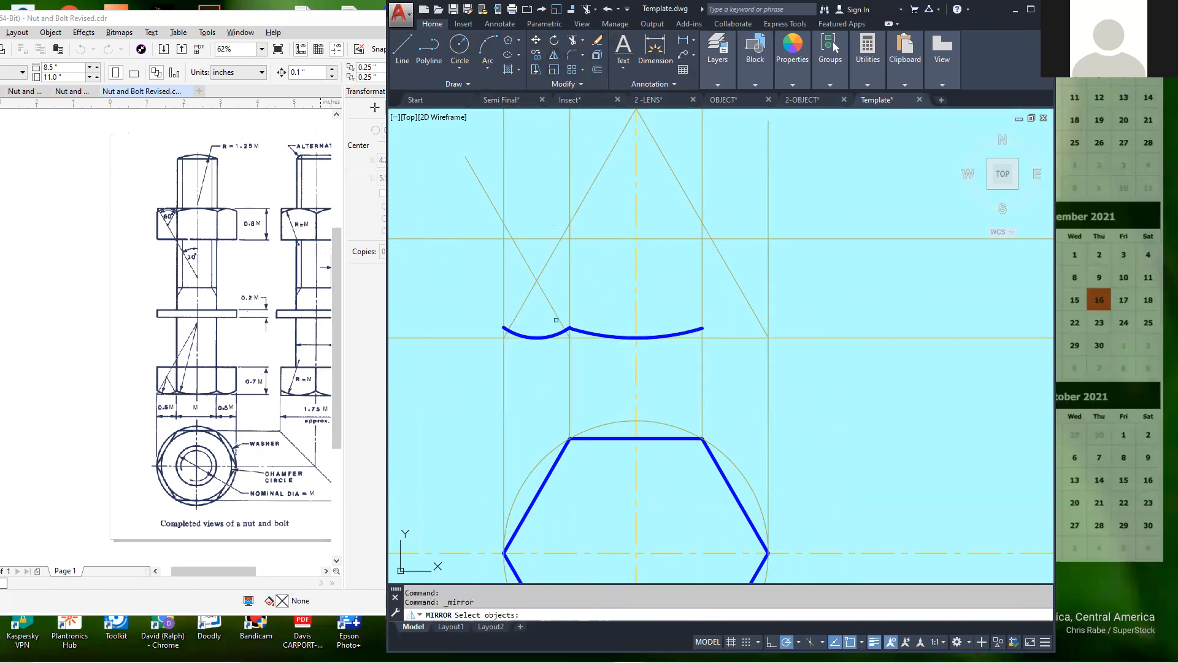
key("Return")
left_click(637, 337)
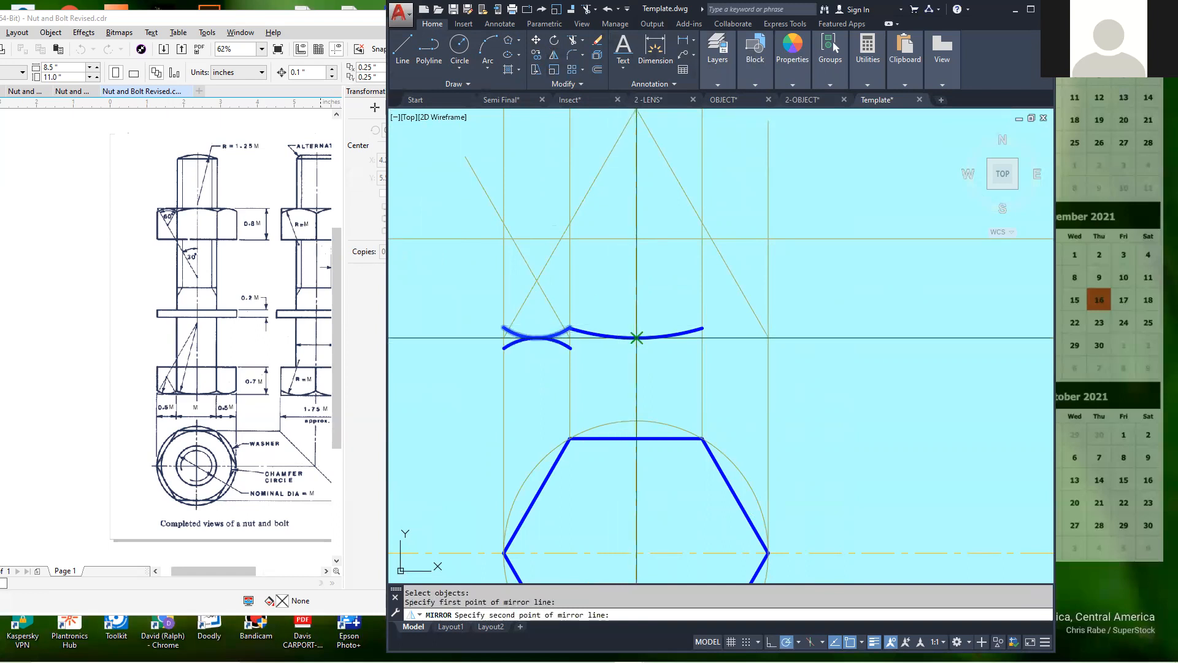
left_click(636, 238)
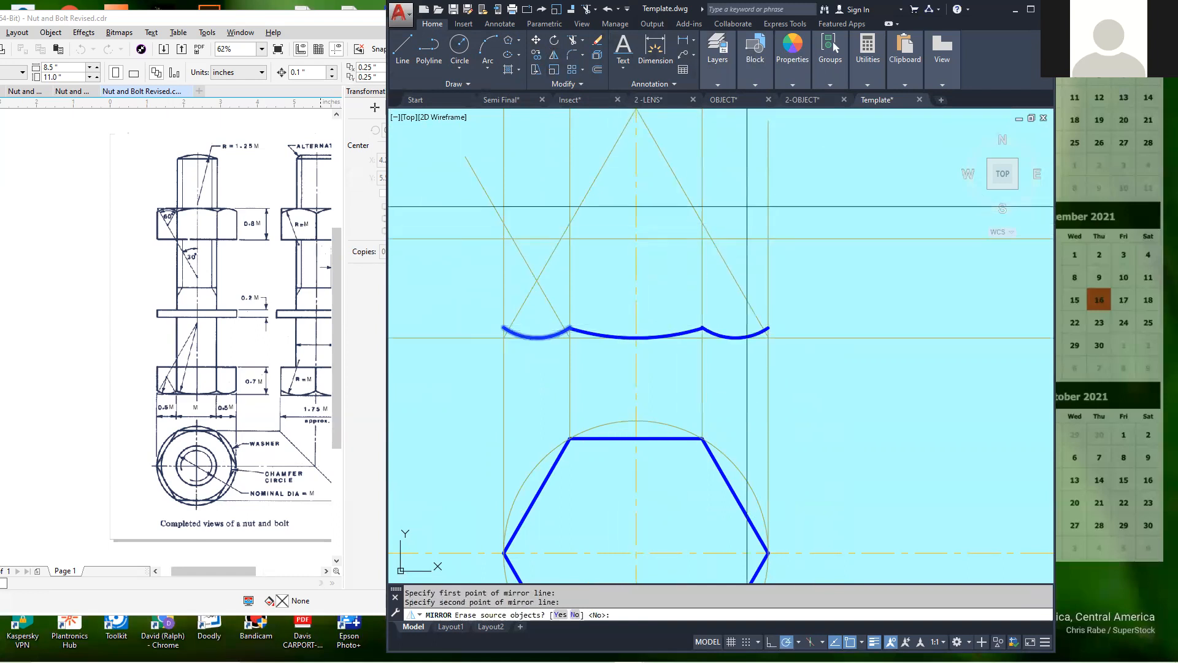
left_click(413, 52)
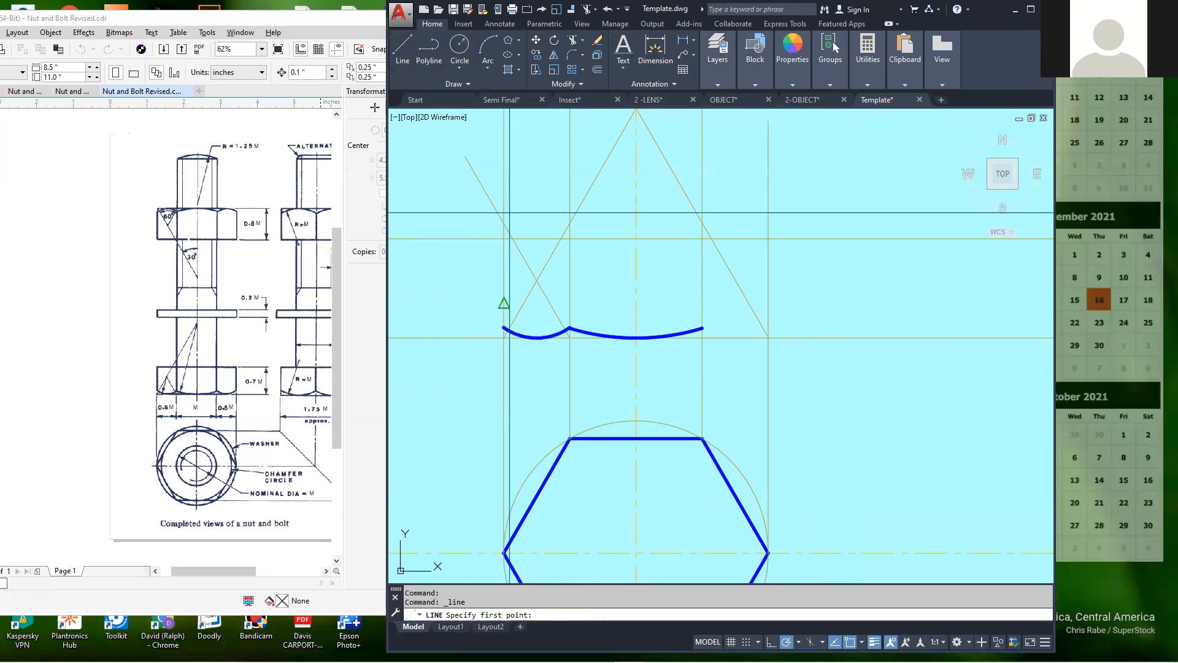
key("Escape")
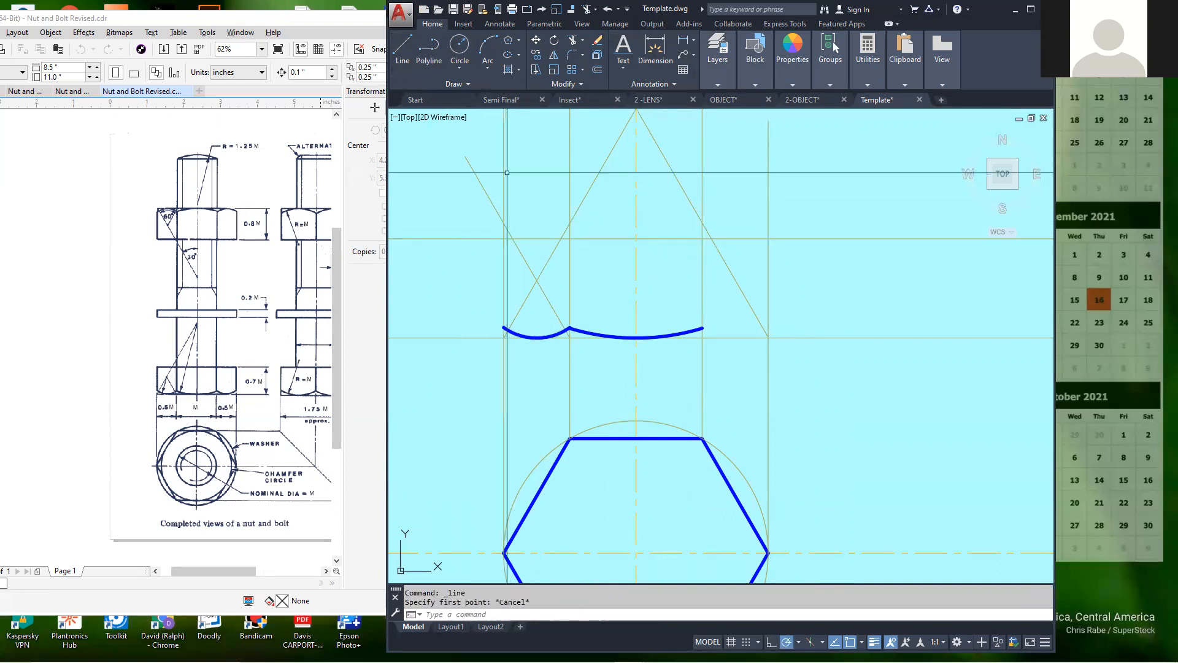
Make Outline the current layer and draw a line along the upper horizontal construction line between the leftmost and rightmost verticals.
left_click(793, 84)
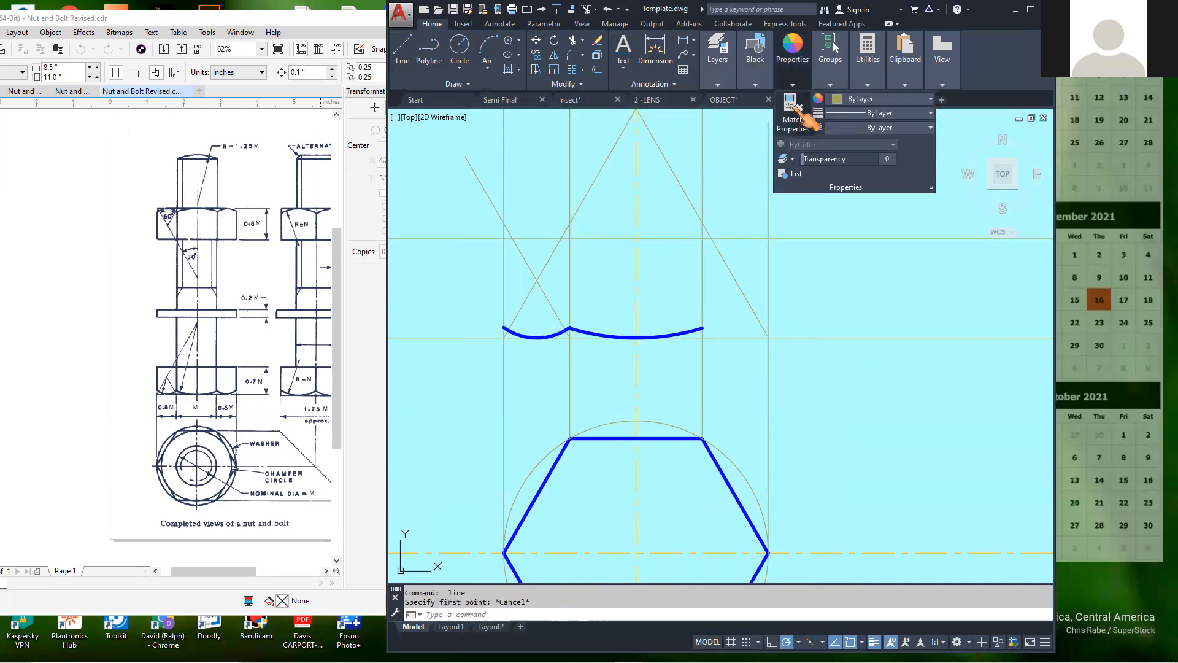
mouse_move(727, 64)
mouse_move(755, 86)
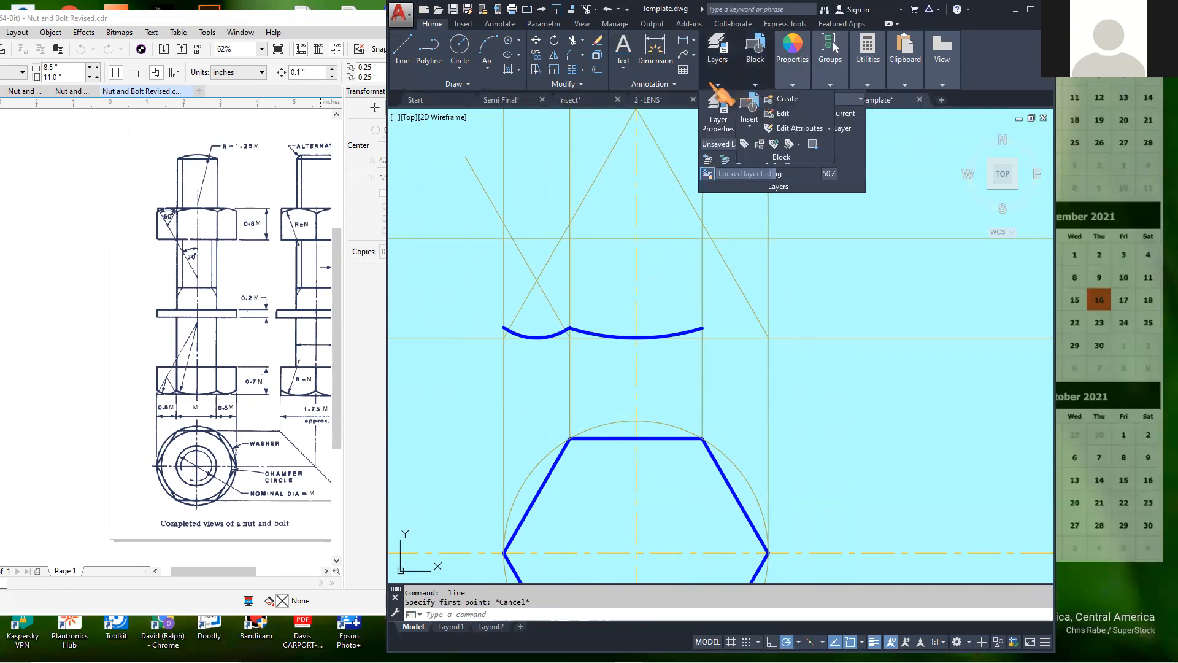
left_click(819, 99)
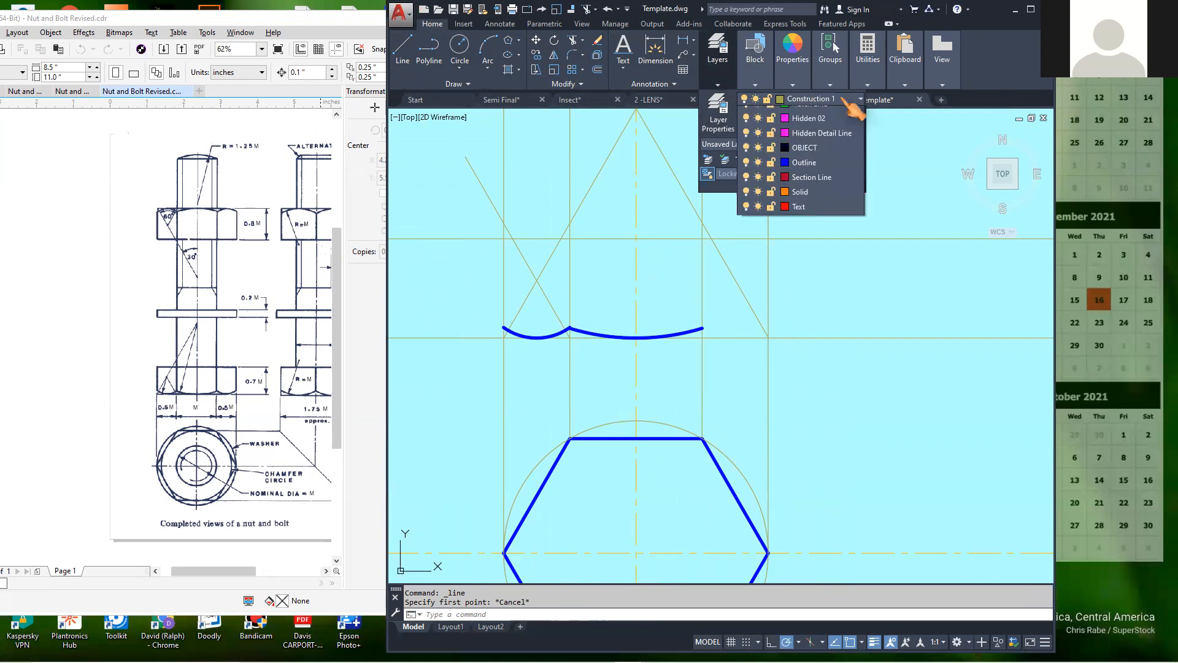
left_click(803, 394)
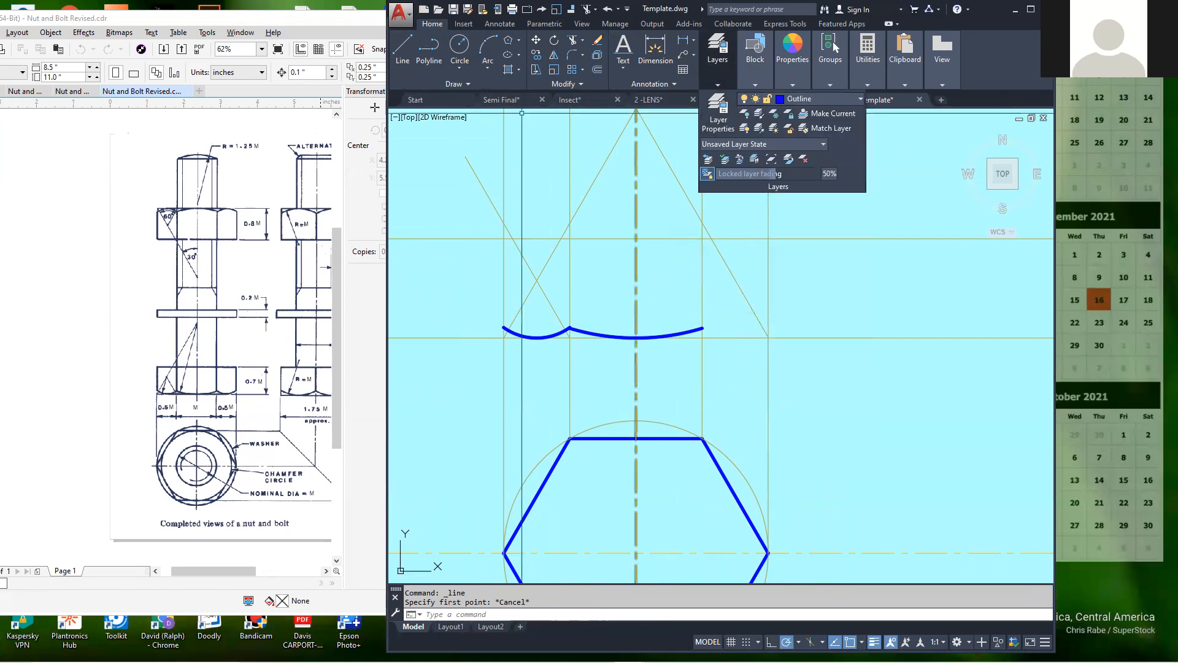
left_click(403, 49)
left_click(504, 238)
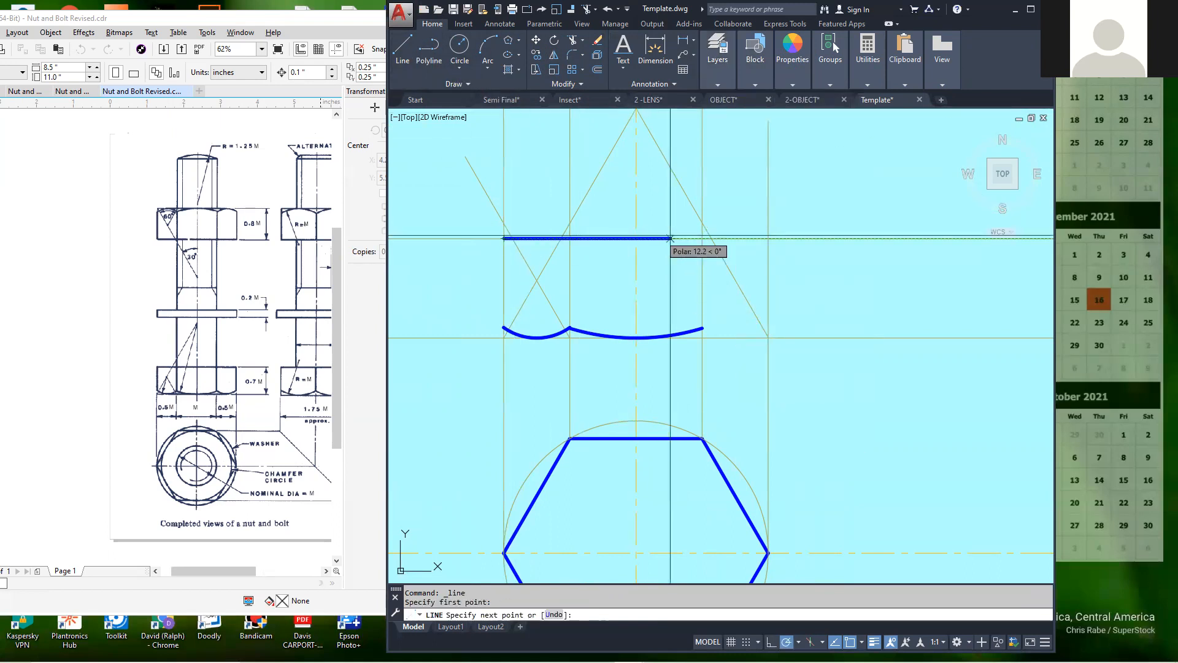
left_click(768, 238)
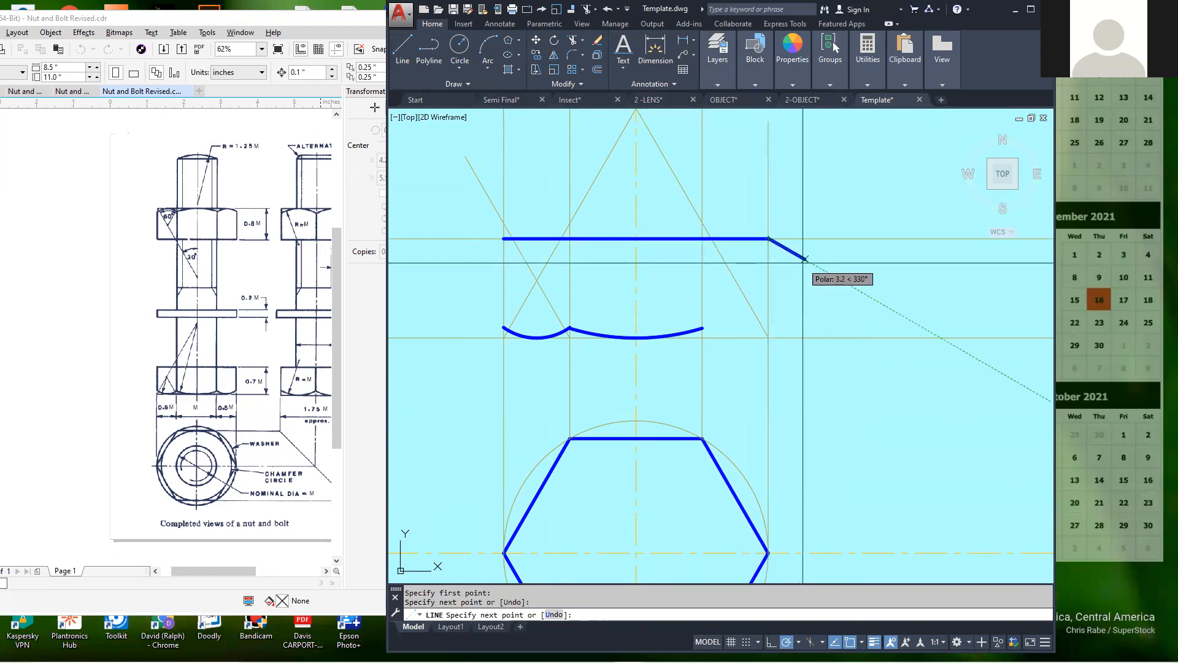
key("Return")
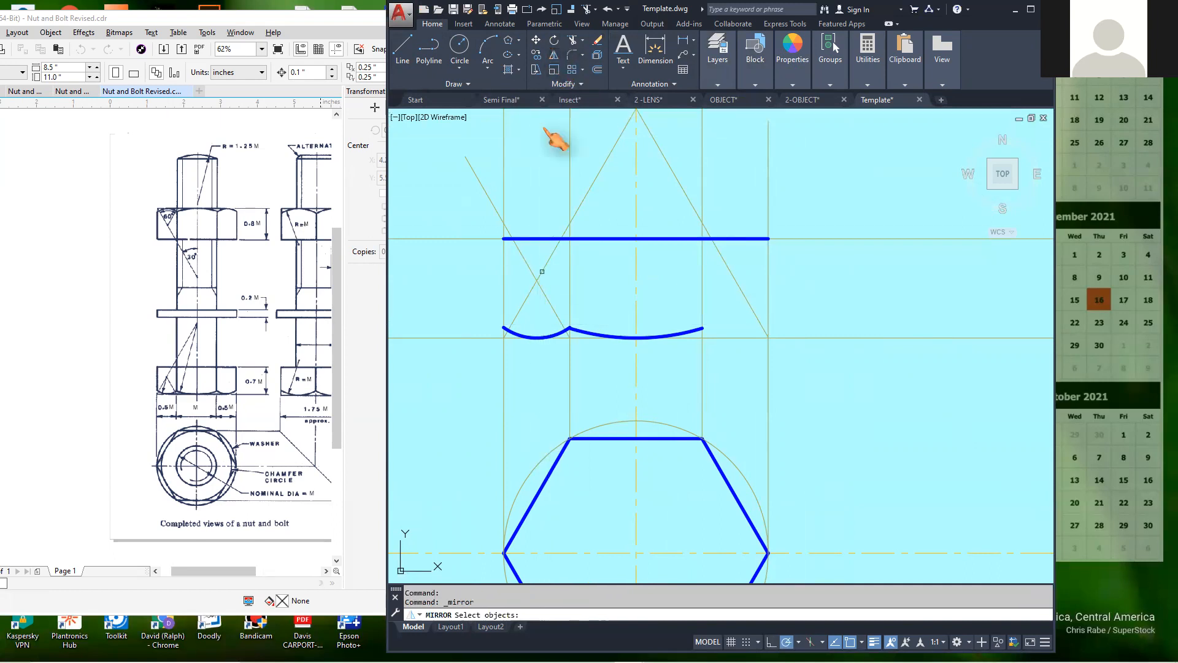
Mirror the small left arc about the vertical centreline, keeping the original.
key("Return")
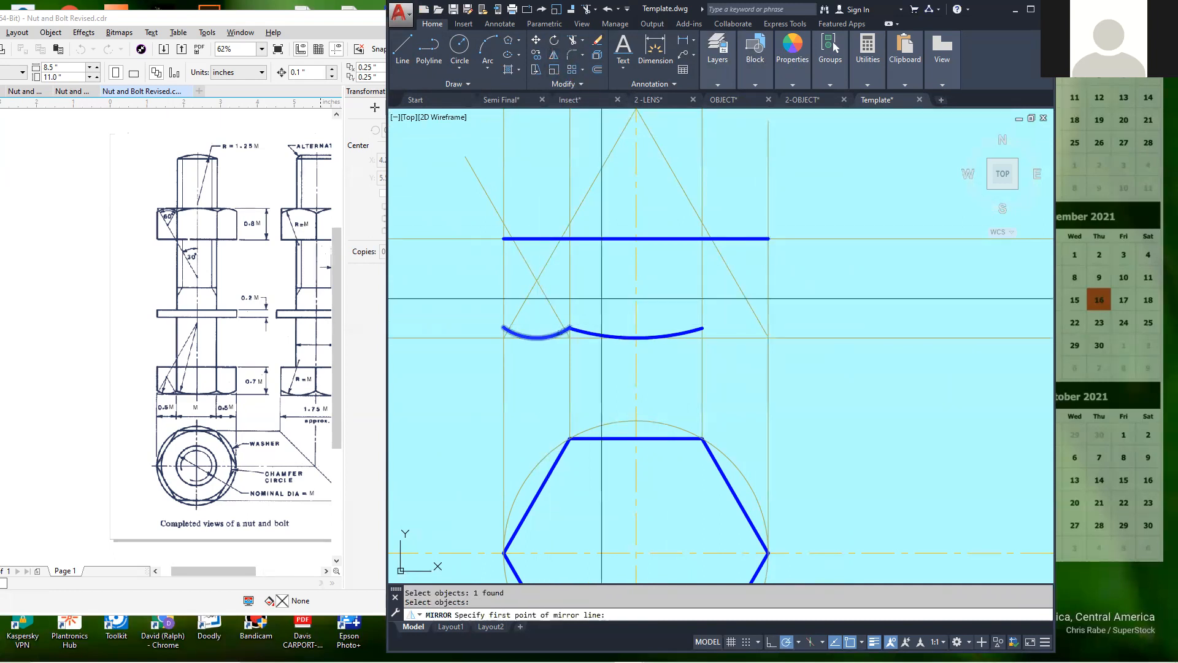
left_click(636, 238)
left_click(638, 338)
key("Return")
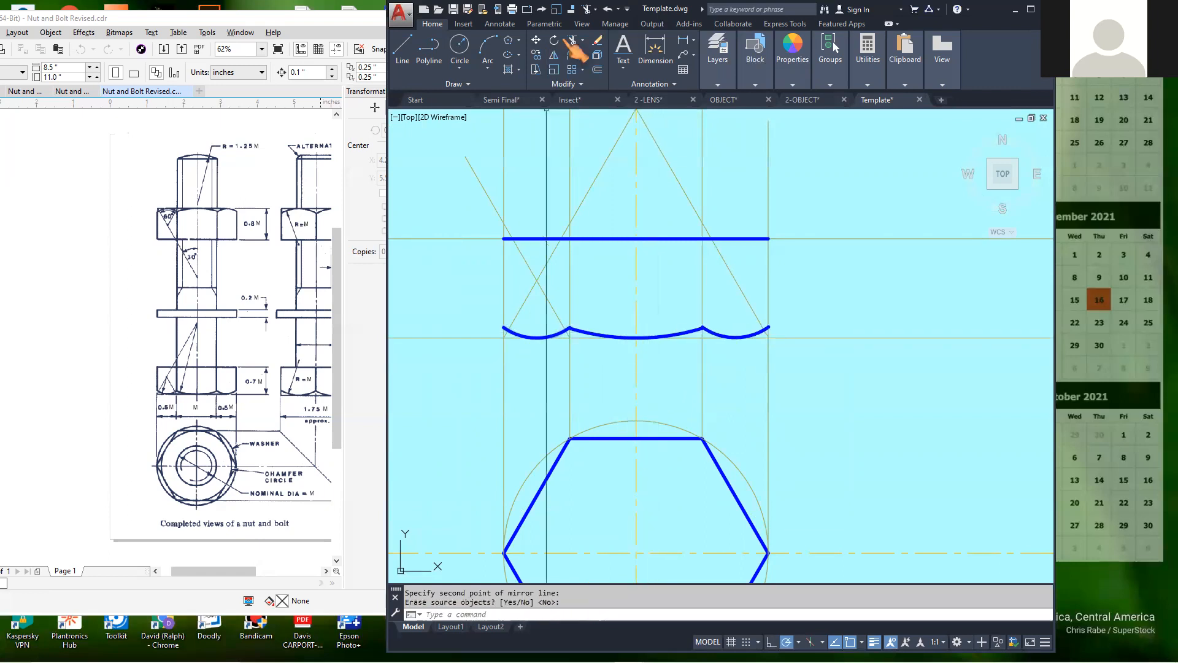
Draw two vertical lines from the junctions of the chamfer arcs up to the head's upper outline.
left_click(410, 53)
scroll(584, 288, "up", 2)
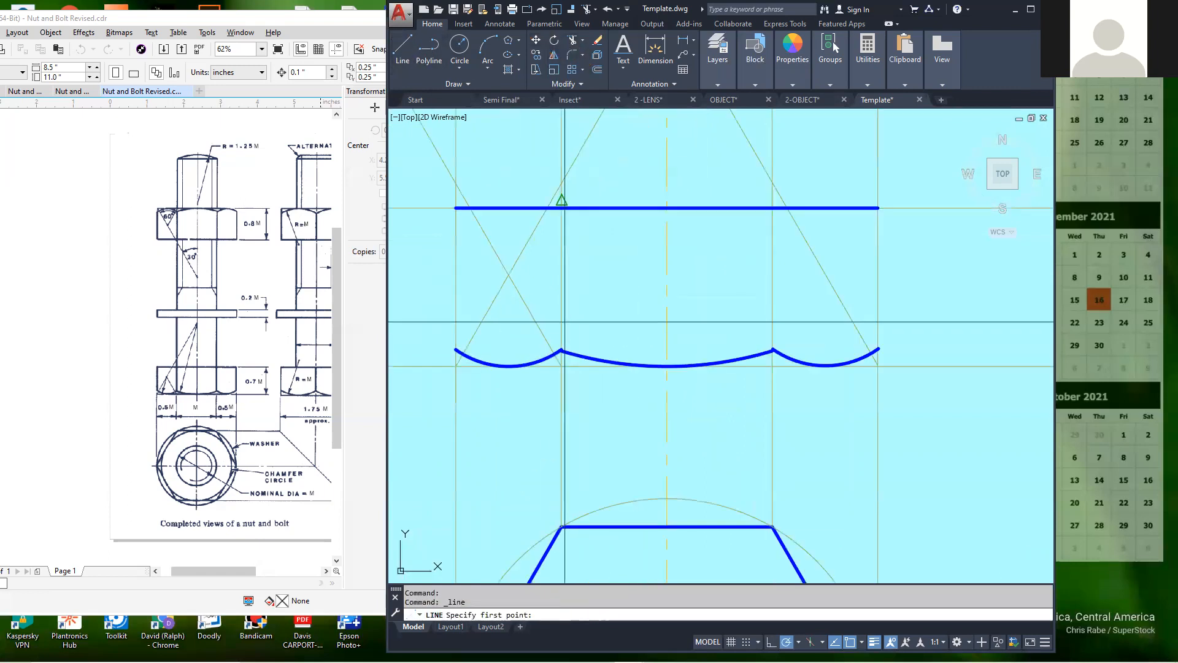
left_click(570, 327)
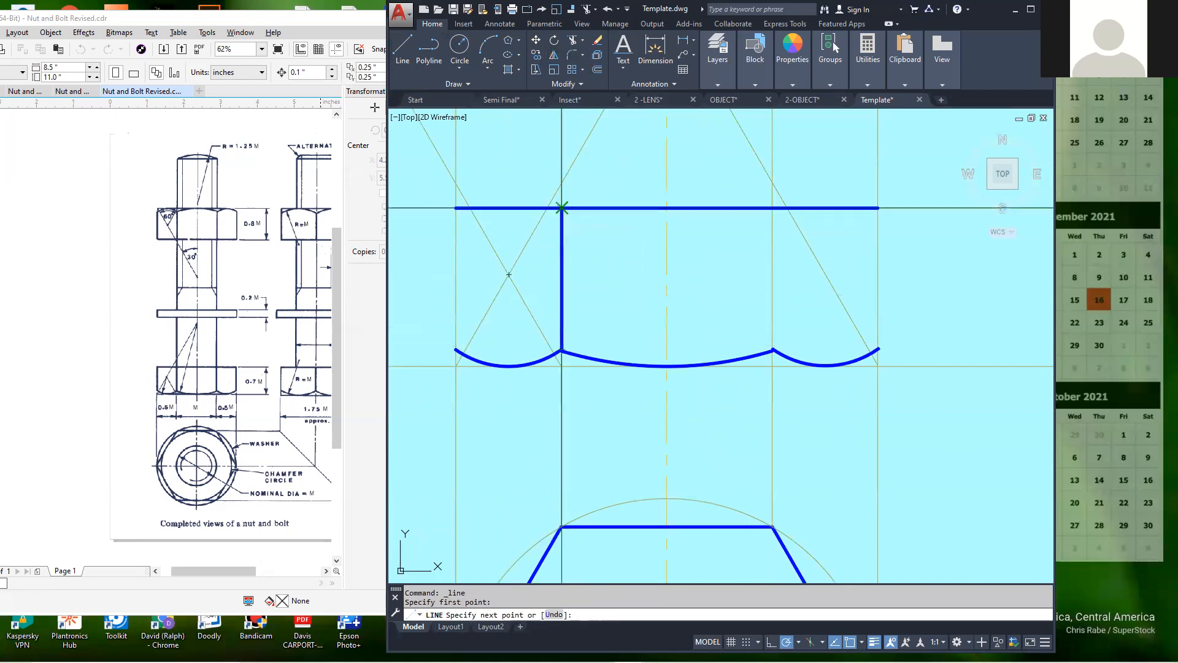
left_click(561, 209)
key("Return")
key("Return")
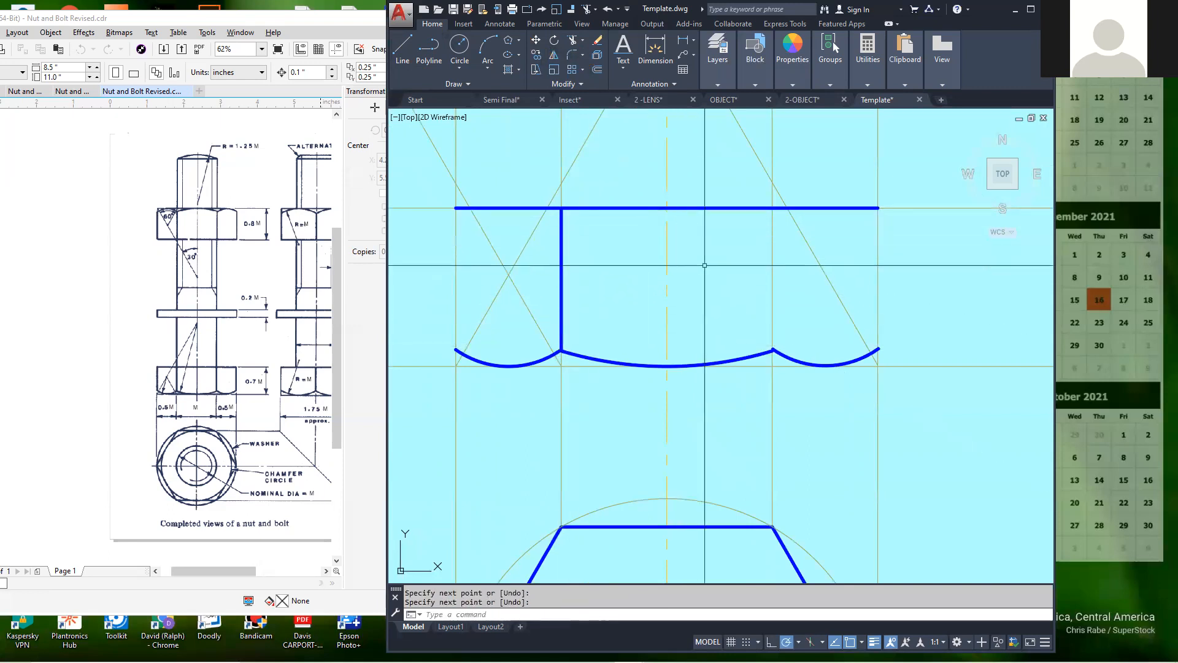
left_click(773, 349)
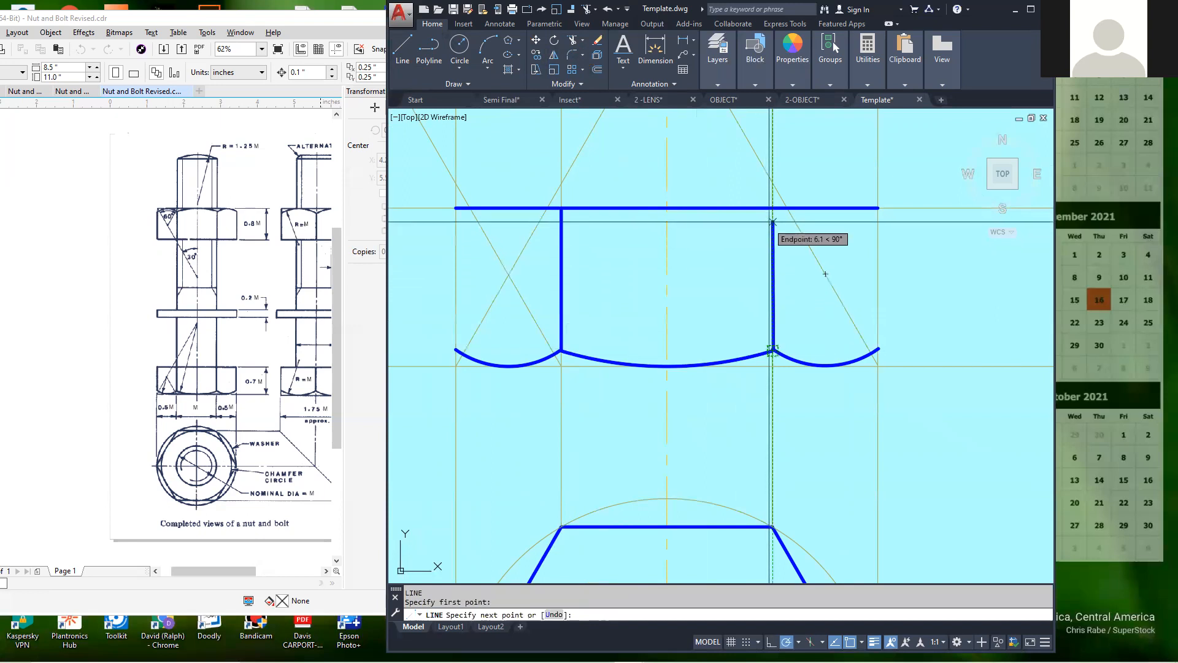
left_click(773, 208)
key("Return")
Draw the chamfer circle centred on the hexagon plan, with its radius reaching the middle of the upper flat.
scroll(812, 264, "down", 4)
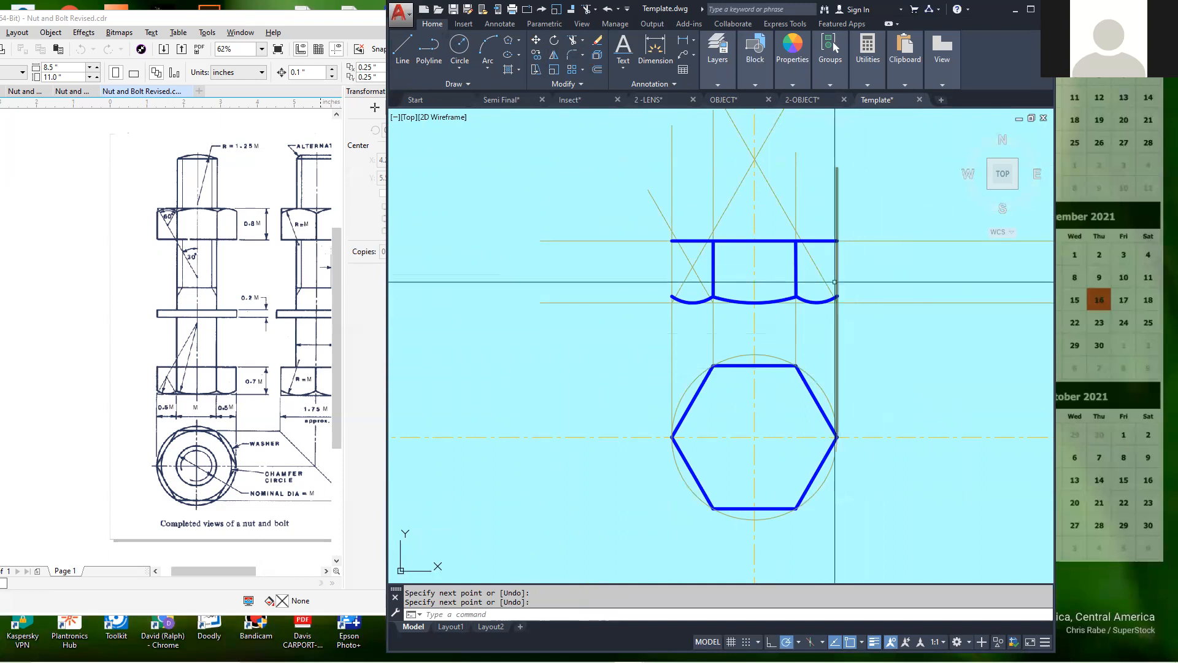
scroll(862, 319, "up", 4)
scroll(860, 313, "down", 2)
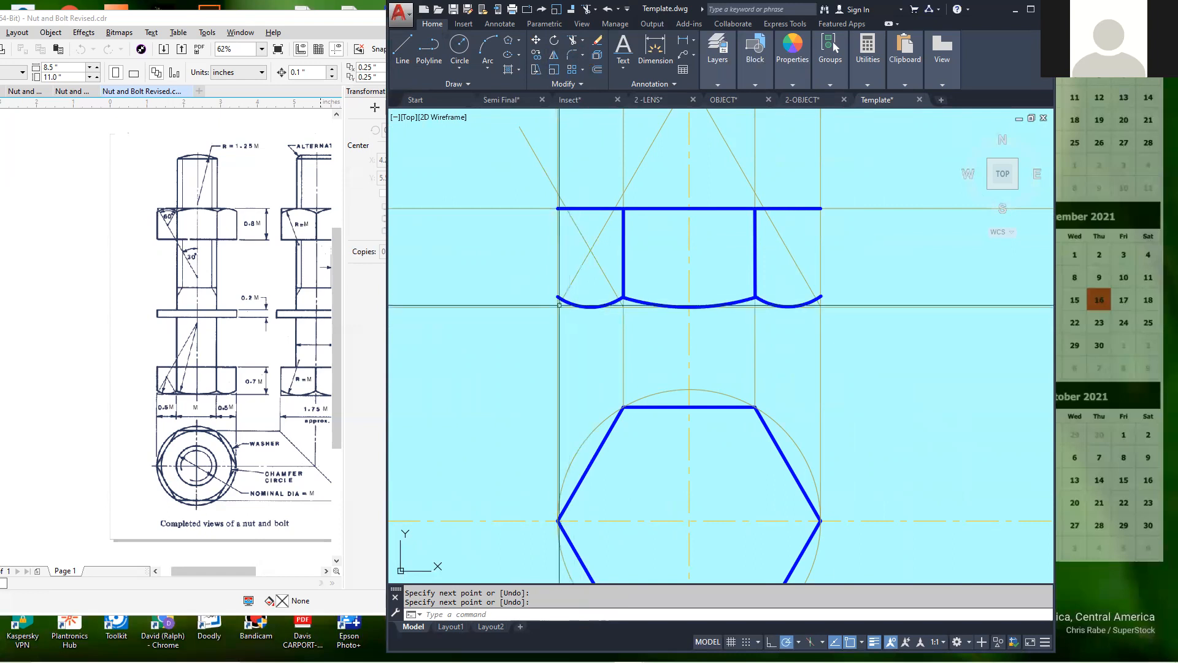
scroll(559, 307, "down", 4)
scroll(635, 346, "up", 2)
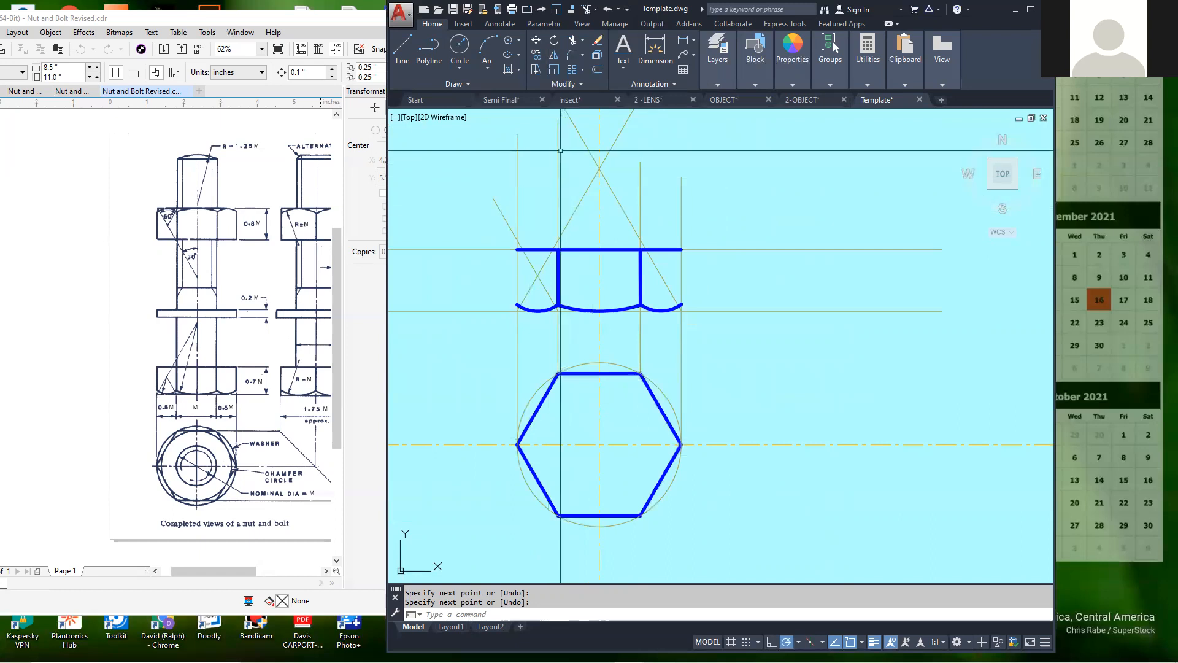
left_click(459, 49)
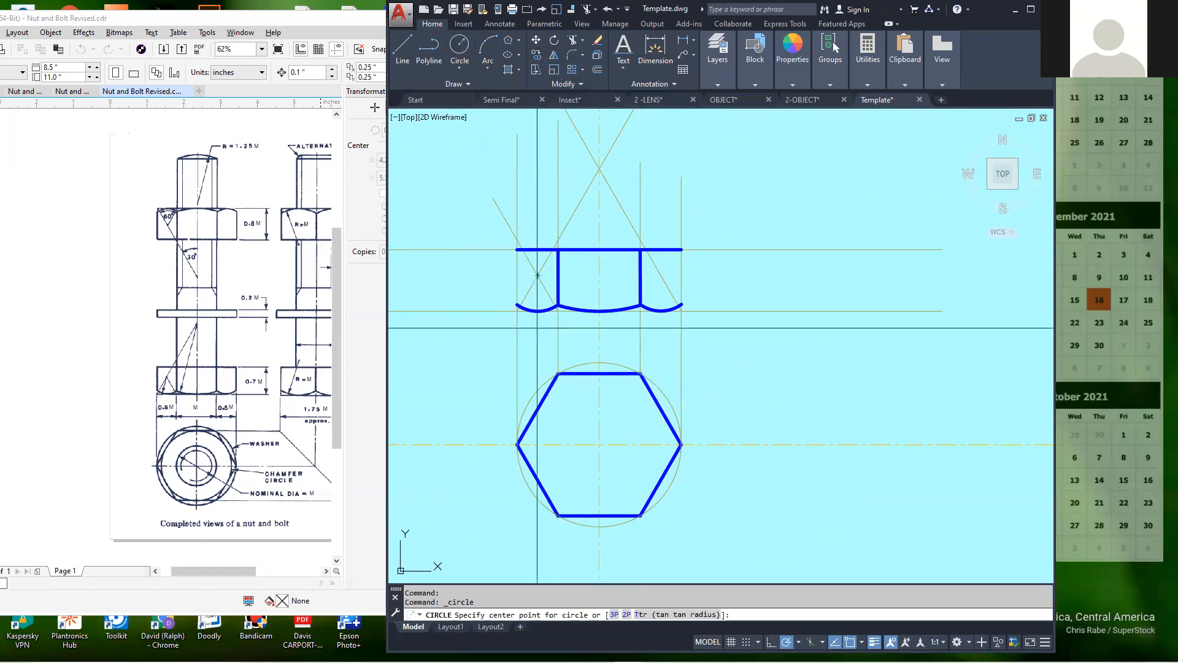
left_click(600, 444)
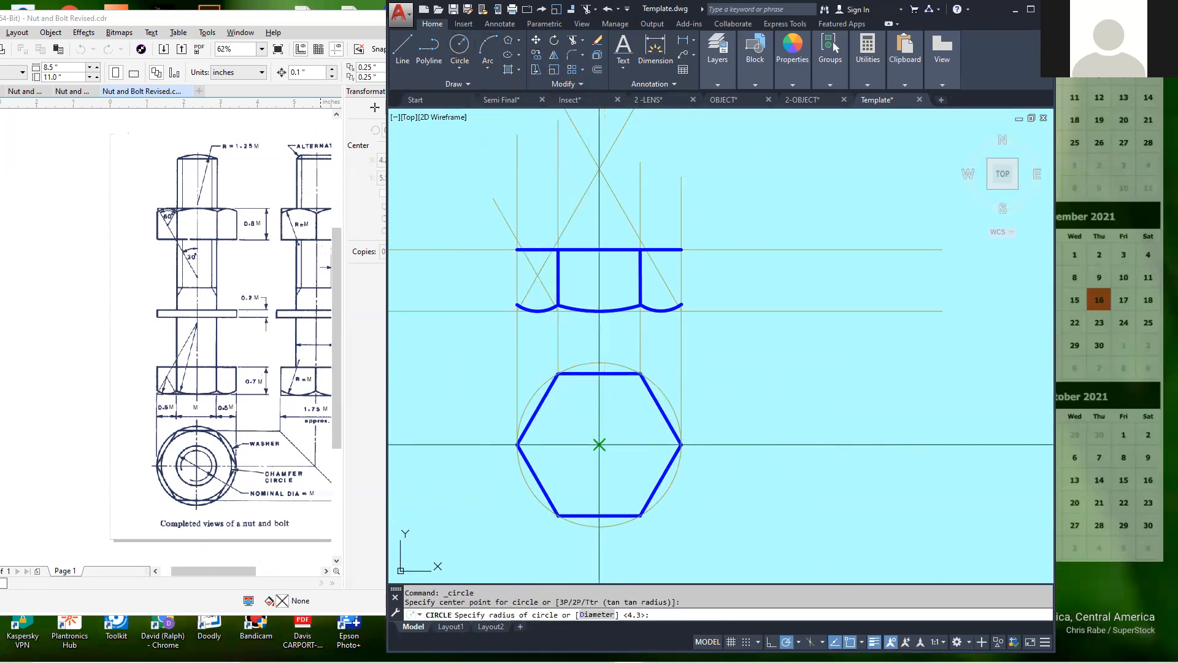
left_click(599, 373)
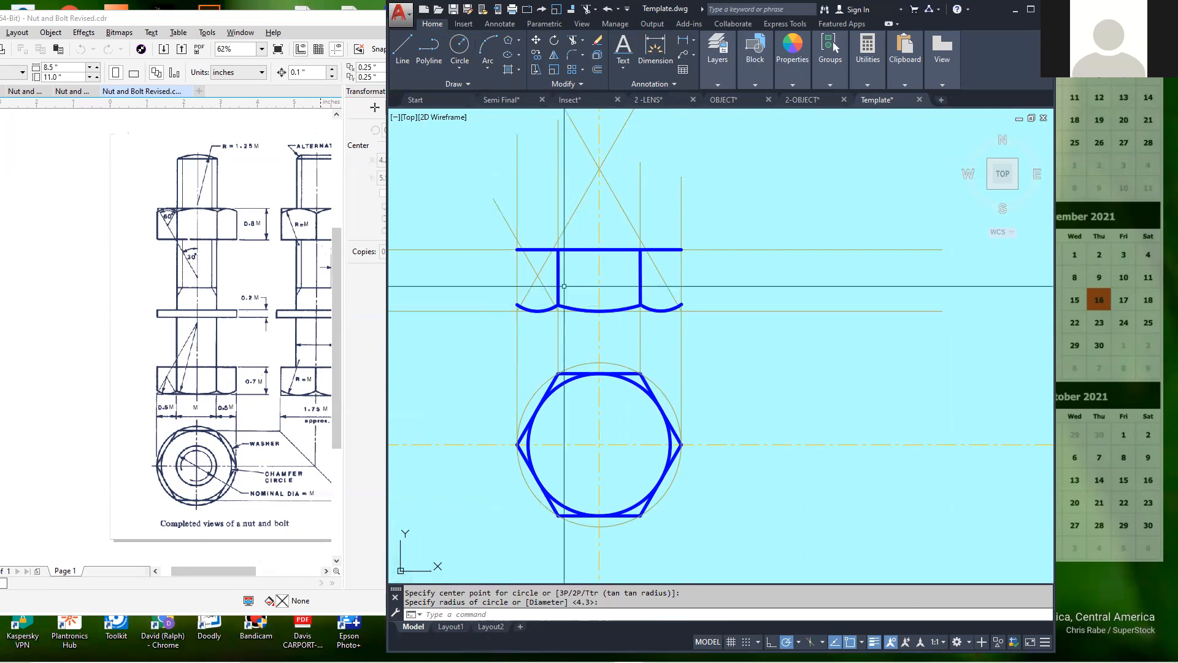
Draw a sloping line from where the slanted construction line crosses the small left arc, down past the lower horizontal construction line.
scroll(498, 301, "up", 4)
scroll(499, 301, "up", 4)
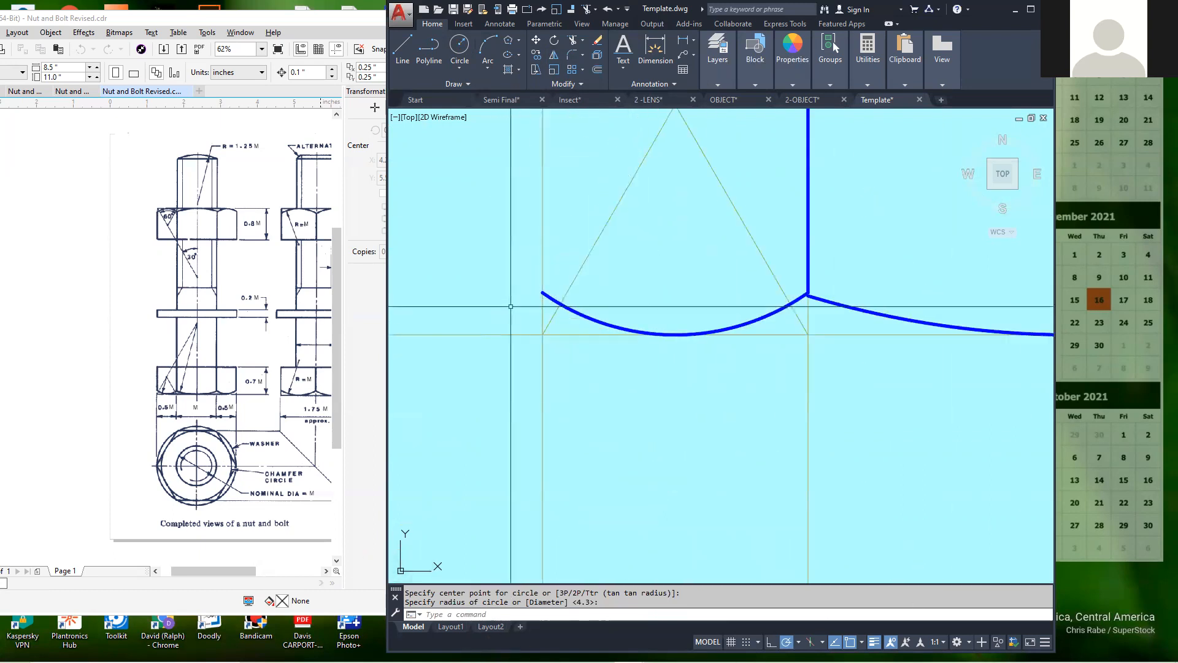
left_click(410, 48)
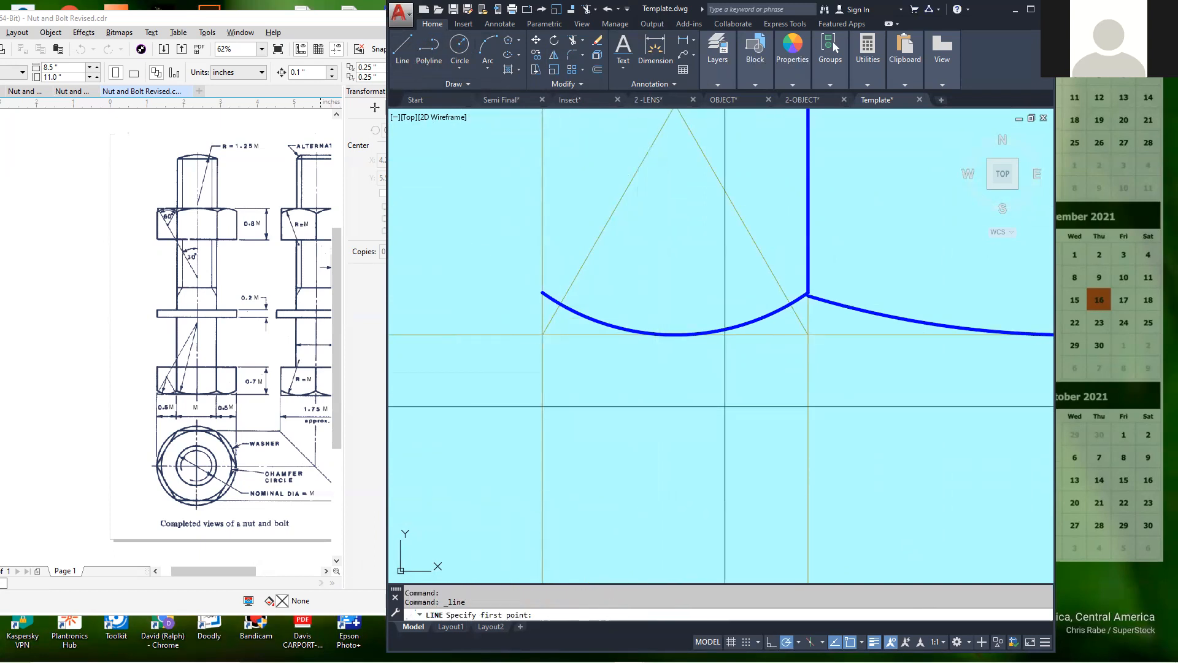
scroll(564, 309, "up", 4)
scroll(564, 309, "up", 2)
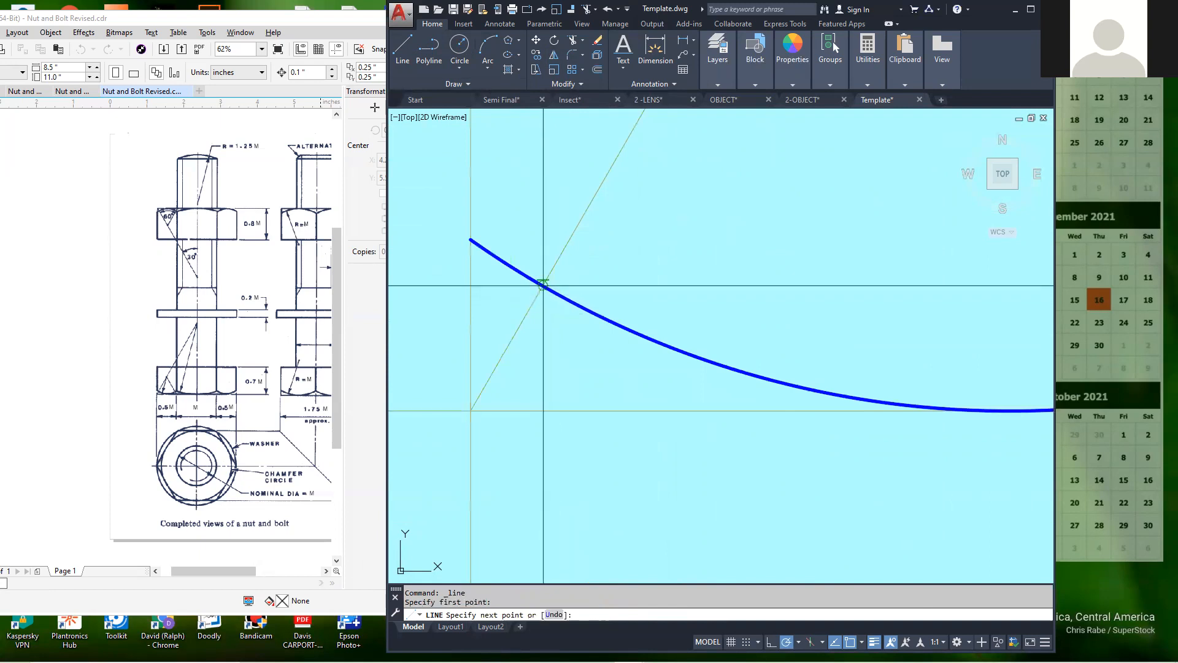
scroll(542, 284, "down", 2)
left_click(752, 408)
right_click(840, 440)
left_click(865, 446)
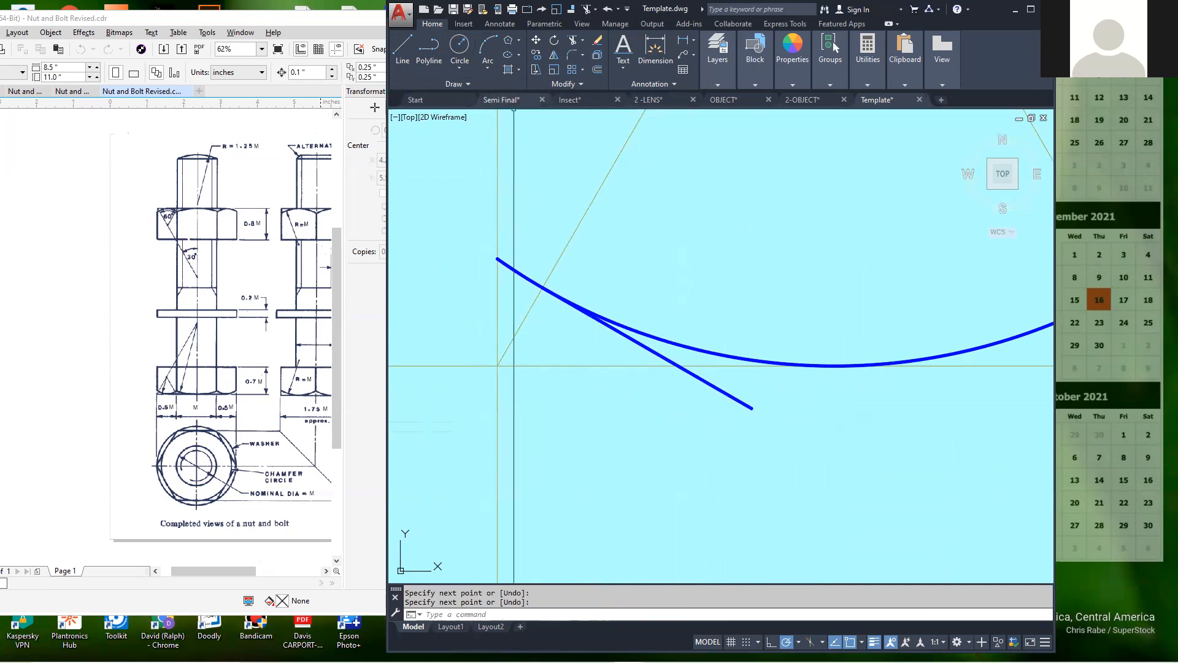
Trim the part of the sloping line that extends below the lower horizontal construction line.
left_click(579, 46)
left_click(594, 402)
left_click(592, 400)
left_click(704, 383)
right_click(611, 413)
left_click(642, 425)
Examine the chamfer detail at the lower corner of the bolt head in the reference drawing and compare it with the front view.
scroll(397, 345, "down", 5)
scroll(496, 379, "down", 1)
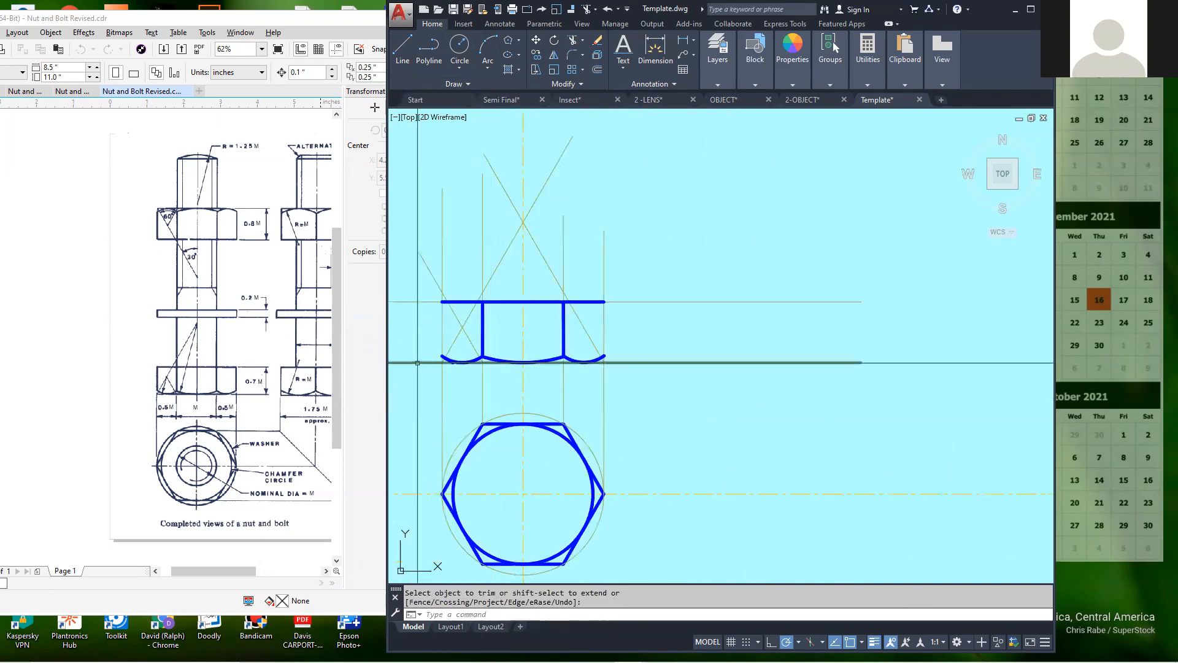
scroll(162, 399, "up", 2)
scroll(163, 399, "down", 2)
scroll(239, 405, "up", 4)
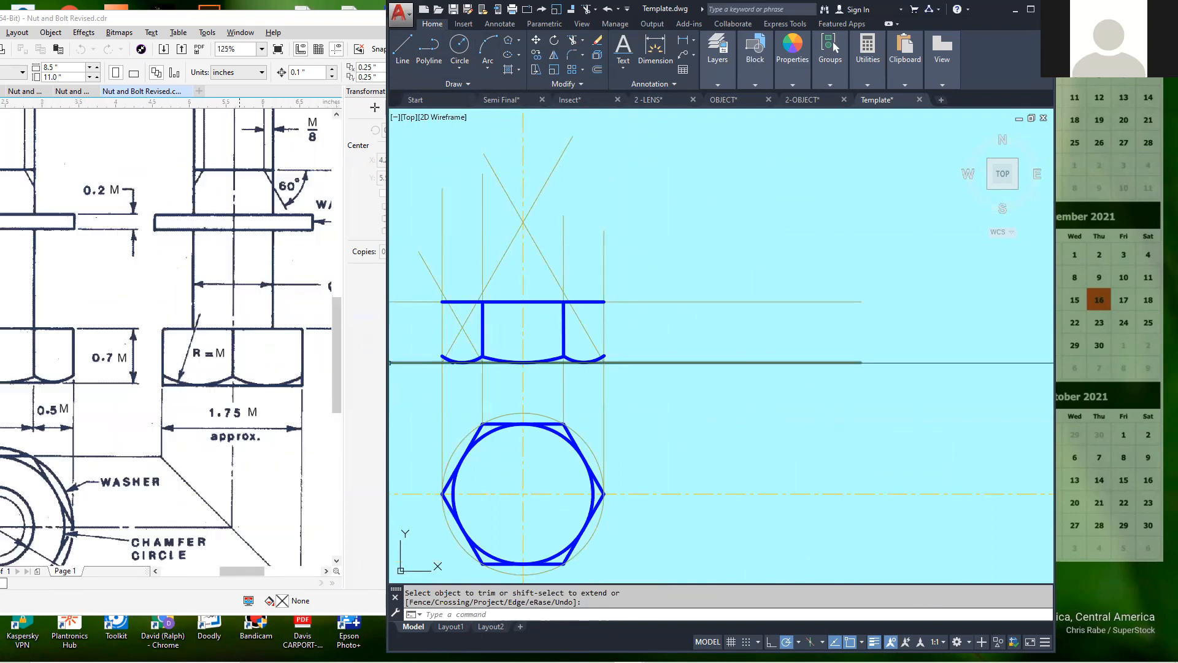
scroll(238, 402, "down", 4)
scroll(149, 401, "up", 4)
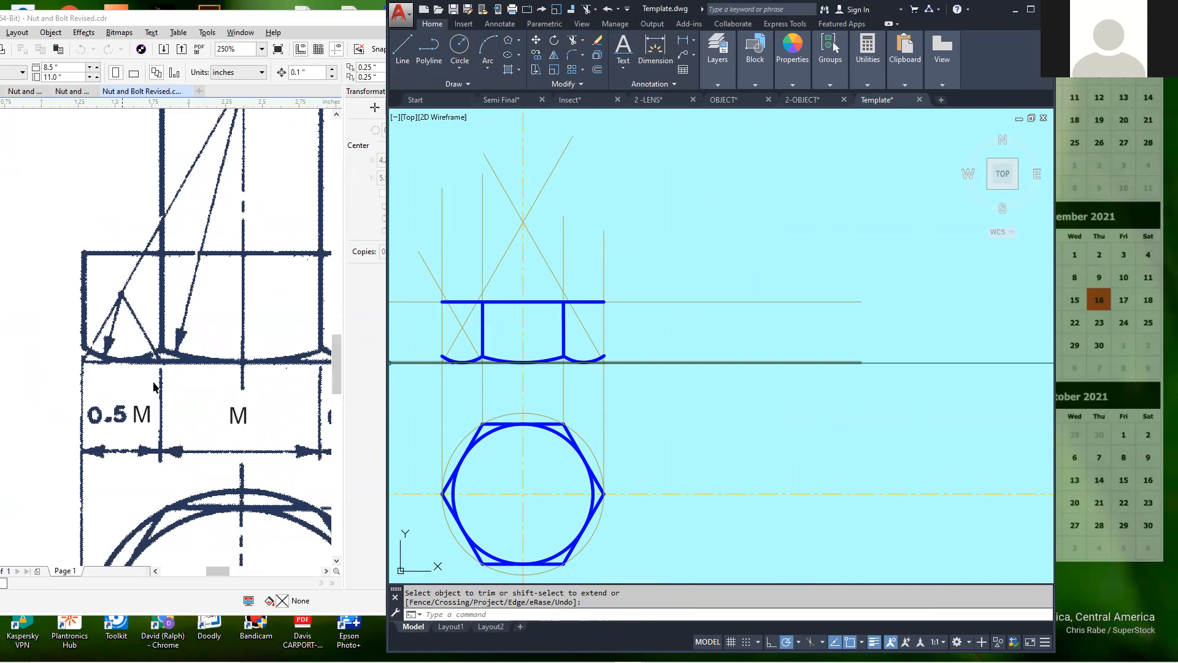
scroll(426, 364, "up", 4)
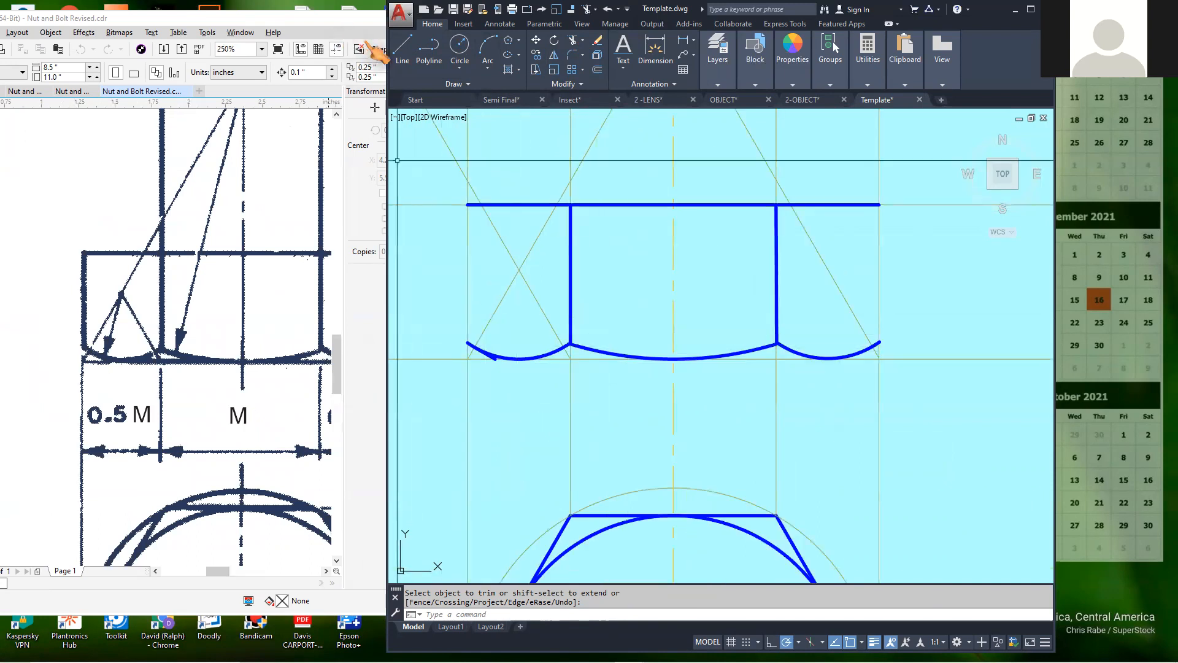
Try to mirror the short chamfer line at the front view's lower-left corner about the vertical centre line.
left_click(404, 49)
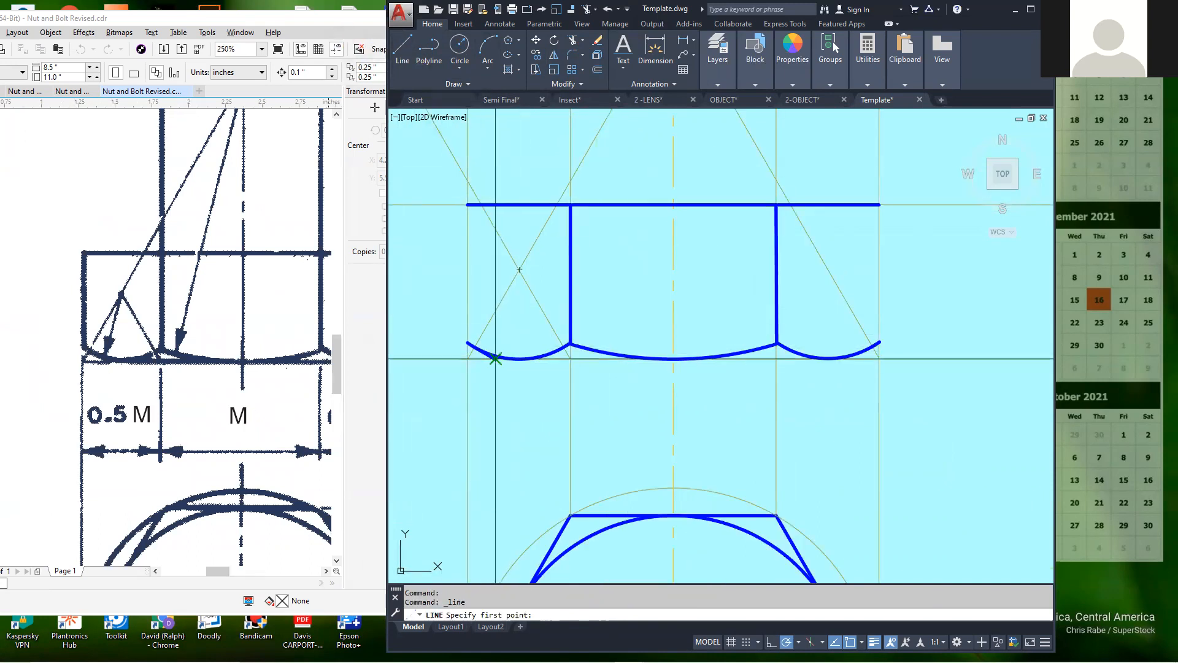
key("Escape")
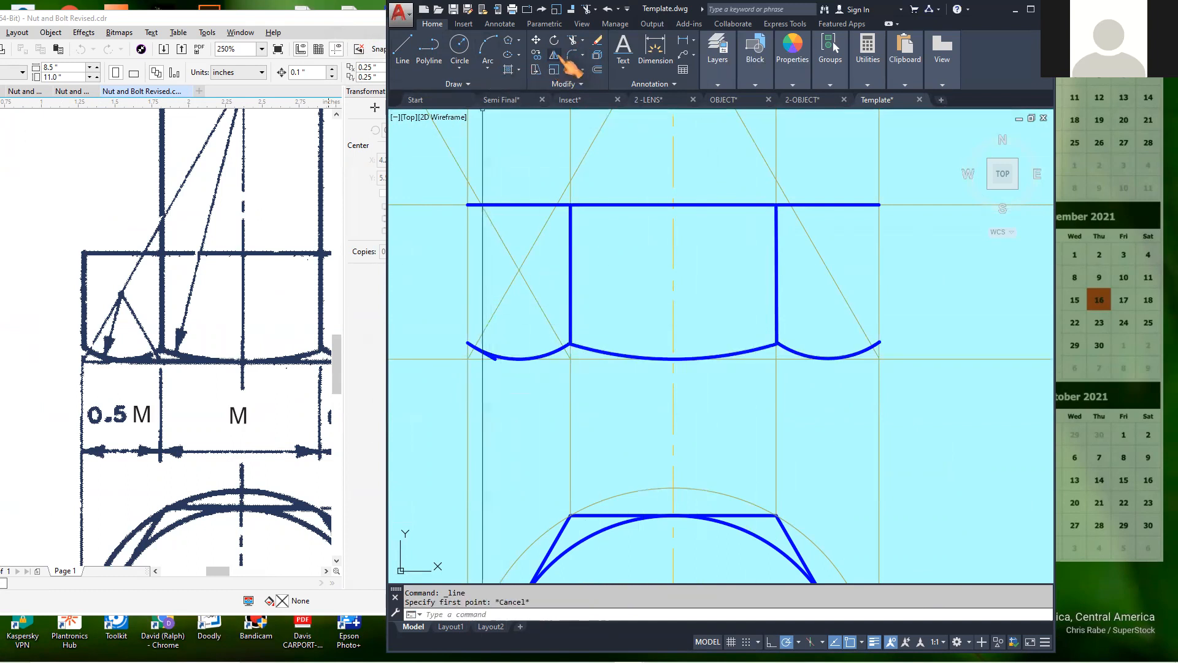
scroll(494, 355, "up", 4)
scroll(479, 359, "down", 6)
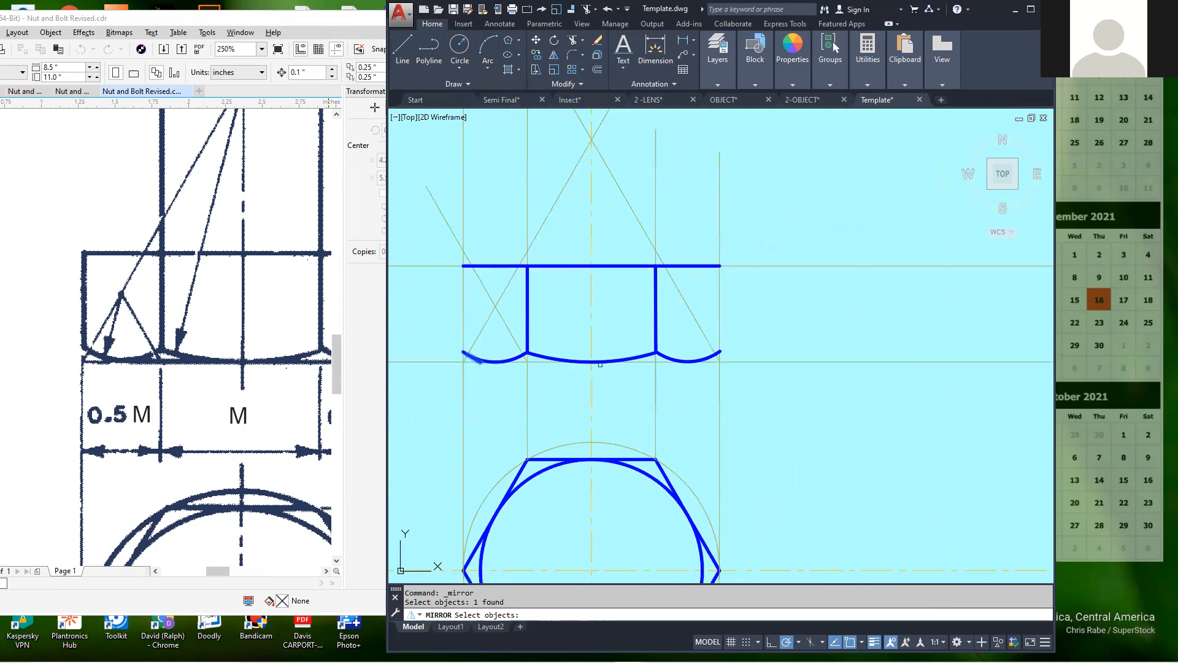
left_click(591, 362)
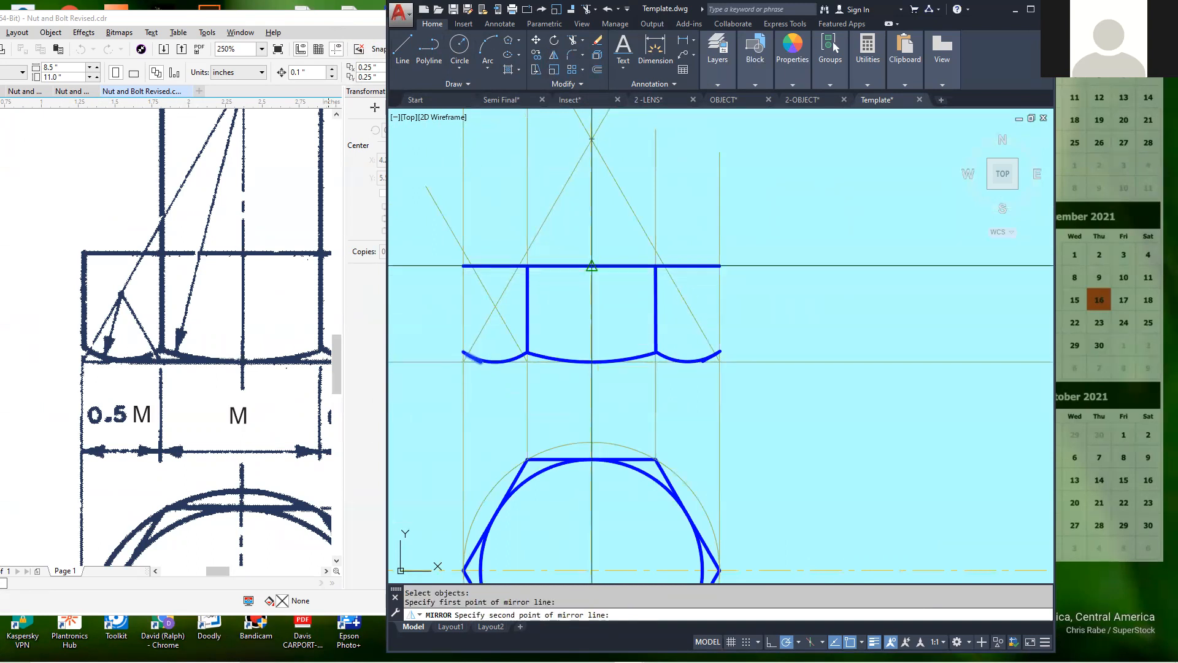
left_click(591, 265)
scroll(495, 399, "up", 4)
scroll(495, 398, "down", 2)
scroll(515, 381, "up", 2)
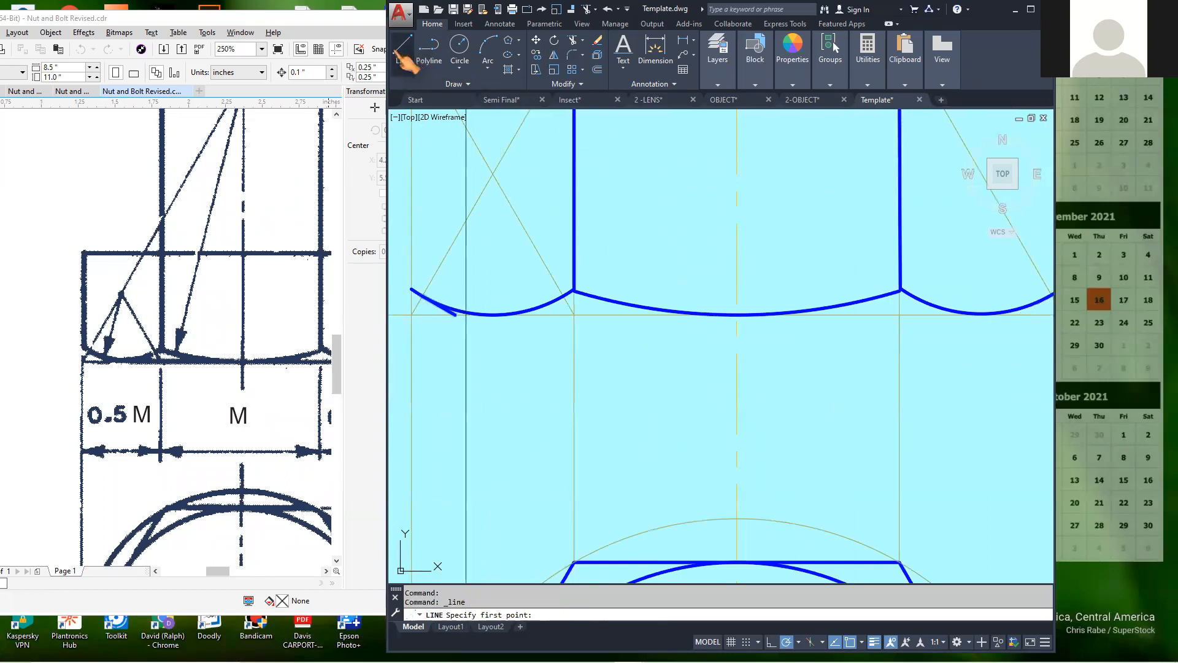
Draw a horizontal line along the bottom of the front view from the left chamfer line's lower end to below the right-hand arc.
left_click(456, 315)
scroll(454, 315, "down", 6)
scroll(543, 323, "up", 6)
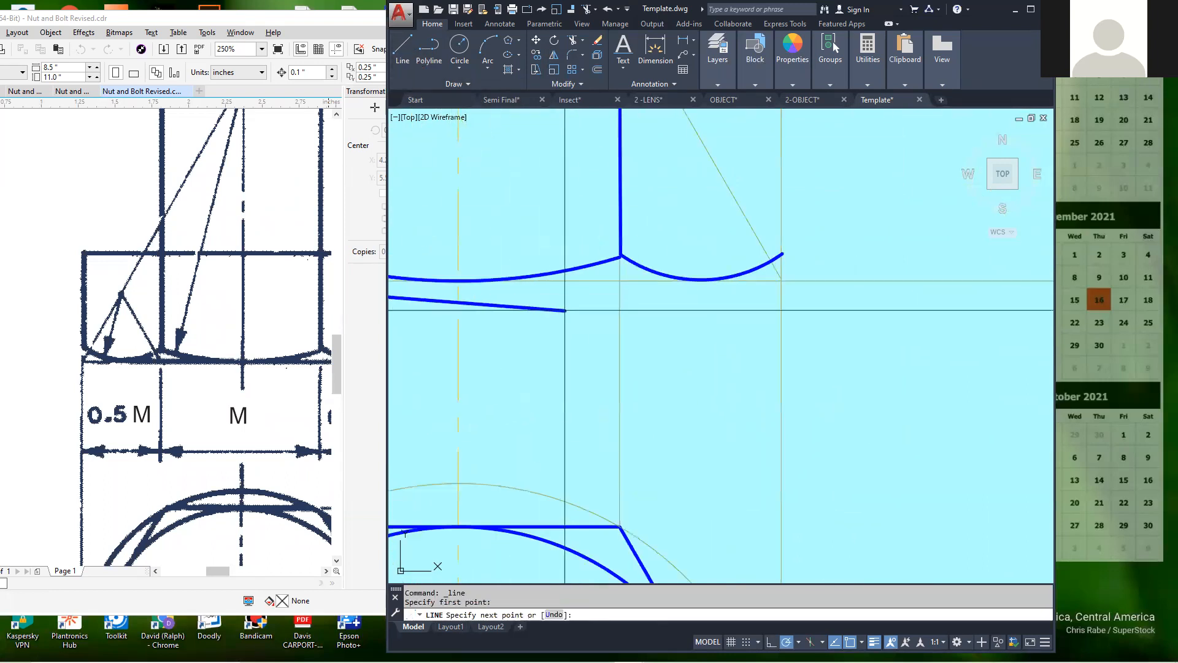
scroll(594, 302, "up", 2)
left_click(774, 266)
right_click(802, 342)
left_click(828, 345)
scroll(816, 347, "down", 4)
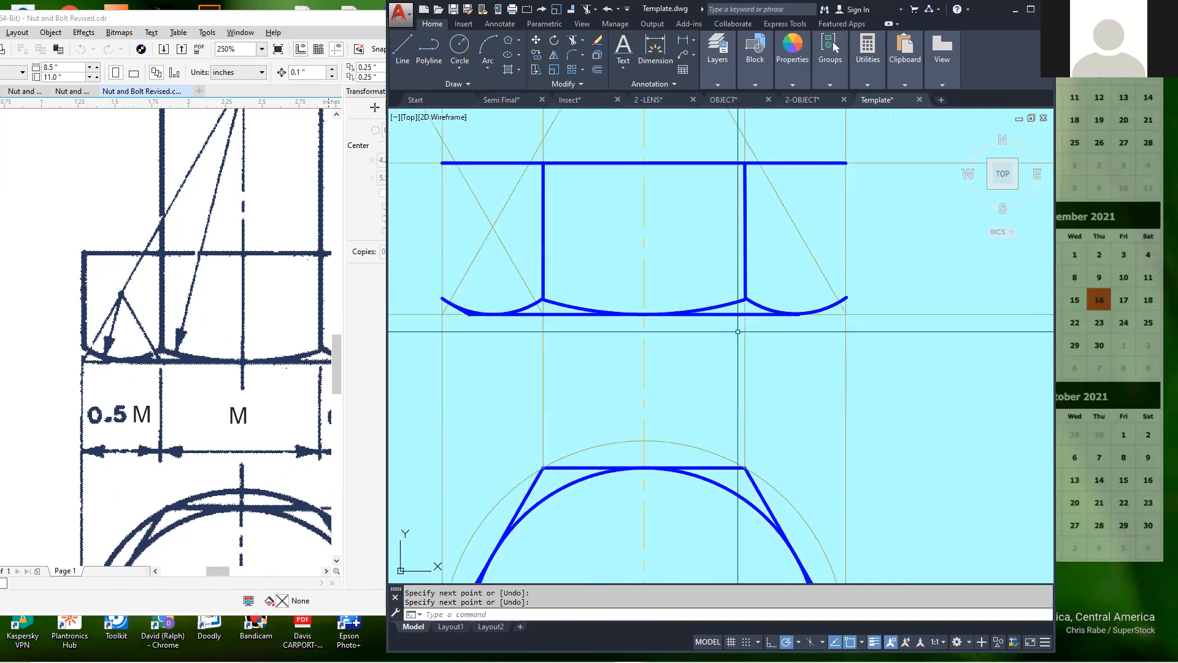
Mirror the left chamfer line about the vertical centre line to the right side, keeping the source object.
left_click(555, 56)
scroll(540, 274, "up", 1)
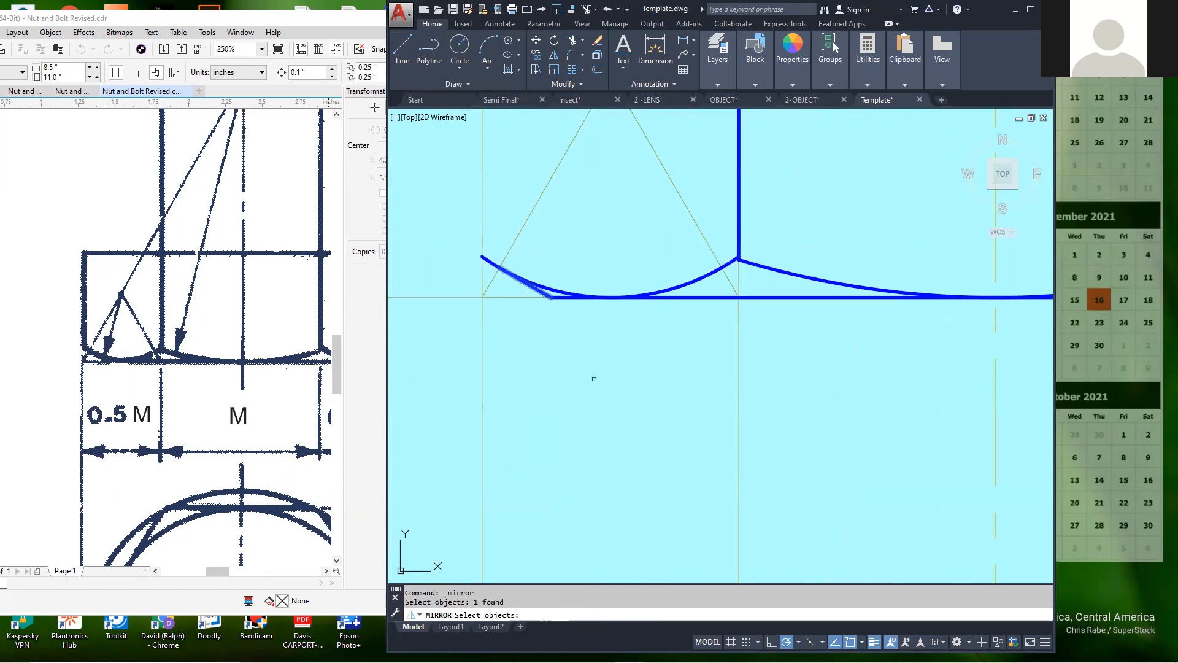
right_click(594, 379)
scroll(577, 372, "down", 5)
left_click(677, 353)
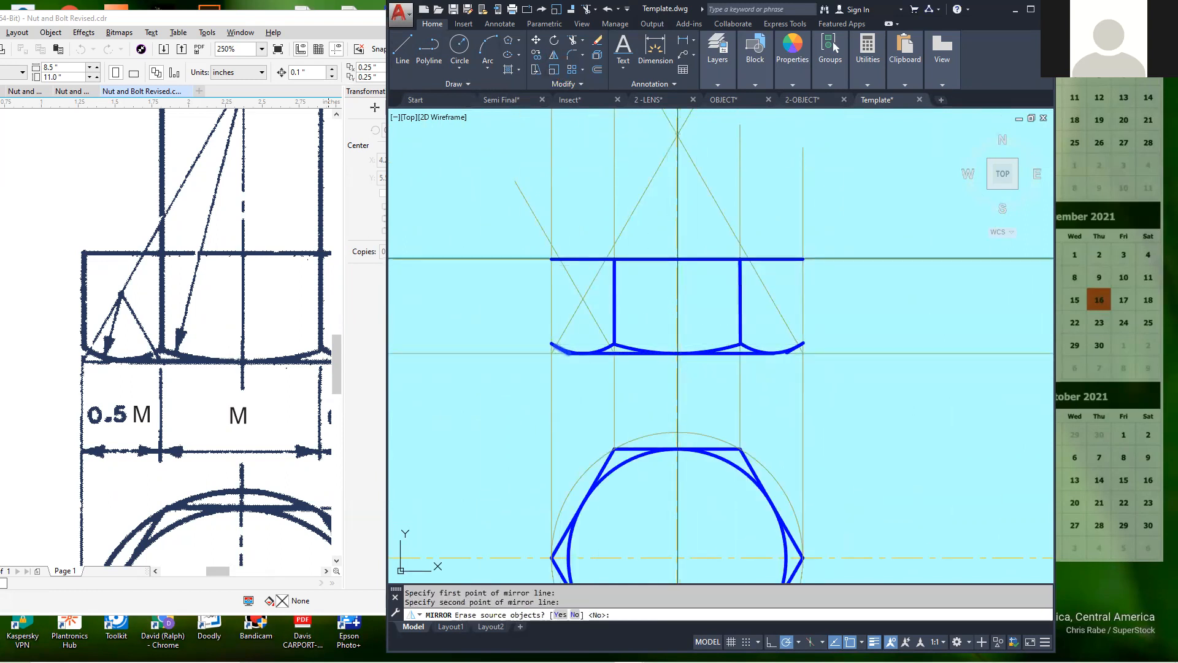
key("Return")
scroll(798, 347, "up", 10)
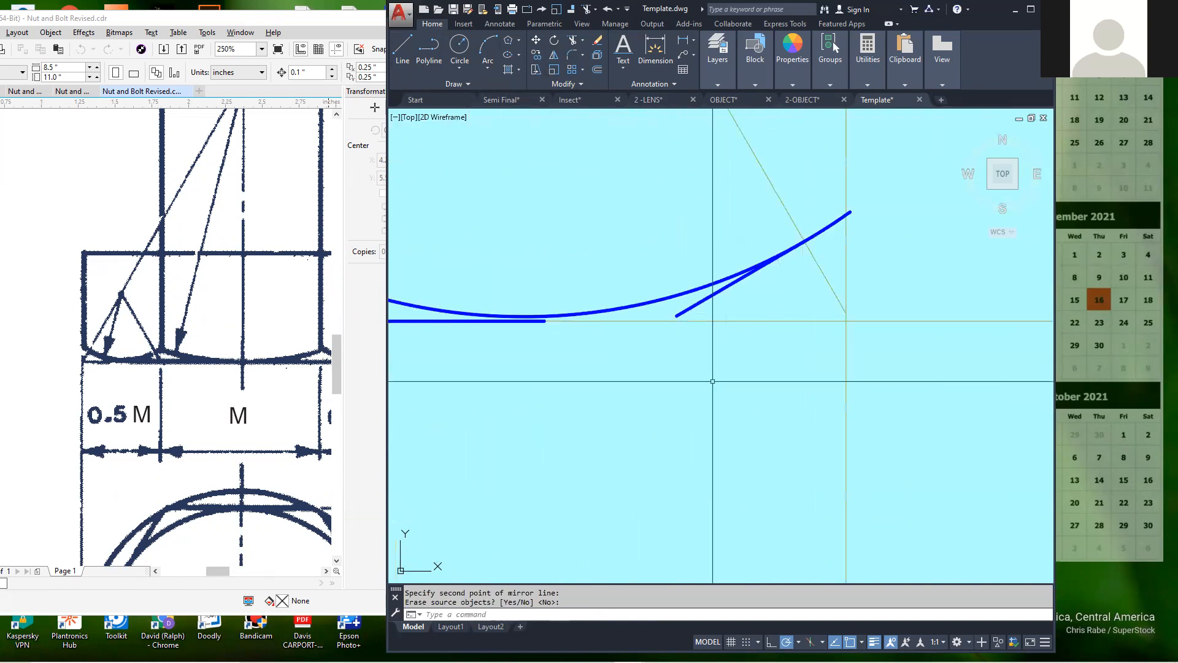
Stretch the right end of the horizontal bottom line to just below the mirrored chamfer line's lower end.
left_click(518, 318)
left_click(526, 328)
left_click(545, 320)
left_click(545, 320)
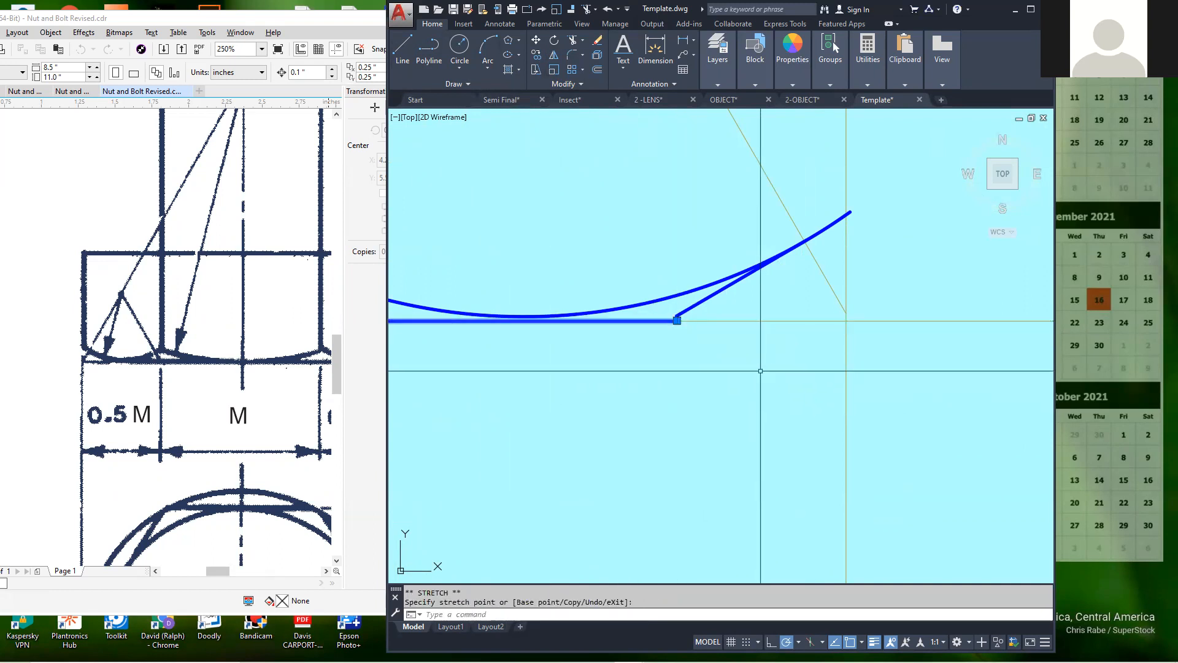
key("Escape")
Fillet the horizontal bottom line and the right chamfer line into a sharp corner.
scroll(724, 316, "up", 4)
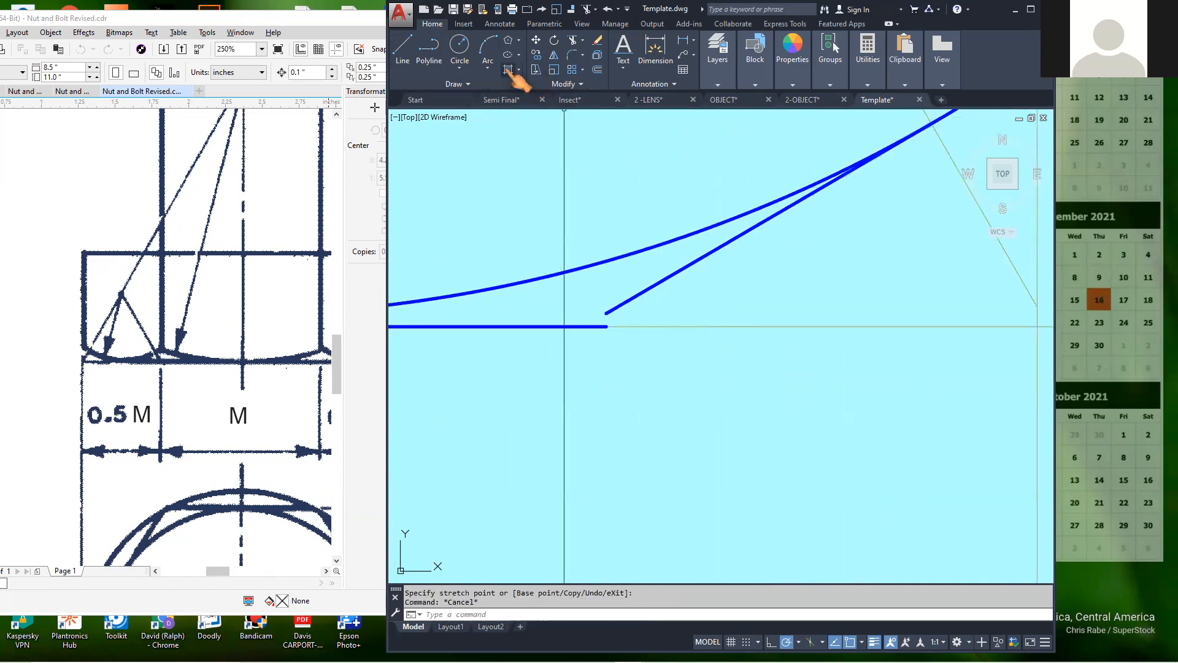
left_click(490, 48)
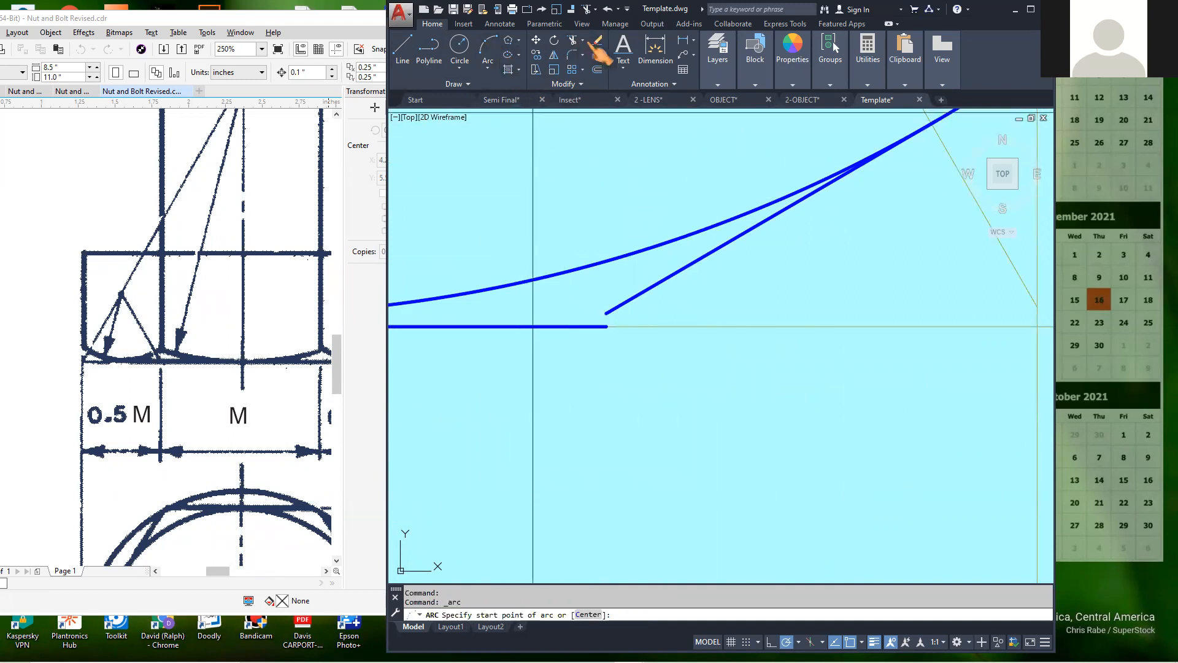
left_click(572, 56)
left_click(596, 327)
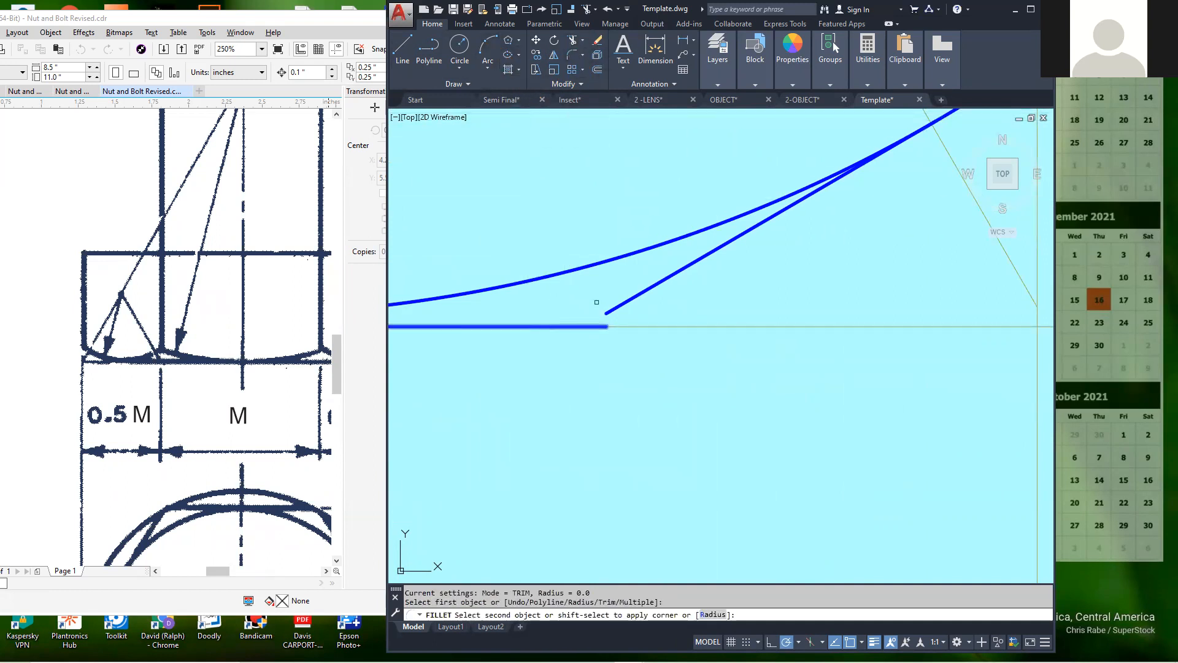
left_click(623, 304)
scroll(710, 323, "down", 4)
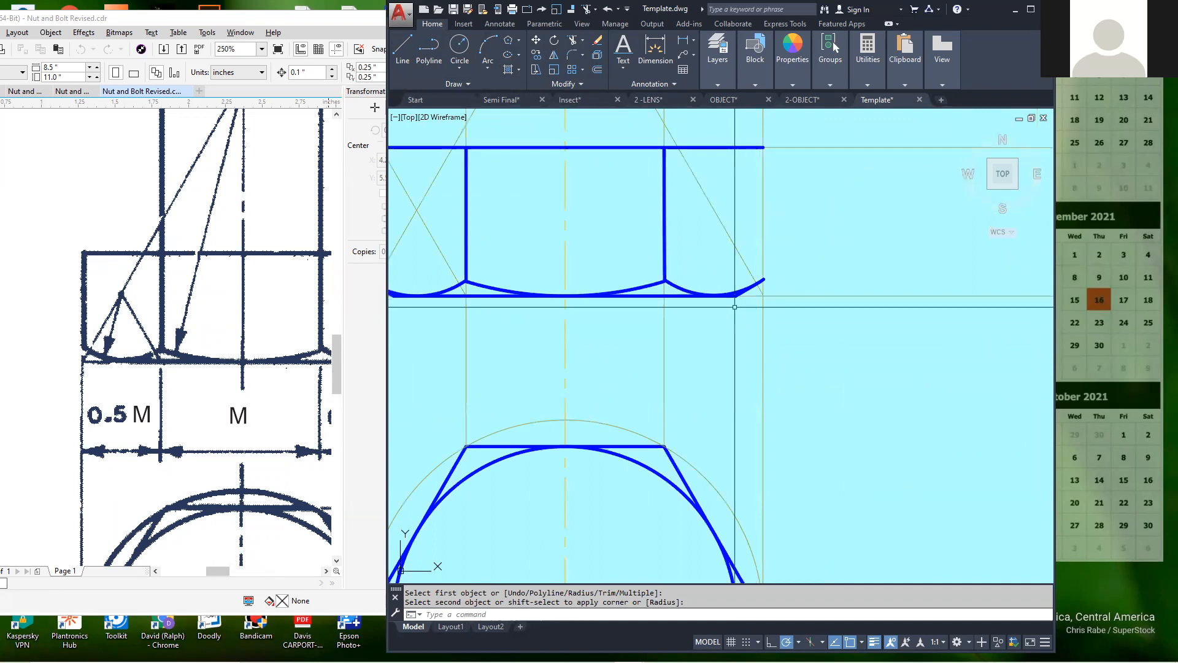
scroll(748, 251, "up", 4)
scroll(749, 251, "down", 5)
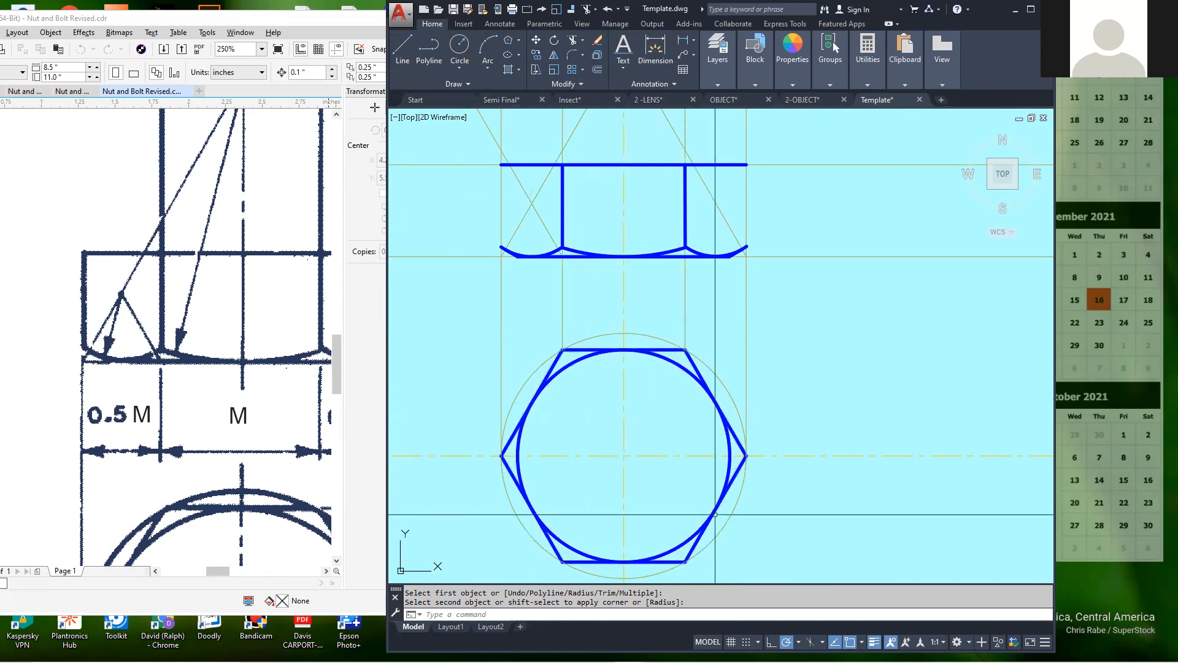
Draw the front view's left vertical edge from the top line's left end down to the left arc's outer end.
scroll(719, 505, "down", 2)
scroll(593, 479, "up", 6)
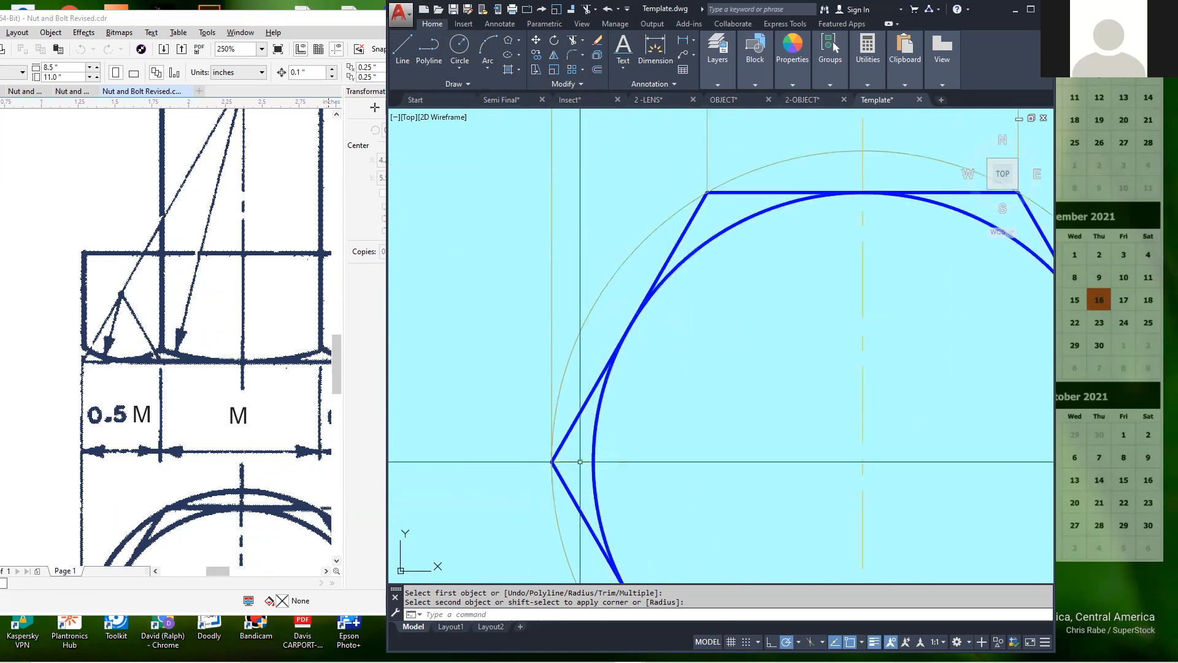
scroll(706, 252, "down", 4)
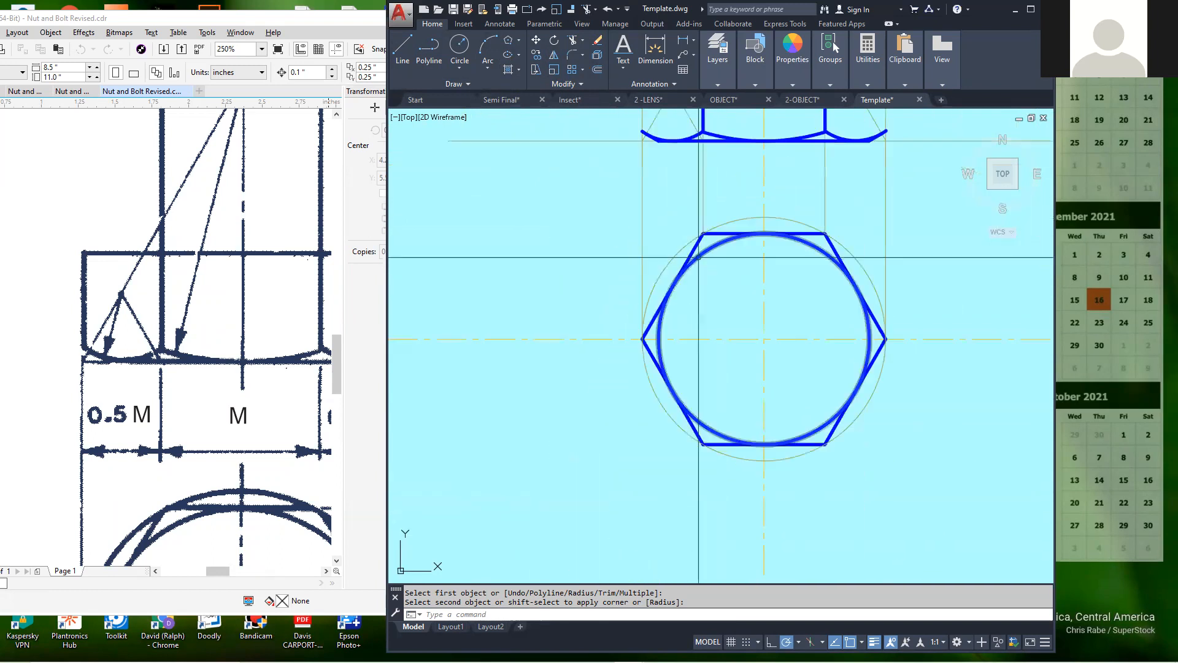
scroll(713, 354, "down", 2)
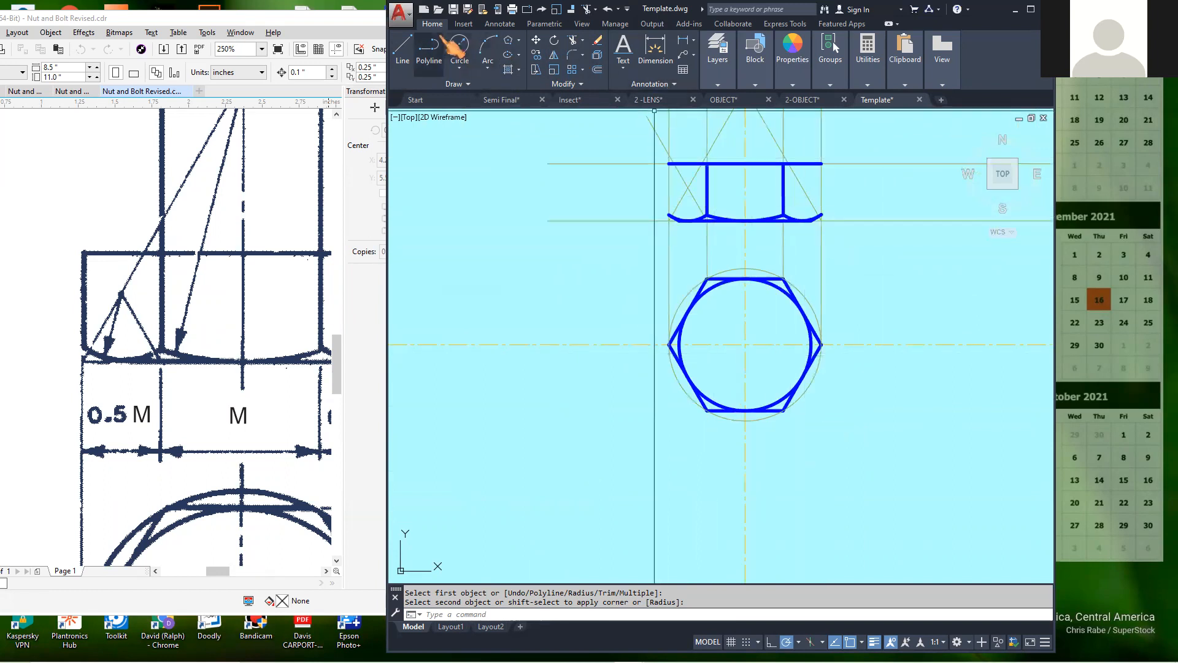
left_click(405, 49)
left_click(669, 163)
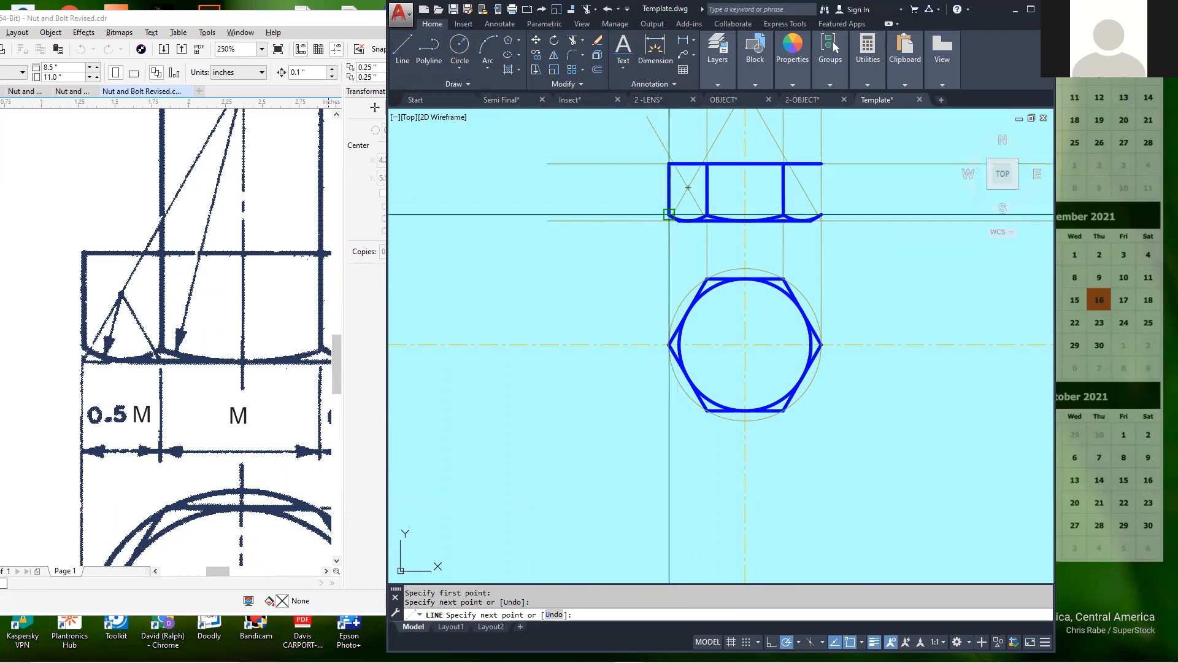
scroll(671, 214, "up", 4)
key("Escape")
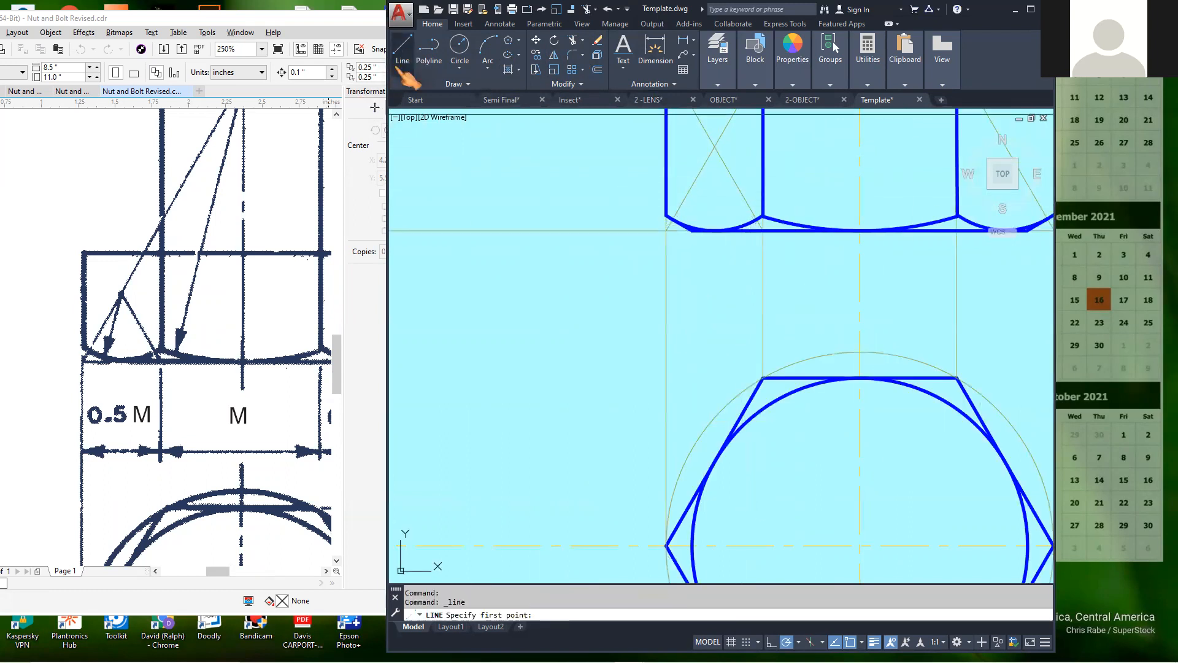
Draw the front view's right vertical edge from the top line's right end down to the right arc's outer end.
scroll(479, 184, "down", 2)
scroll(681, 119, "up", 2)
left_click(681, 118)
left_click(681, 249)
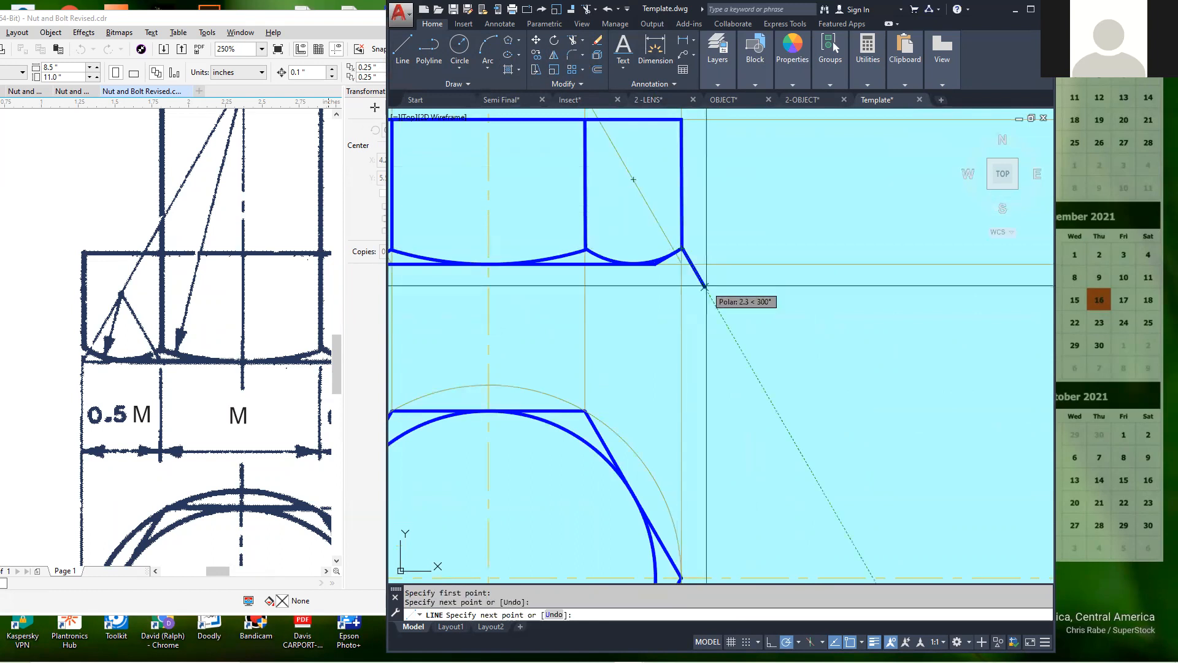
right_click(684, 265)
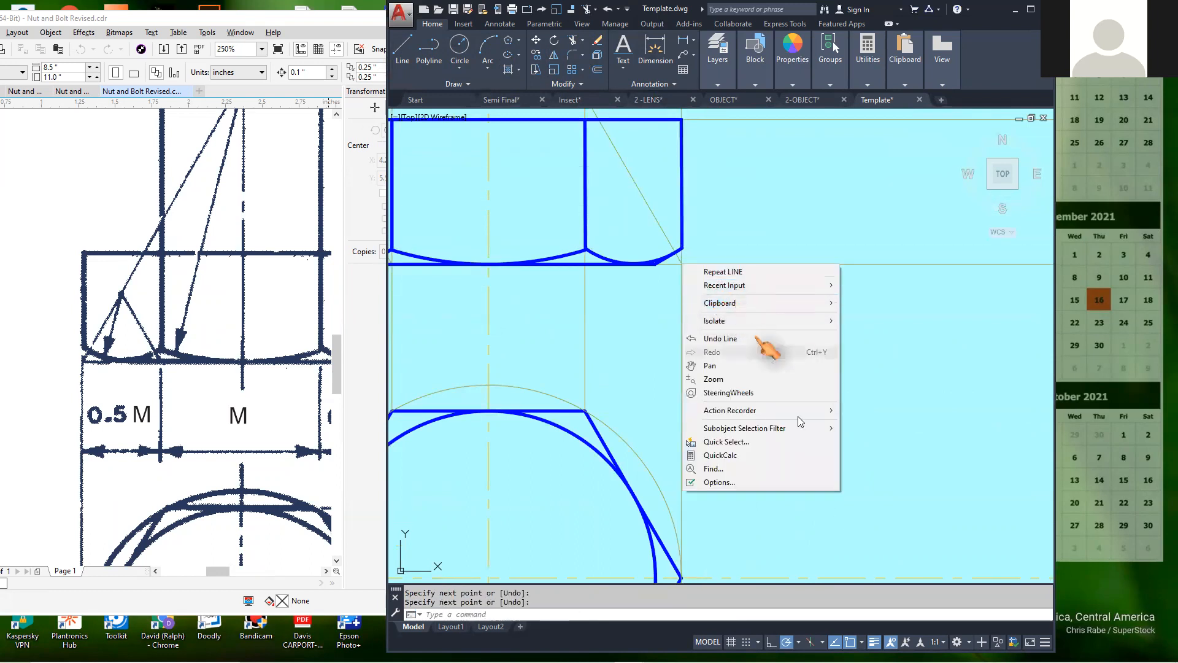
left_click(891, 429)
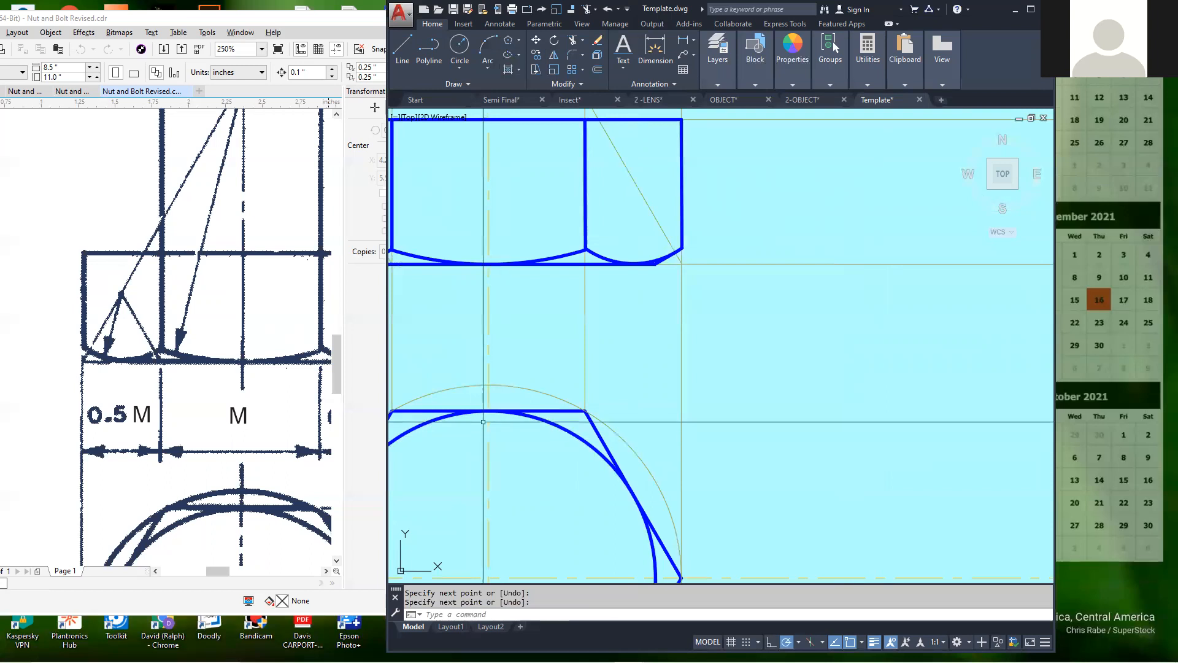
Extend the two horizontal construction lines at the front view's upper and lower edges farther right to about the same length.
scroll(522, 411, "down", 8)
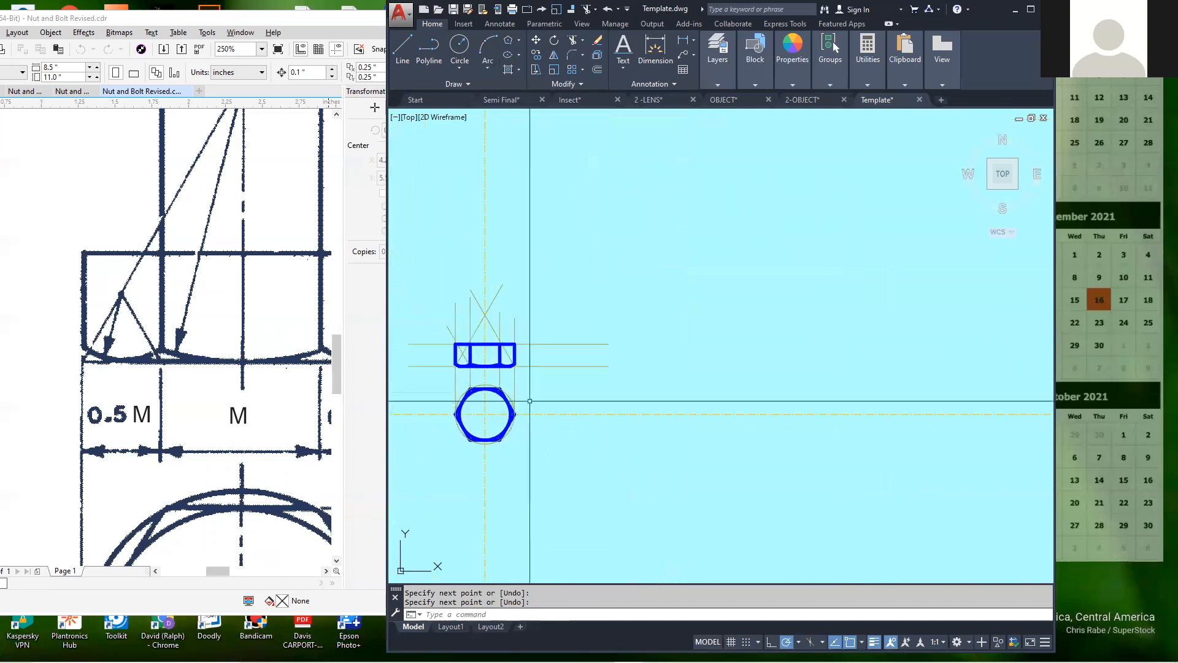
scroll(535, 409, "up", 2)
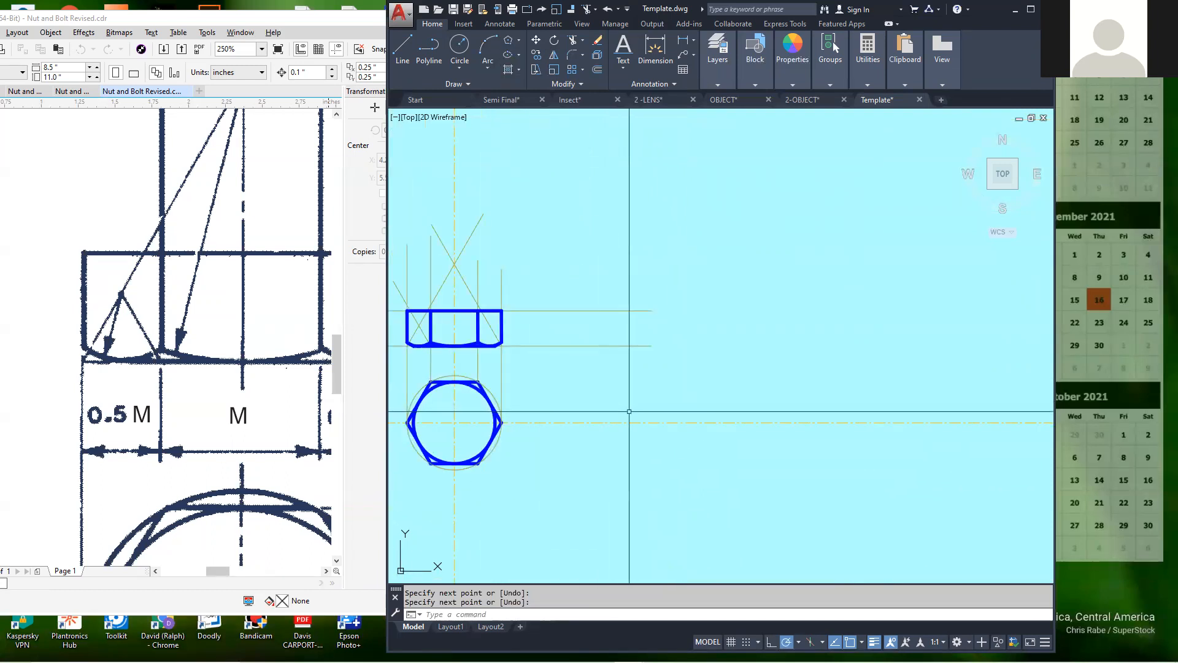
left_click(640, 312)
left_click(652, 311)
left_click(766, 310)
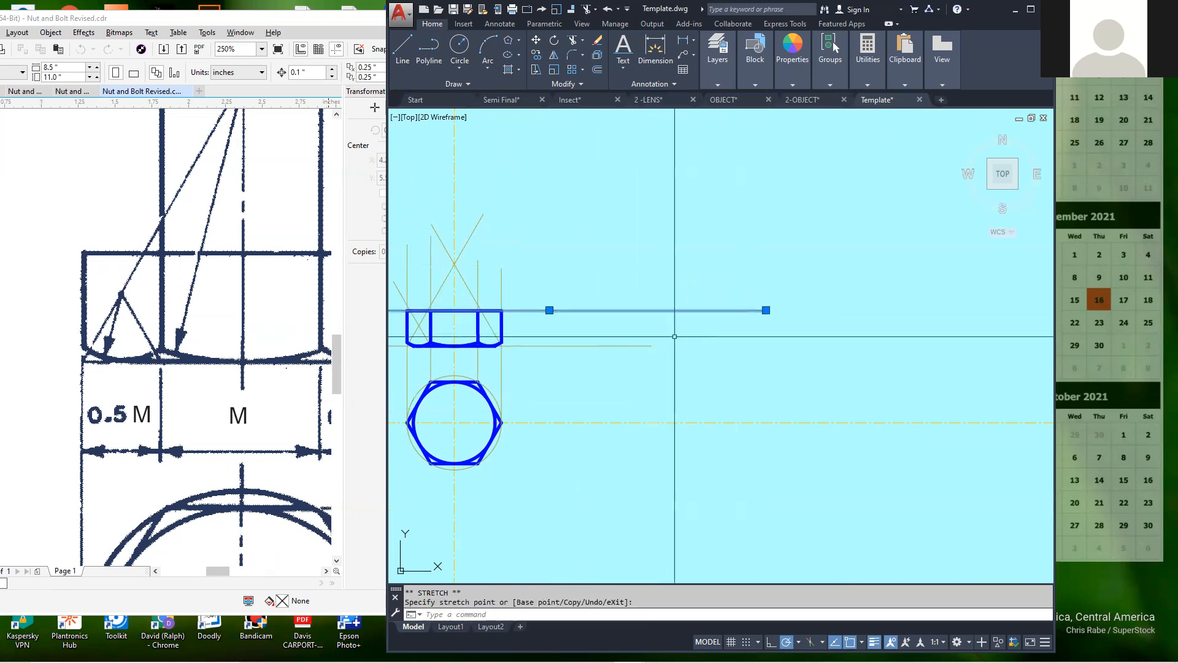
left_click(638, 345)
left_click(651, 346)
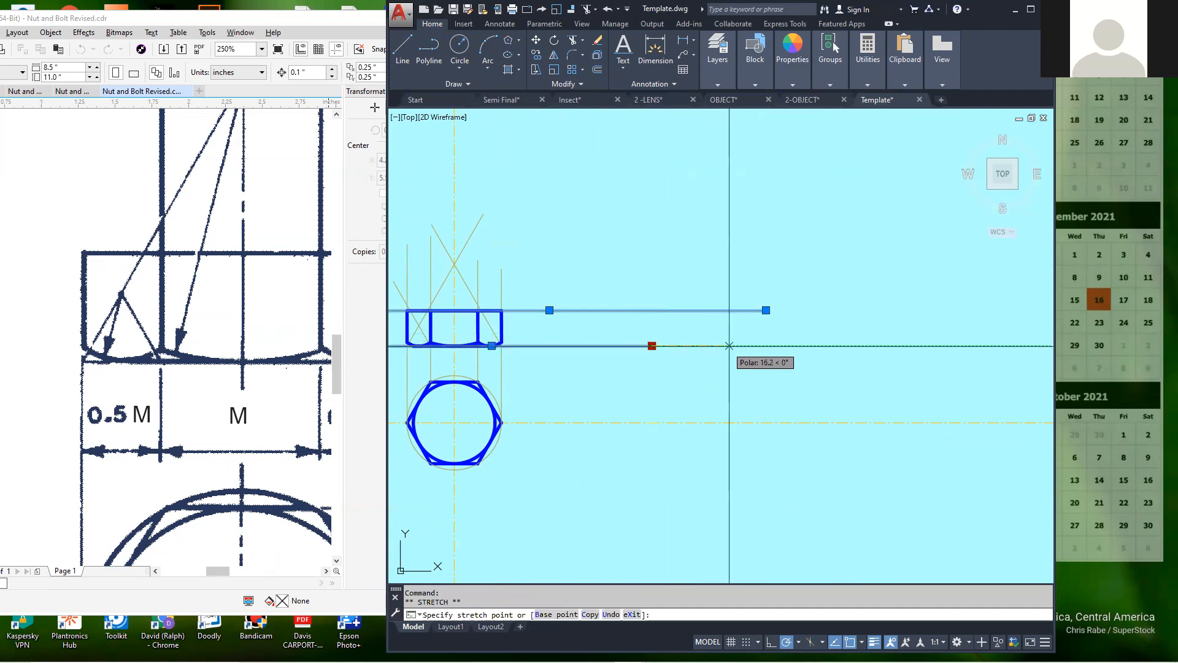
left_click(767, 345)
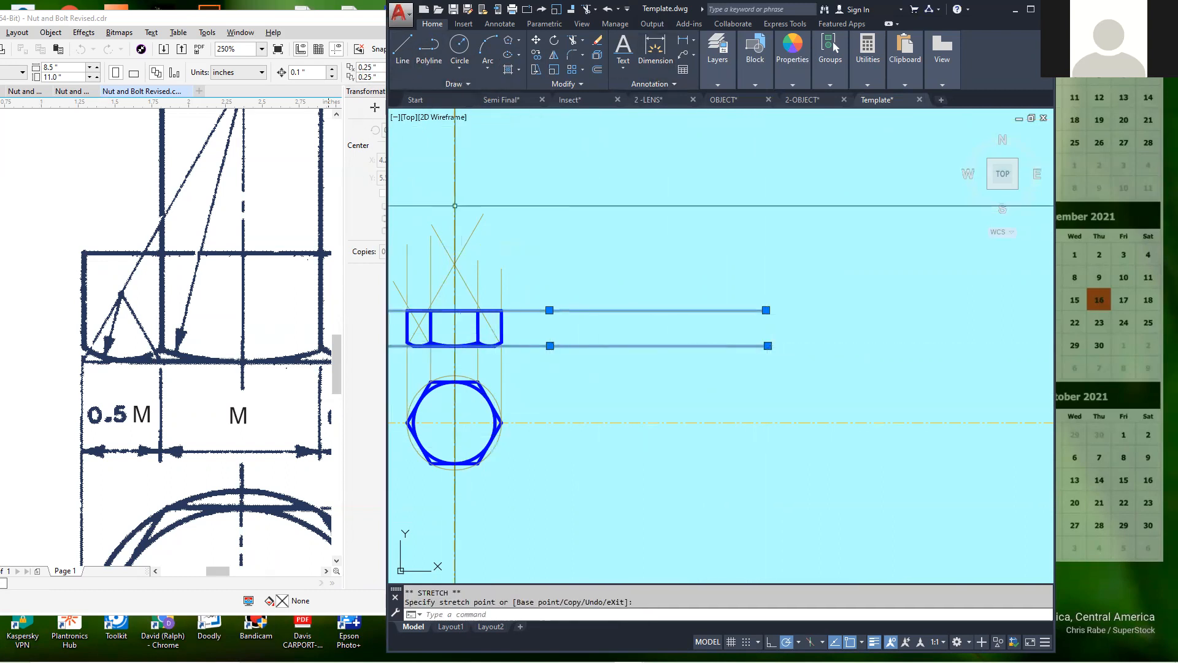
Draw a diagonal projection line about 44 units long at 315° from just below and right of the front view.
left_click(404, 55)
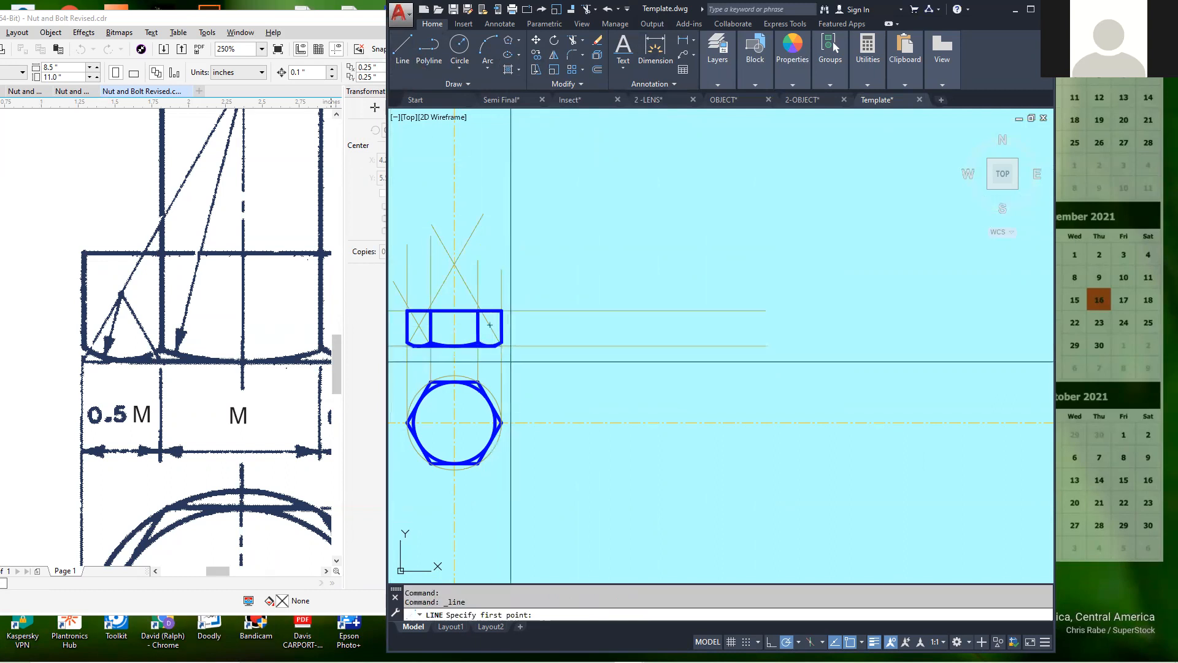
left_click(511, 360)
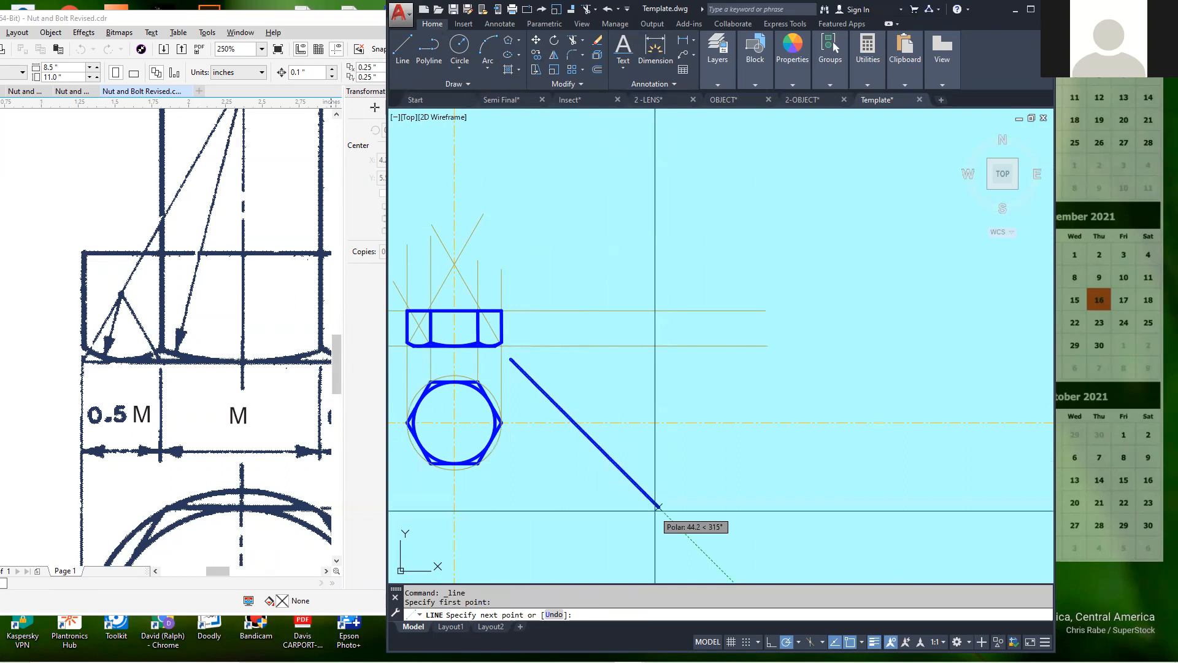
left_click(658, 507)
key("Return")
Maximize the drawing window and make Construction 1 the current layer.
left_click(788, 59)
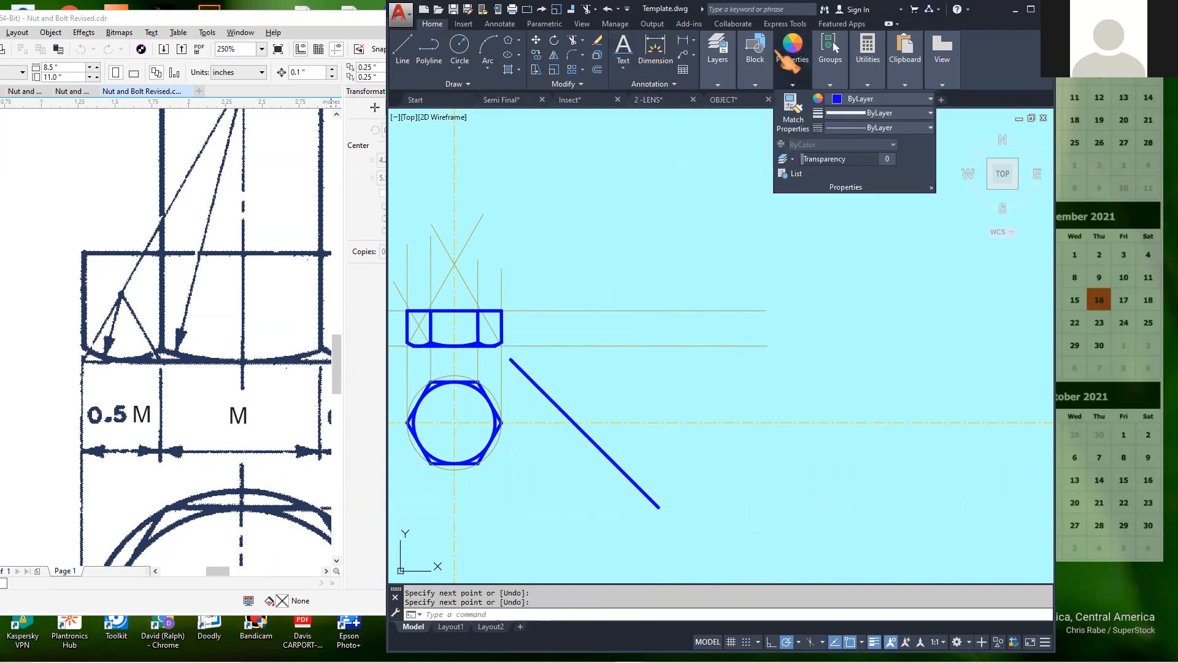
mouse_move(830, 68)
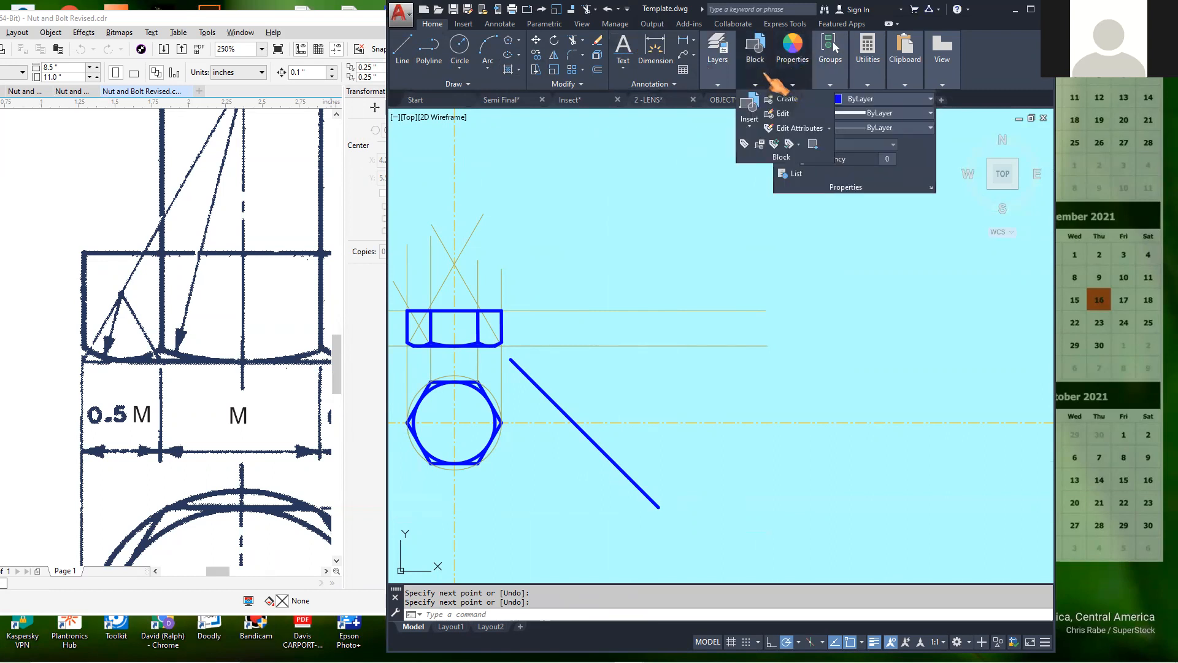
left_click(1035, 10)
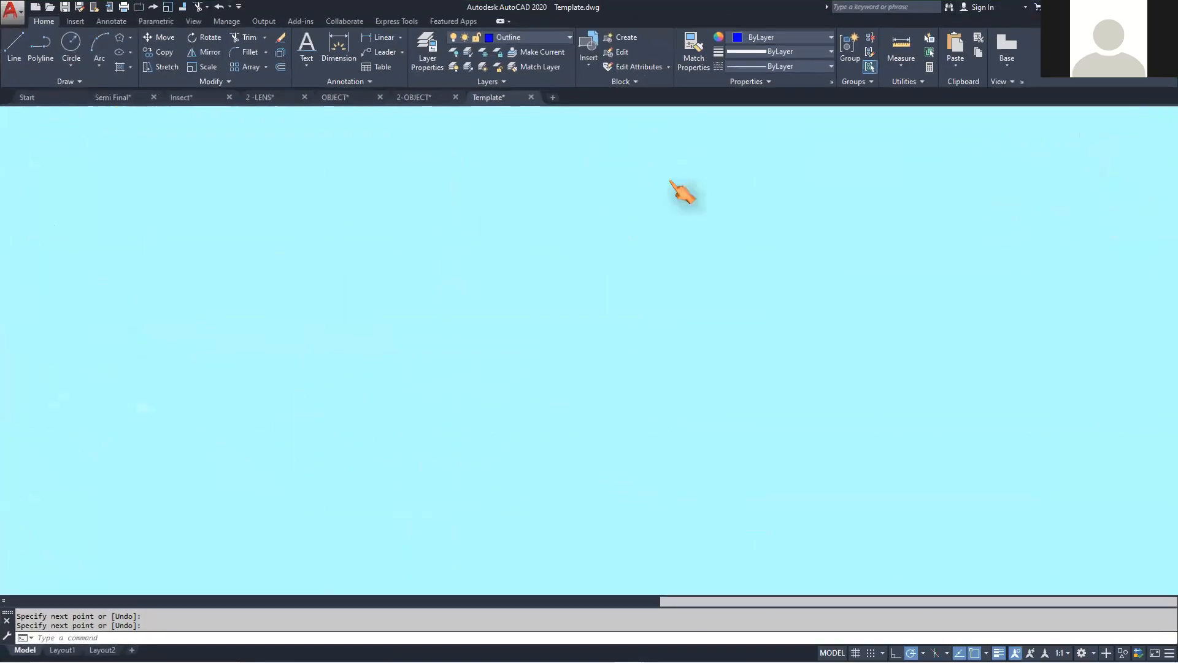
left_click(570, 38)
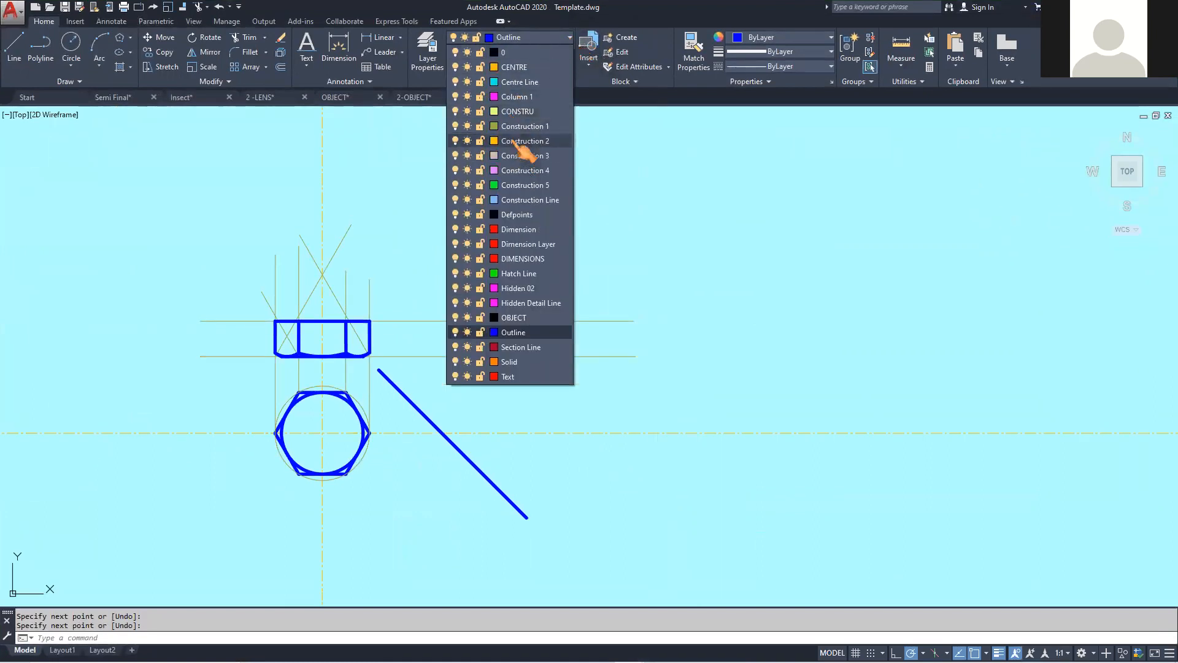
left_click(521, 127)
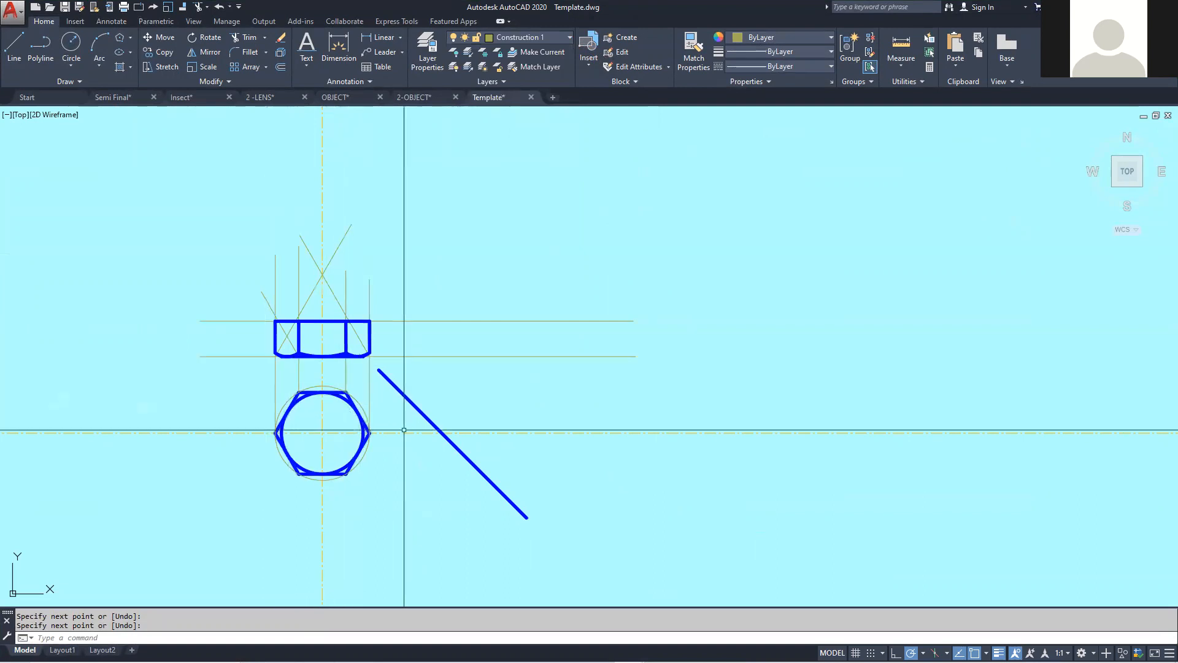
Draw a horizontal projection line from the plan hexagon's upper-right corner to a point beyond the diagonal line.
middle_click_drag(419, 309, 425, 242)
left_click(20, 51)
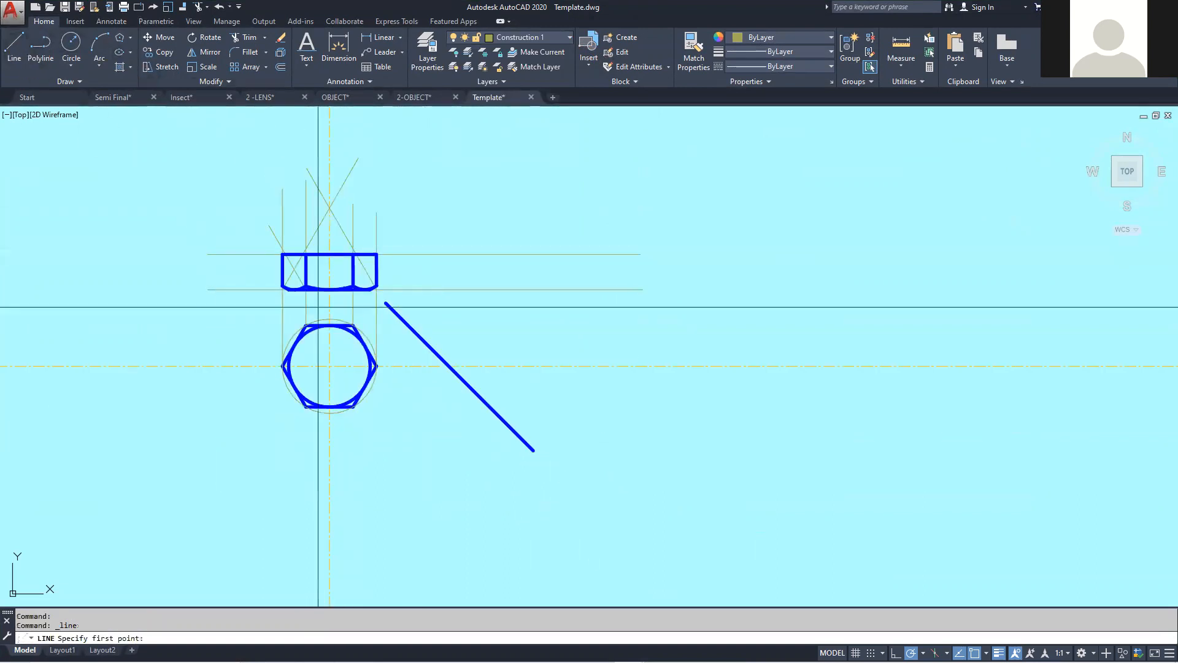
left_click(354, 324)
left_click(444, 325)
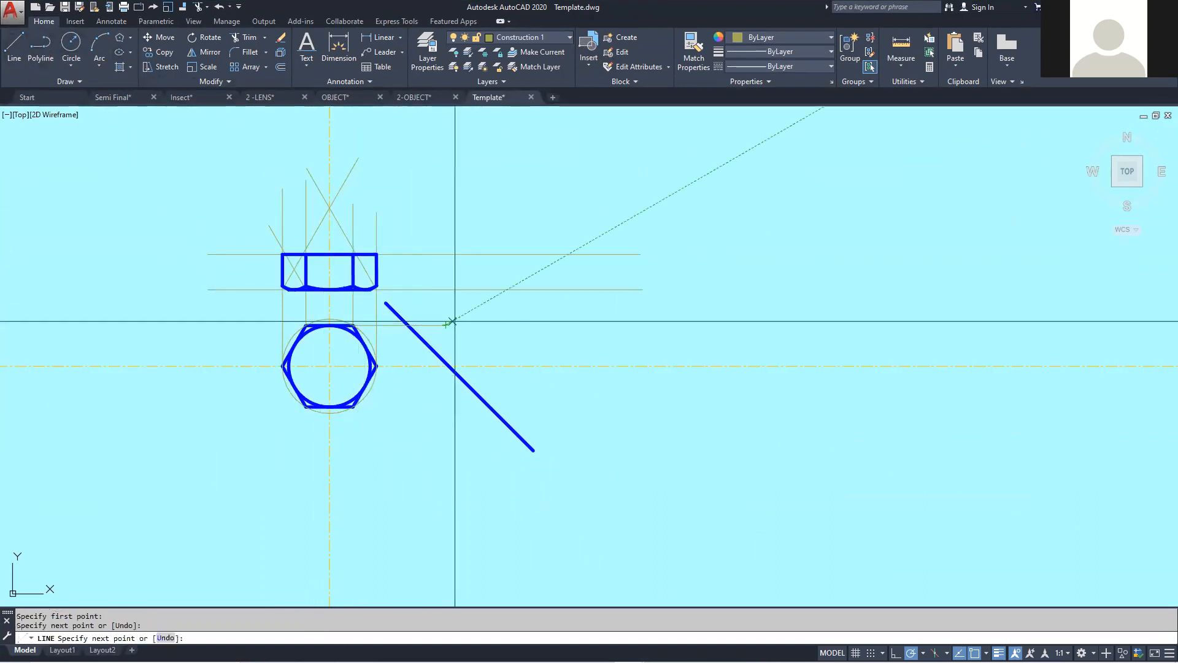
right_click(460, 321)
key("Escape")
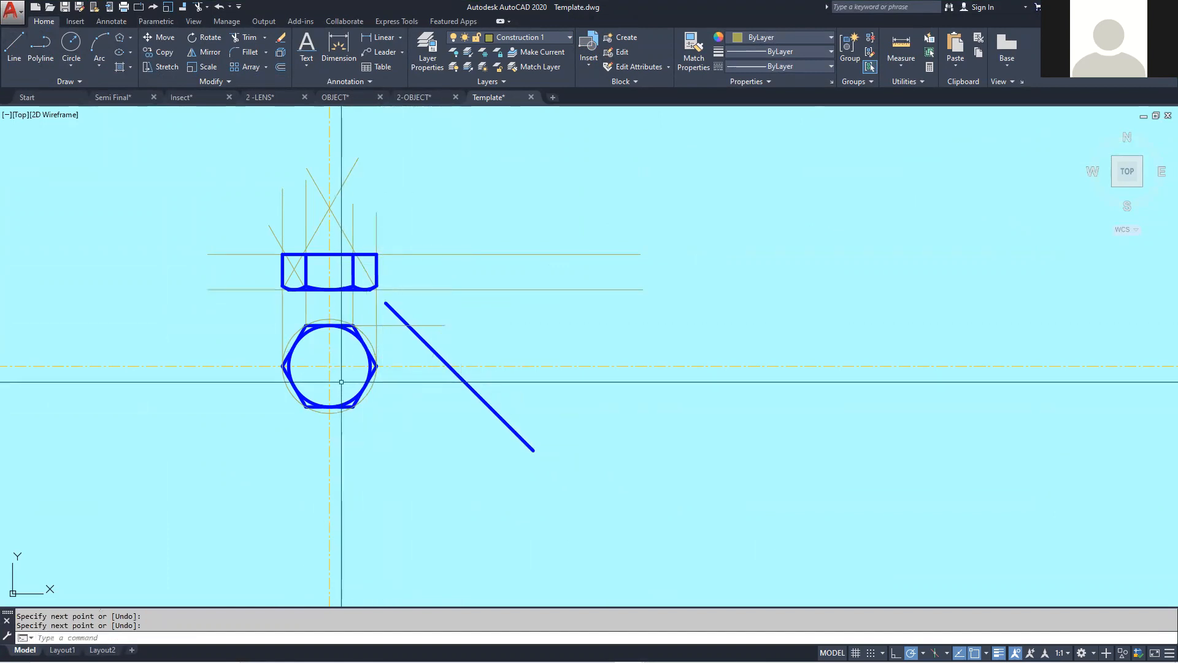
Draw a horizontal projection line from the plan hexagon's lower-right corner to the diagonal line.
key("Return")
left_click(353, 407)
left_click(490, 406)
key("Return")
Project the lower and upper projection lines' intersections with the diagonal vertically up past the front view's upper construction line.
key("Return")
left_click(490, 406)
left_click(489, 147)
key("Return")
key("Return")
left_click(410, 325)
left_click(407, 182)
key("Return")
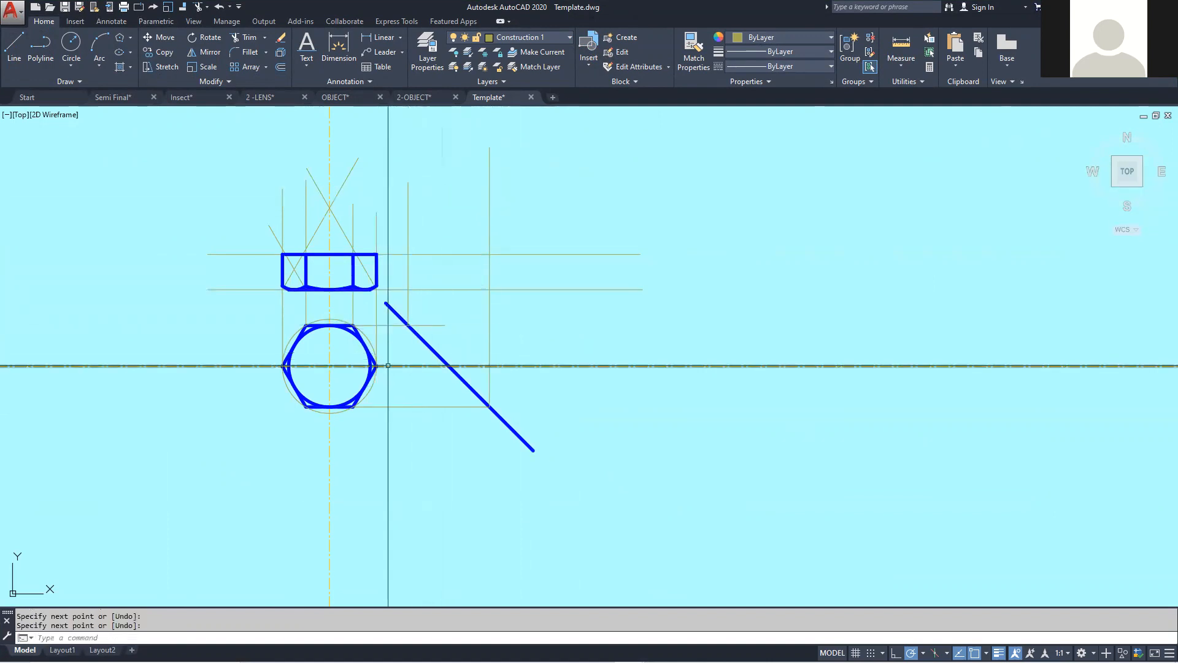
Draw a vertical projection line from the diagonal's intersection with the horizontal centre line up past the upper construction line.
left_click(14, 49)
left_click(449, 366)
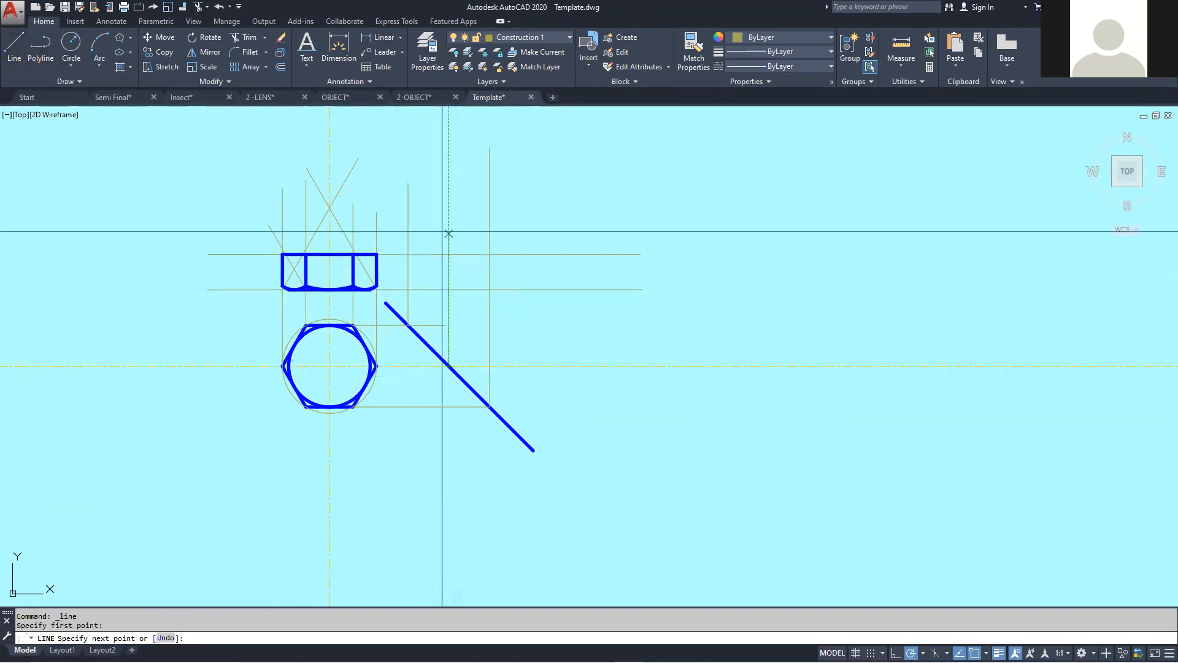
scroll(448, 233, "down", 2)
left_click(447, 203)
key("Return")
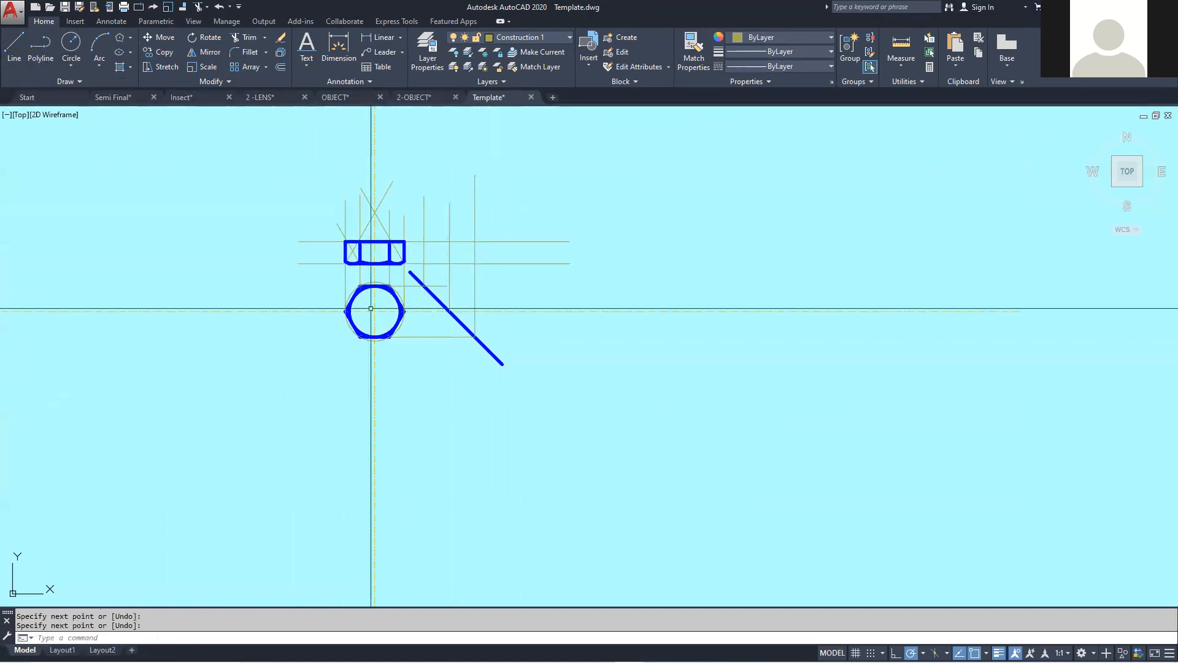
scroll(356, 312, "up", 5)
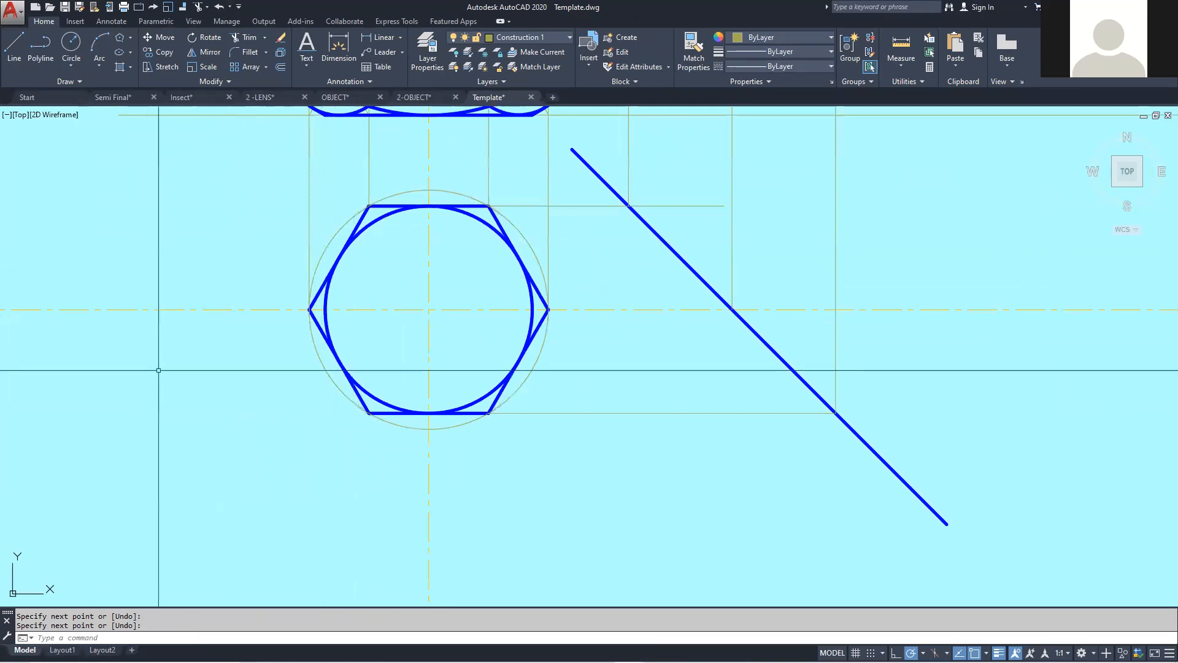
scroll(271, 398, "down", 7)
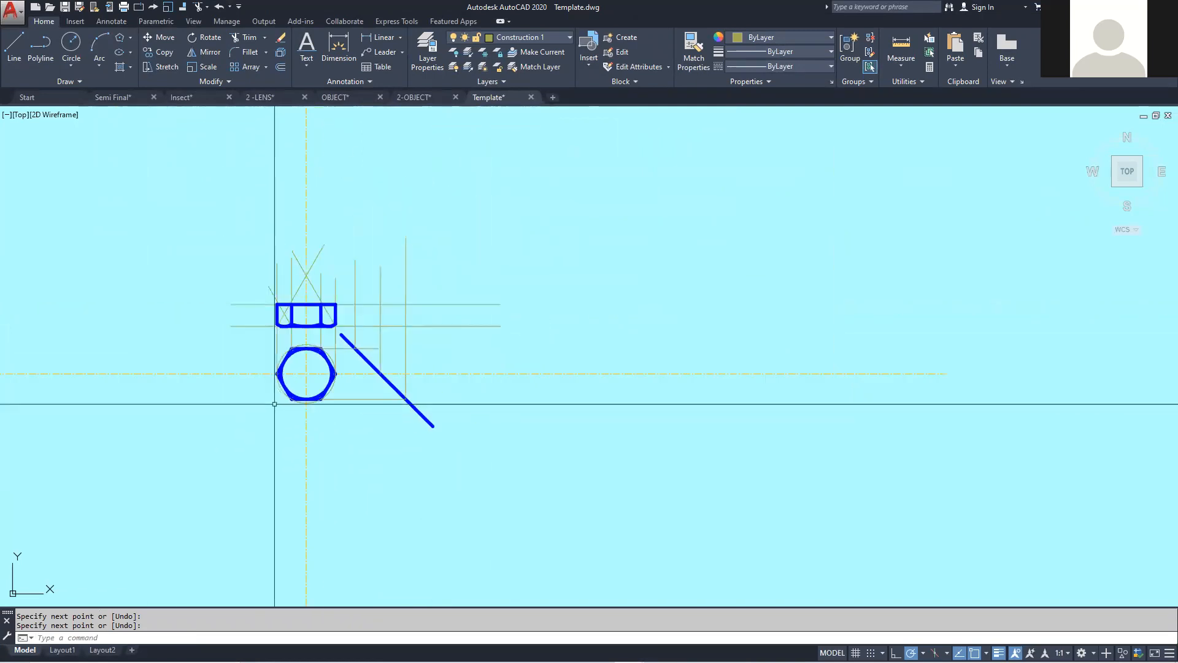
scroll(405, 344, "up", 3)
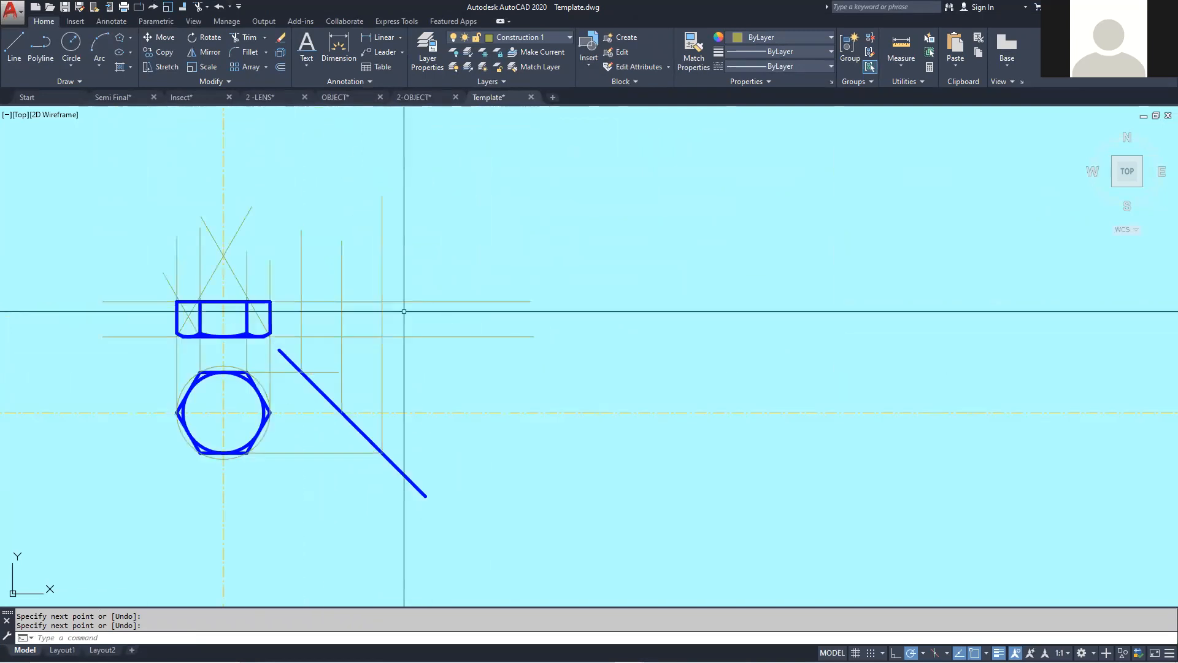
Draw the side view's rectangle on the Outline layer between the outer vertical projection lines and the two horizontal construction lines.
left_click(569, 38)
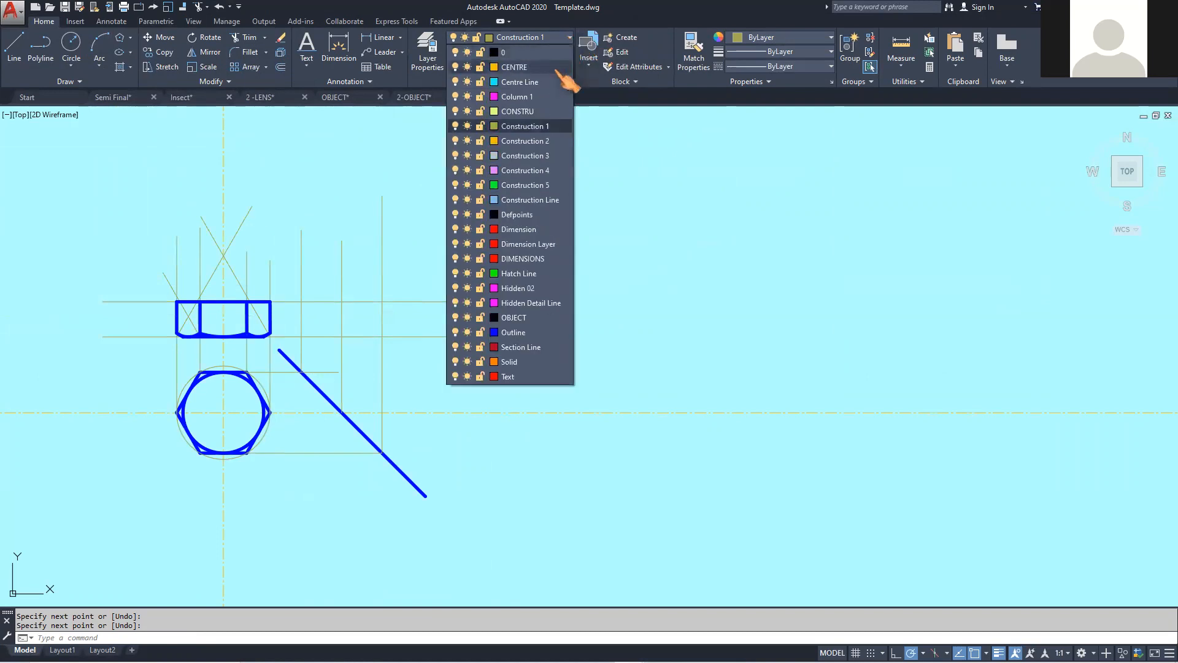
left_click(527, 335)
left_click(13, 44)
left_click(302, 302)
left_click(382, 336)
left_click(301, 301)
key("Return")
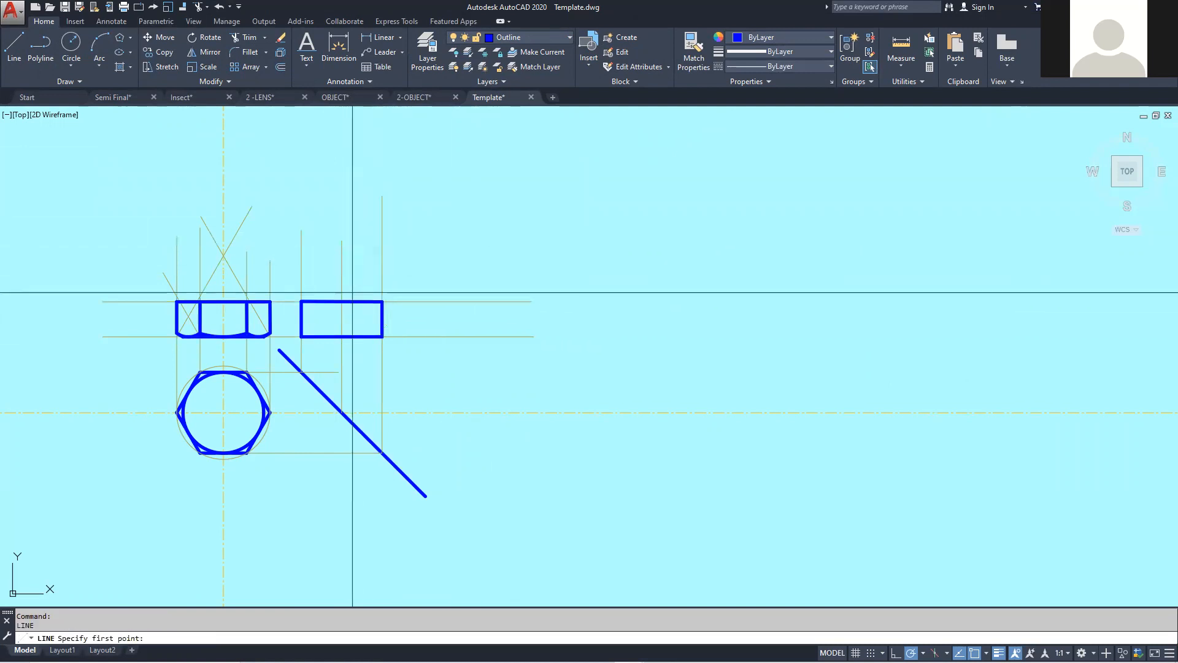
Draw the side view's middle vertical edge along the central projection line between its upper and lower edges.
left_click(342, 327)
left_click(342, 336)
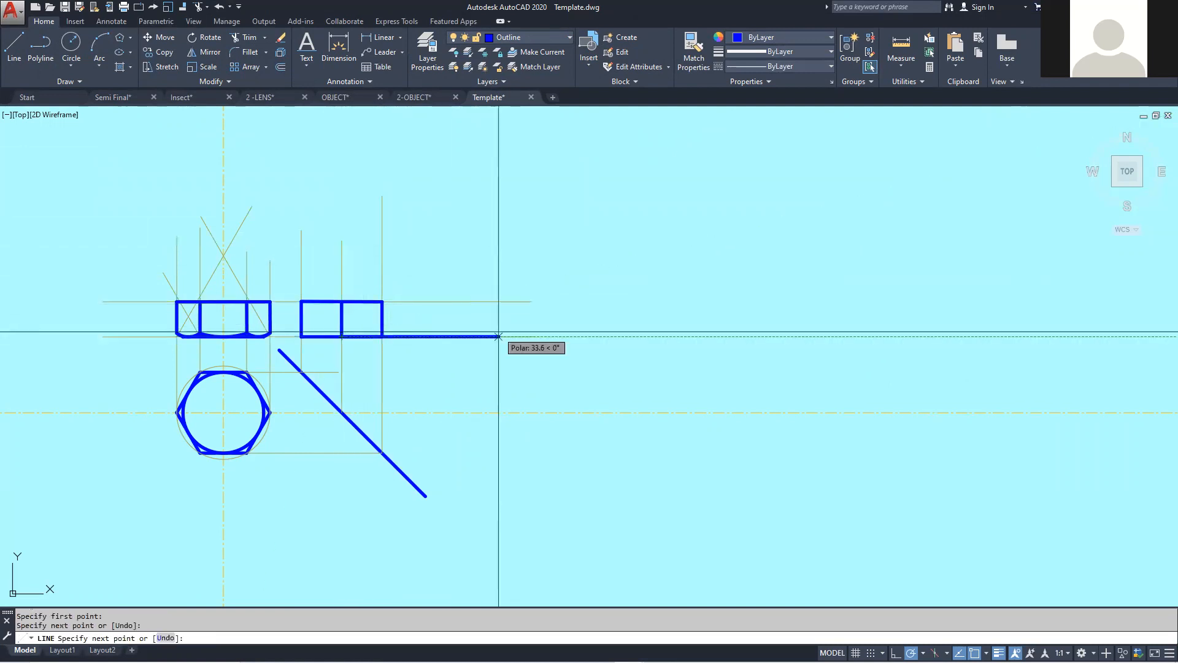
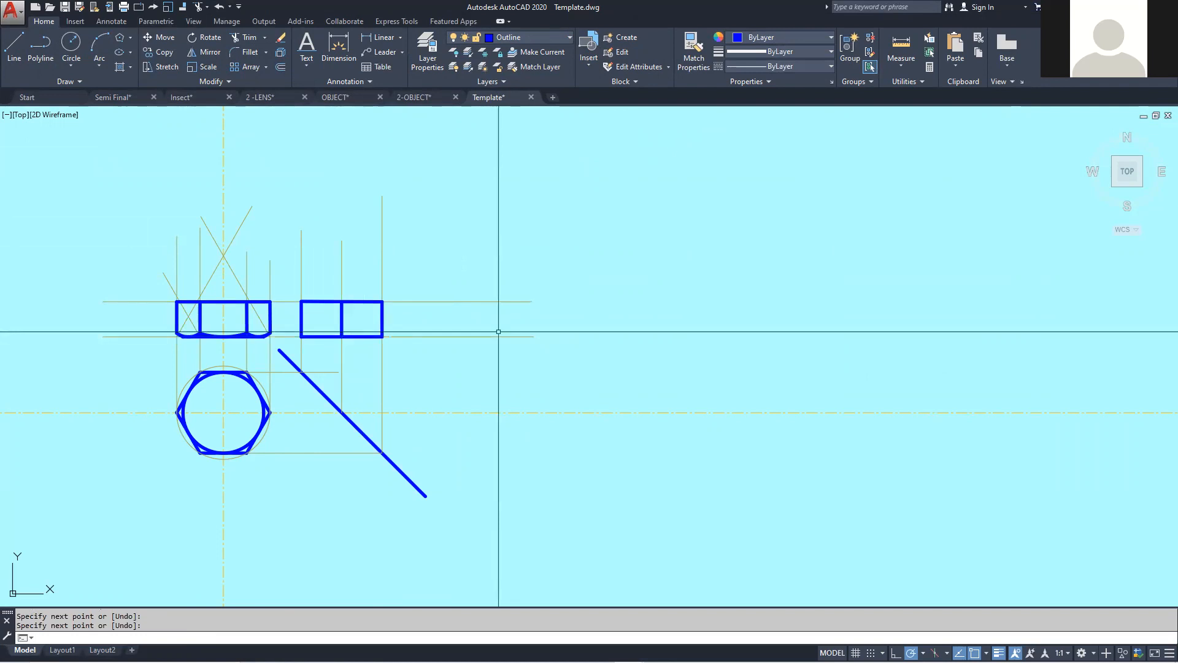
key("Return")
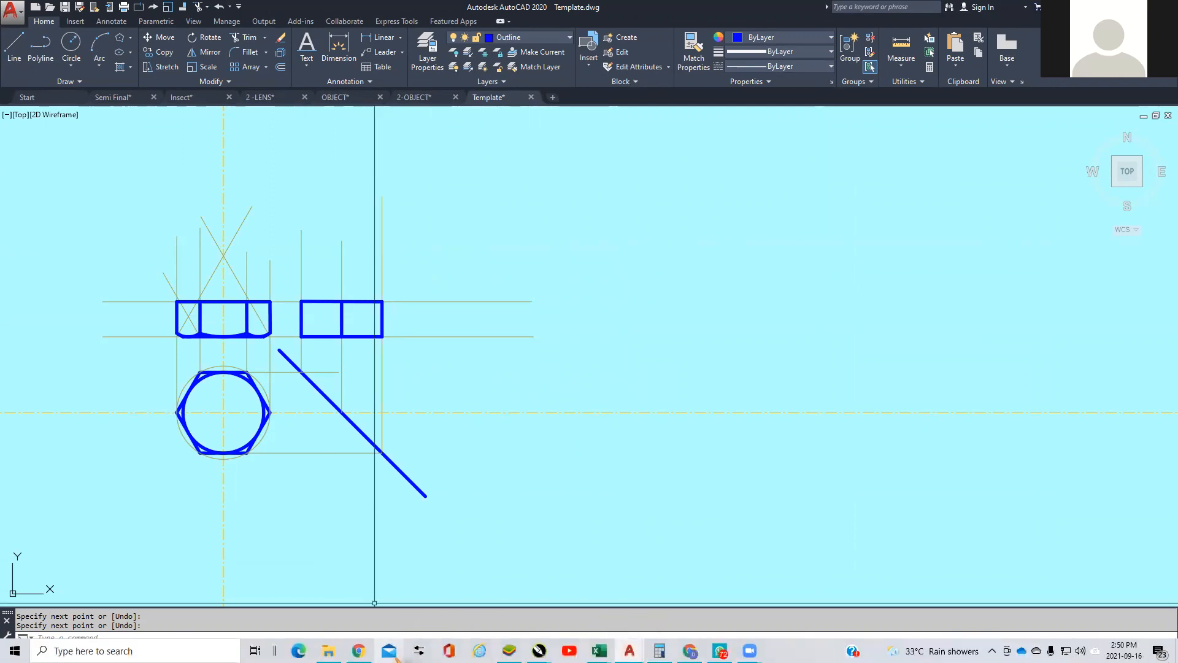
Switch to Nut and Bolt Revised.cdr, examine the arc radius in the head's side view, and return to the AutoCAD drawing.
mouse_move(535, 650)
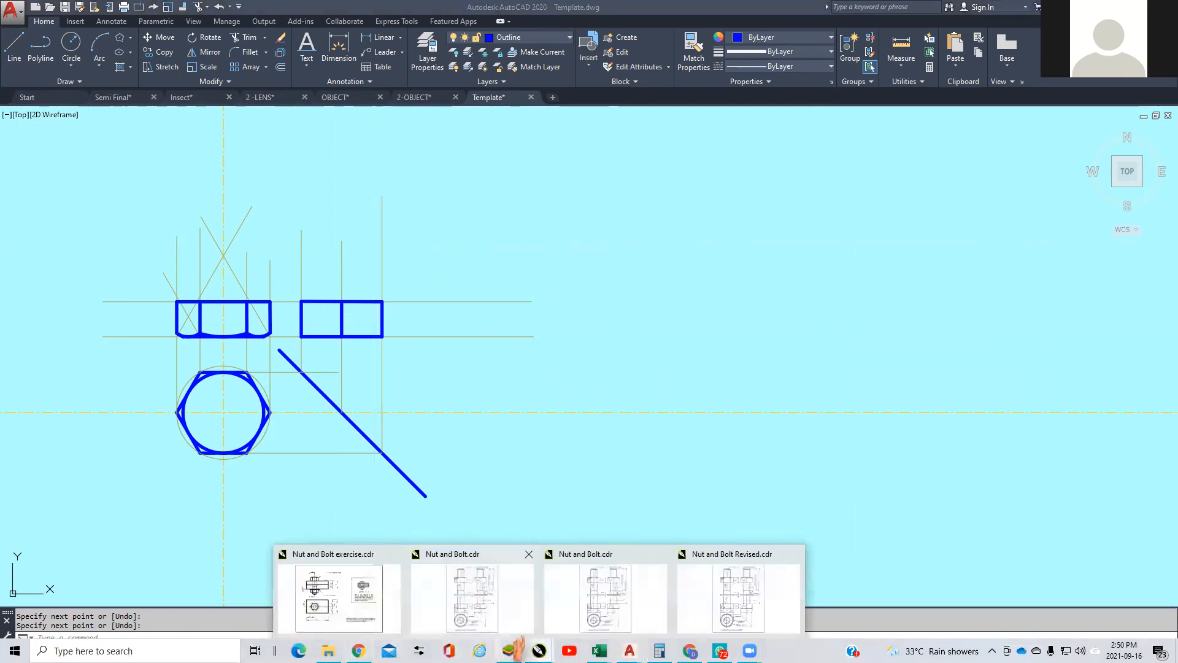
left_click(705, 612)
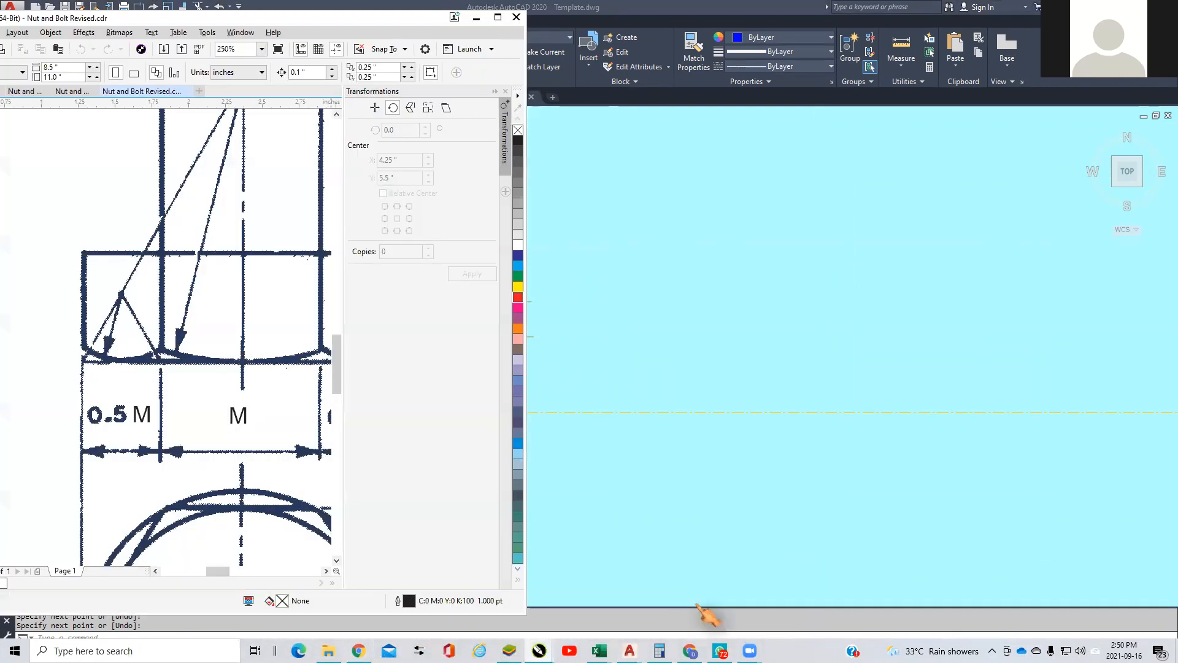
scroll(144, 424, "down", 4)
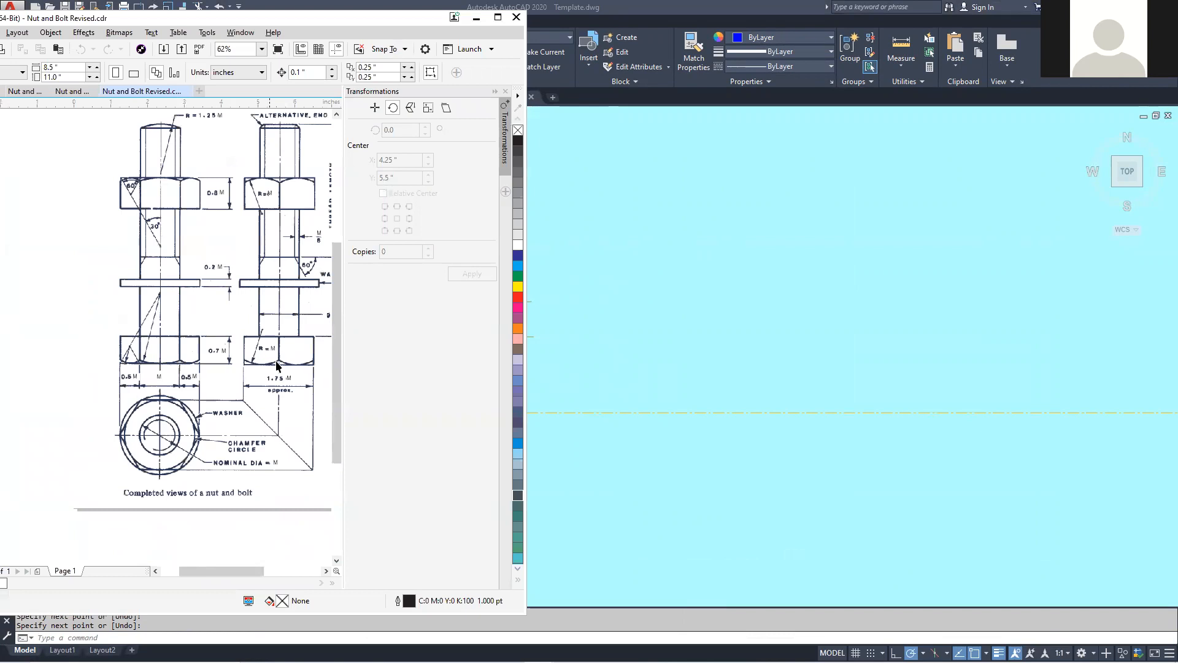
scroll(277, 364, "up", 4)
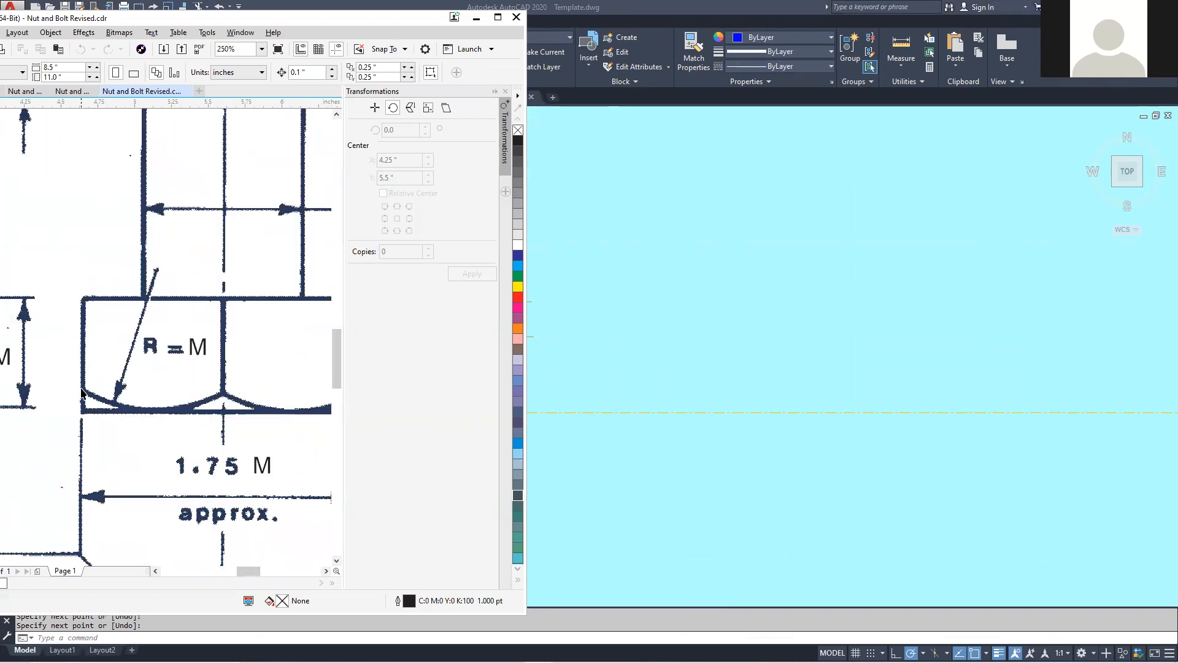
scroll(151, 345, "down", 2)
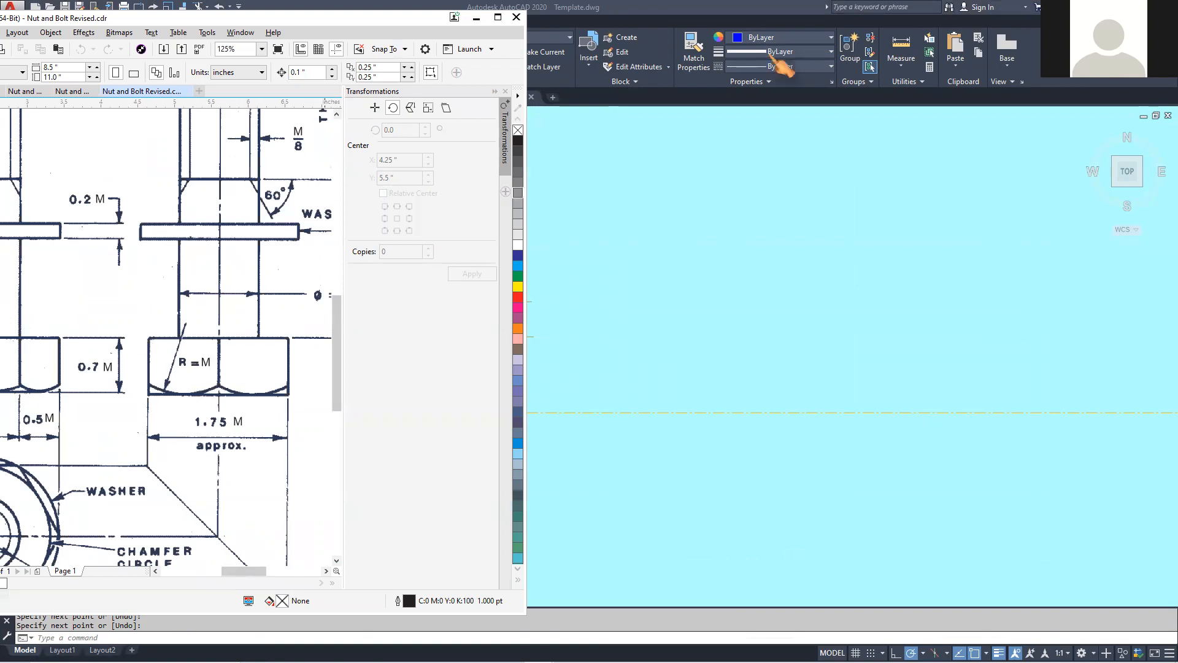
left_click(604, 193)
scroll(301, 344, "up", 4)
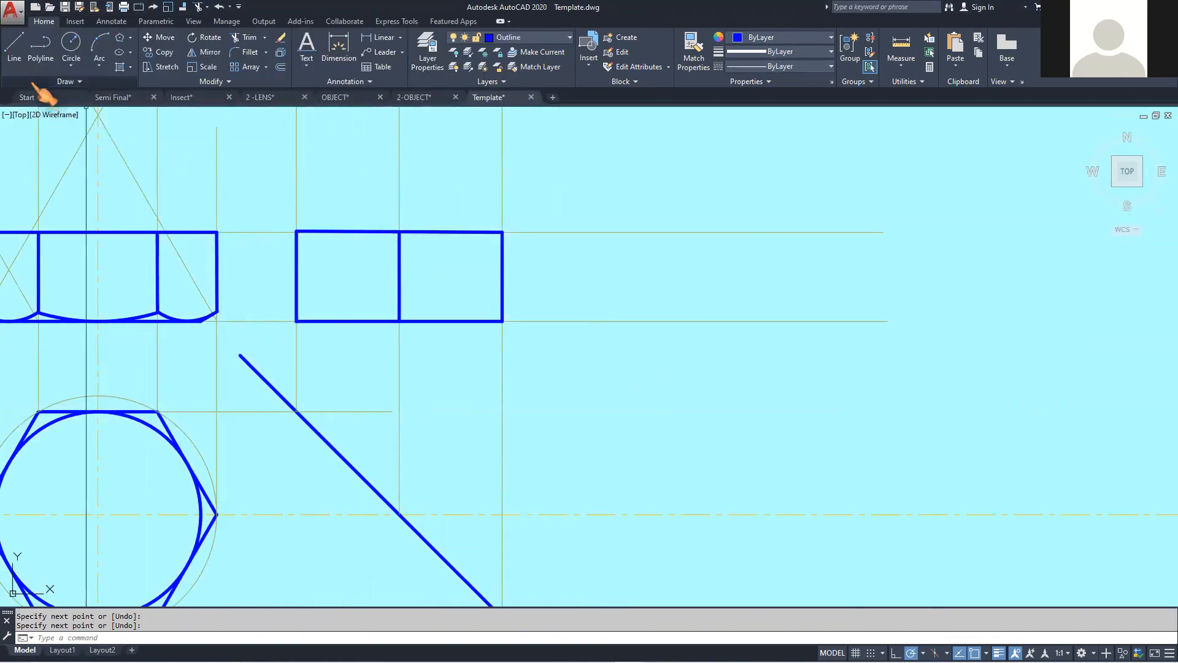
left_click(13, 44)
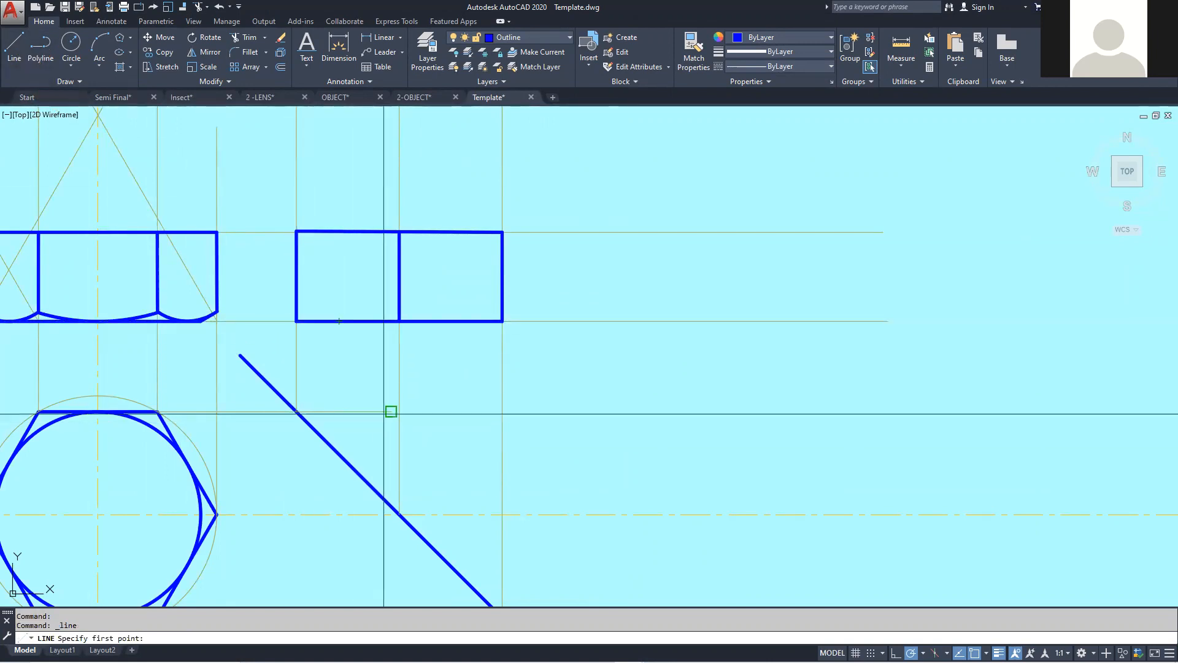
left_click(399, 321)
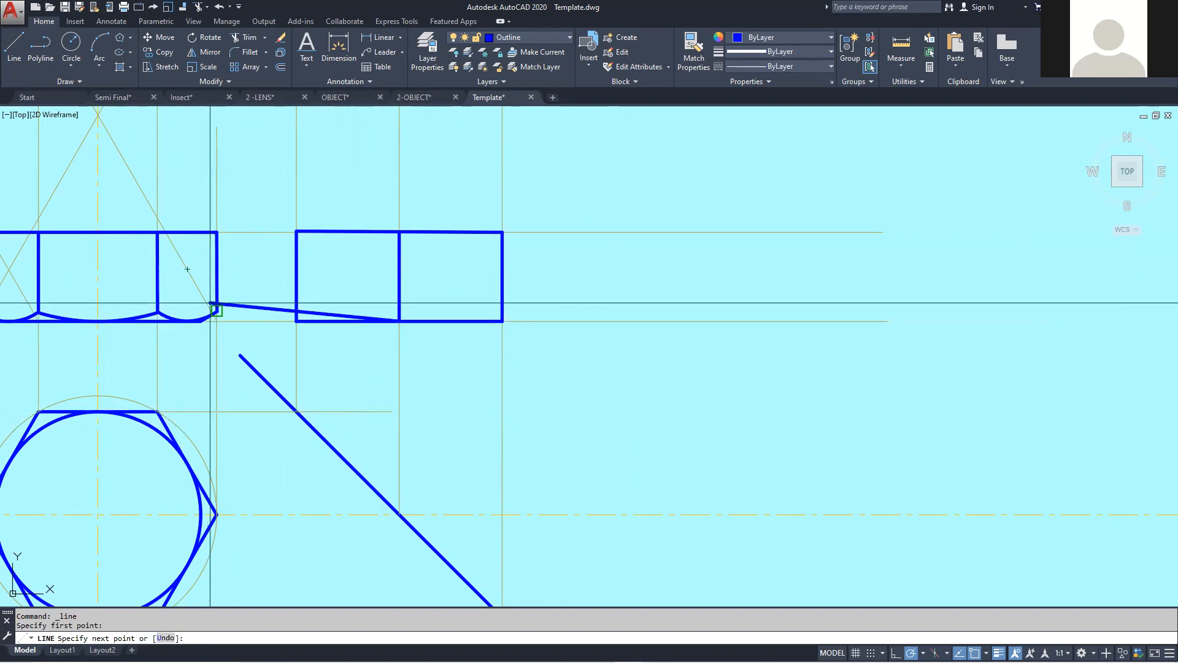
key("Escape")
Draw a horizontal construction line on the Construction 1 layer across the side view's left half, overshooting its left and middle edges.
left_click(529, 38)
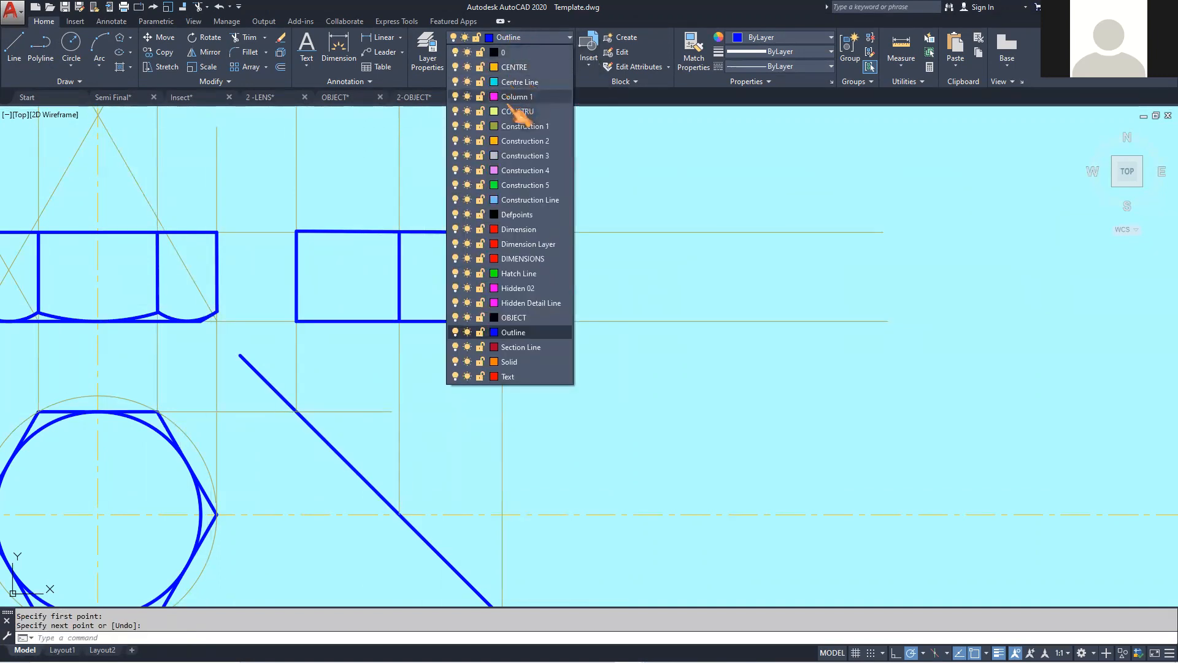
left_click(516, 127)
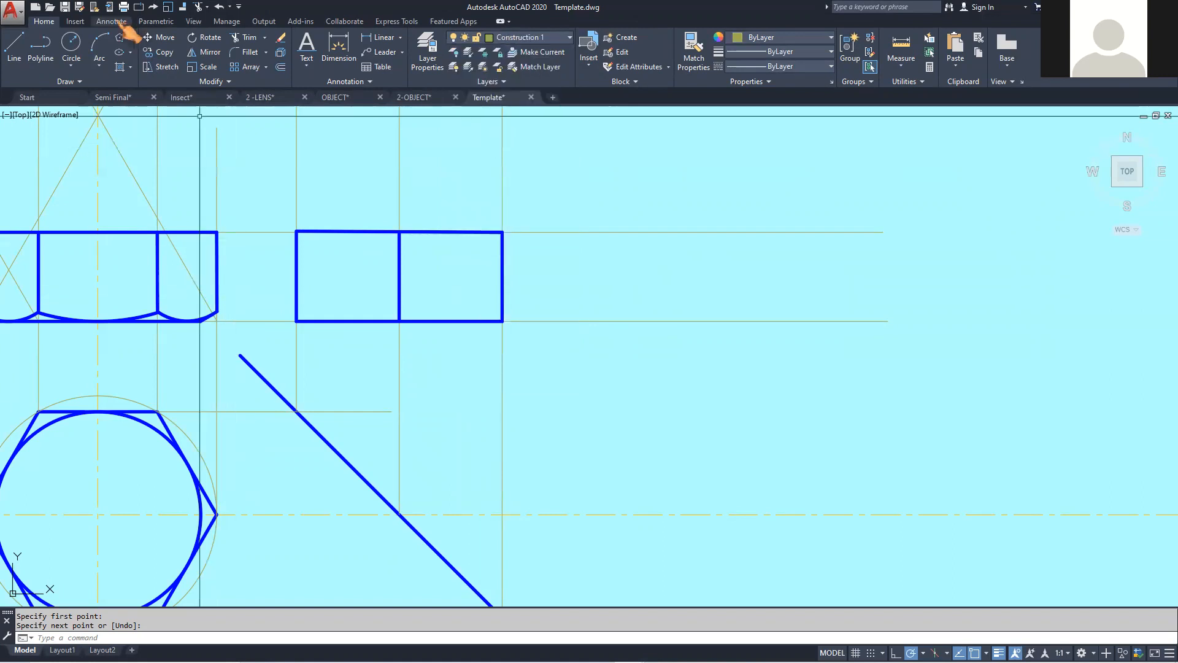
left_click(16, 49)
left_click(263, 284)
left_click(438, 284)
right_click(439, 285)
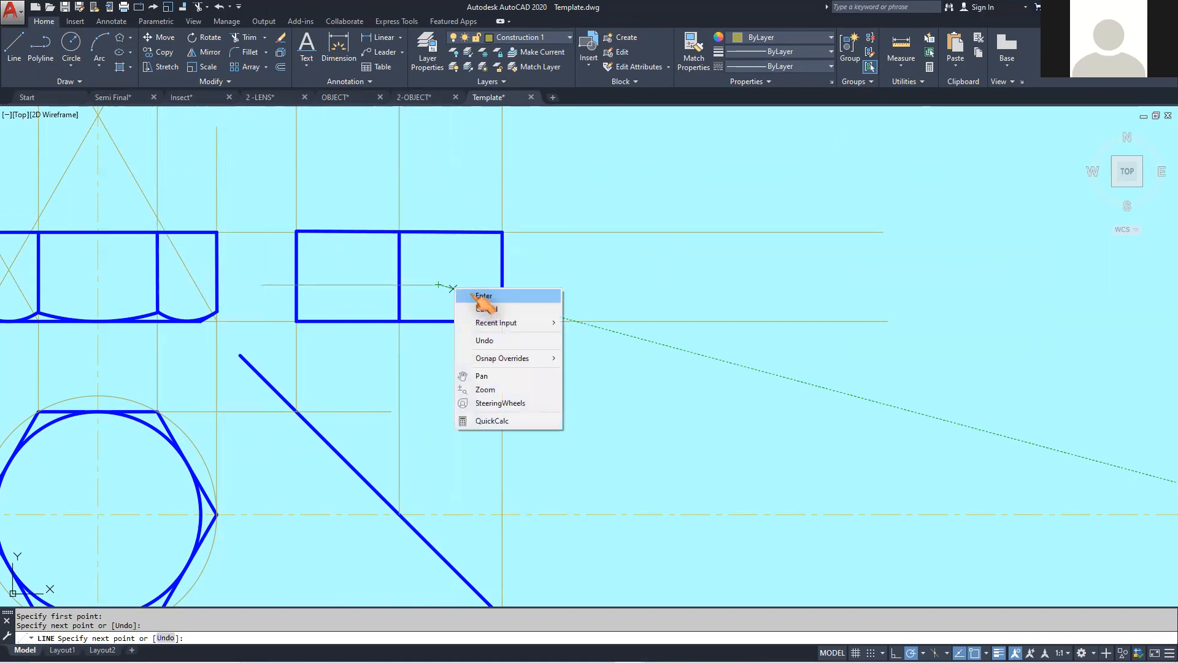
left_click(480, 301)
Trim the horizontal construction line's overshooting ends at the side view's left and middle vertical edges.
left_click(249, 38)
left_click(416, 310)
left_click(266, 296)
key("Return")
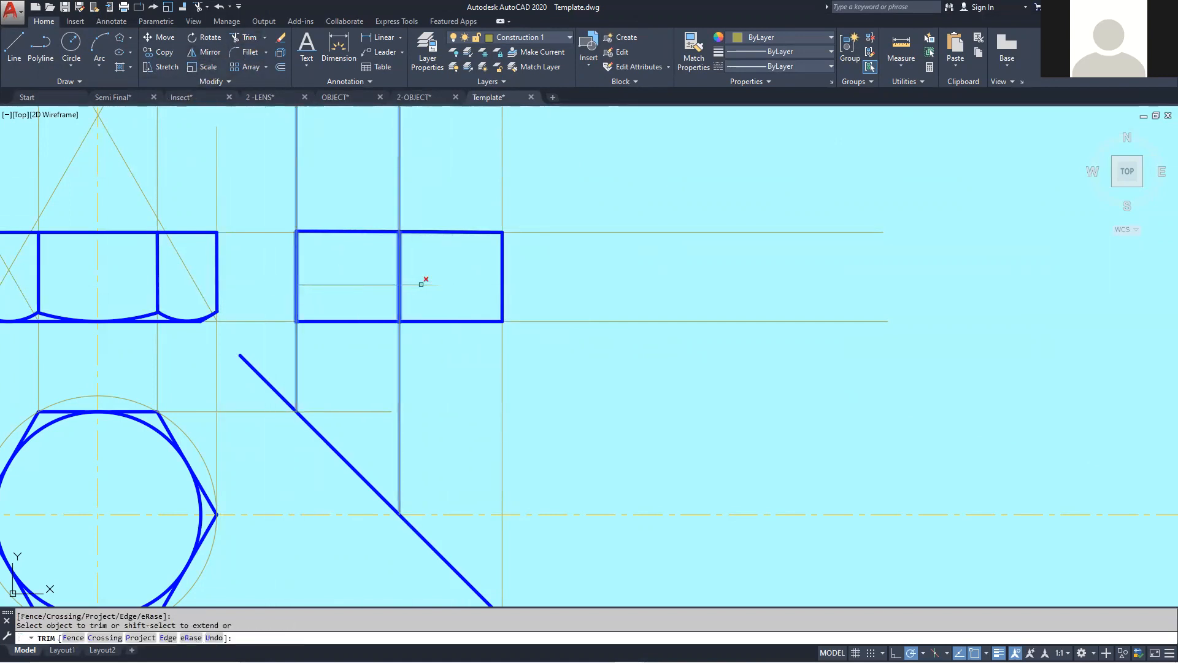
right_click(332, 180)
left_click(359, 189)
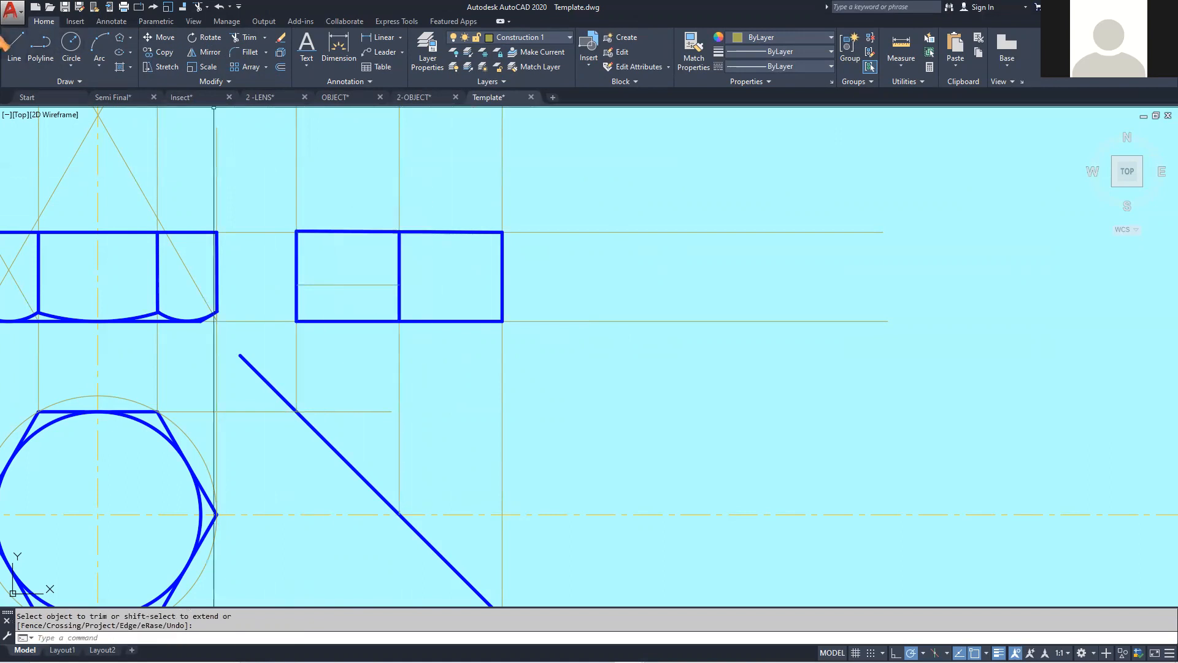
Draw a vertical construction line from the horizontal construction line's midpoint to the side view's bottom edge, and stretch its upper end above the view.
left_click(15, 45)
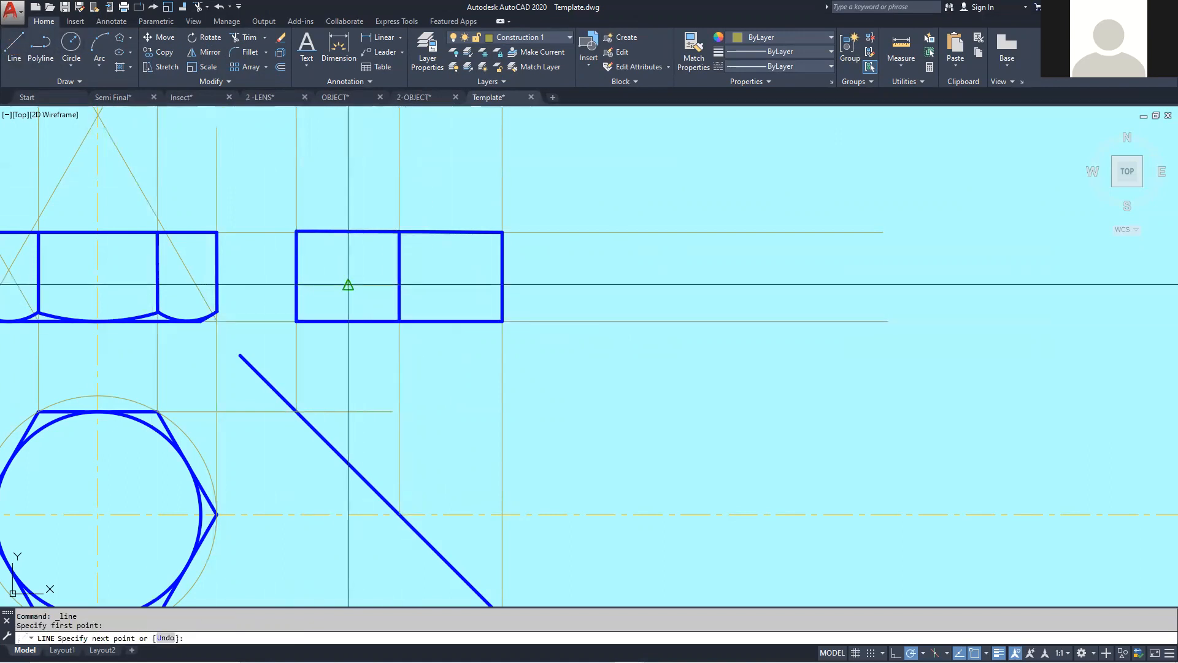
right_click(490, 367)
left_click(540, 373)
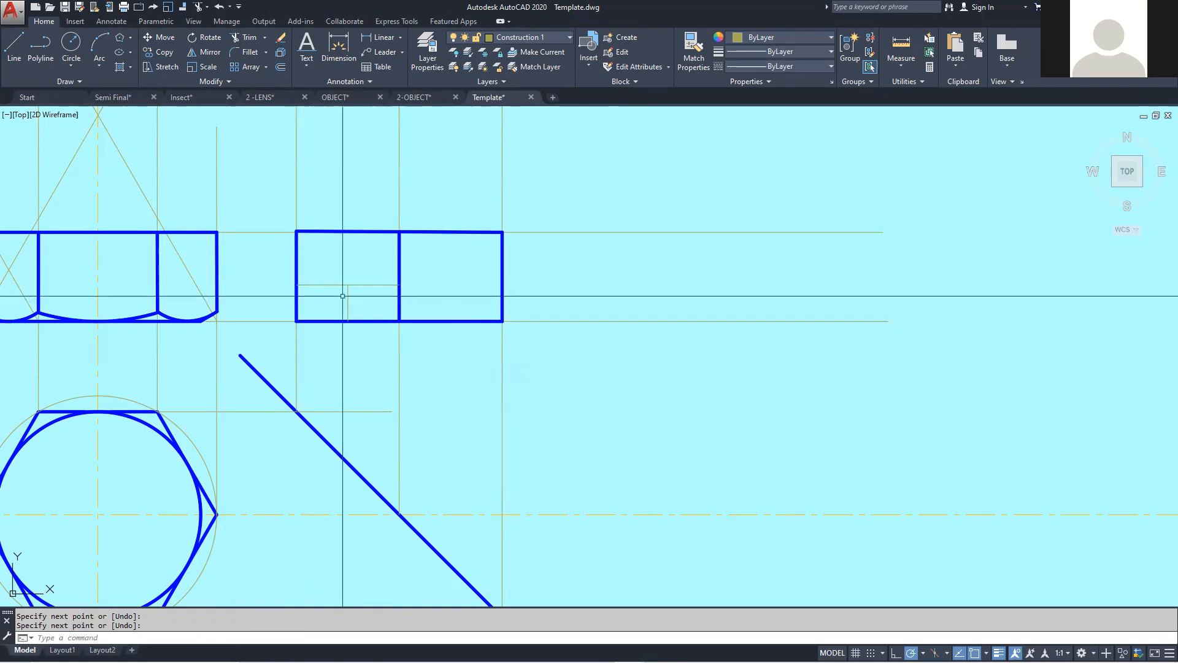
left_click(348, 307)
left_click(348, 284)
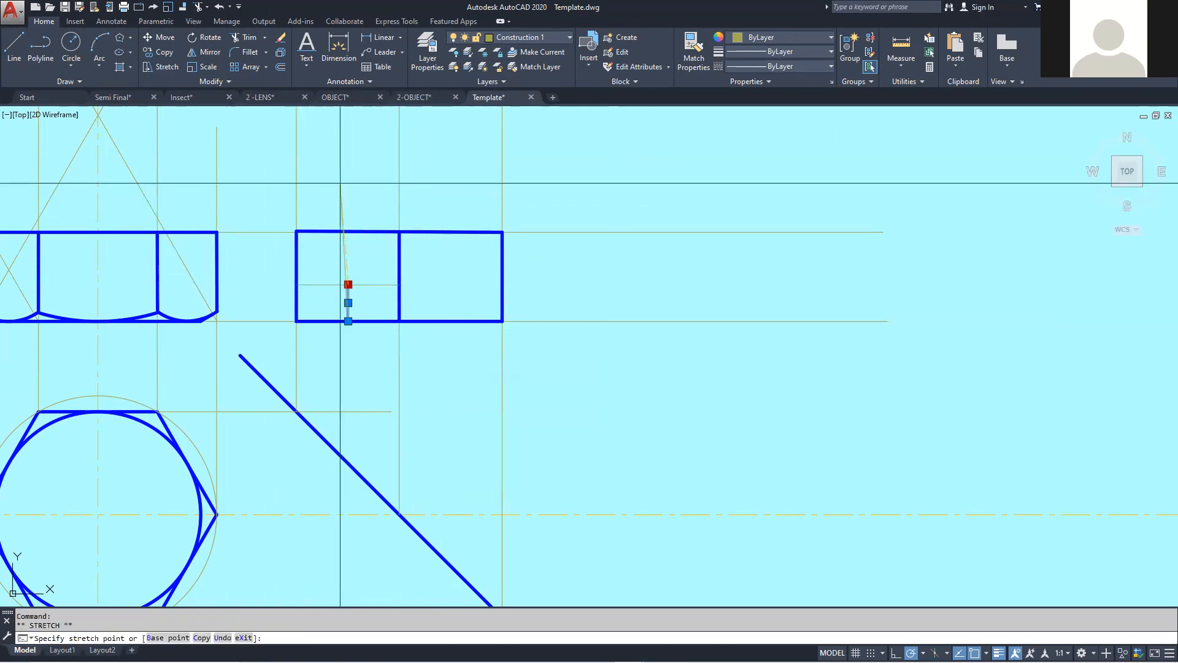
left_click(348, 145)
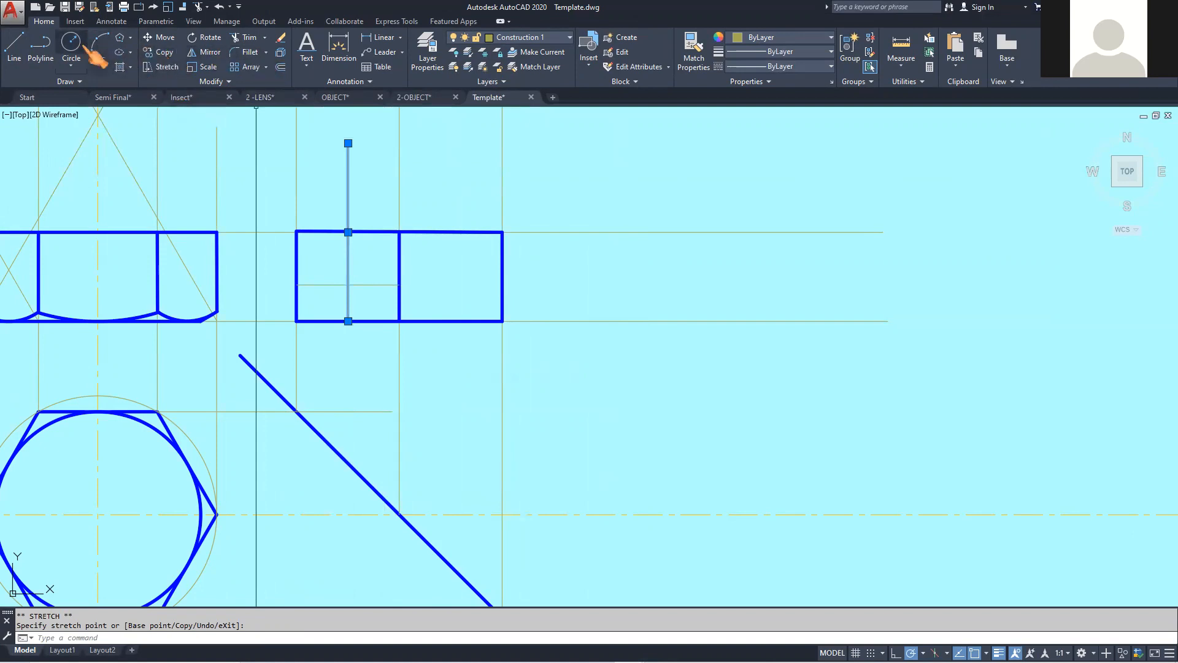
key("Escape")
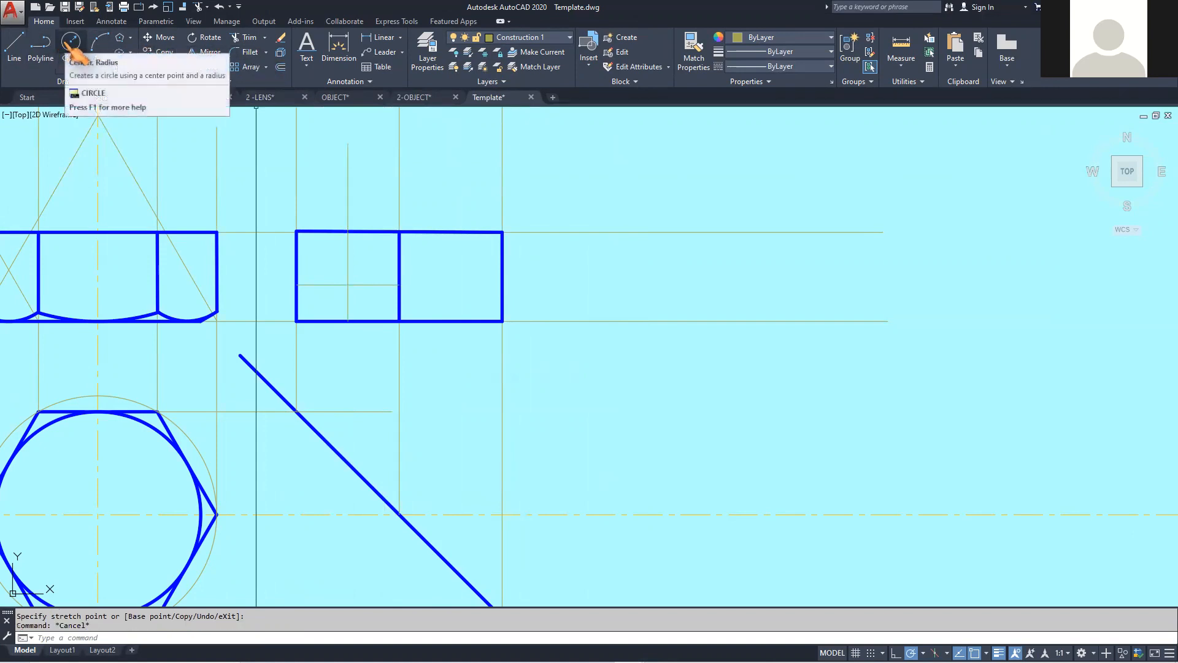
Draw a construction circle of radius 10 centred where the vertical construction line meets the side view's bottom edge.
left_click(72, 48)
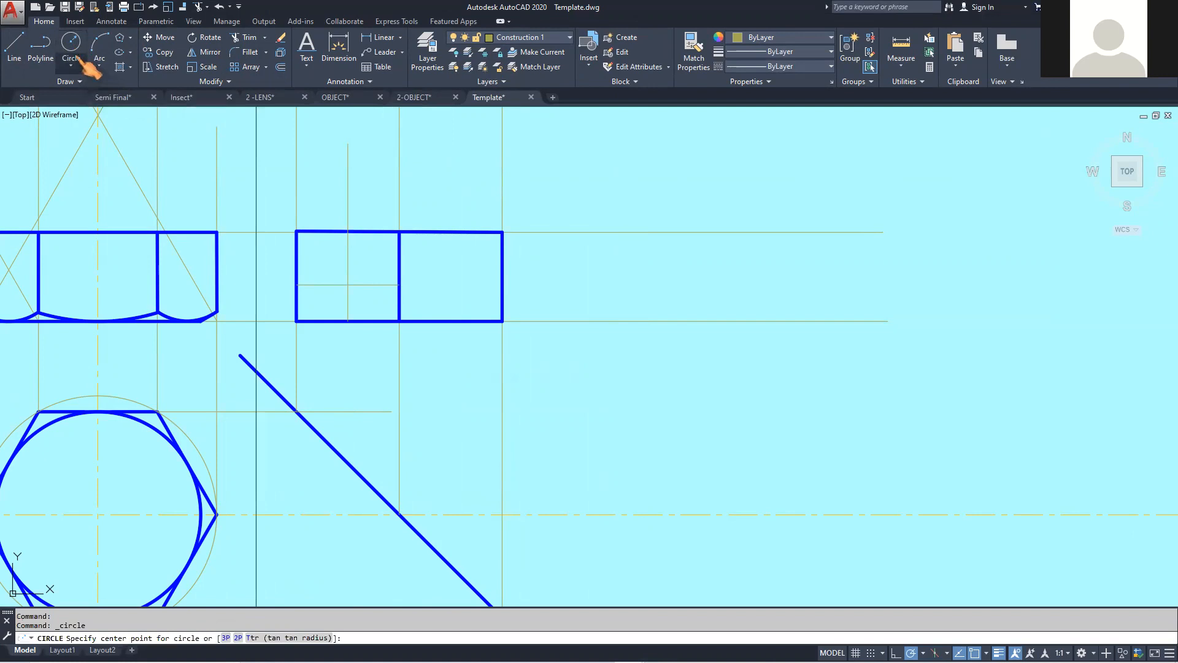
left_click(79, 69)
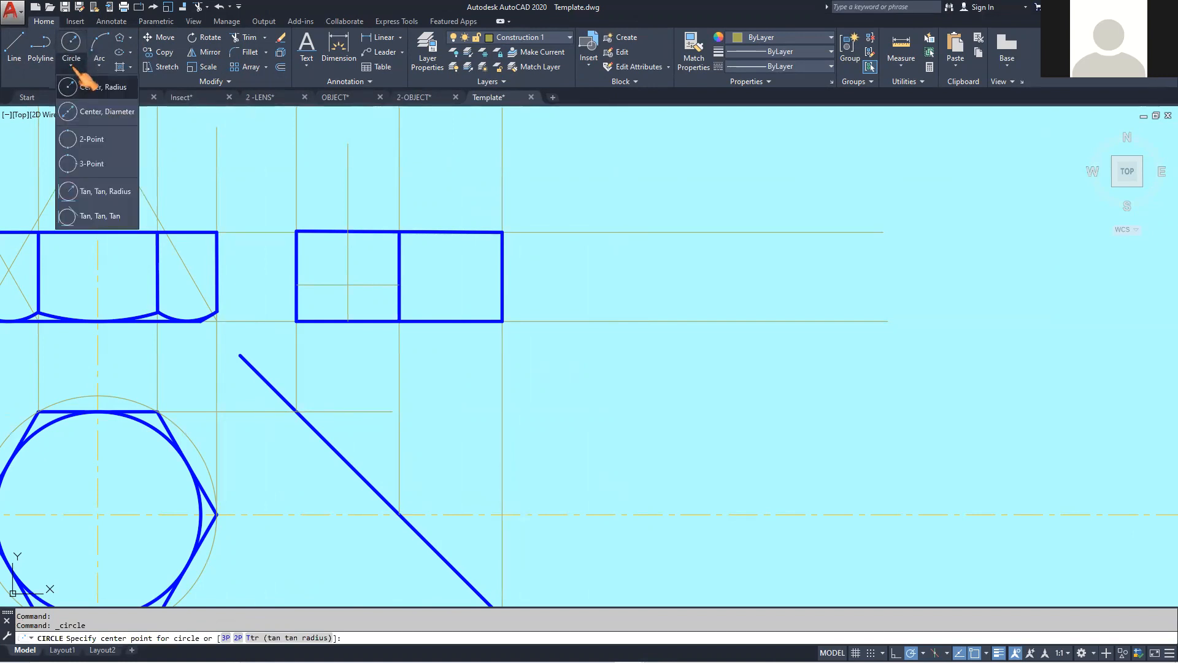
left_click(113, 86)
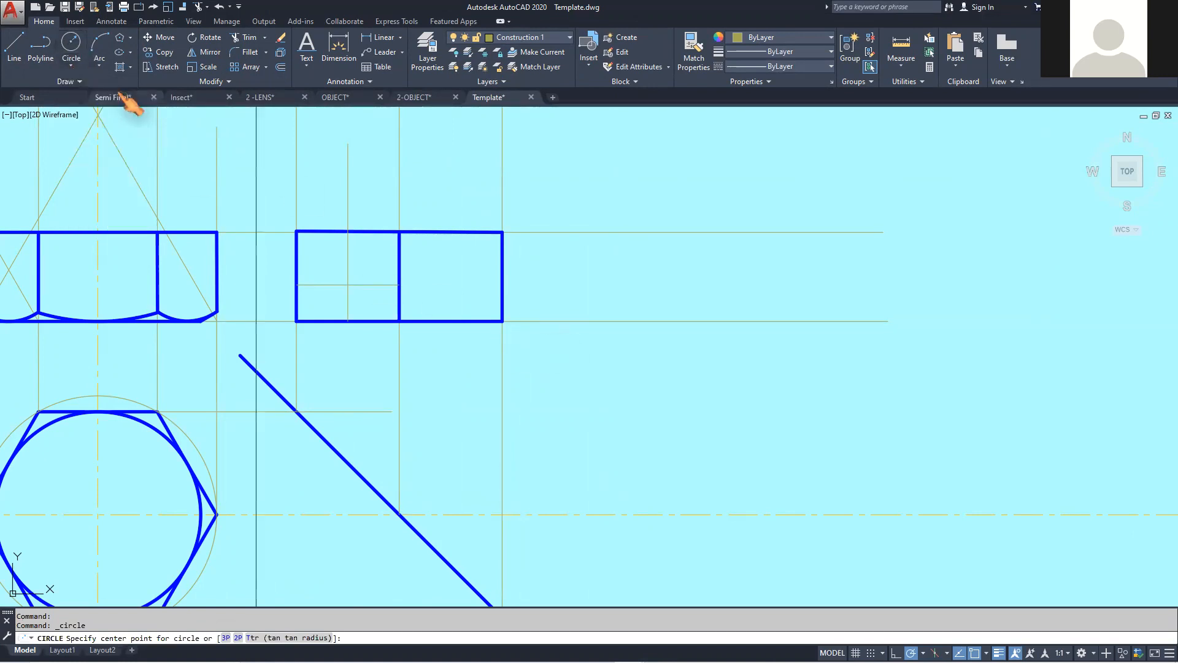
left_click(348, 320)
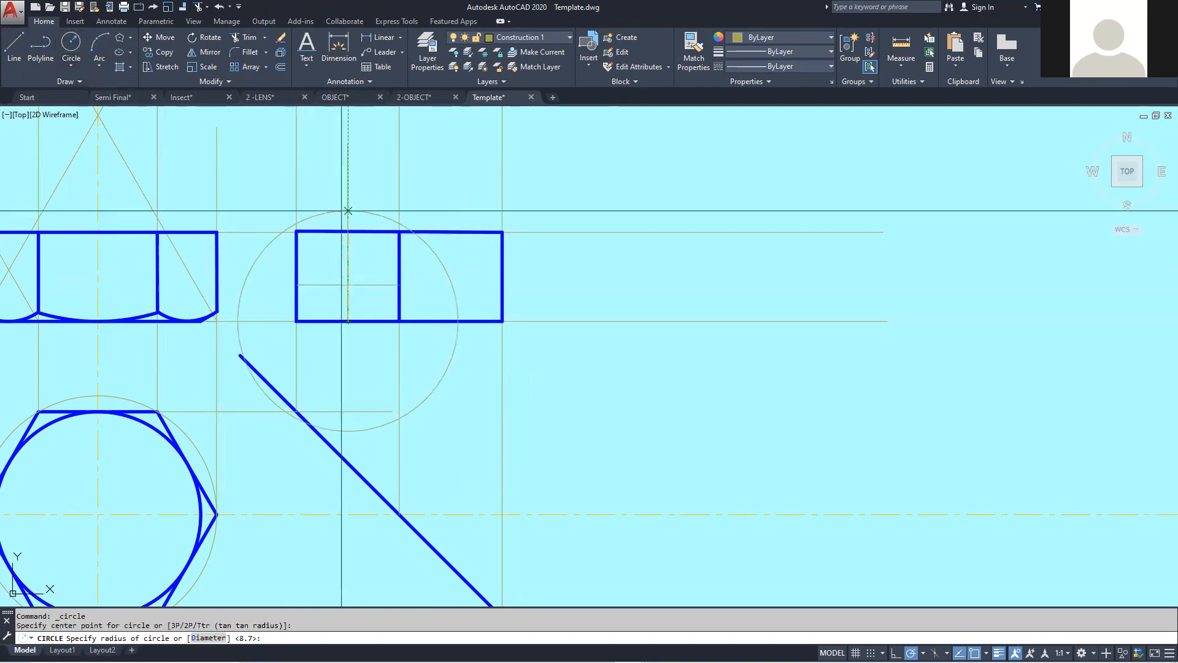
type("10")
key("Return")
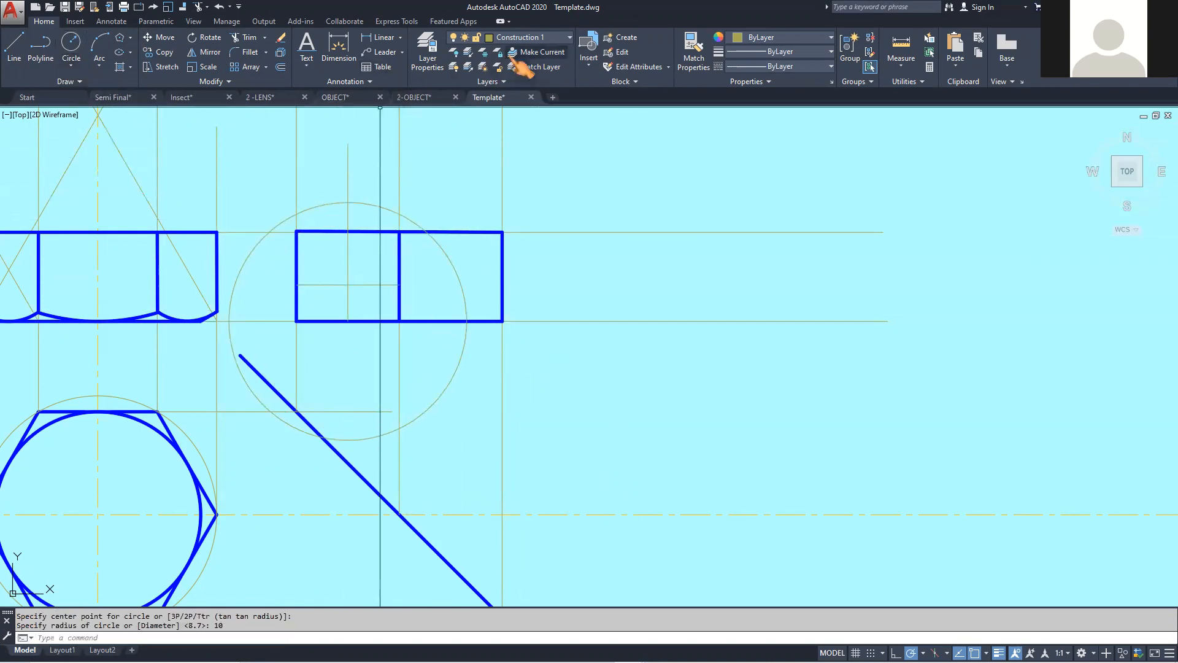
On the Outline layer, draw a circle centred at the construction circle's topmost point and reaching down to the side view's bottom edge.
left_click(567, 39)
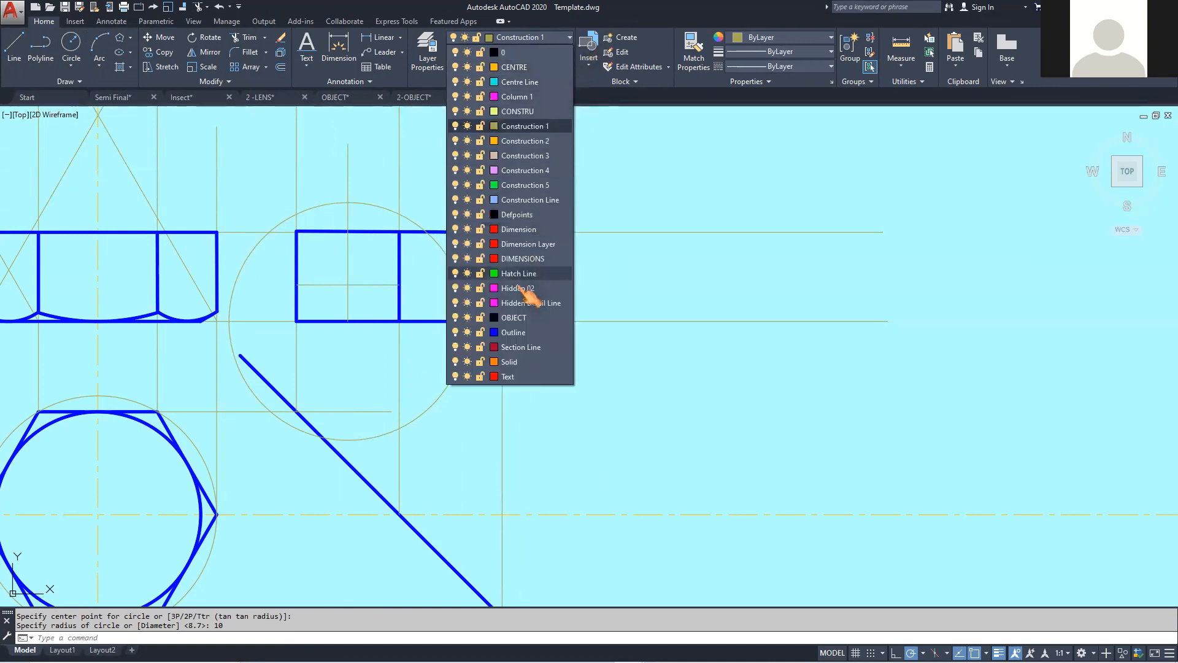
left_click(518, 332)
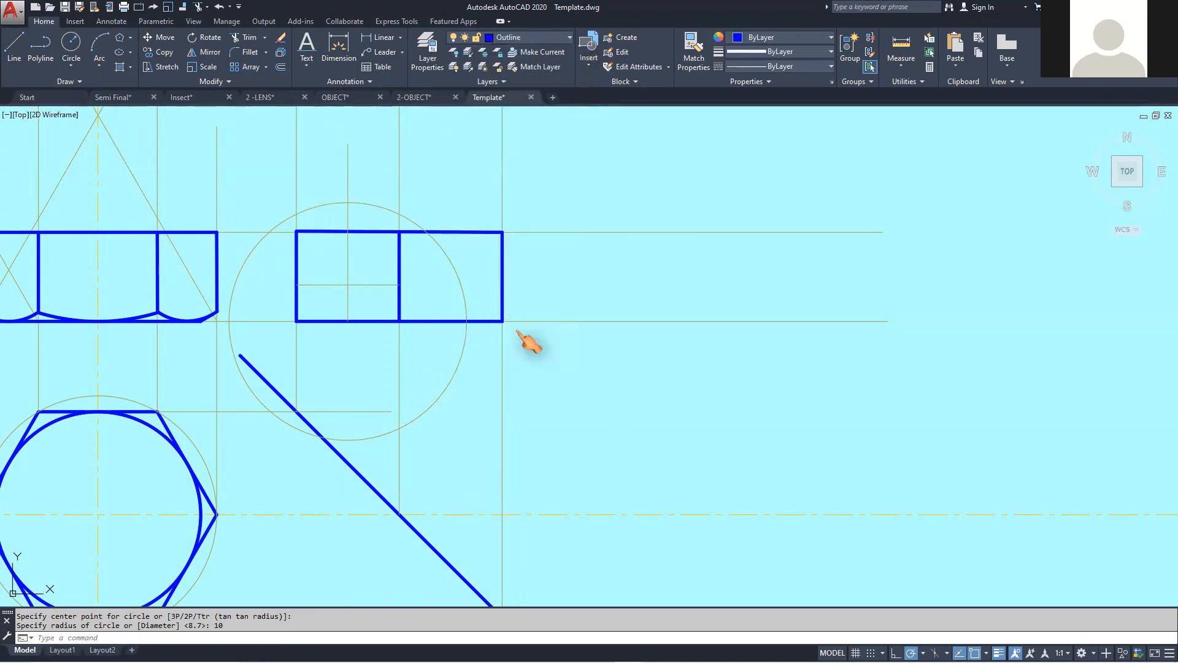
left_click(70, 46)
left_click(348, 202)
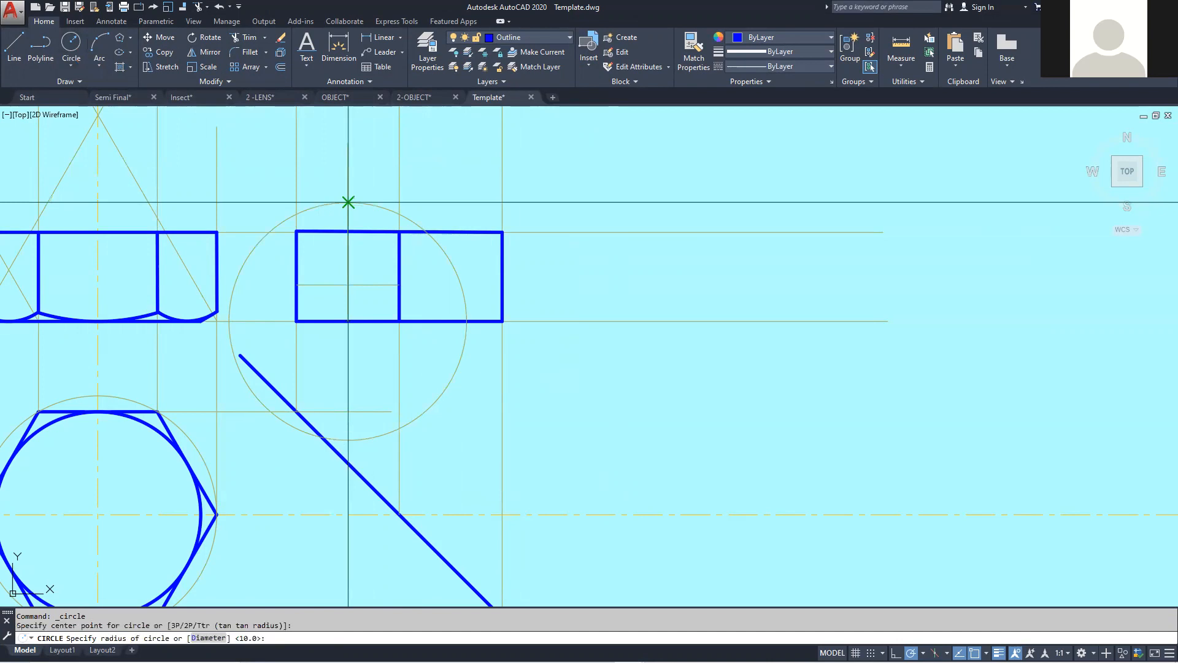
left_click(348, 321)
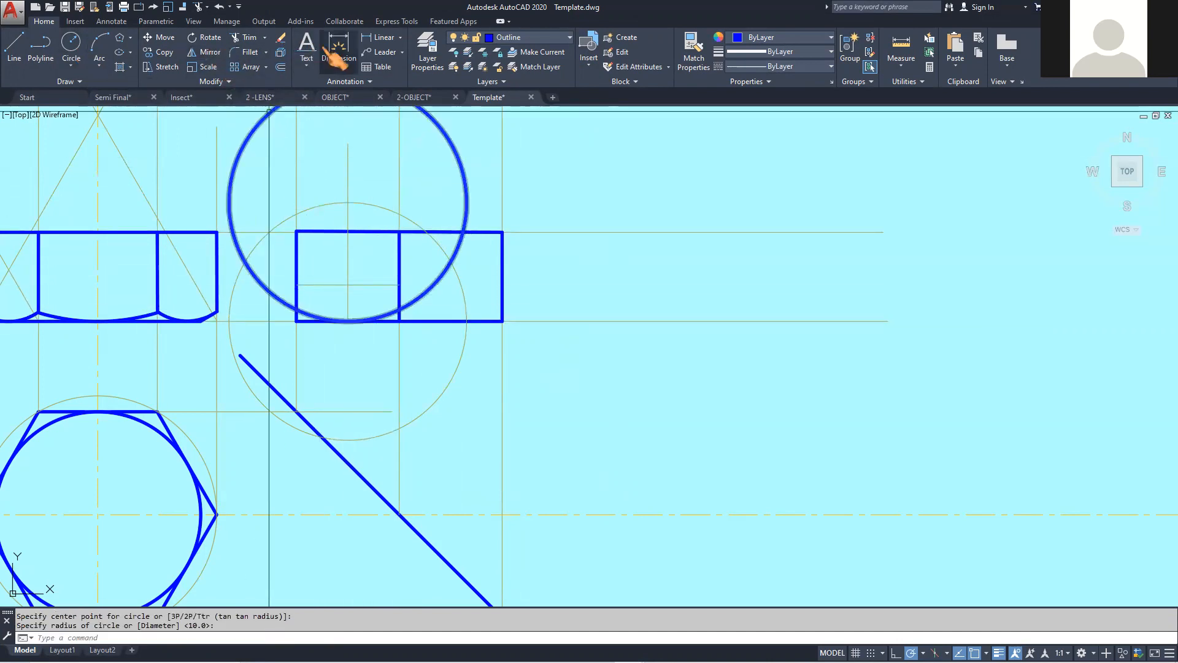
Trim the outline circle's portions outside the side view's left and middle vertical edges, leaving the bottom arc between them.
left_click(246, 38)
left_click(300, 271)
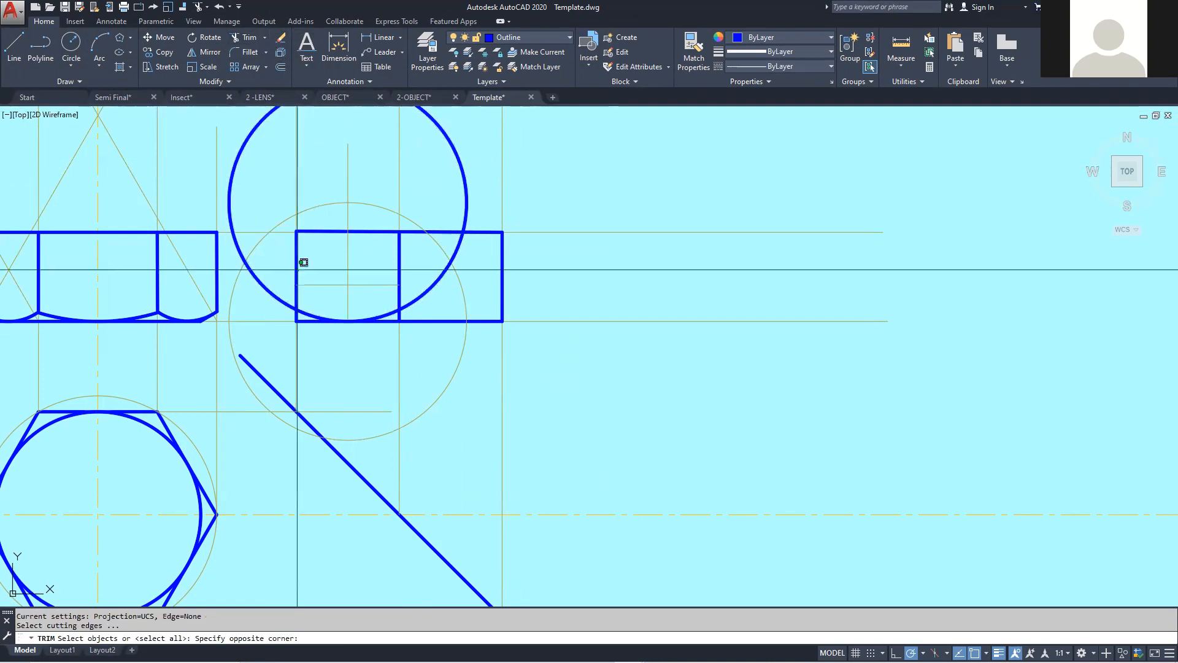
left_click(285, 263)
left_click(399, 258)
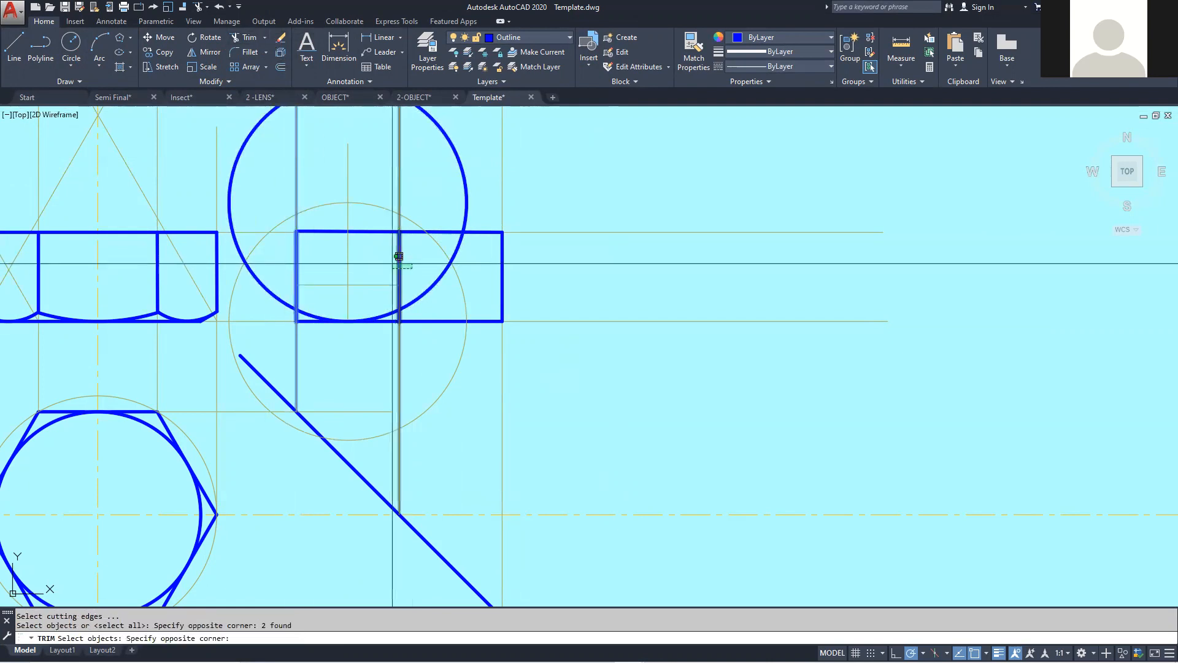
key("Return")
left_click(424, 285)
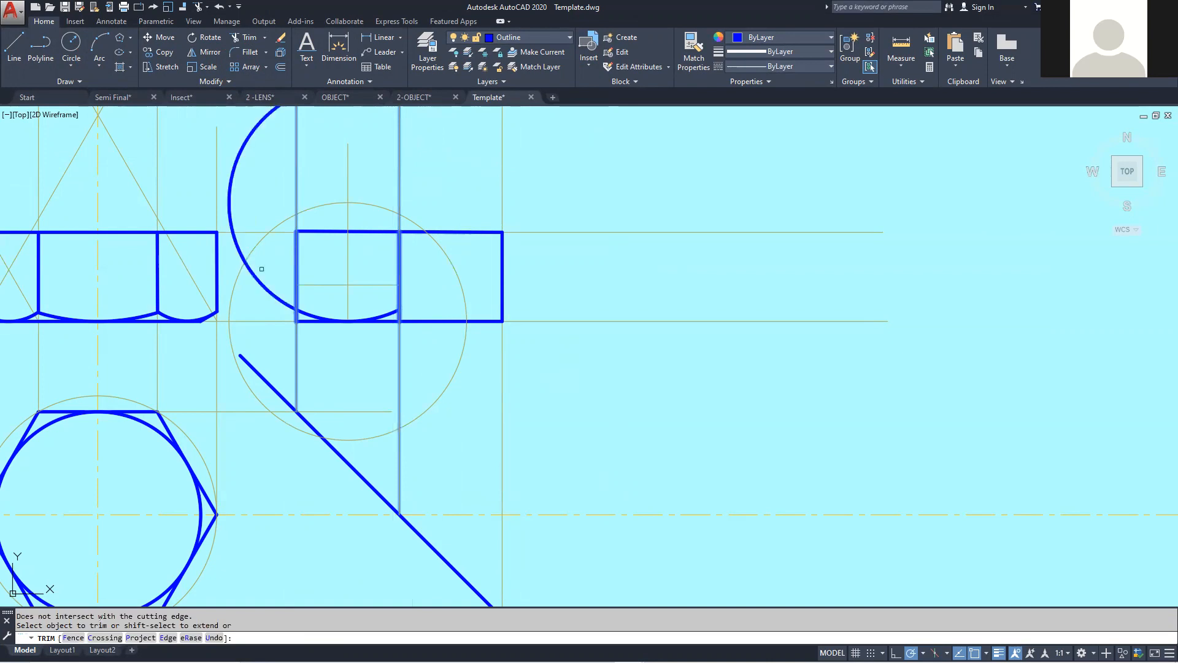
left_click(256, 280)
right_click(655, 277)
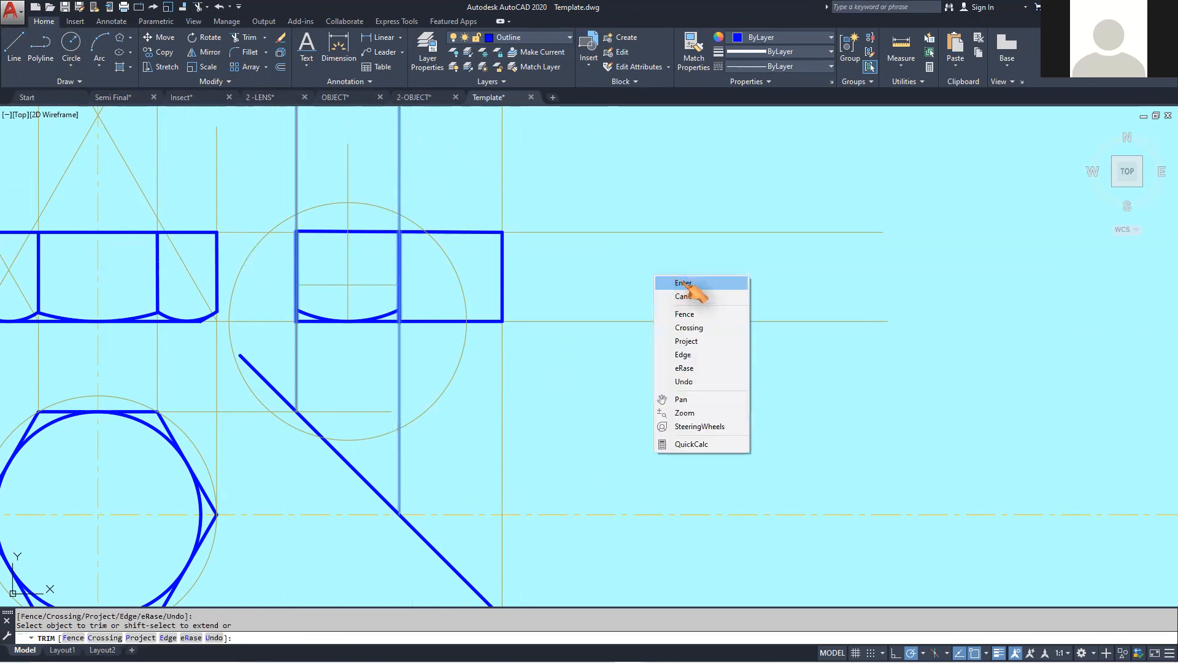
left_click(681, 282)
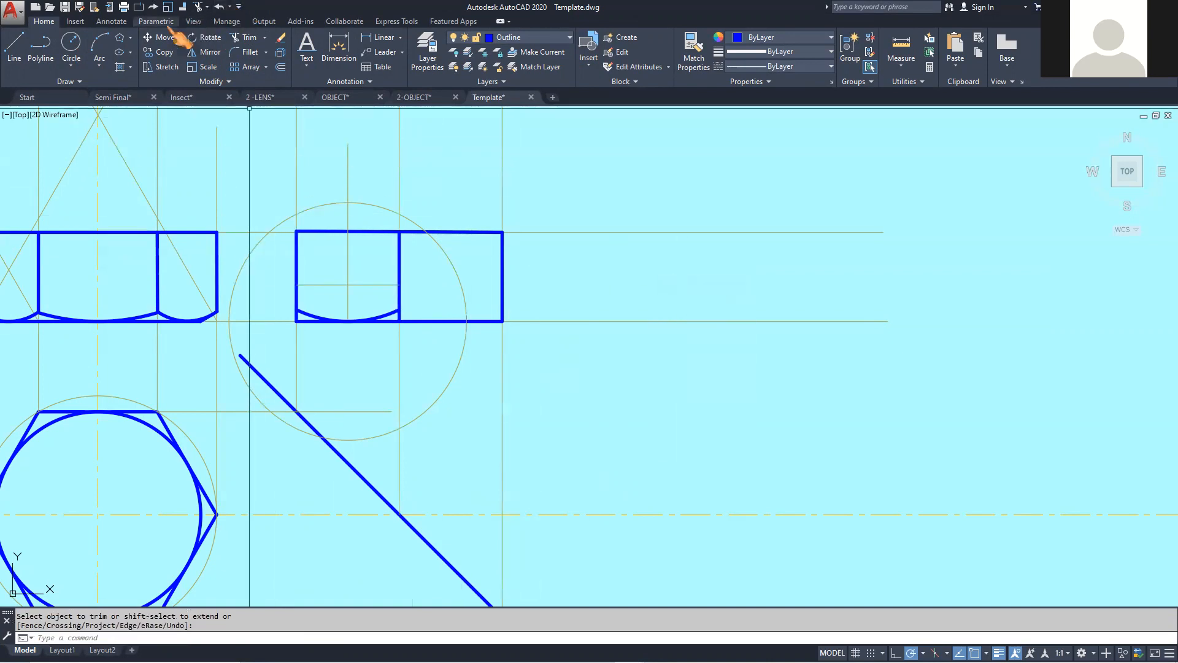
Mirror the bottom arc about the side view's middle vertical edge, keeping the original.
left_click(206, 52)
key("Return")
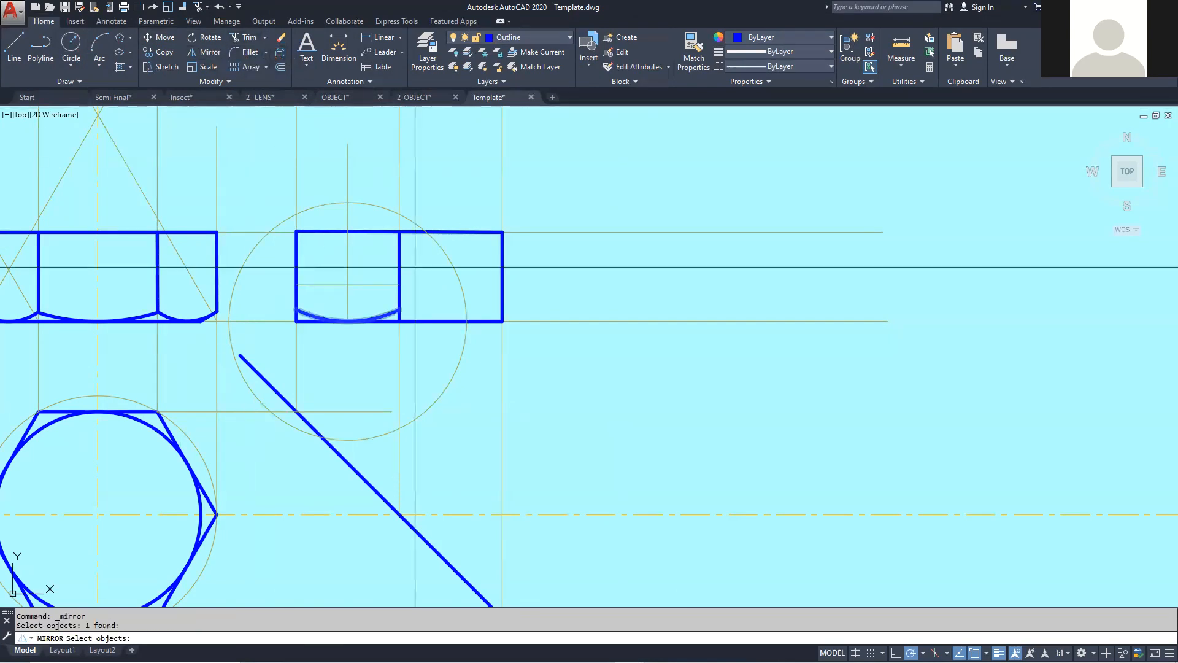
left_click(399, 320)
key("Return")
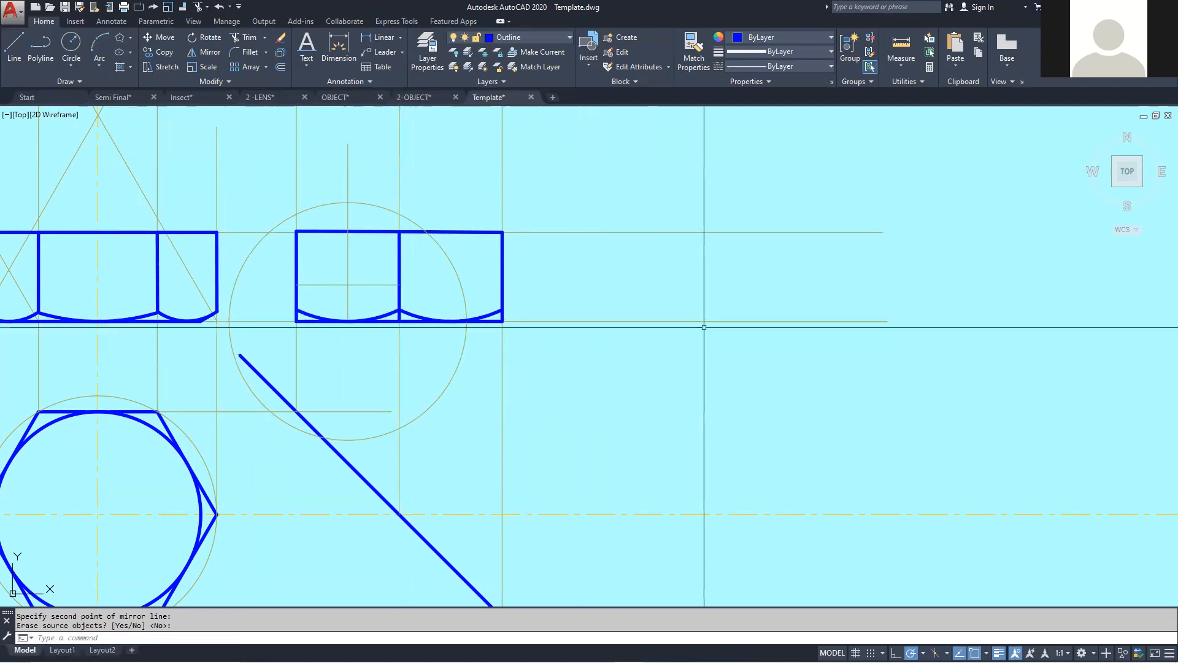
Erase the leftover upper arc of the trimmed circle above the side view.
scroll(694, 304, "down", 4)
left_click(280, 37)
scroll(566, 227, "up", 2)
left_click(565, 227)
left_click(527, 183)
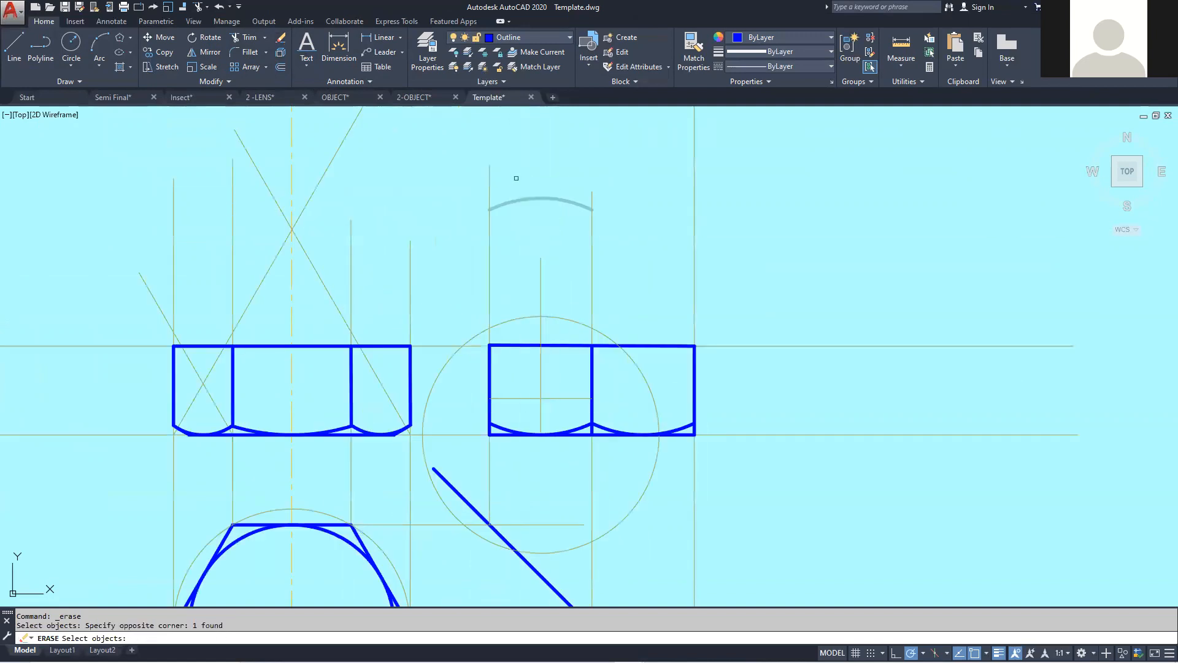
key("Return")
Switch to Nut and Bolt Revised.cdr in CorelDRAW, examine the completed nut and bolt views, and return to the AutoCAD drawing.
scroll(527, 183, "down", 2)
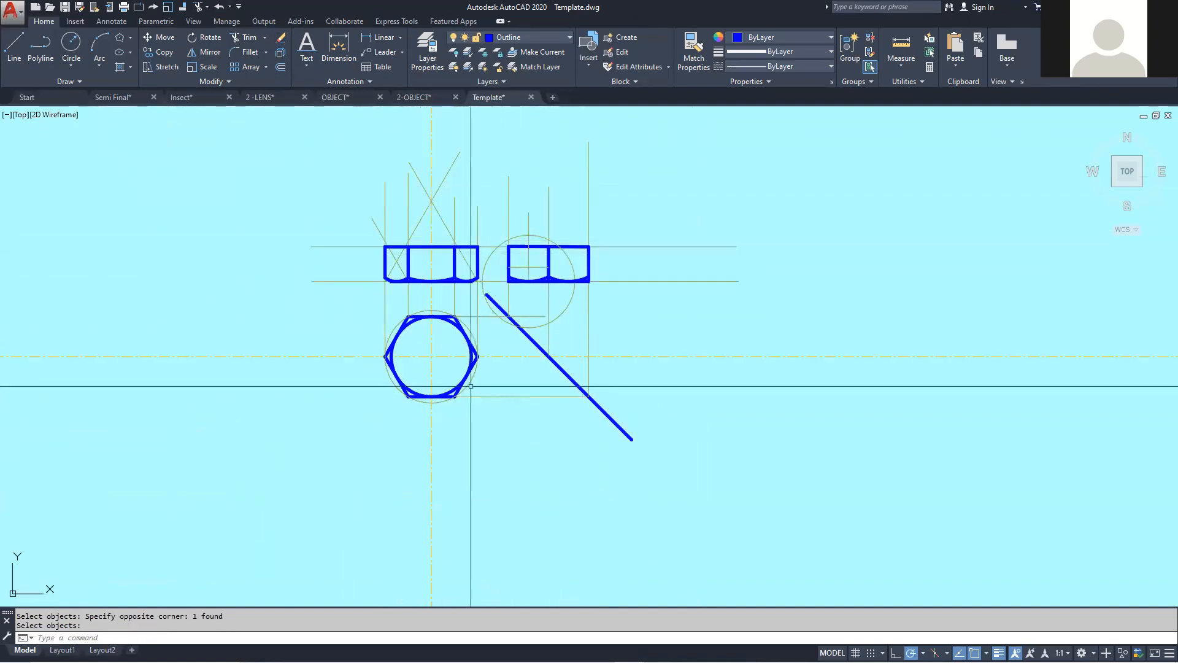
scroll(531, 346, "up", 2)
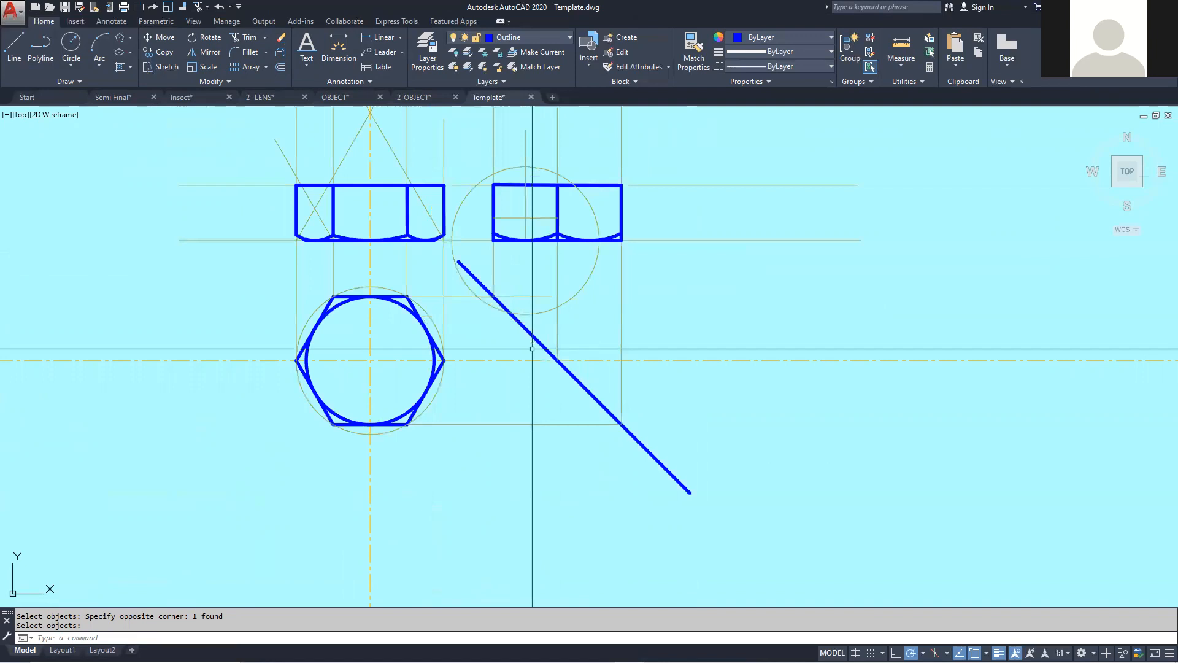
scroll(500, 328, "up", 2)
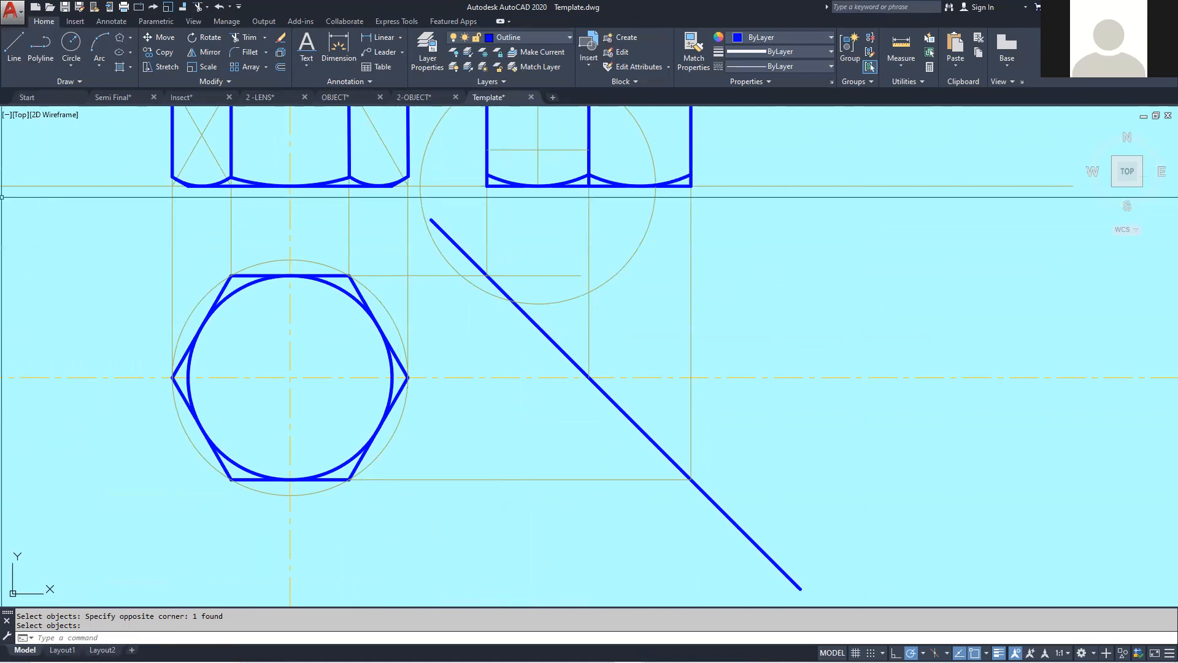
key("alt+Tab")
left_click_drag(322, 18, 551, 11)
scroll(428, 278, "down", 3)
scroll(411, 252, "up", 2)
scroll(417, 260, "up", 1)
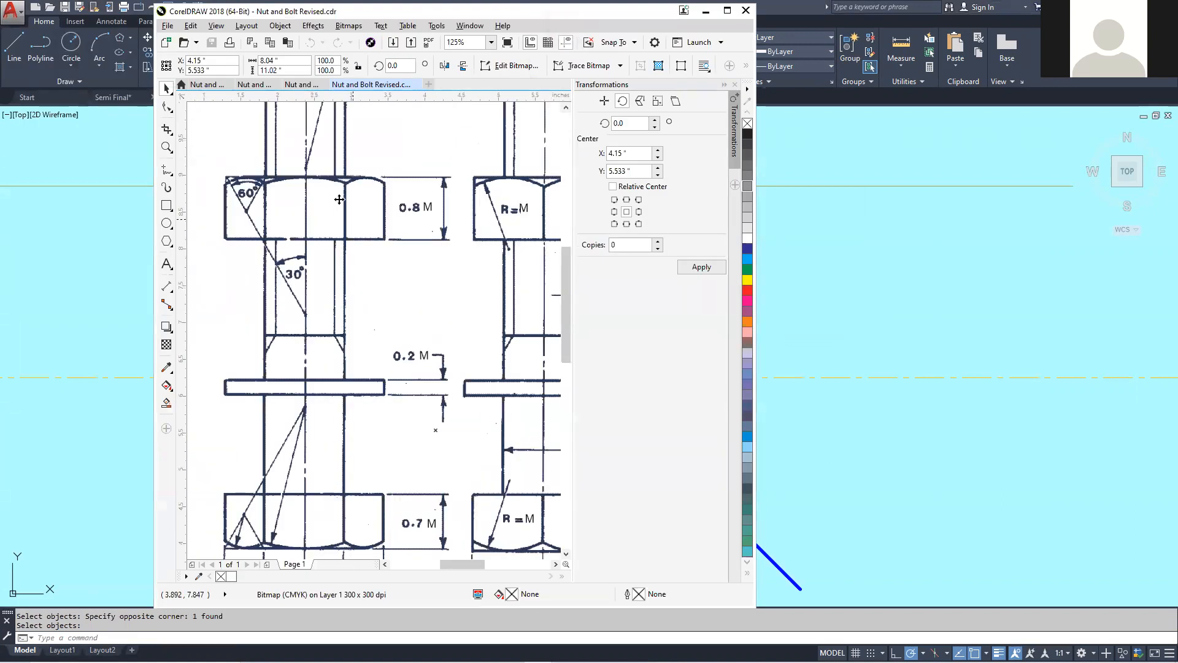
scroll(351, 225, "down", 1)
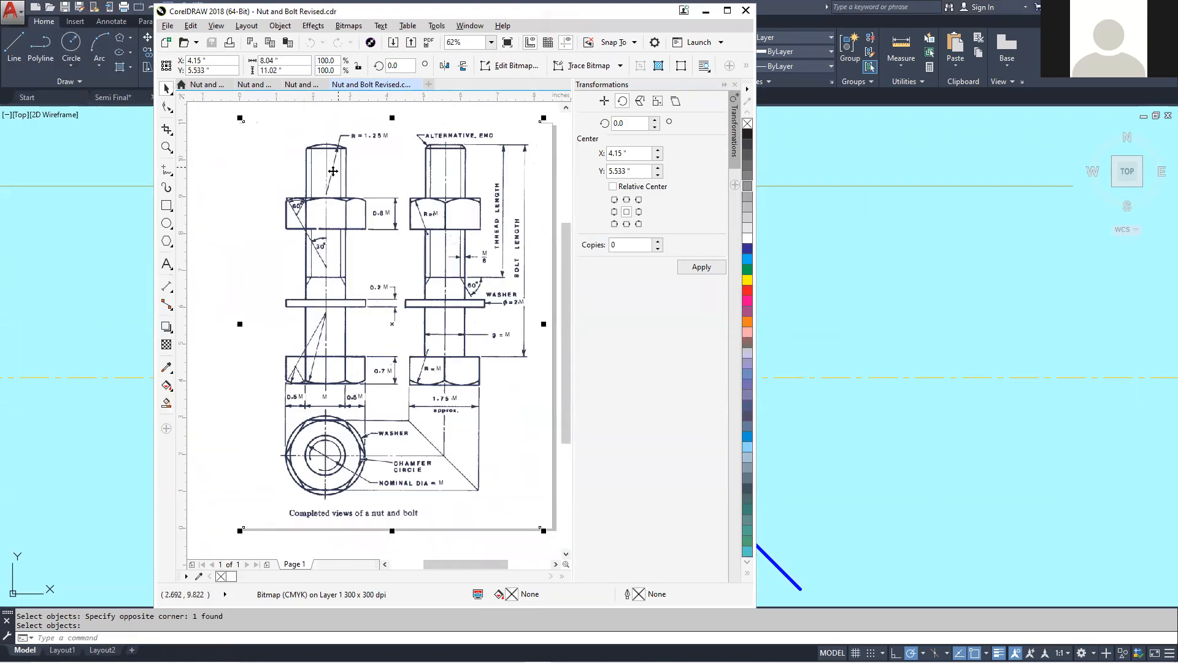
left_click(201, 178)
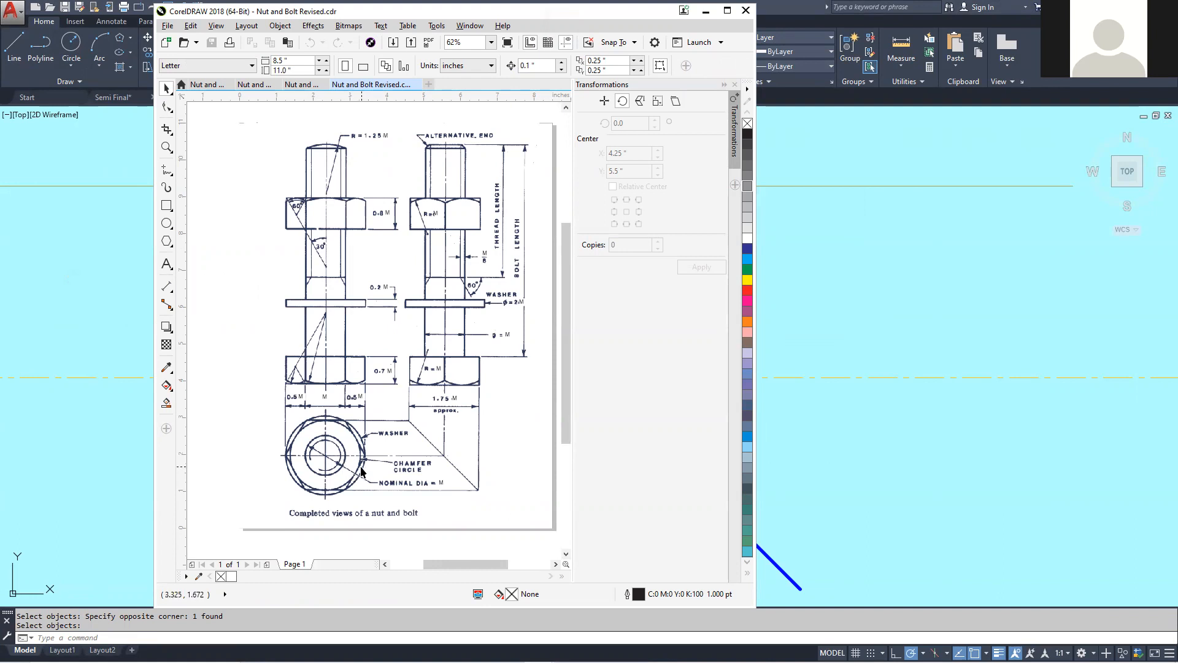
left_click(706, 11)
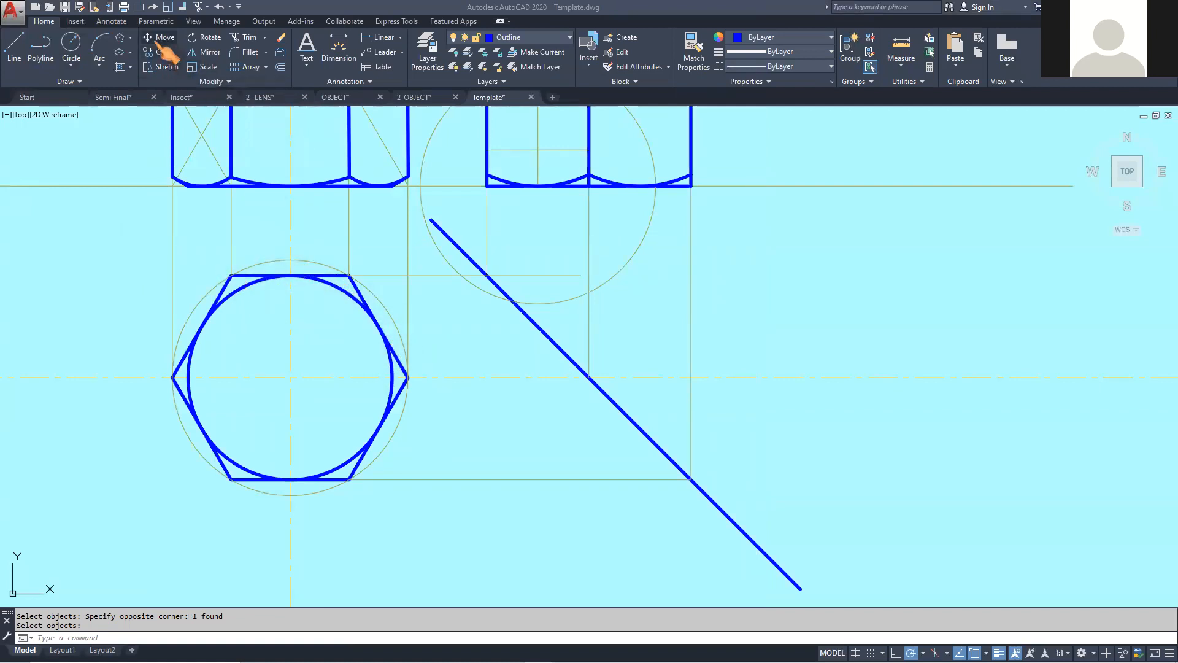
left_click(131, 38)
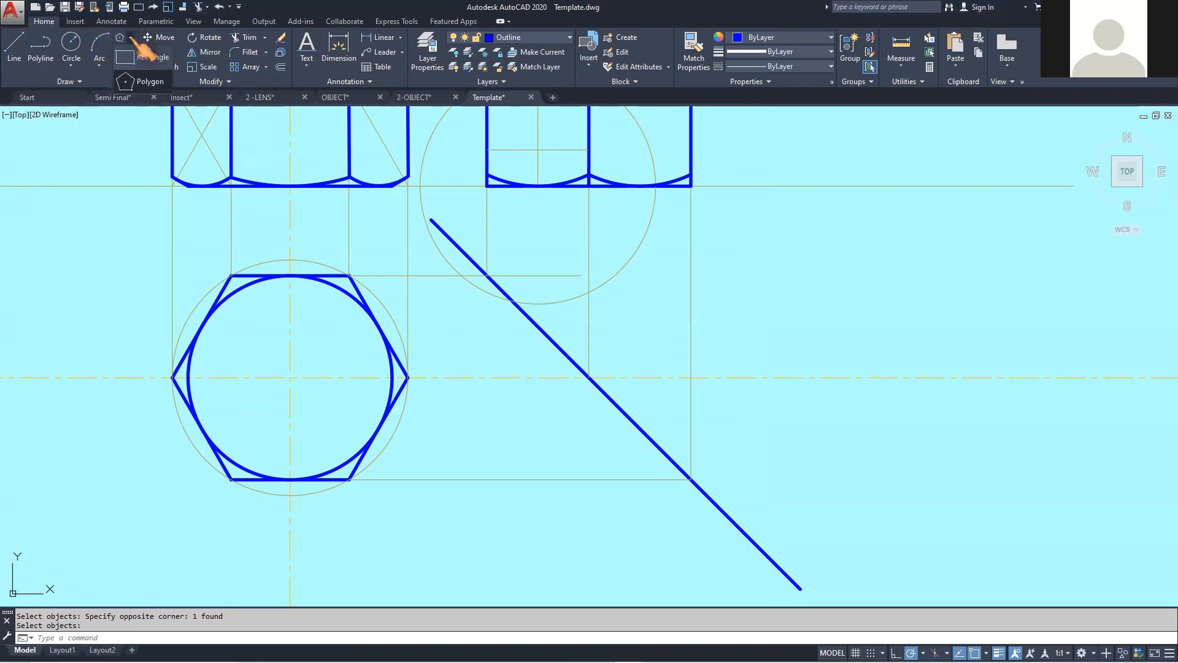
left_click(158, 91)
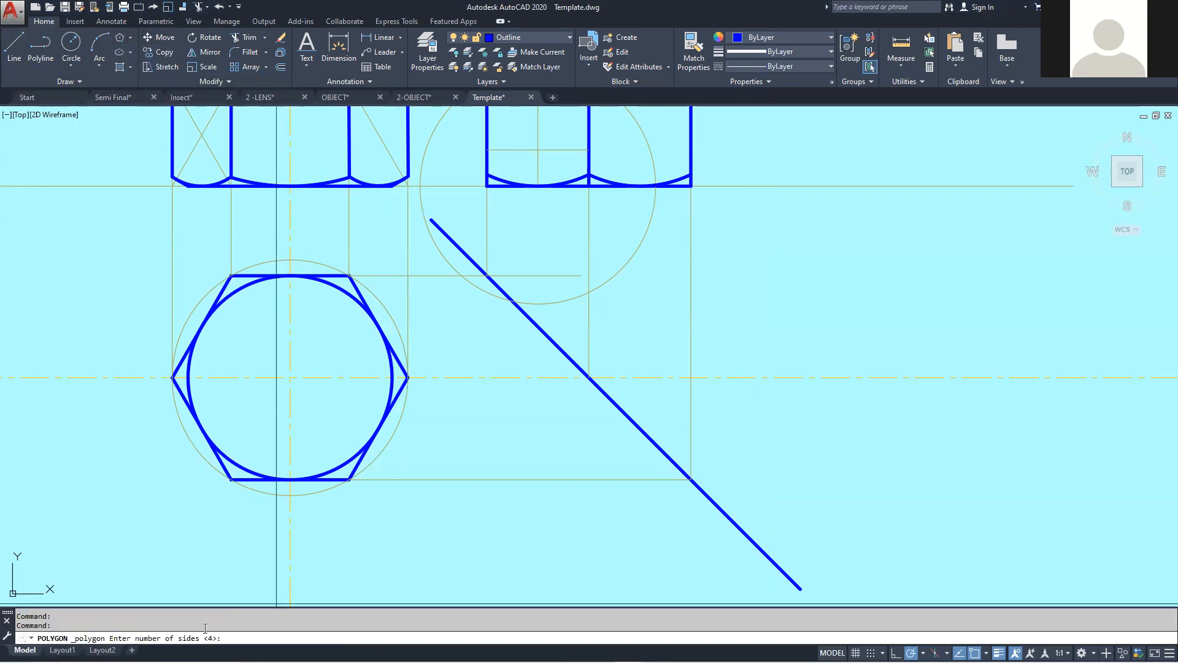
type("6")
key("Return")
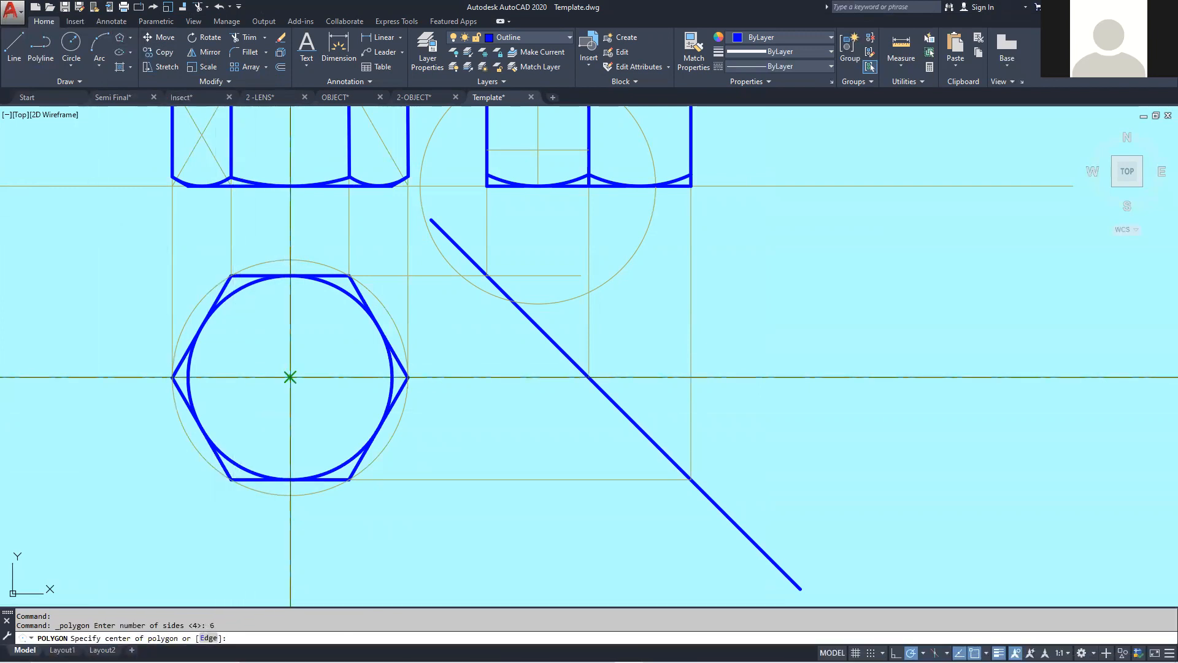
left_click(290, 376)
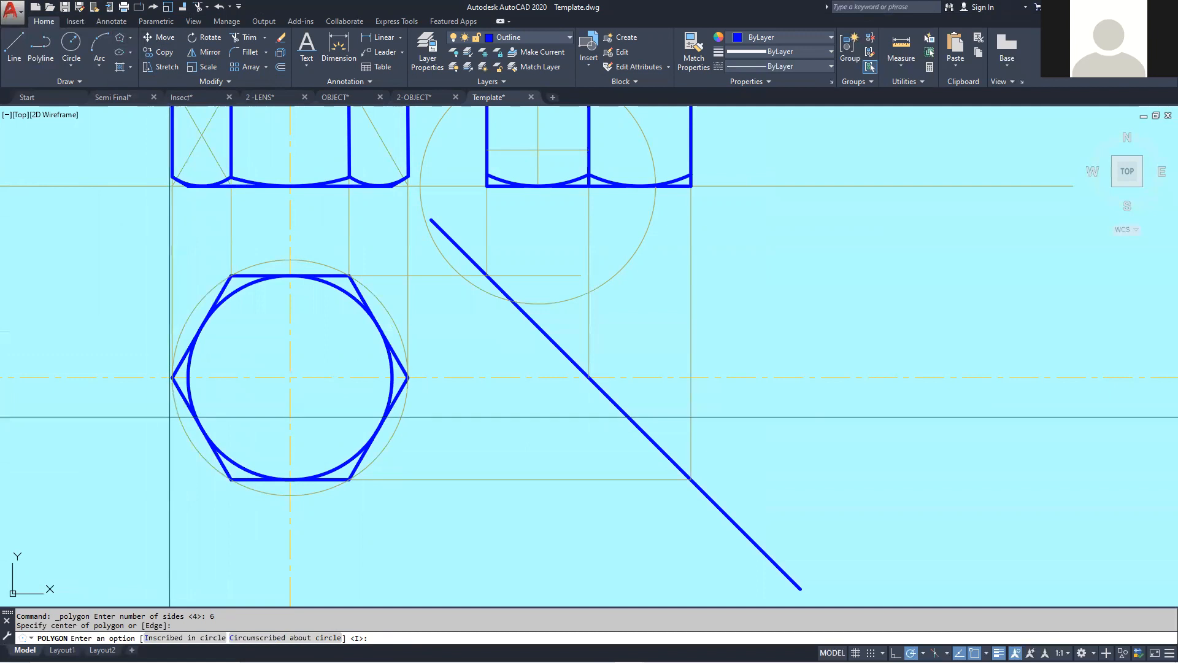
left_click(15, 46)
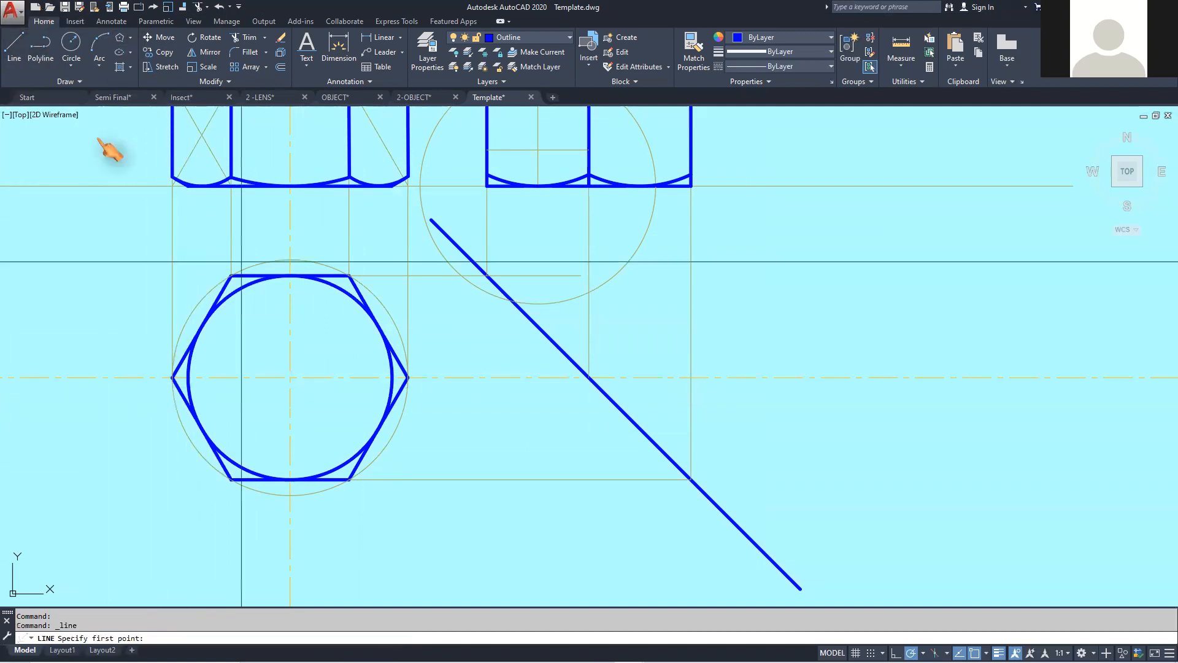
scroll(395, 394, "down", 4)
scroll(411, 411, "up", 3)
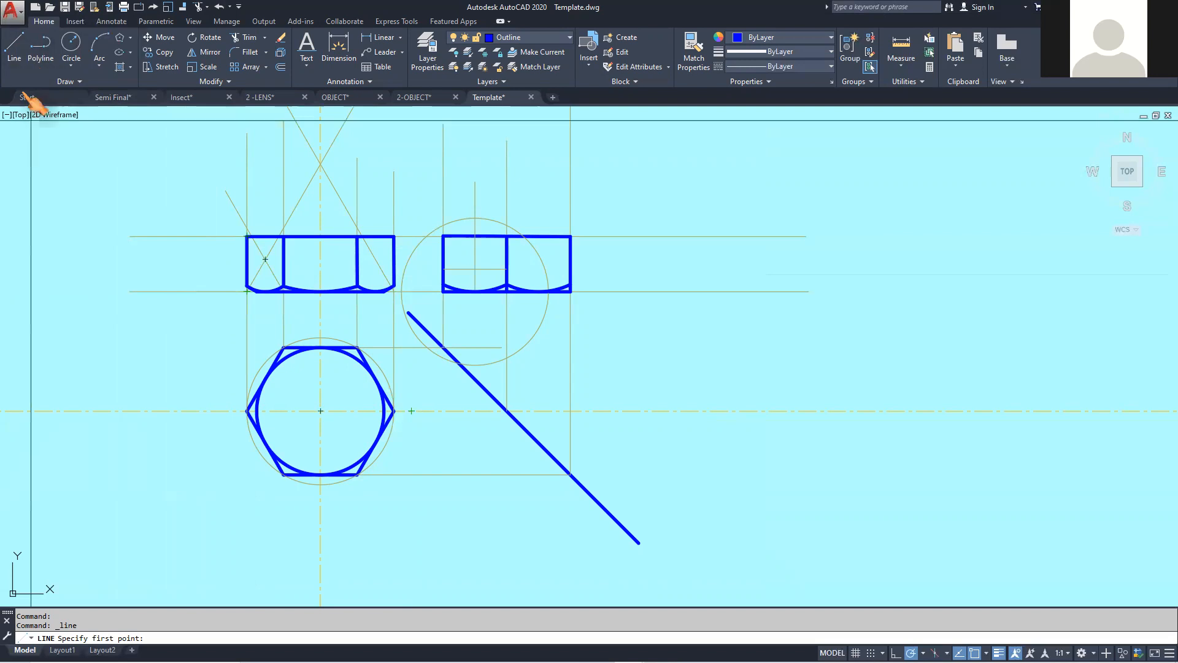
key("Escape")
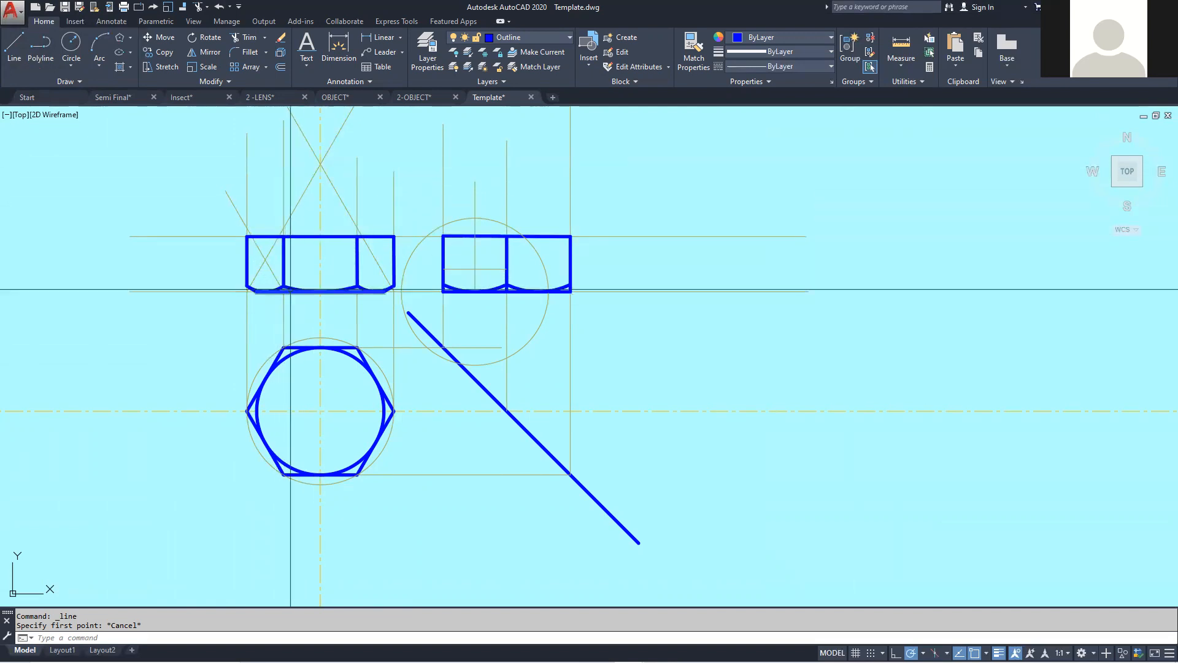
Shorten the side view's middle vertical line so its lower end meets the point where the two bottom arcs join.
scroll(269, 282, "up", 4)
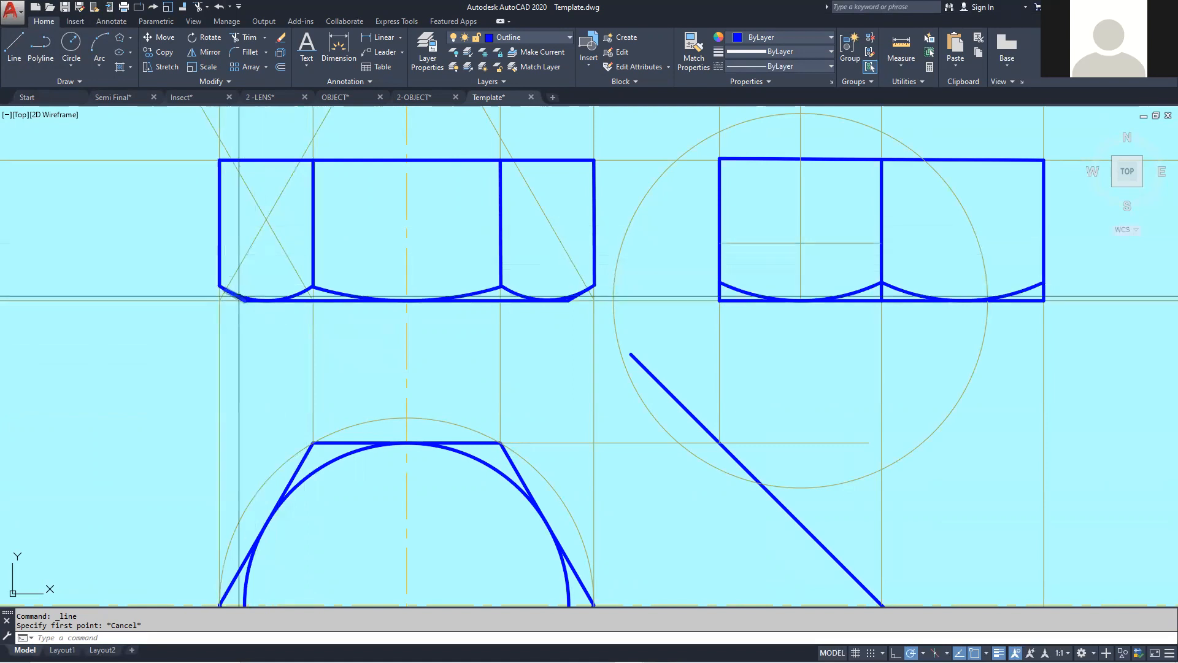
scroll(247, 293, "up", 6)
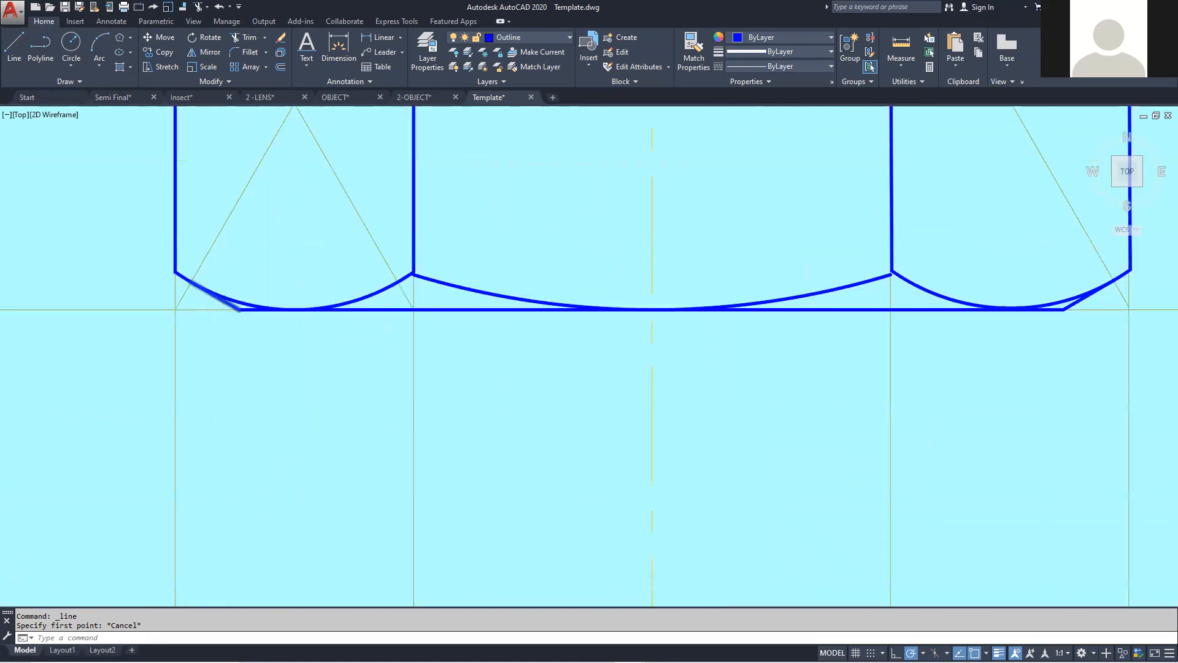
scroll(241, 313, "down", 4)
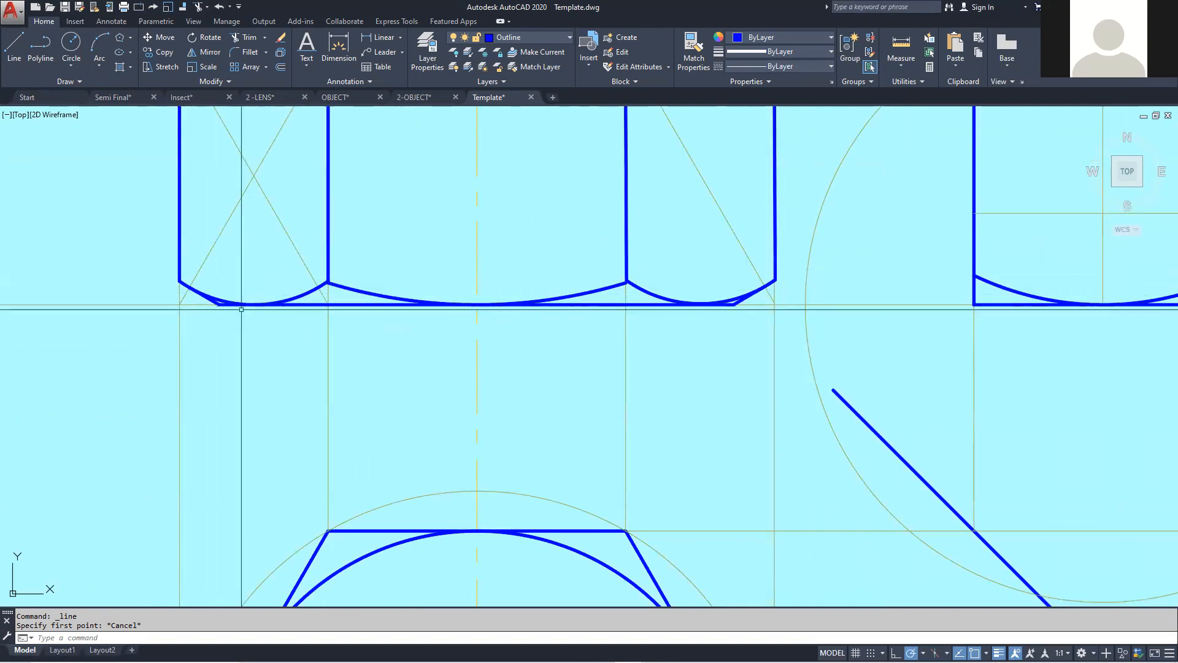
scroll(647, 326, "down", 5)
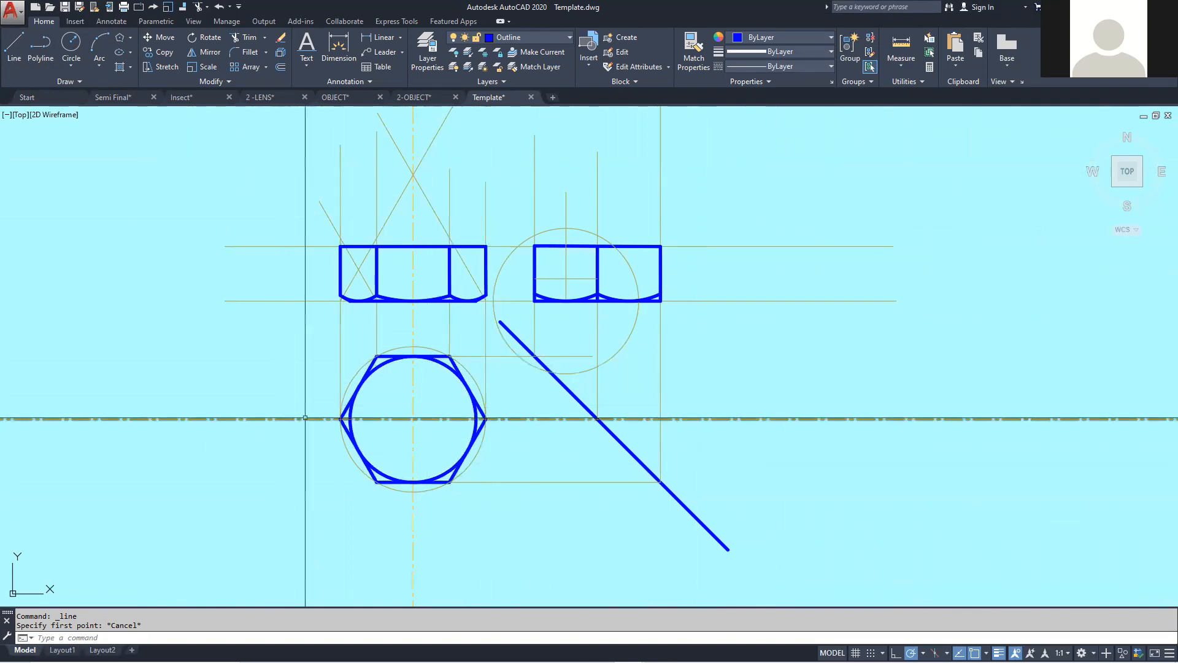
scroll(626, 281, "up", 5)
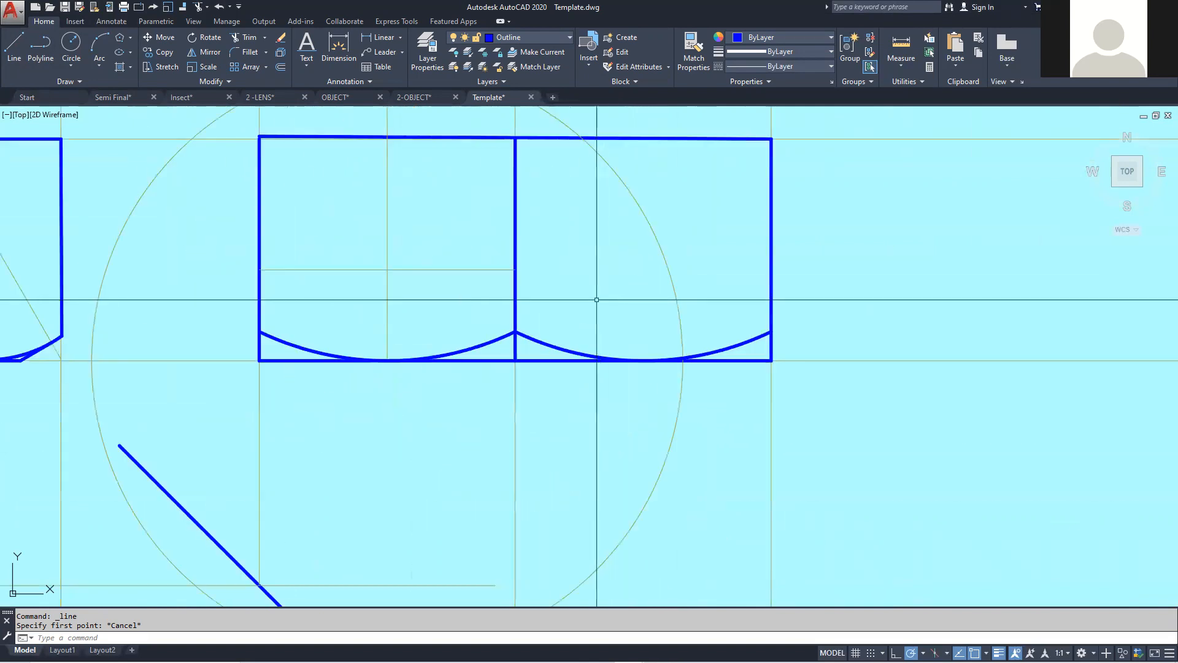
left_click(516, 344)
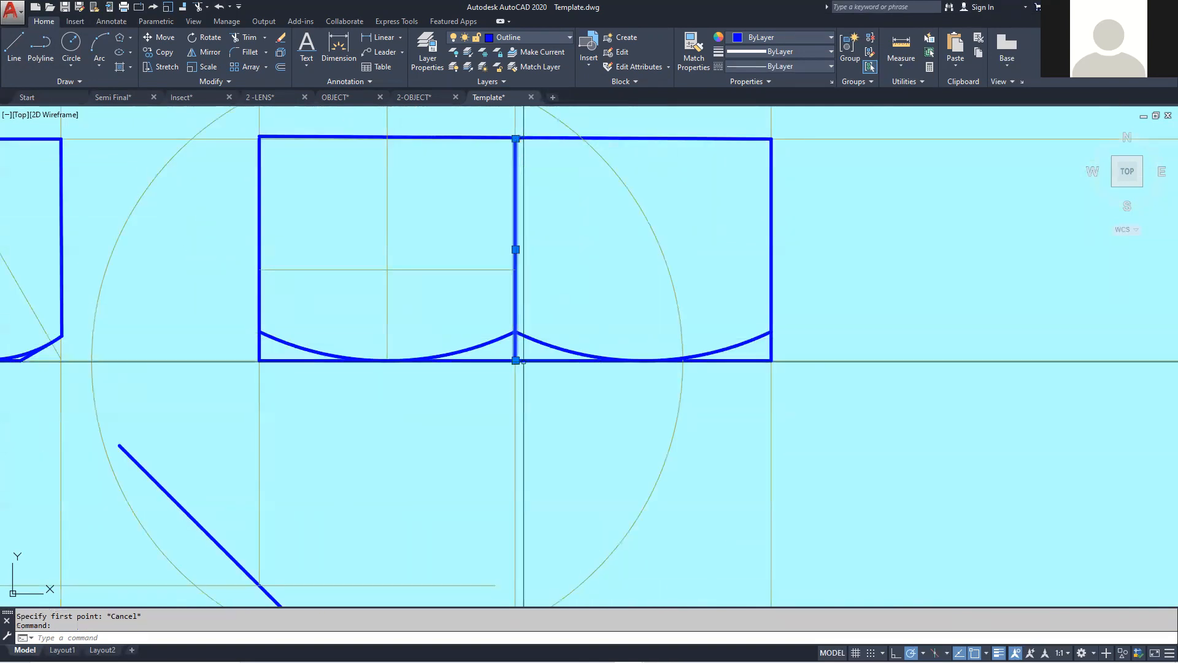
left_click(515, 361)
left_click(515, 331)
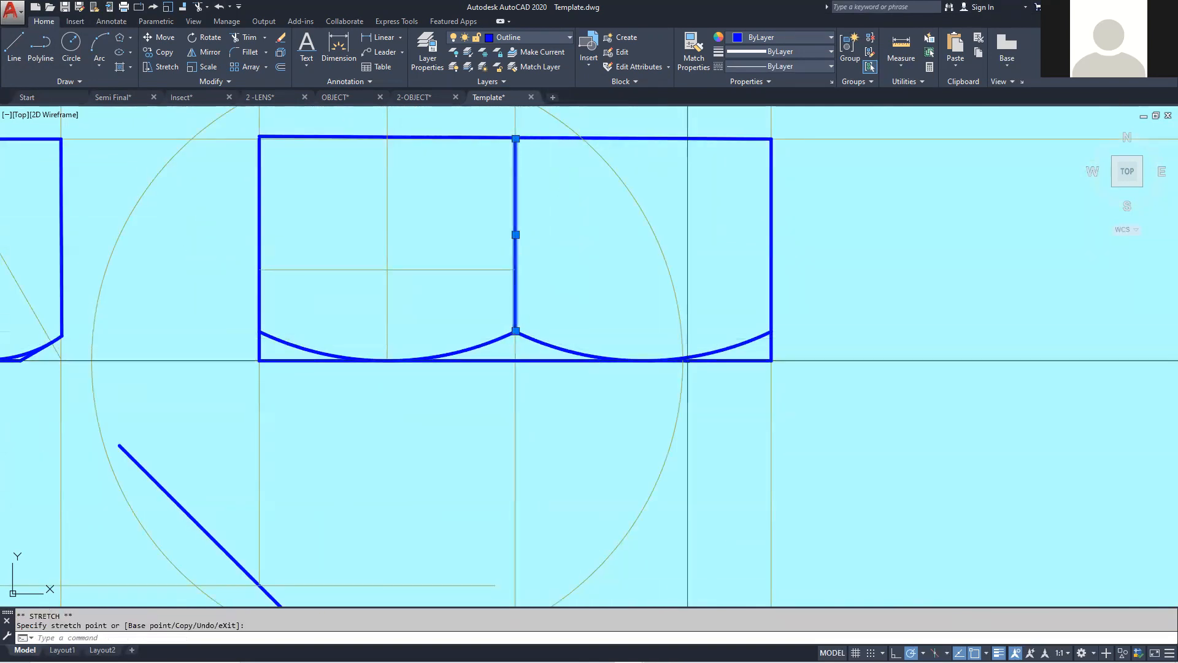
scroll(688, 360, "down", 5)
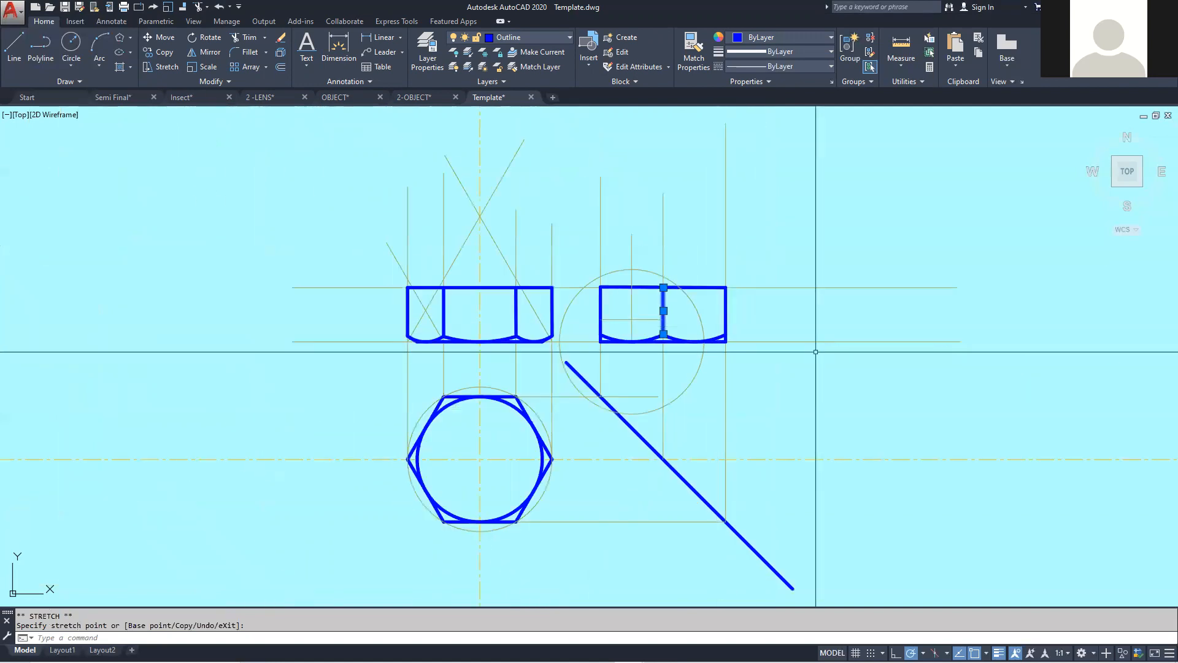
key("Escape")
scroll(751, 298, "up", 3)
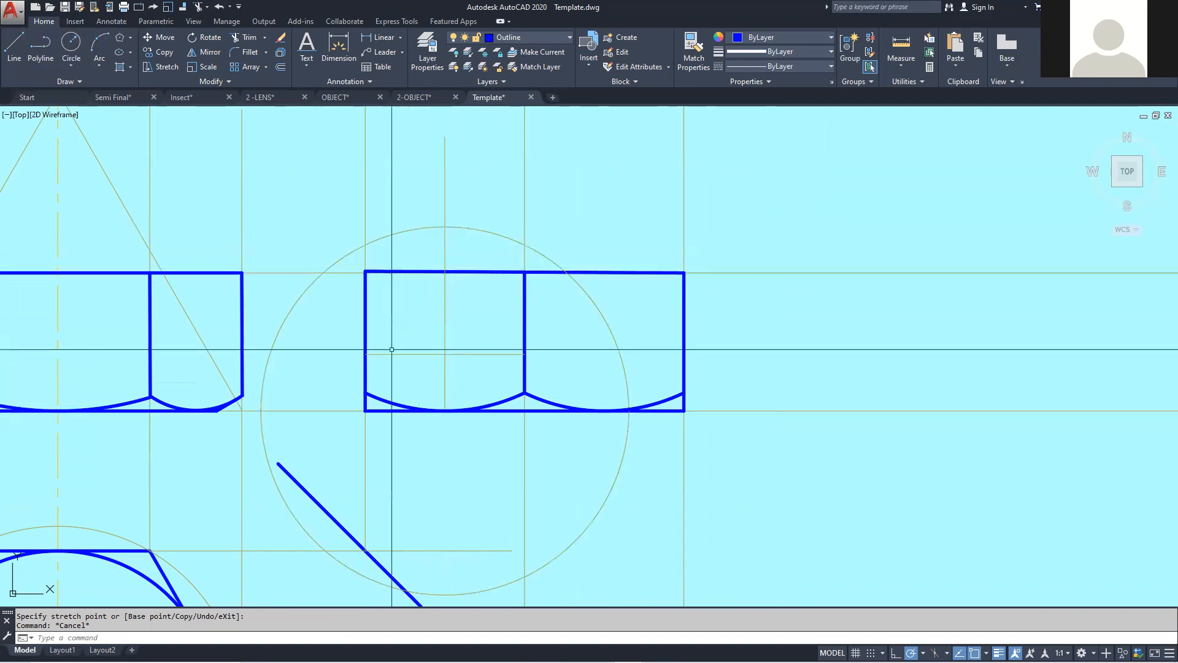
scroll(585, 353, "down", 2)
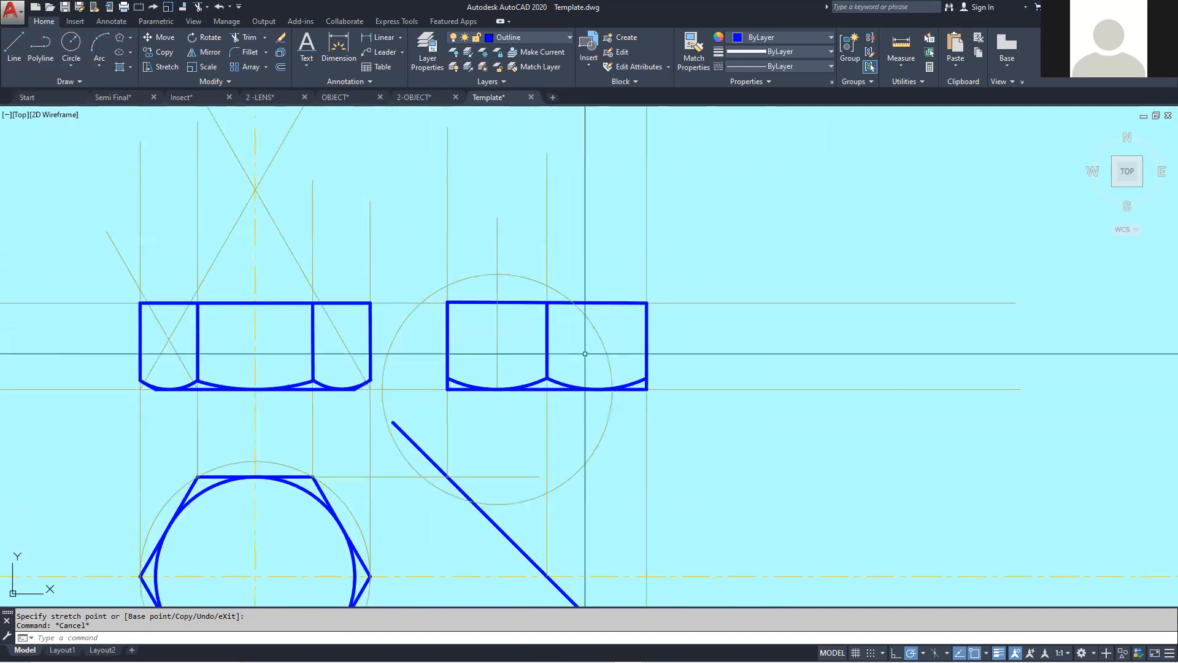
scroll(485, 344, "down", 4)
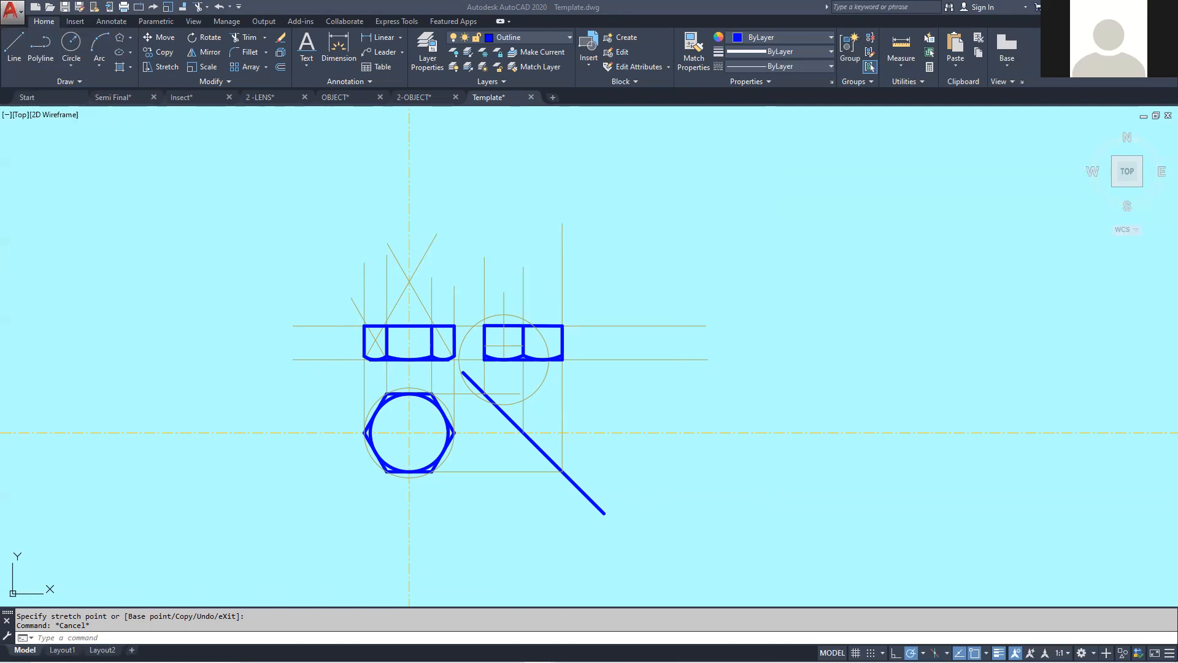
scroll(197, 205, "down", 4)
scroll(218, 205, "up", 4)
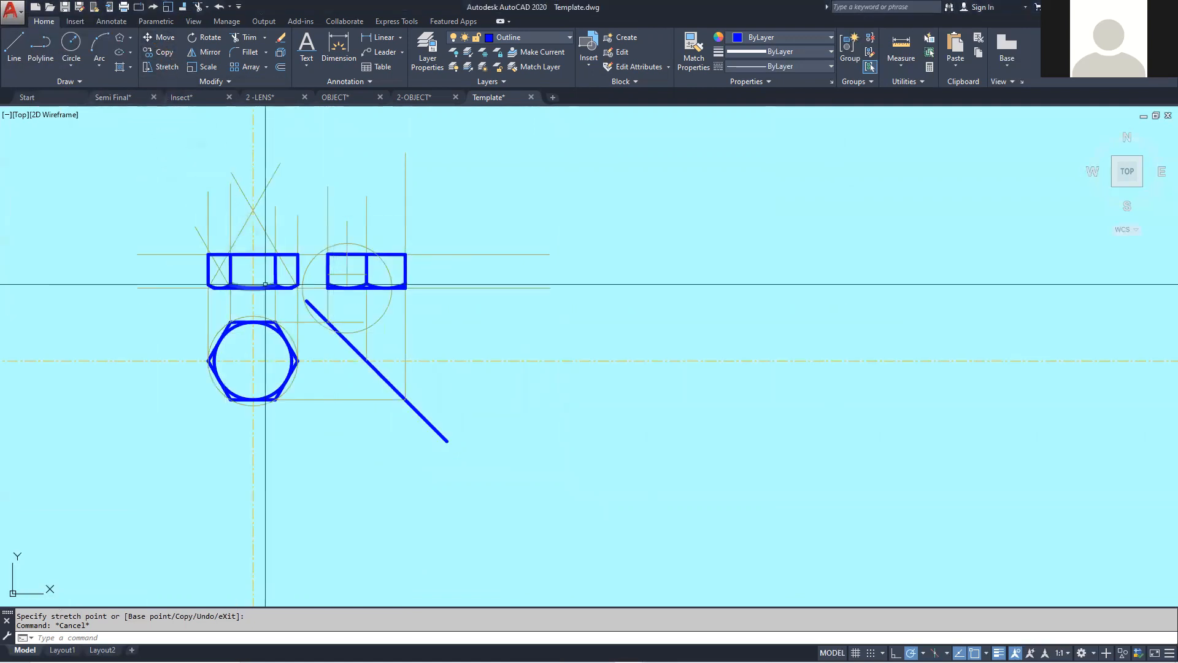
scroll(101, 122, "down", 2)
scroll(104, 116, "up", 4)
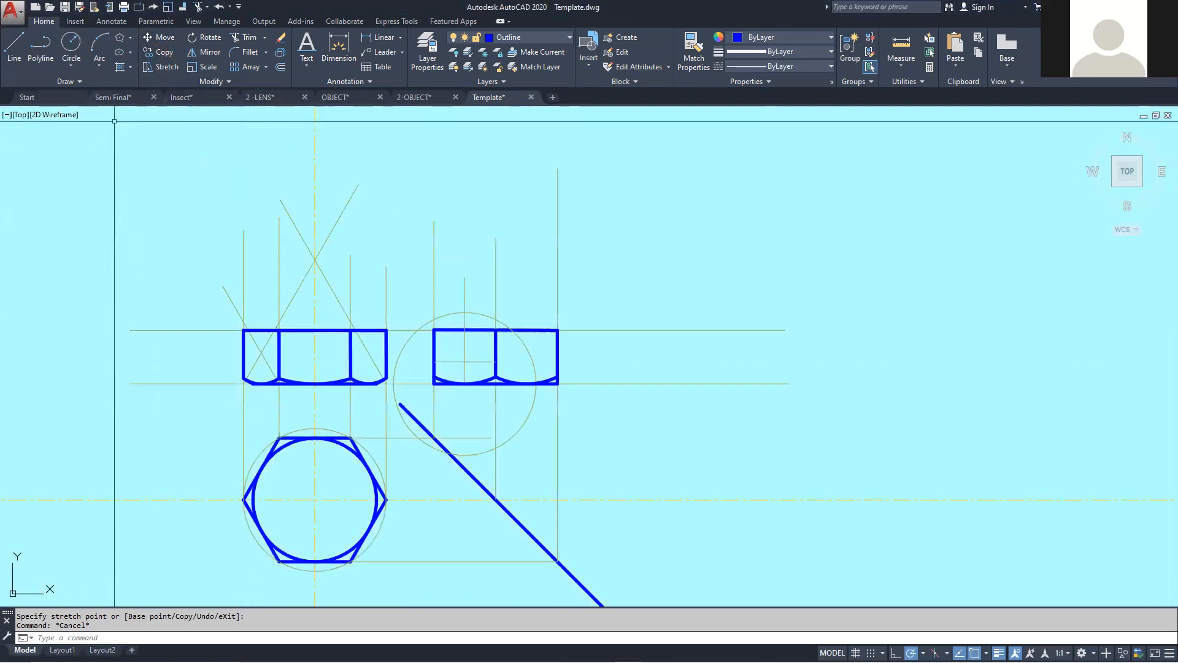
Copy the three hexagonal head views with their construction lines to the empty lower-right area of the drawing sheet.
left_click(158, 53)
scroll(122, 108, "down", 5)
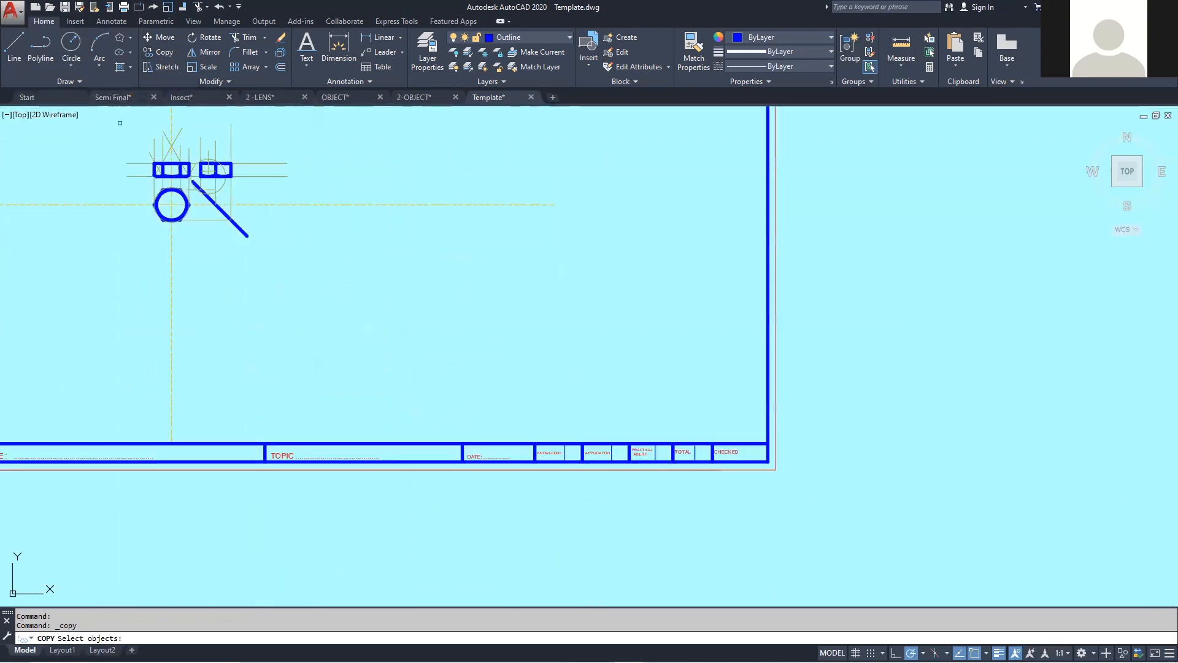
left_click(117, 126)
left_click(295, 252)
key("Return")
left_click(232, 284)
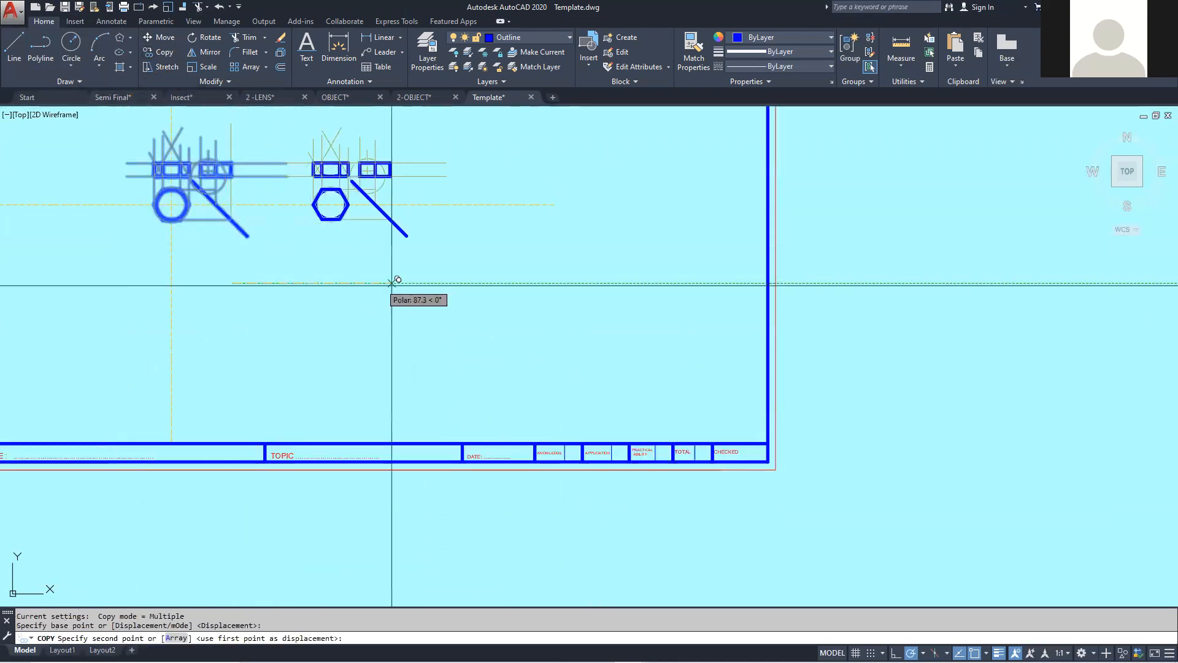
left_click(620, 403)
right_click(718, 256)
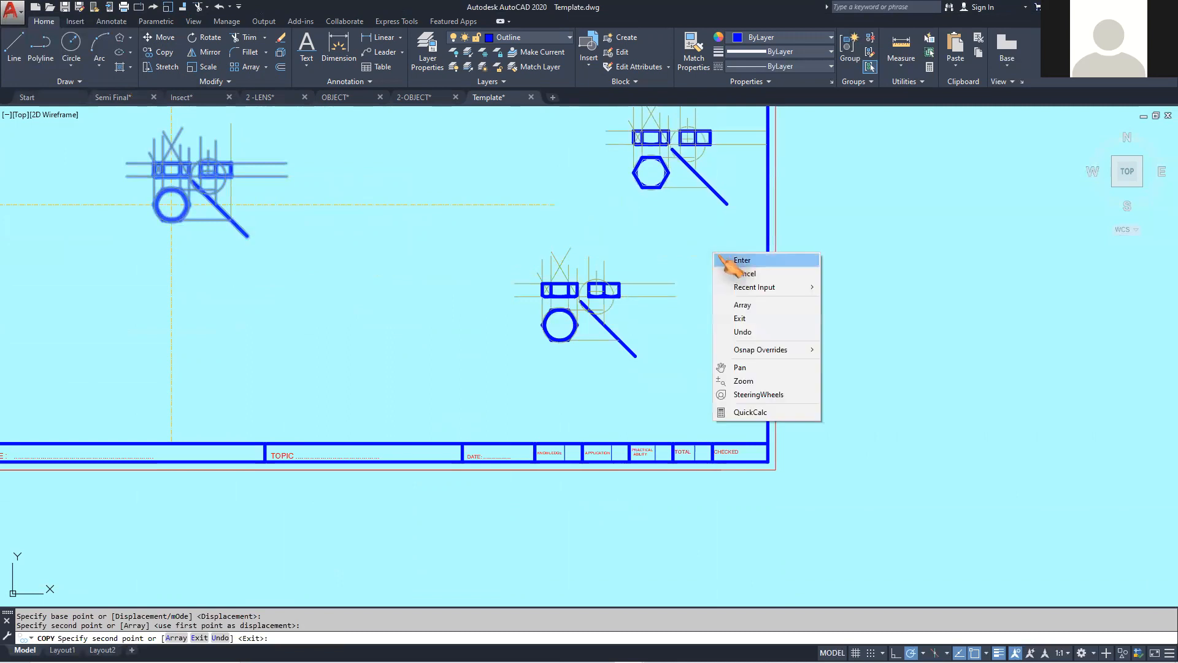
left_click(750, 263)
Erase the vertical projection lines, most slanted construction lines, the side view's construction circle and the 45-degree mitre line from the copied views.
scroll(604, 345, "up", 4)
scroll(619, 252, "down", 3)
scroll(638, 178, "up", 3)
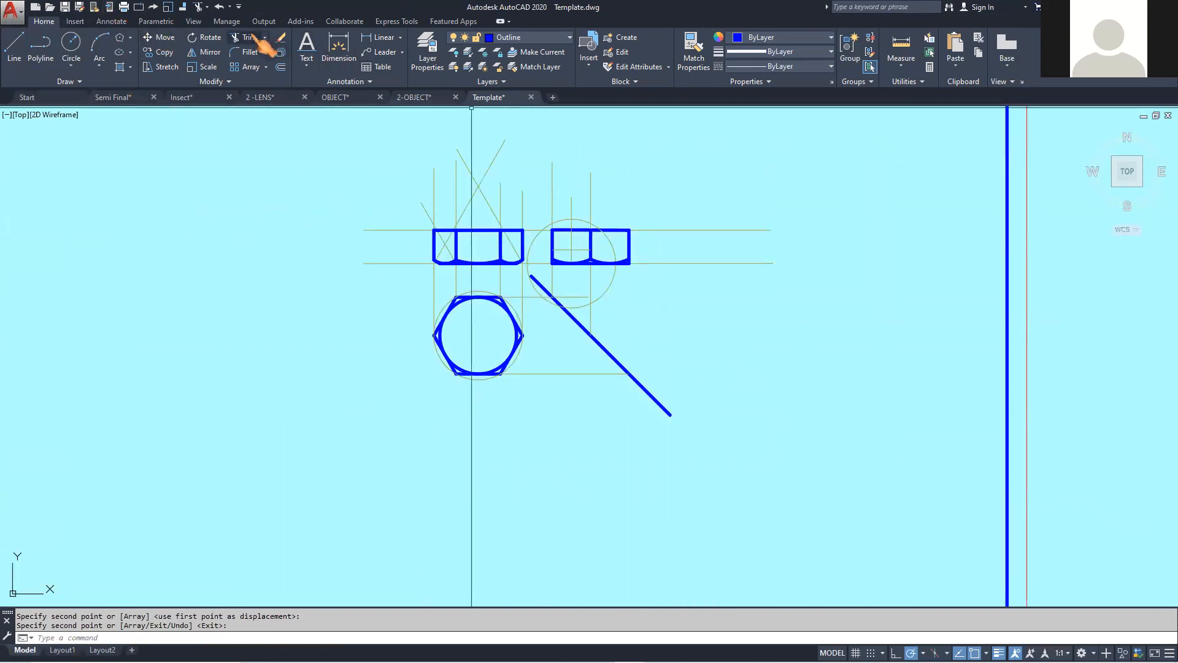
left_click(281, 38)
left_click(626, 193)
left_click(363, 168)
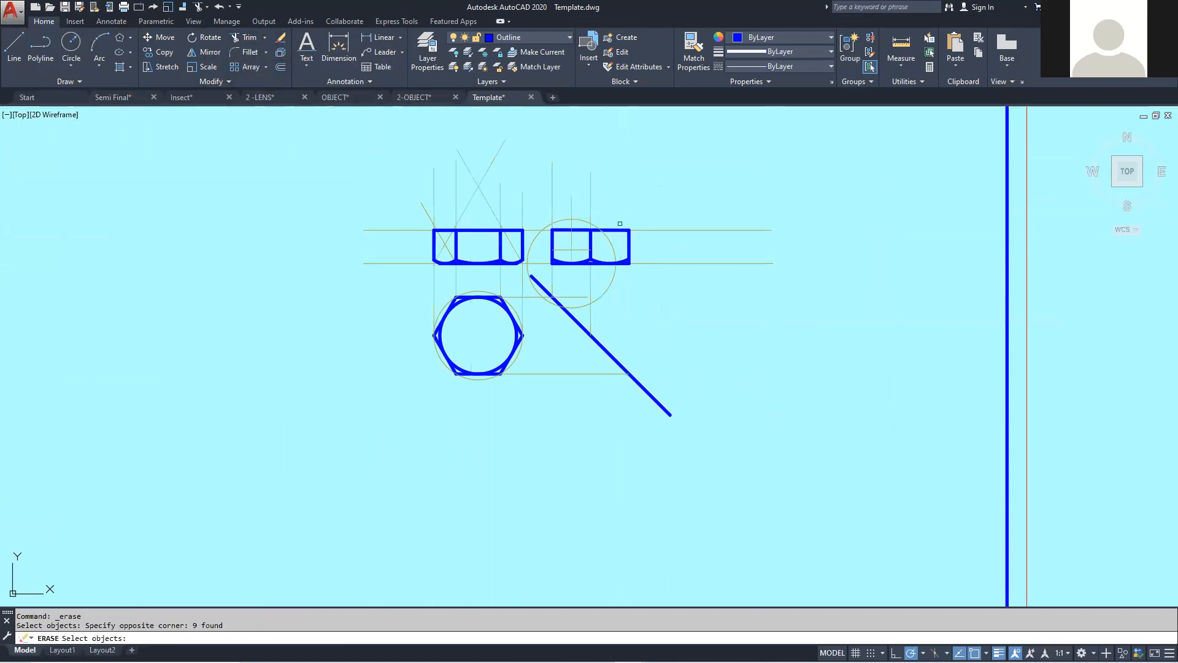
left_click(673, 331)
left_click(536, 287)
left_click(513, 278)
left_click(395, 266)
key("Return")
Erase the leftover slanted line at the copied front view and the short horizontal construction line inside the copied side view.
left_click(281, 38)
left_click(438, 207)
left_click(325, 210)
key("Return")
scroll(600, 231, "up", 2)
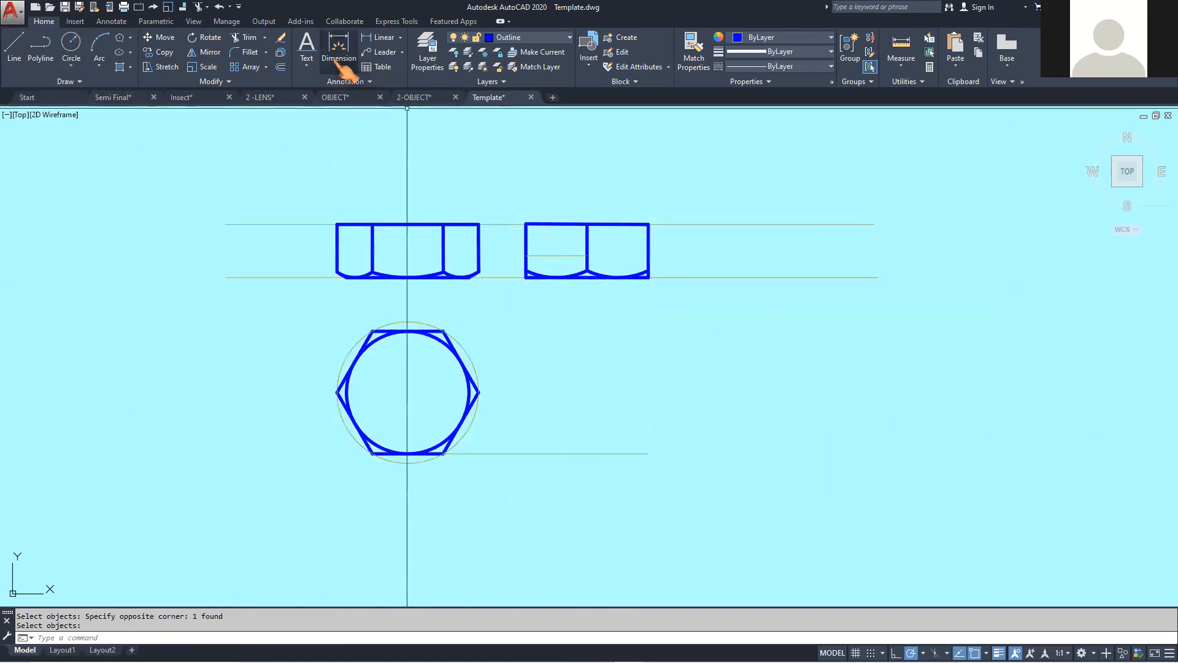
left_click(281, 38)
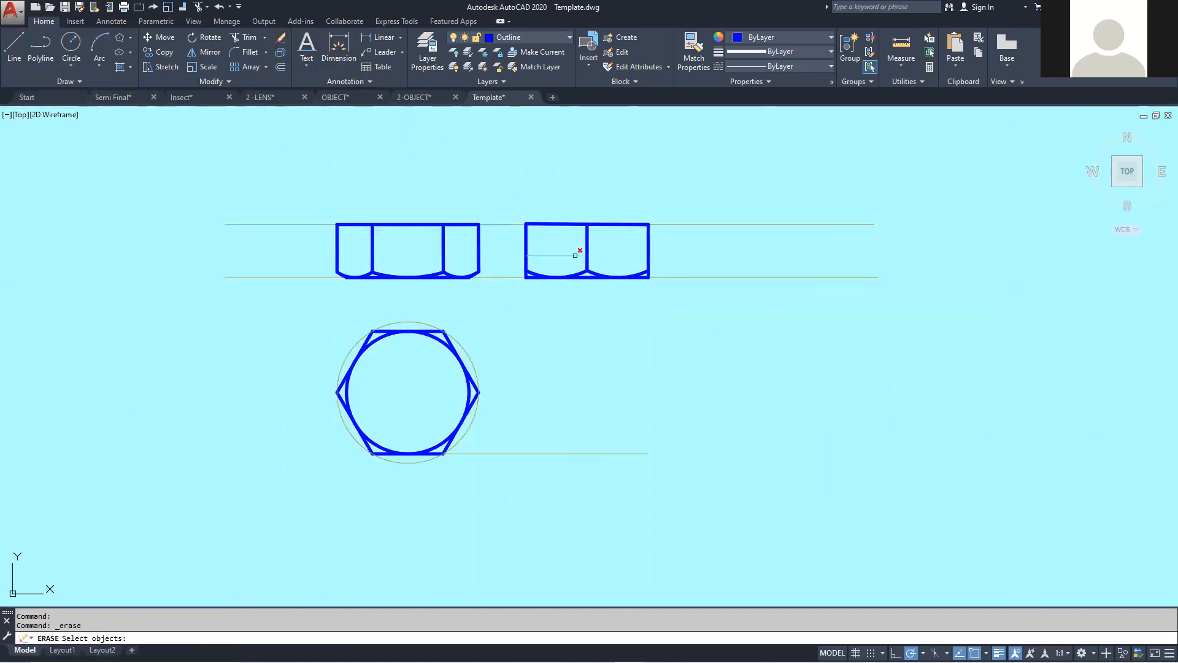
left_click(561, 257)
left_click(620, 346)
key("Return")
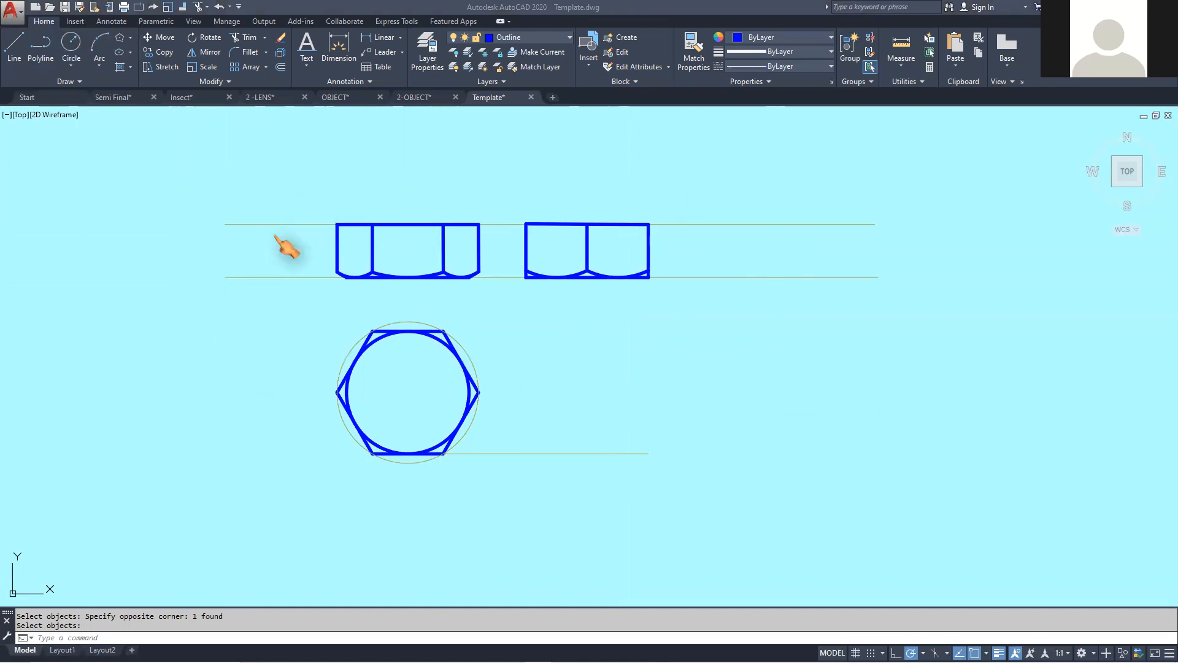
Scale the copied views and their remaining construction lines by a factor of 1.5 about the hexagon's centre.
left_click(208, 66)
left_click(301, 180)
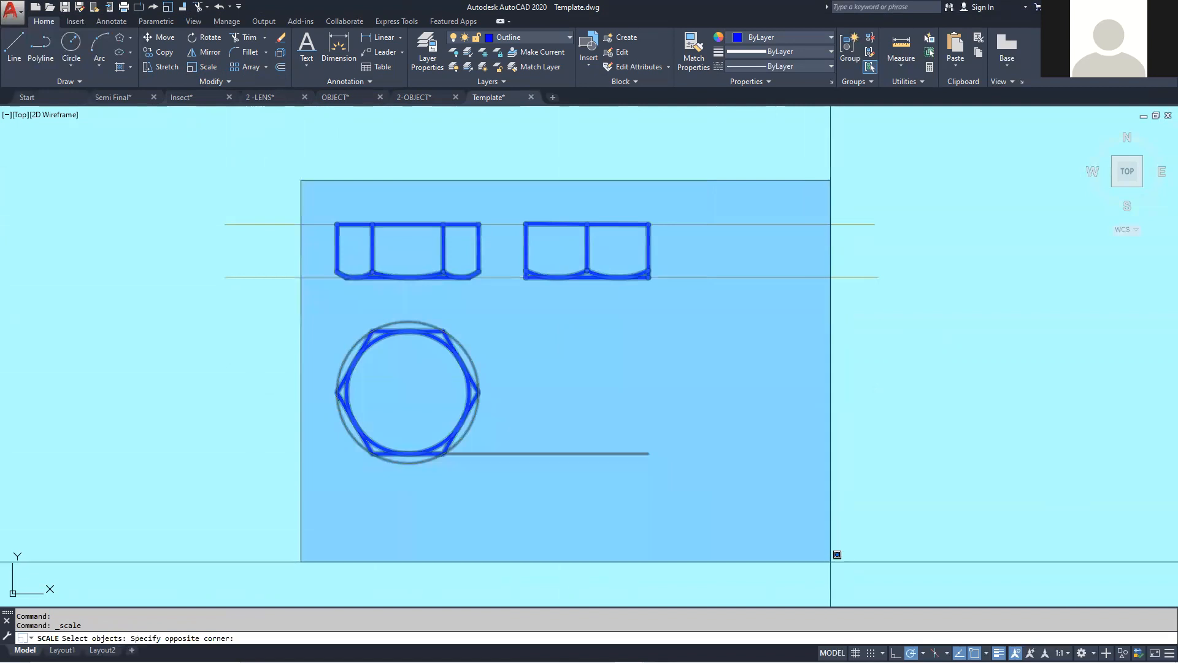
left_click(837, 554)
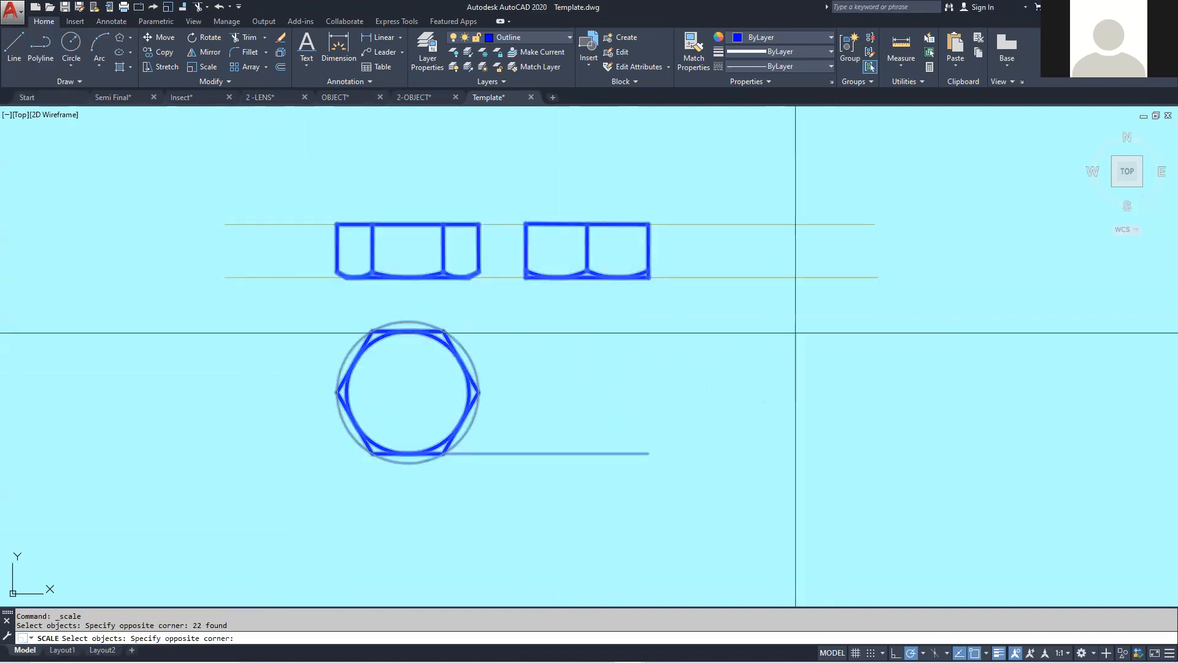
left_click(729, 190)
left_click(634, 370)
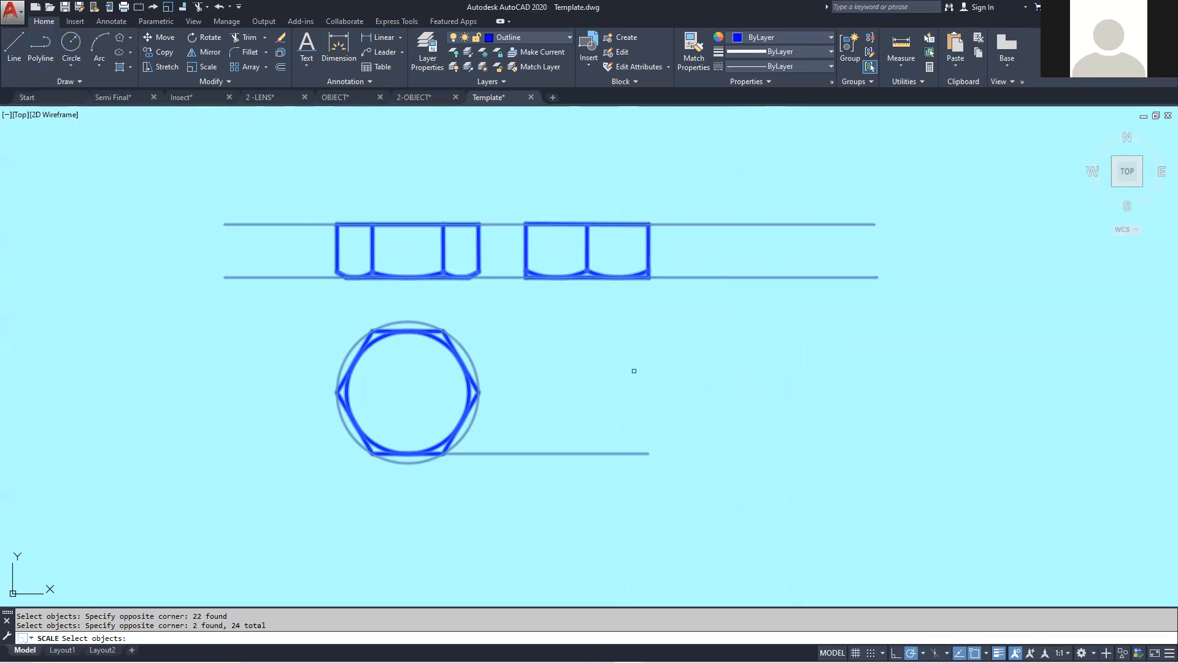
key("Return")
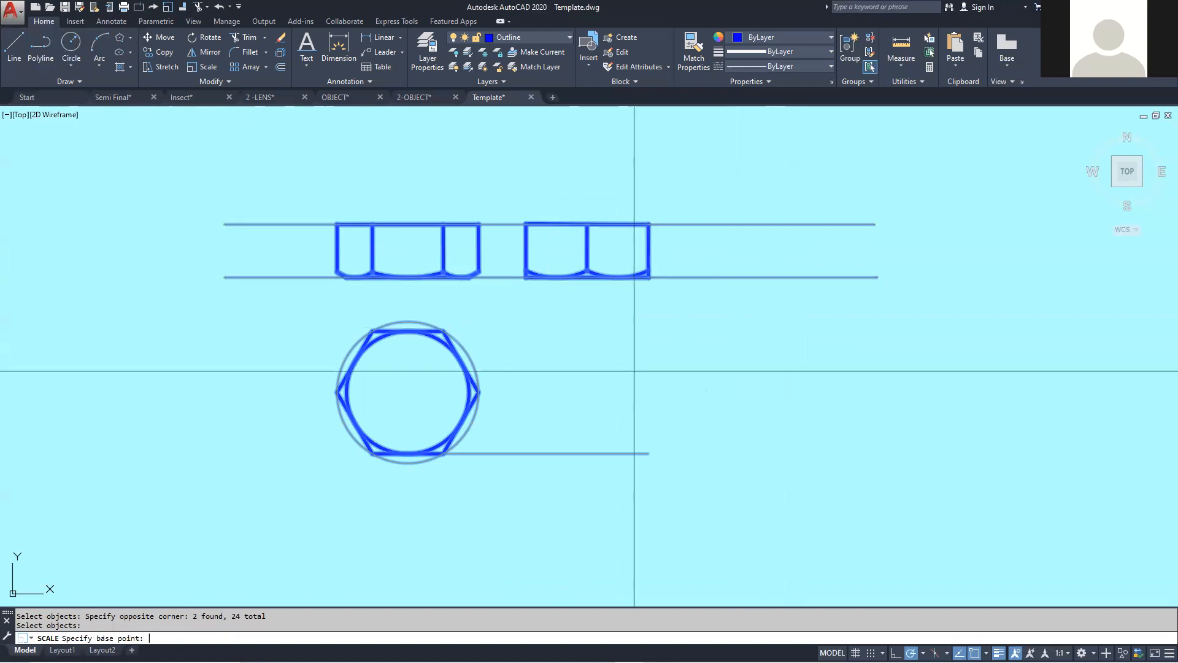
left_click(408, 392)
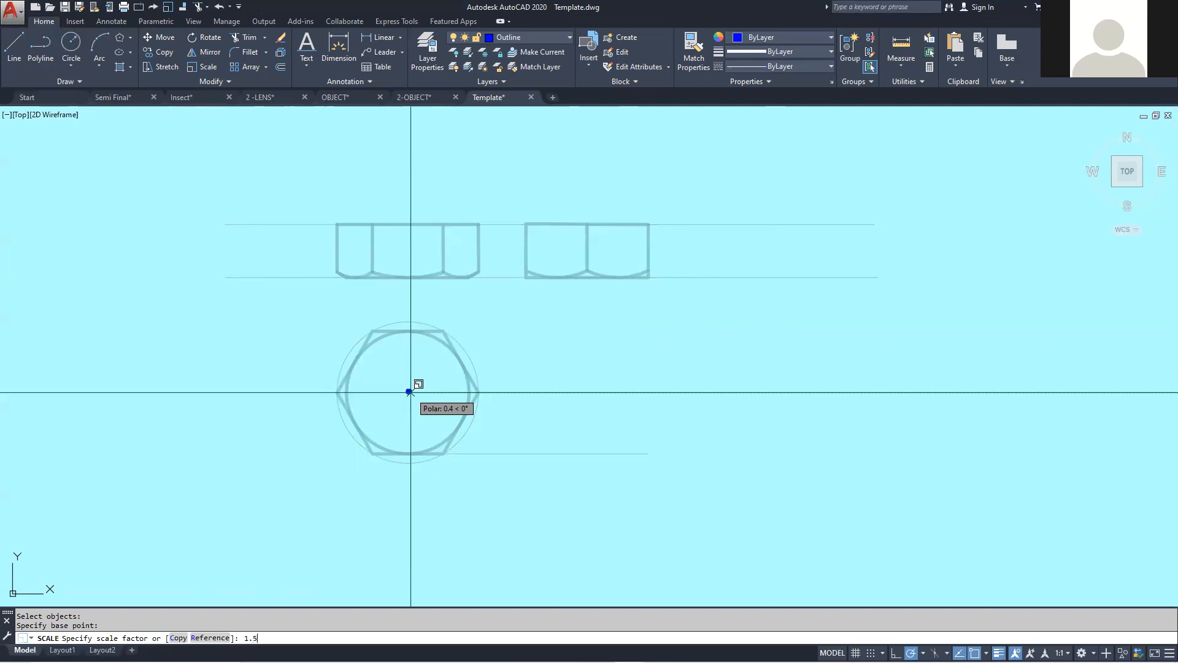
key("Return")
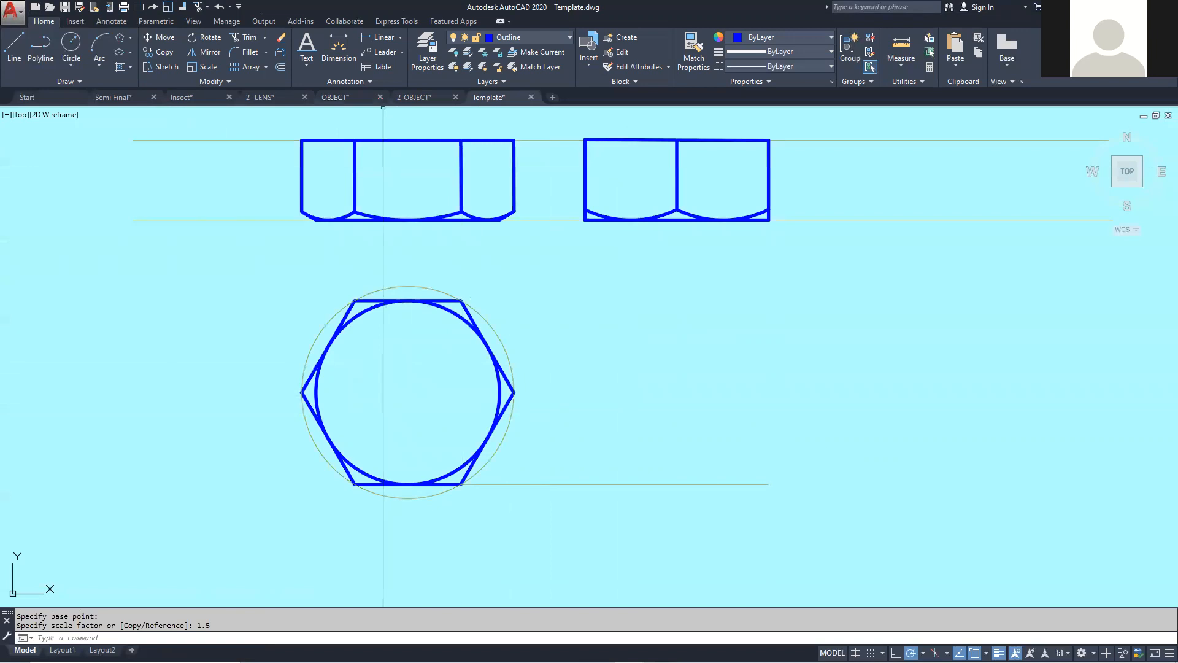
Measure the scaled hexagon's distance across opposite corners in the plan view.
left_click(902, 67)
left_click(923, 114)
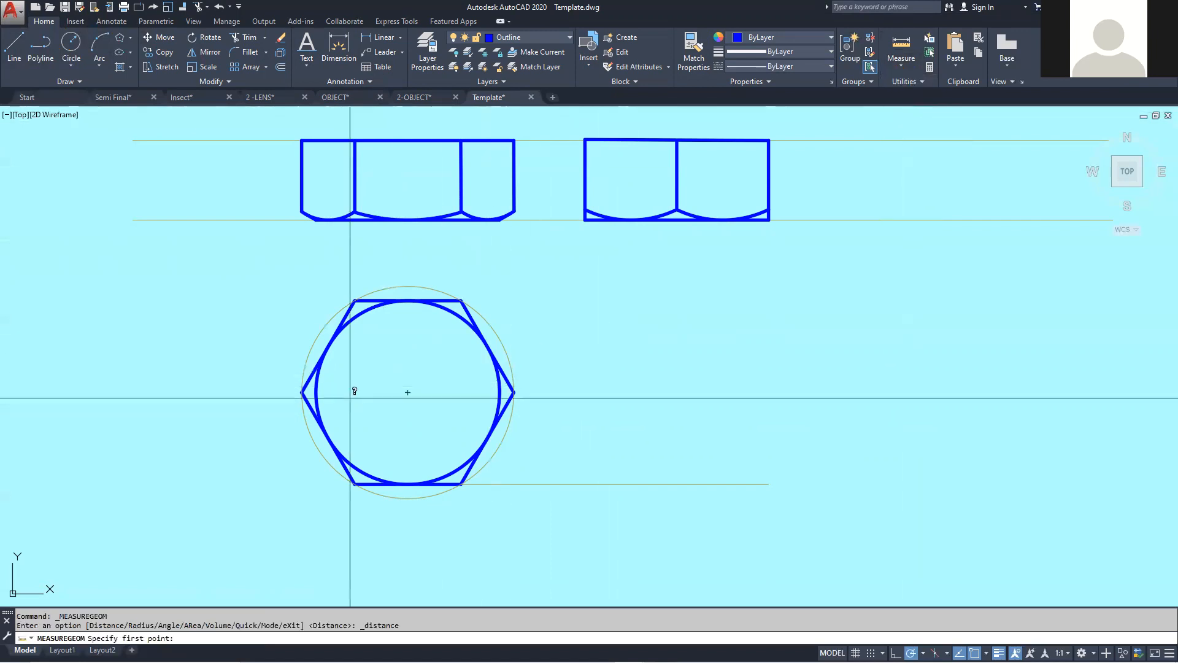
left_click(301, 393)
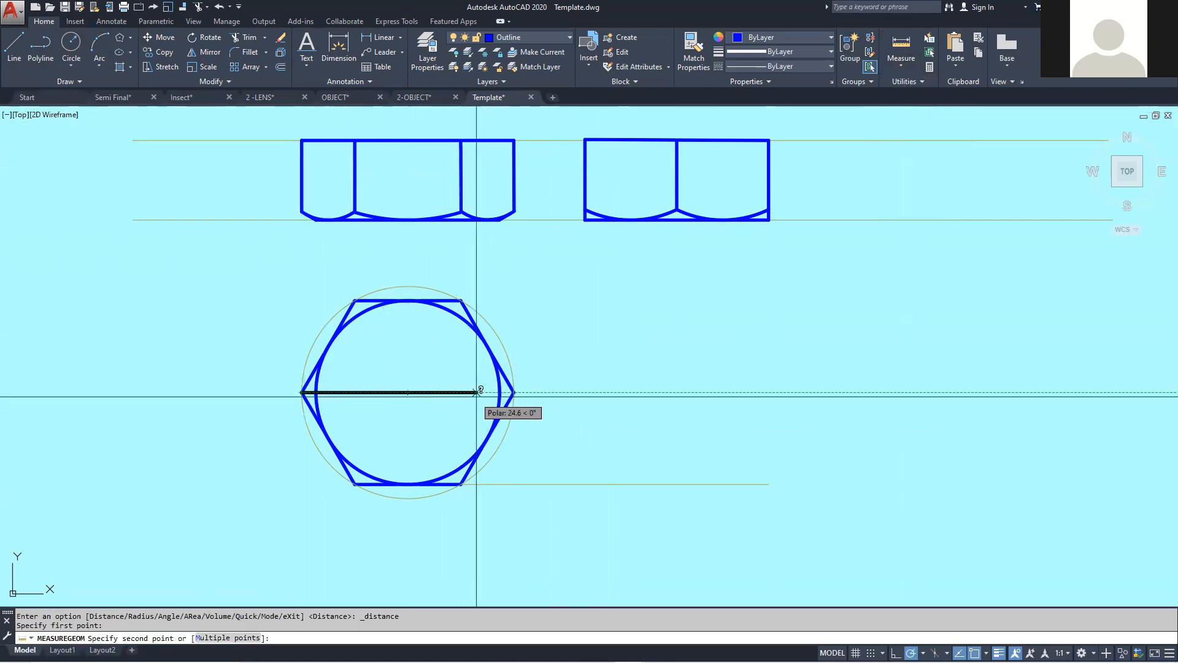
left_click(515, 392)
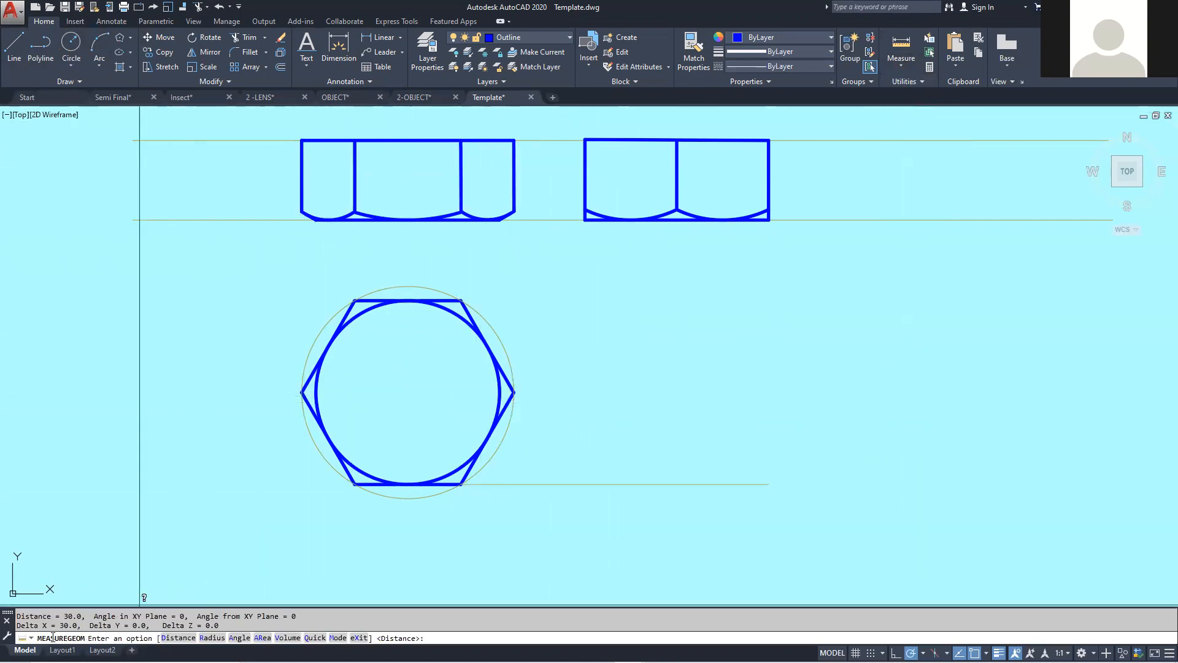
Switch to Nut and Bolt exercise.cdr in CorelDRAW and examine the bolted plates drawing with its M12 bolt and washer.
scroll(559, 522, "down", 4)
scroll(732, 280, "up", 1)
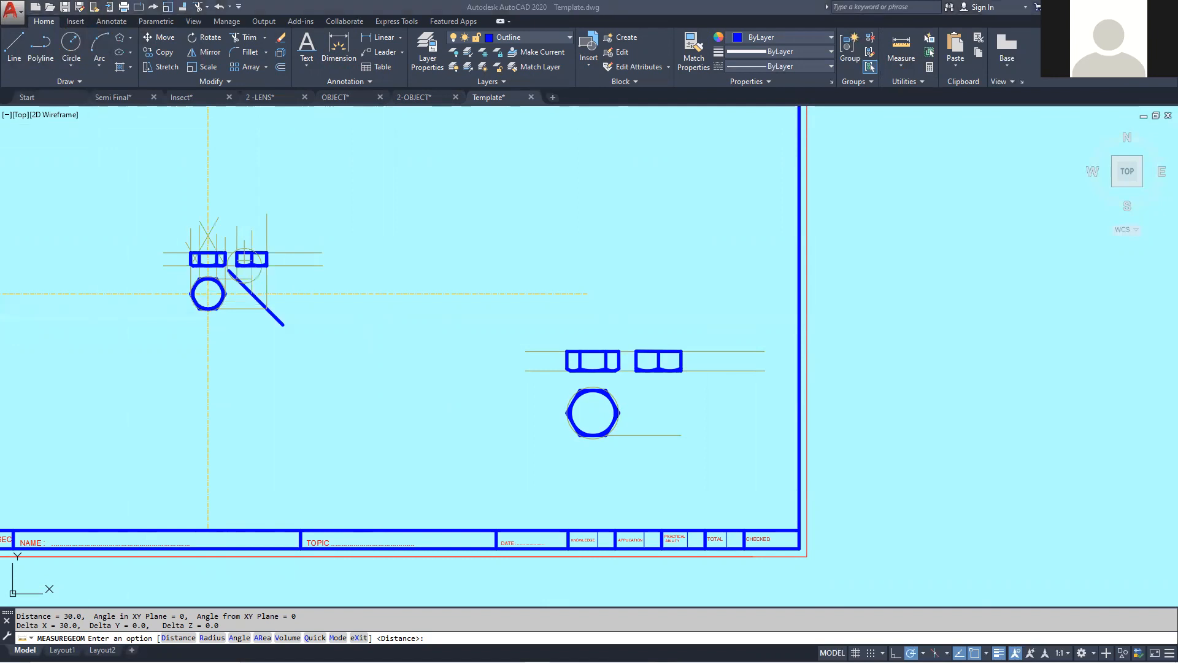
key("alt+Tab")
scroll(405, 382, "up", 3)
scroll(420, 382, "down", 3)
scroll(370, 346, "up", 2)
scroll(485, 275, "down", 3)
scroll(468, 277, "up", 4)
scroll(337, 274, "down", 3)
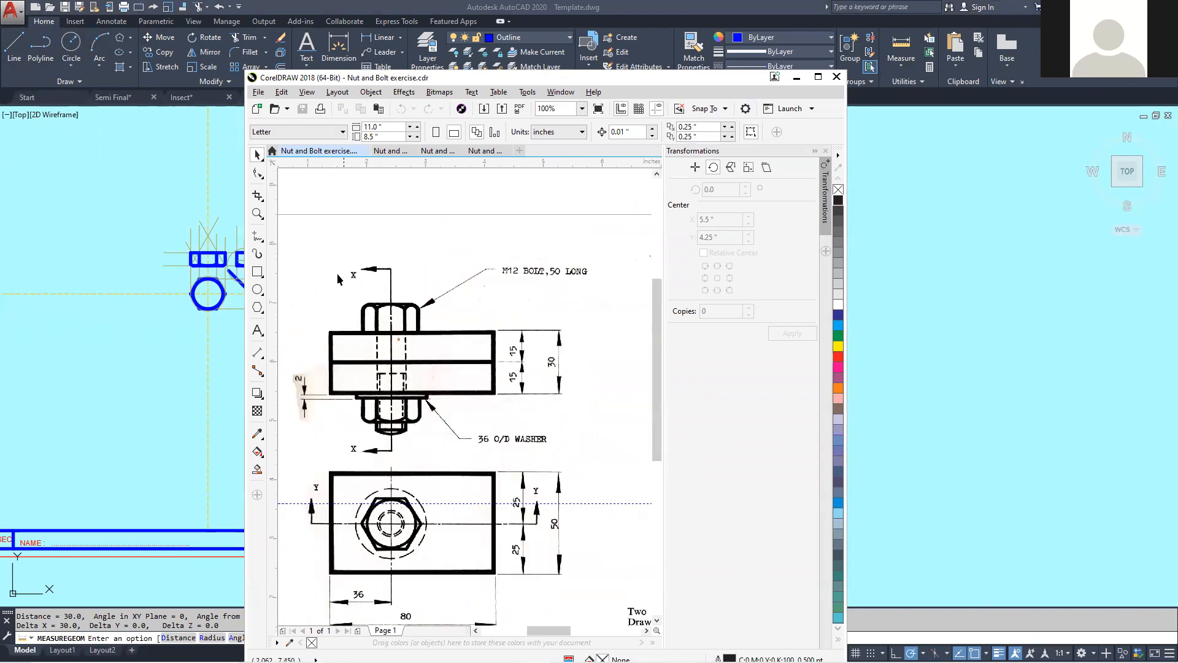
Examine the bolt head, washer and plates in the front view of the exercise drawing.
scroll(351, 300, "up", 2)
scroll(345, 300, "down", 1)
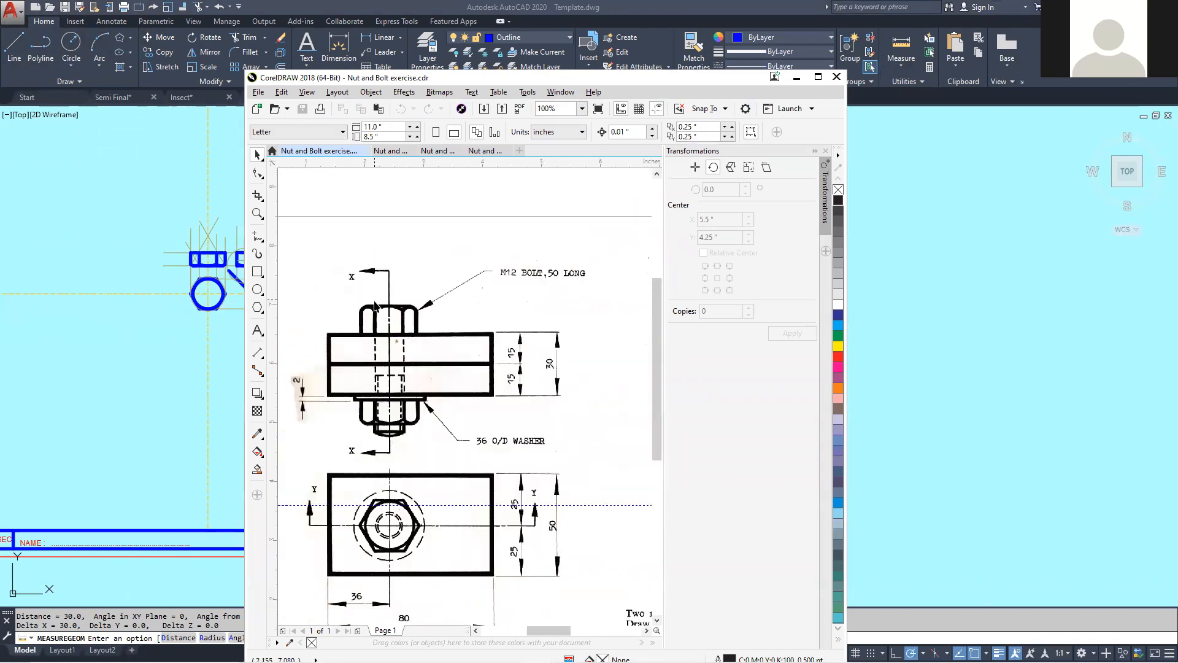
scroll(372, 301, "up", 1)
scroll(364, 337, "down", 1)
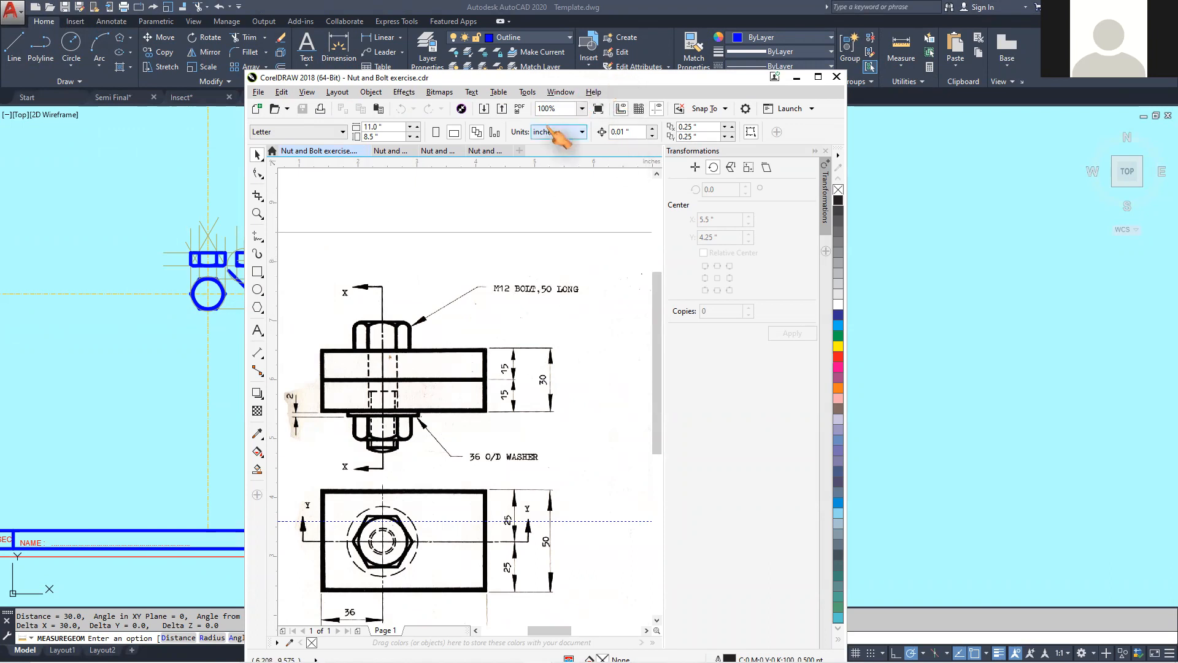
Switch to Nut and Bolt.cdr and examine the nut, washer, thread length and bolt length proportions in the completed views.
left_click(436, 151)
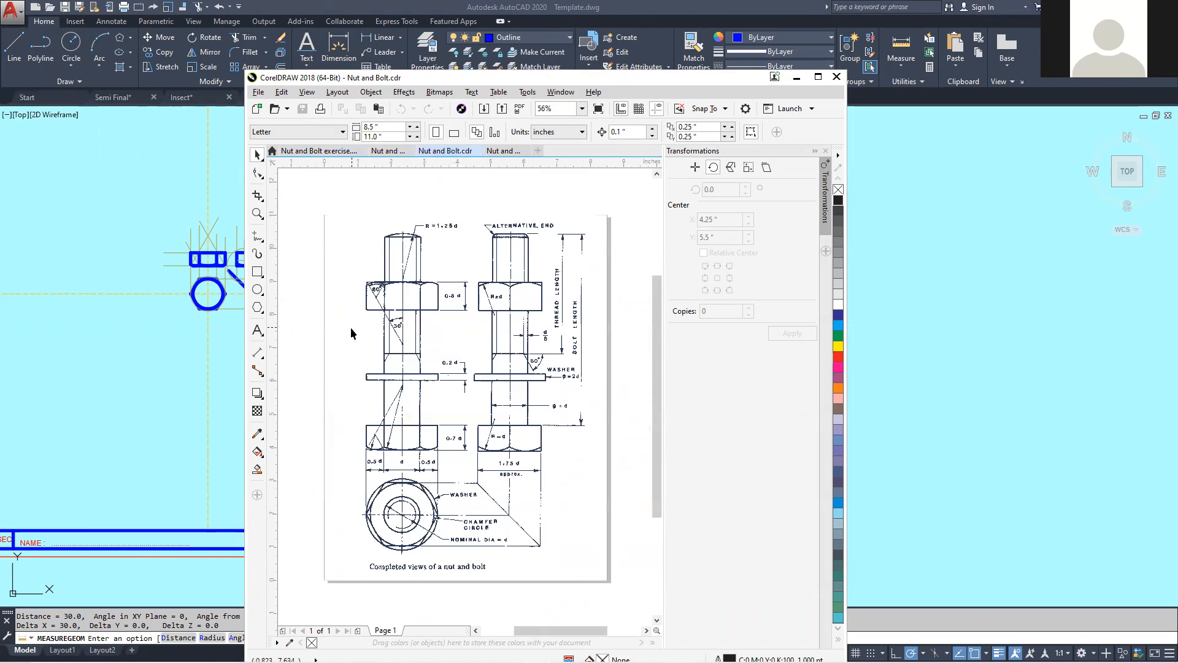
scroll(346, 336, "up", 3)
scroll(344, 343, "down", 2)
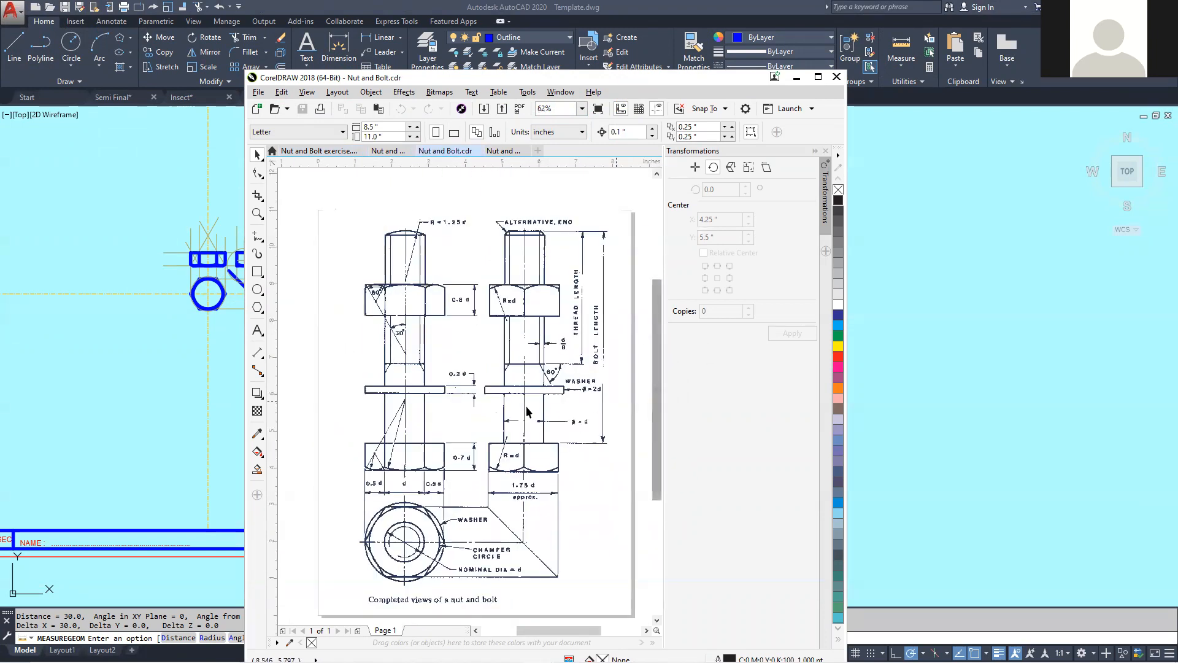
scroll(527, 412, "up", 2)
scroll(617, 425, "down", 4)
scroll(617, 425, "up", 2)
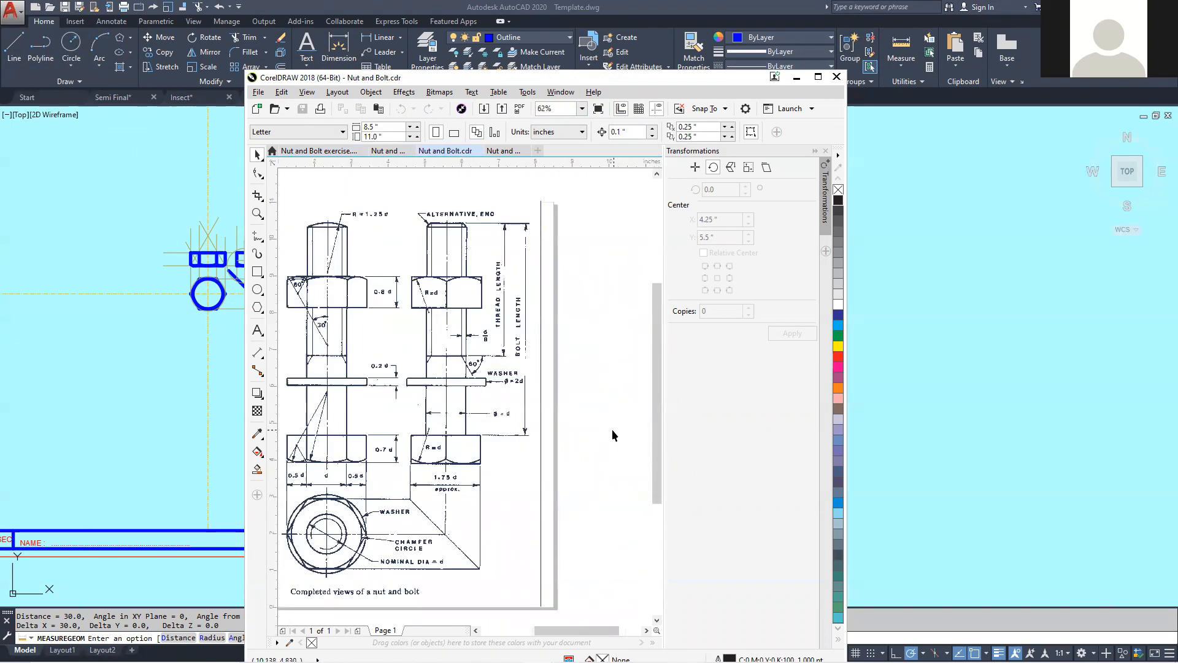
scroll(557, 395, "up", 2)
scroll(560, 415, "down", 2)
scroll(552, 329, "up", 2)
scroll(548, 392, "down", 2)
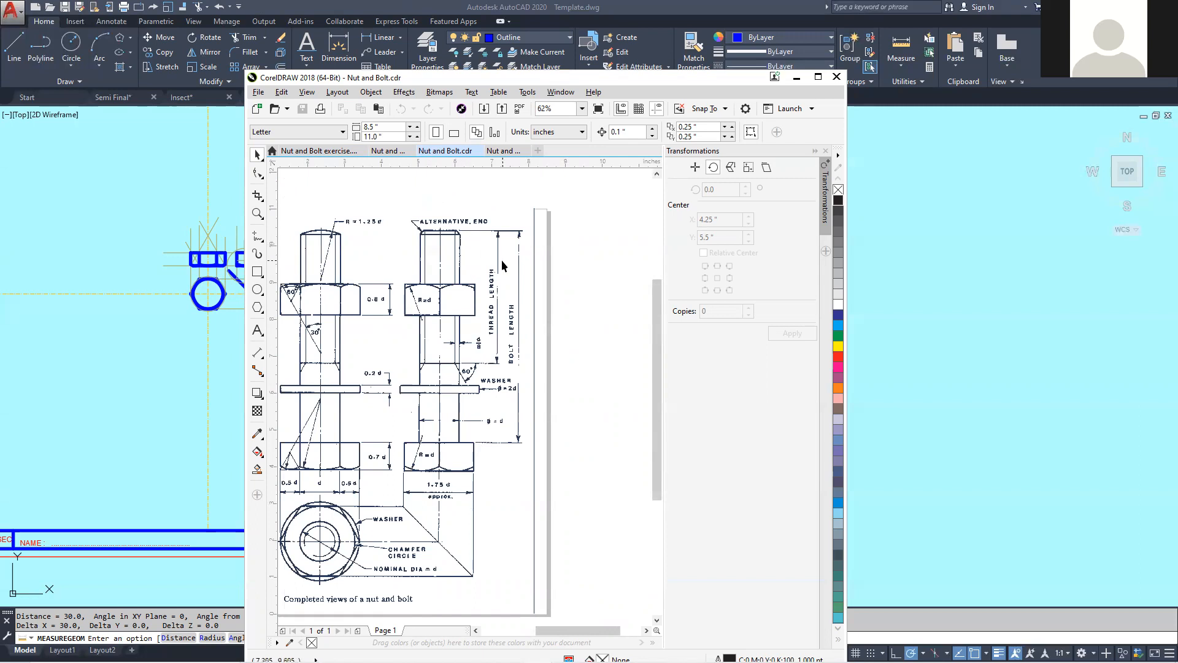
scroll(502, 260, "down", 2)
scroll(442, 294, "up", 2)
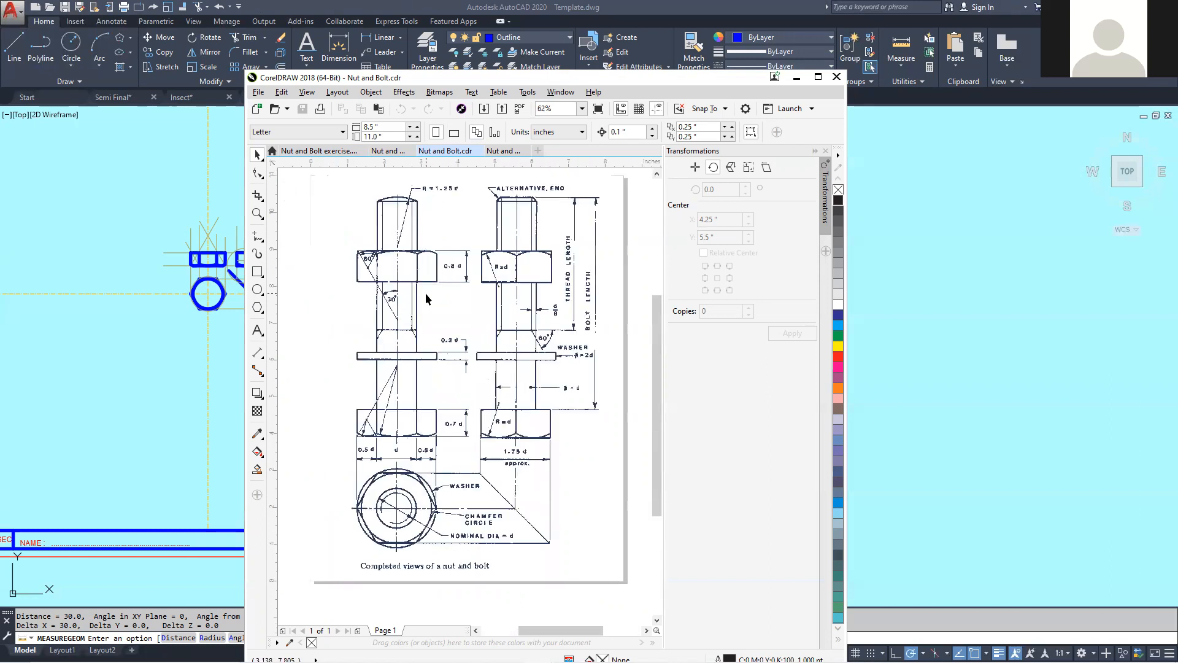
Switch to Nut and Bolt Revised.cdr and examine the proportions for the thread, washer and bolt diameter in terms of M.
left_click(398, 152)
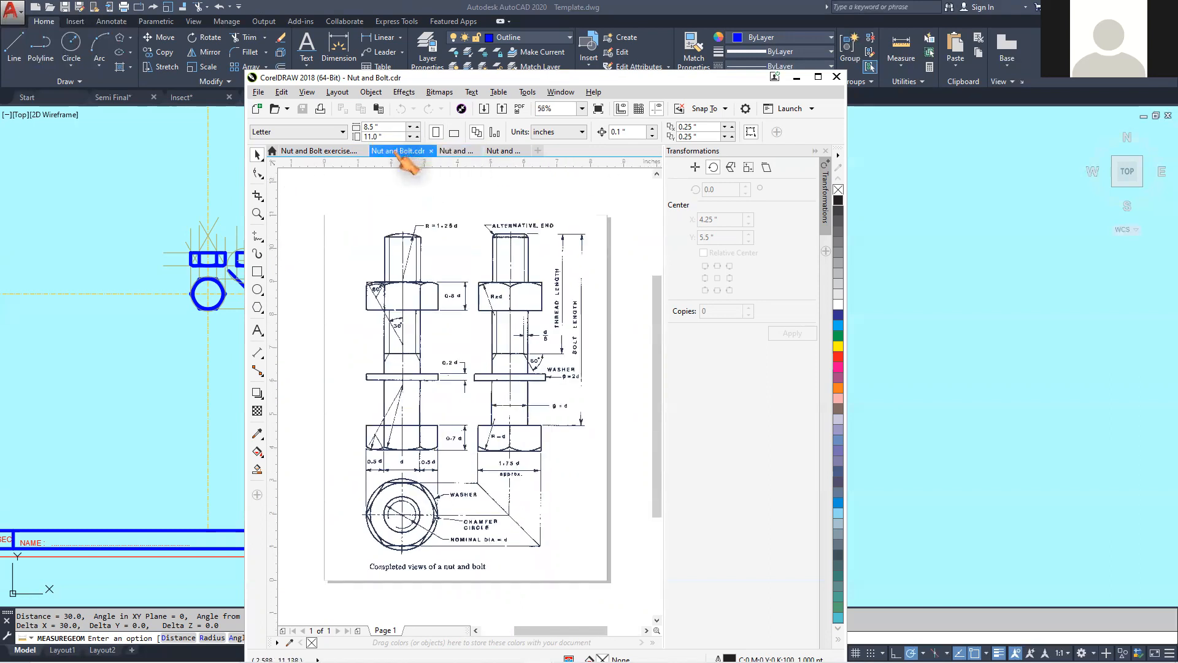
left_click(502, 152)
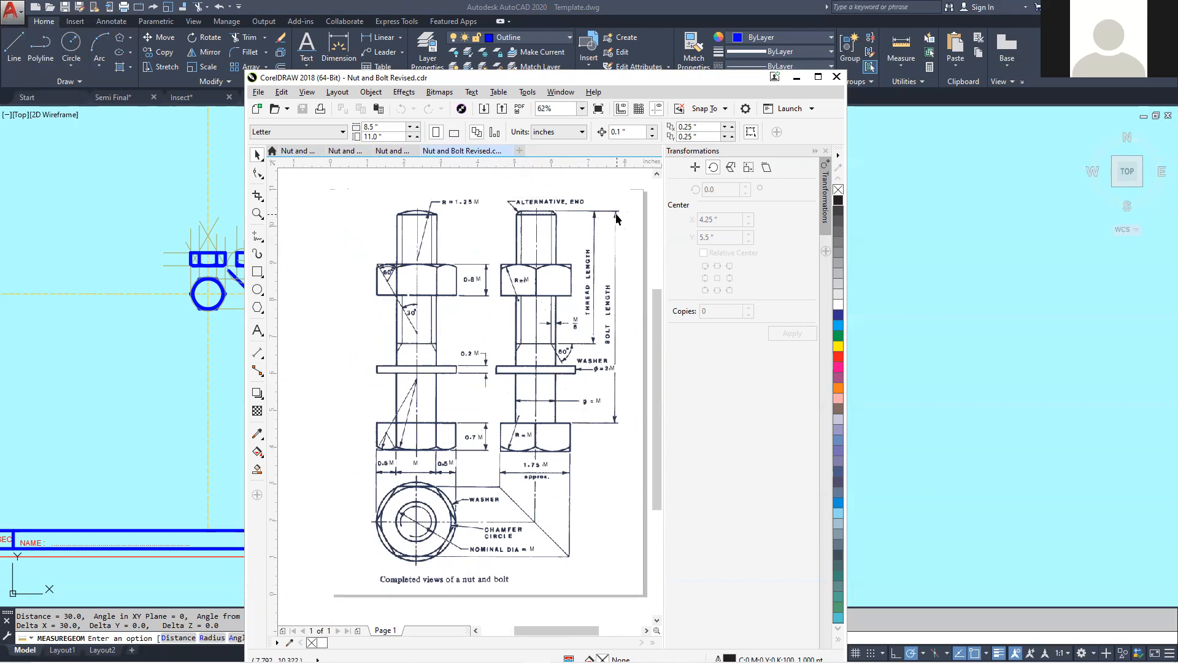
scroll(607, 325, "up", 2)
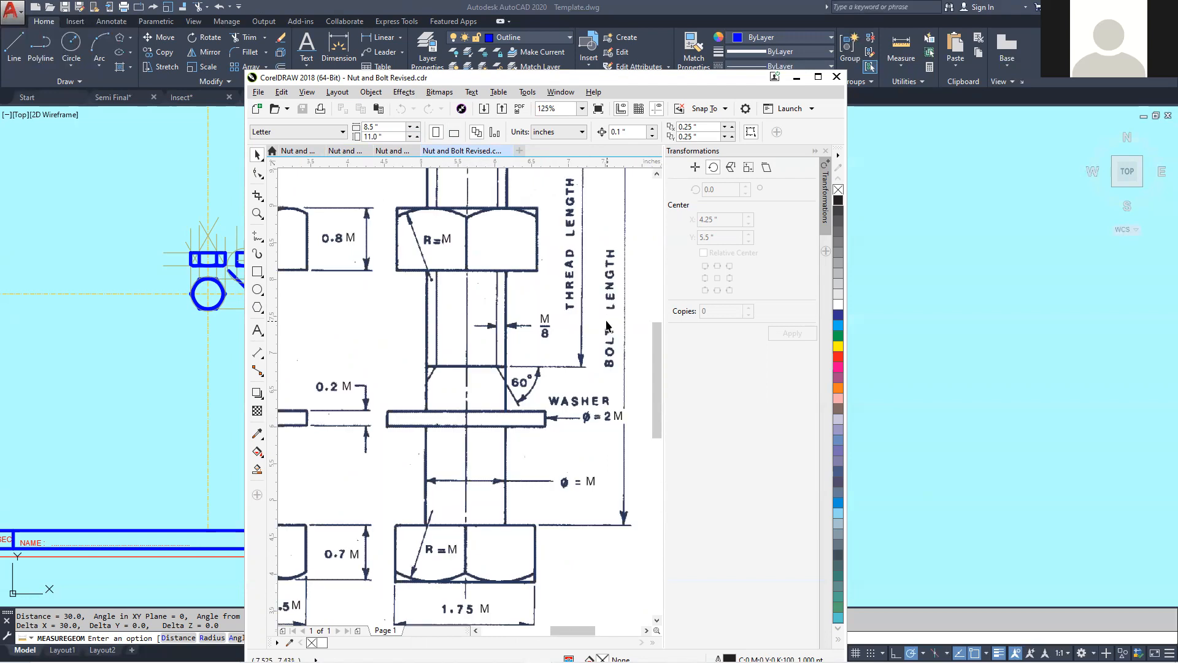
scroll(606, 332, "up", 2)
scroll(494, 376, "down", 2)
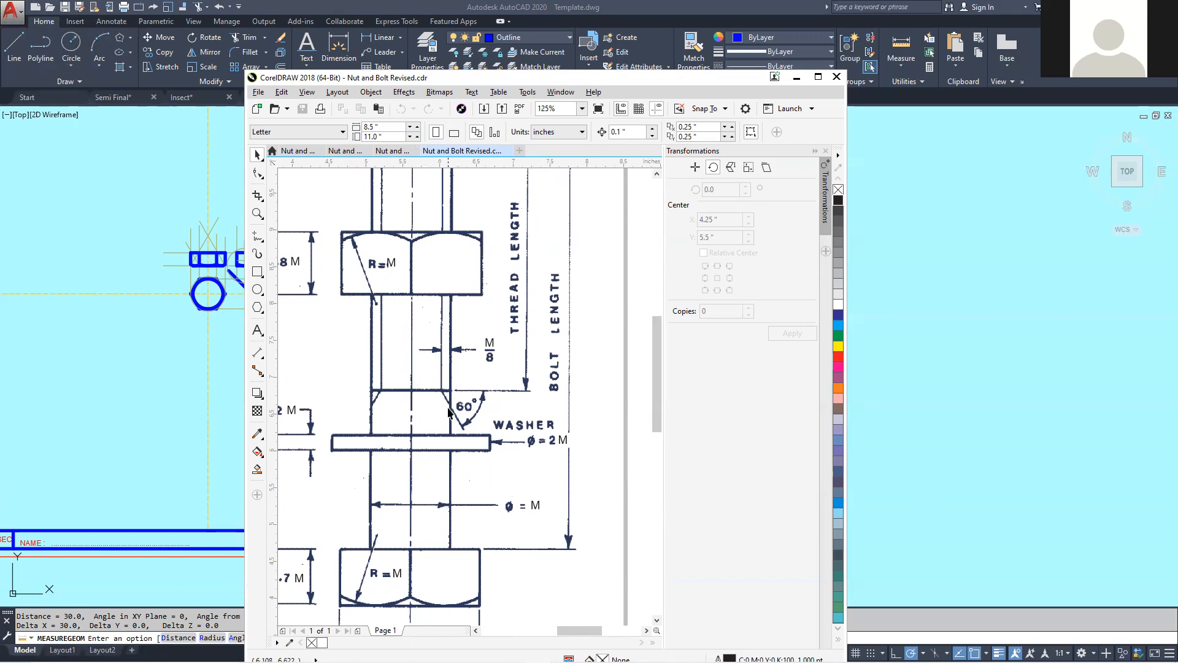
scroll(438, 423, "down", 2)
scroll(457, 416, "up", 1)
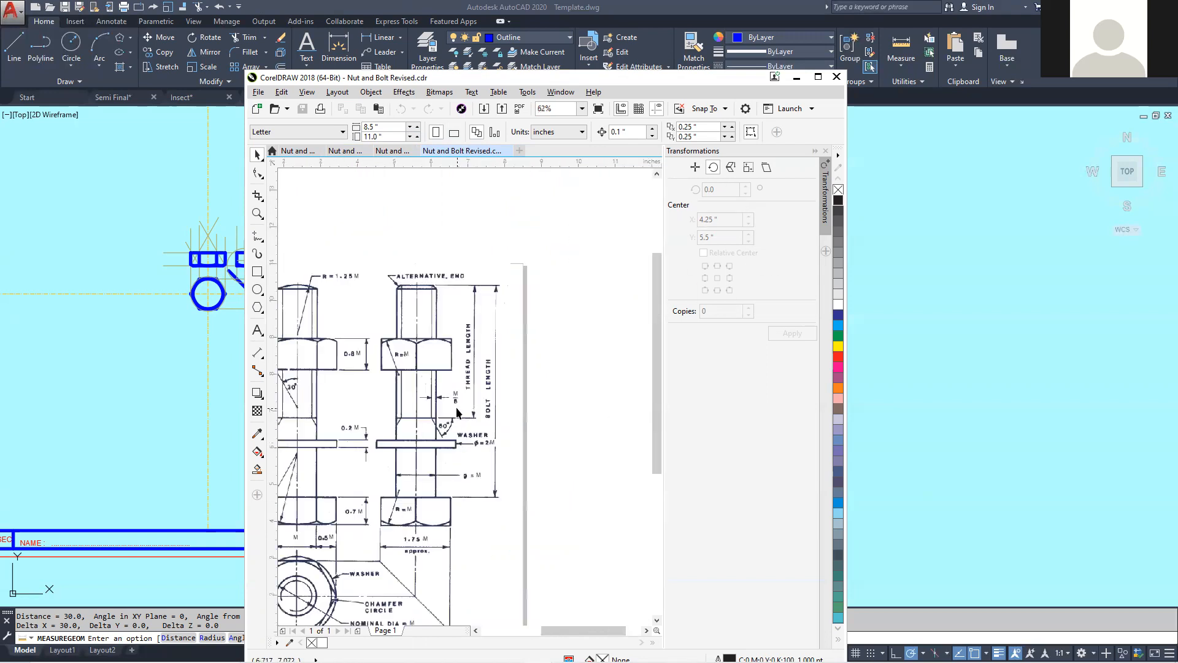
Compare the bolted plates exercise with the washer diameter and bolt length proportions on the Nut and Bolt Revised sheet.
left_click(311, 153)
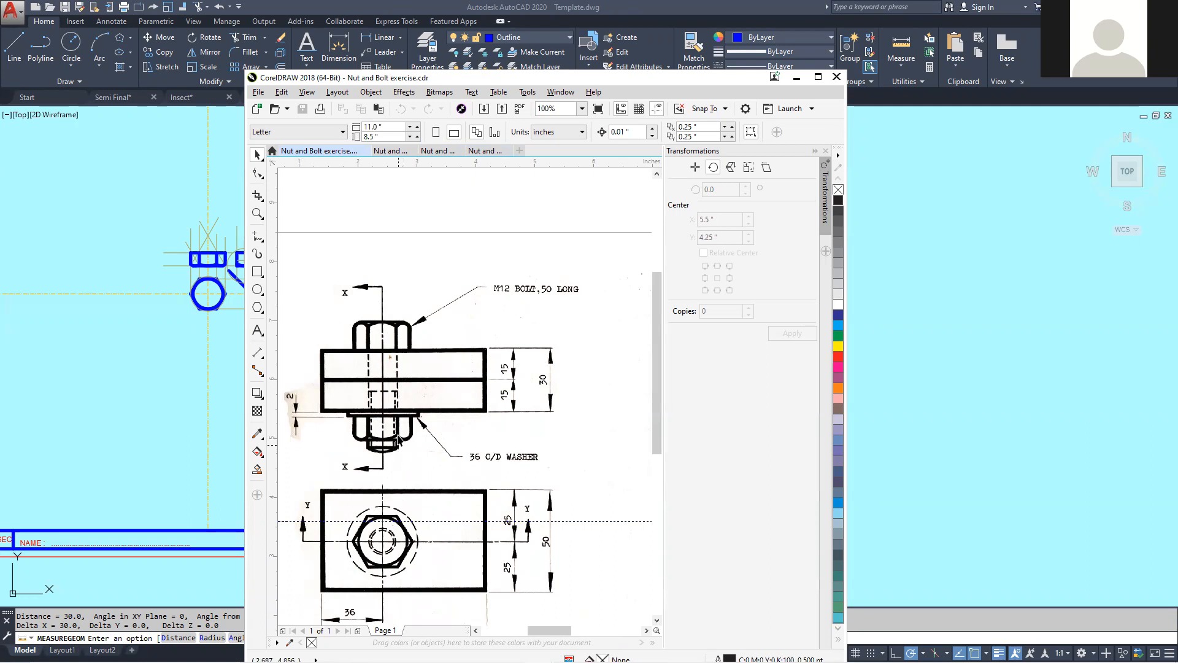
left_click(483, 151)
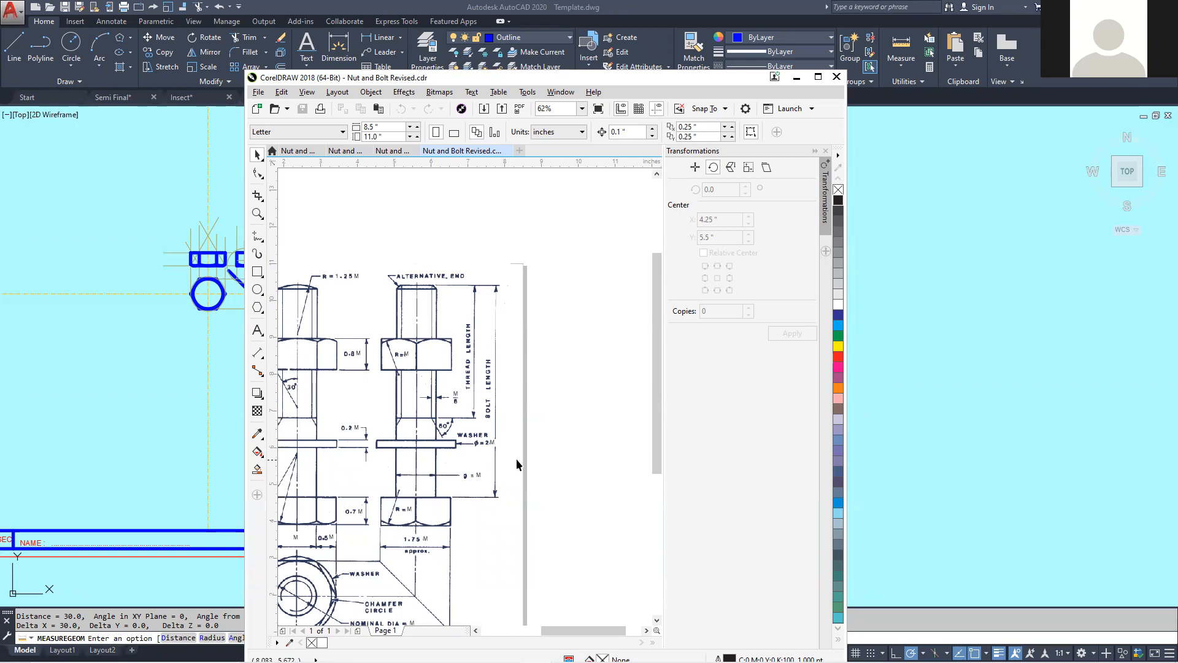
scroll(522, 463, "down", 5)
scroll(523, 462, "up", 5)
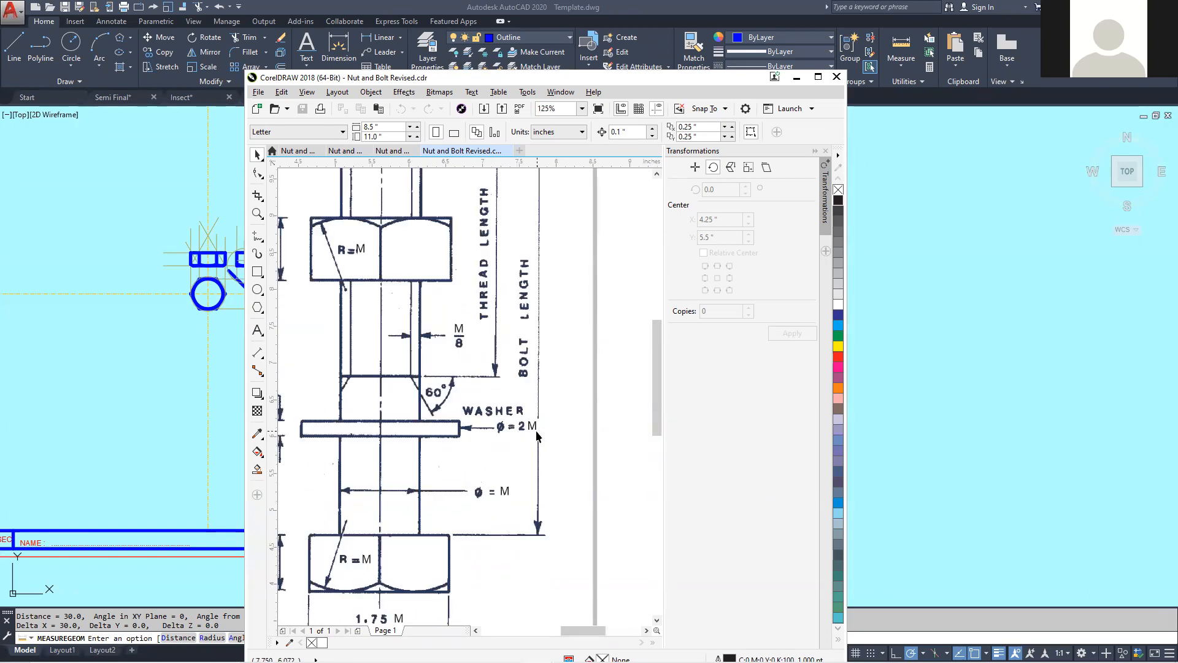
Return to Nut and Bolt exercise.cdr and examine the washer, nut and hidden thread lines beneath the plates.
left_click(304, 152)
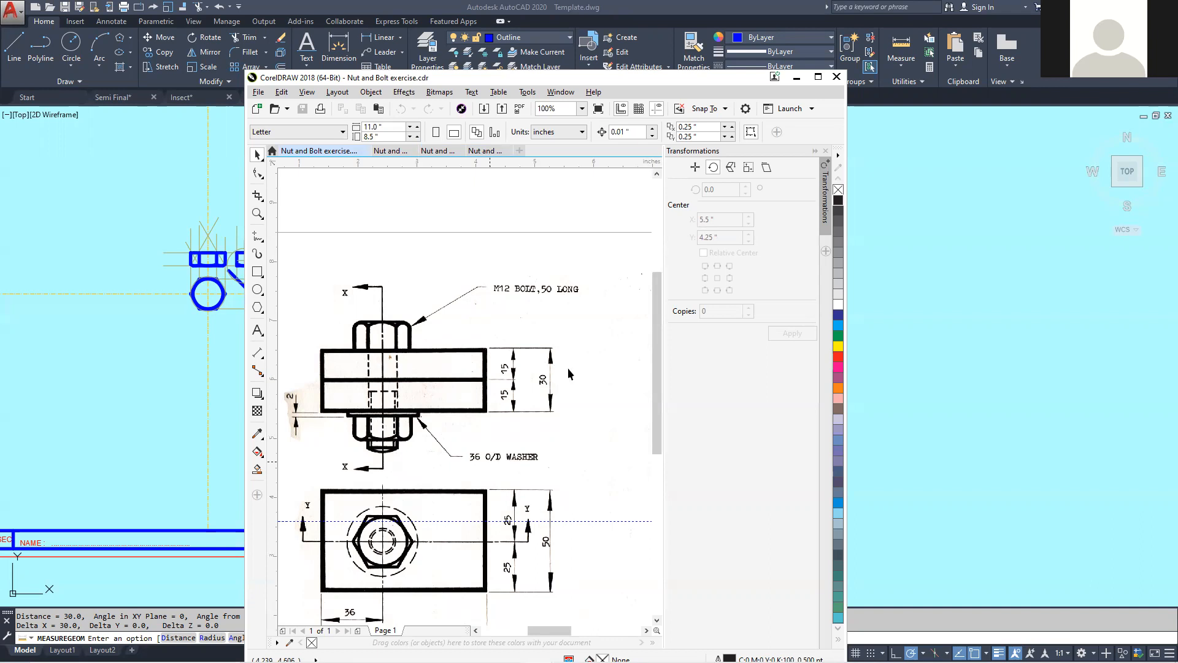
scroll(568, 367, "up", 2)
scroll(568, 367, "down", 4)
scroll(489, 370, "up", 2)
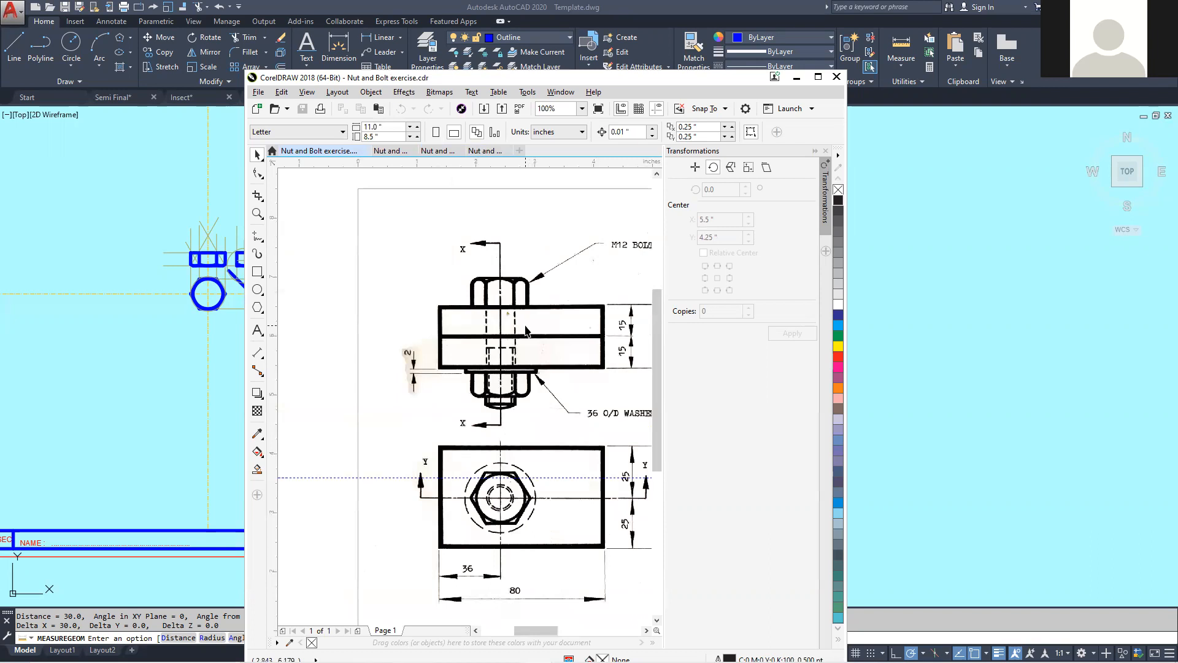
scroll(531, 391, "up", 2)
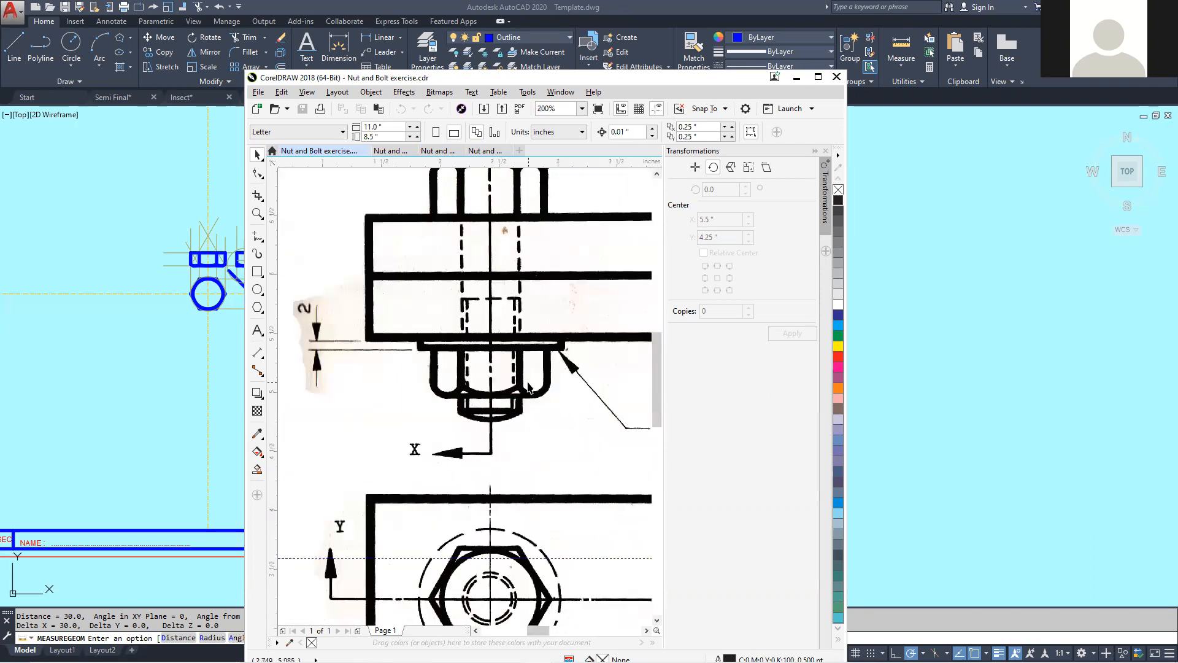
scroll(491, 366, "down", 1)
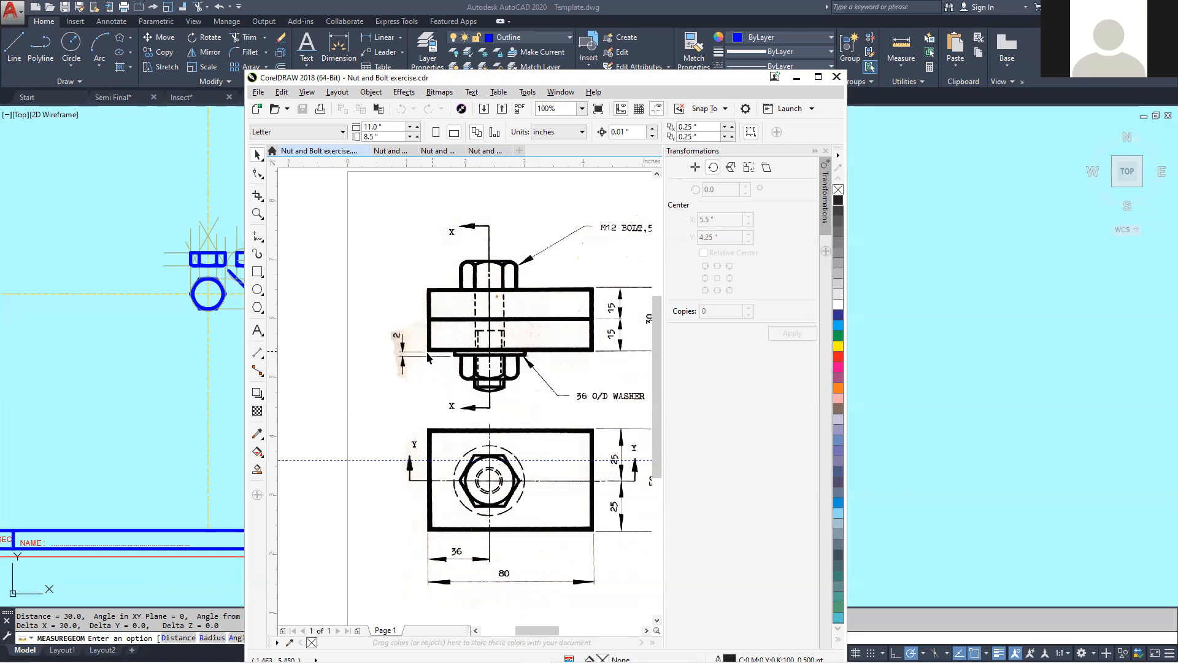
Examine the exercise's plan view with the hexagon, hidden circles and plate dimensions, plus the section solution on the full sheet.
scroll(372, 354, "down", 2)
scroll(474, 380, "up", 2)
scroll(536, 427, "down", 1)
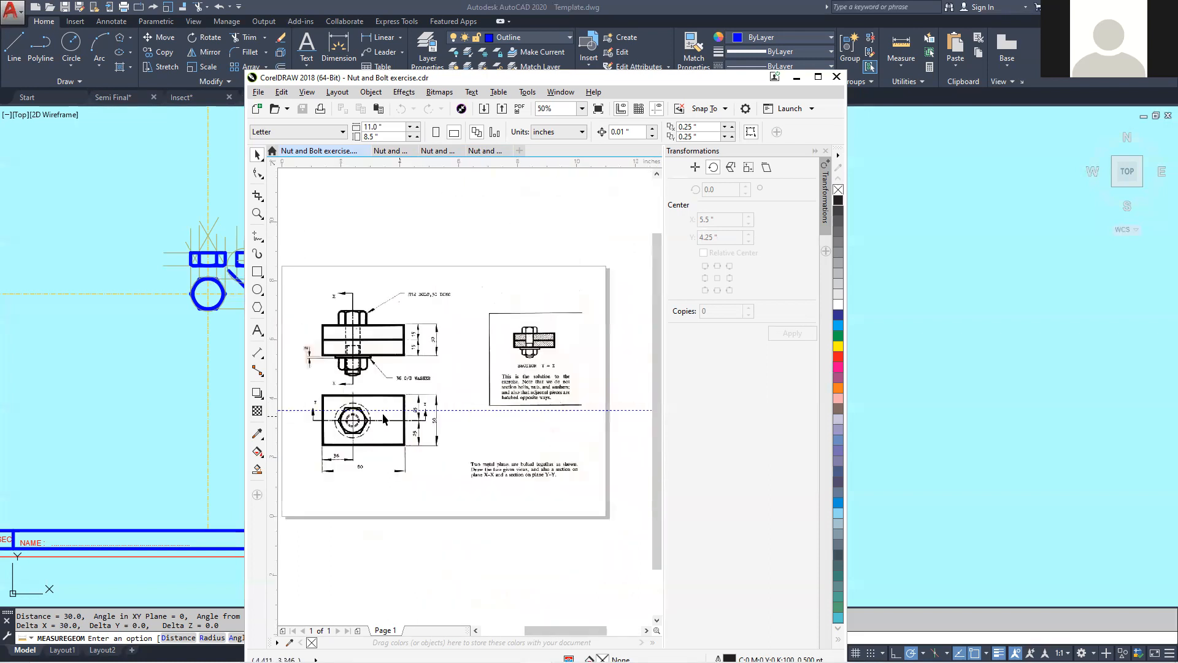
scroll(385, 419, "up", 3)
scroll(368, 430, "down", 2)
scroll(364, 434, "up", 1)
scroll(364, 434, "down", 1)
scroll(394, 433, "up", 2)
scroll(405, 434, "down", 1)
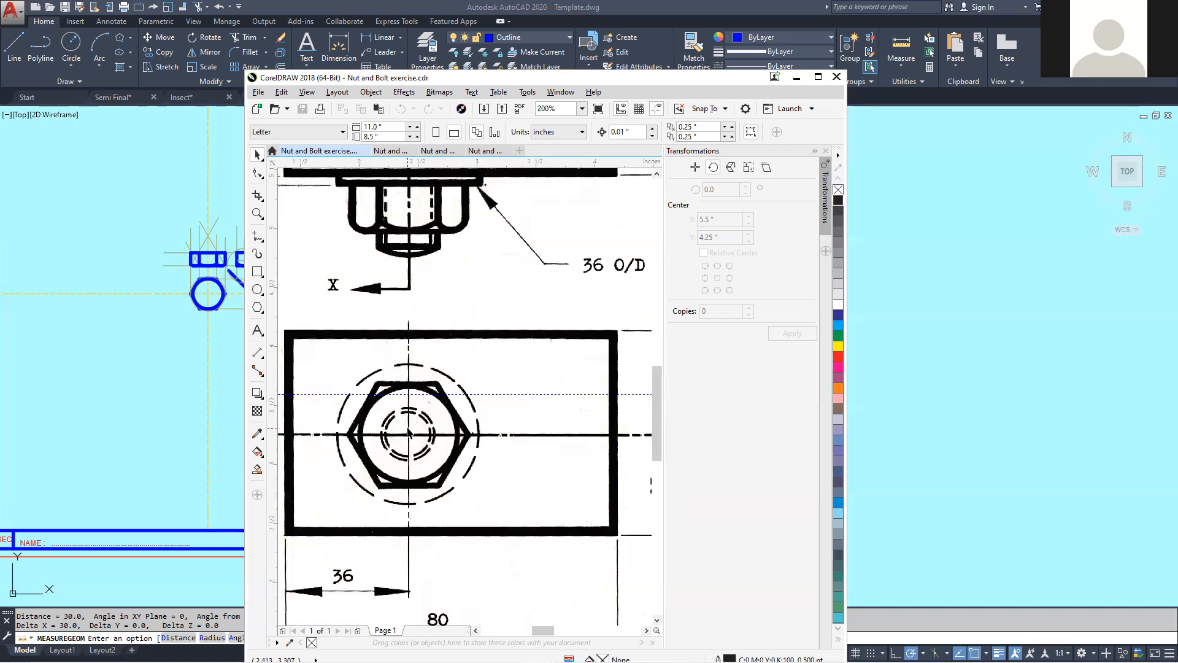
scroll(408, 432, "down", 1)
scroll(409, 428, "down", 1)
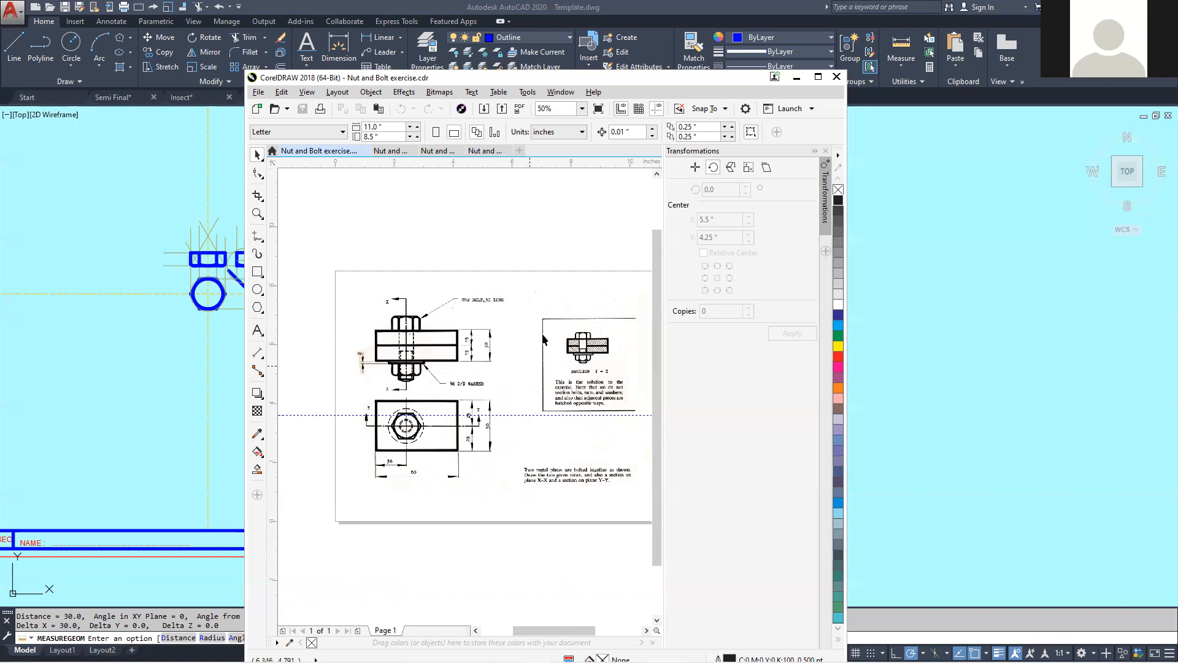
Move the CorelDRAW window aside to uncover the AutoCAD drawing and inspect the scaled hexagon, front and side views.
left_click_drag(565, 77, 814, 181)
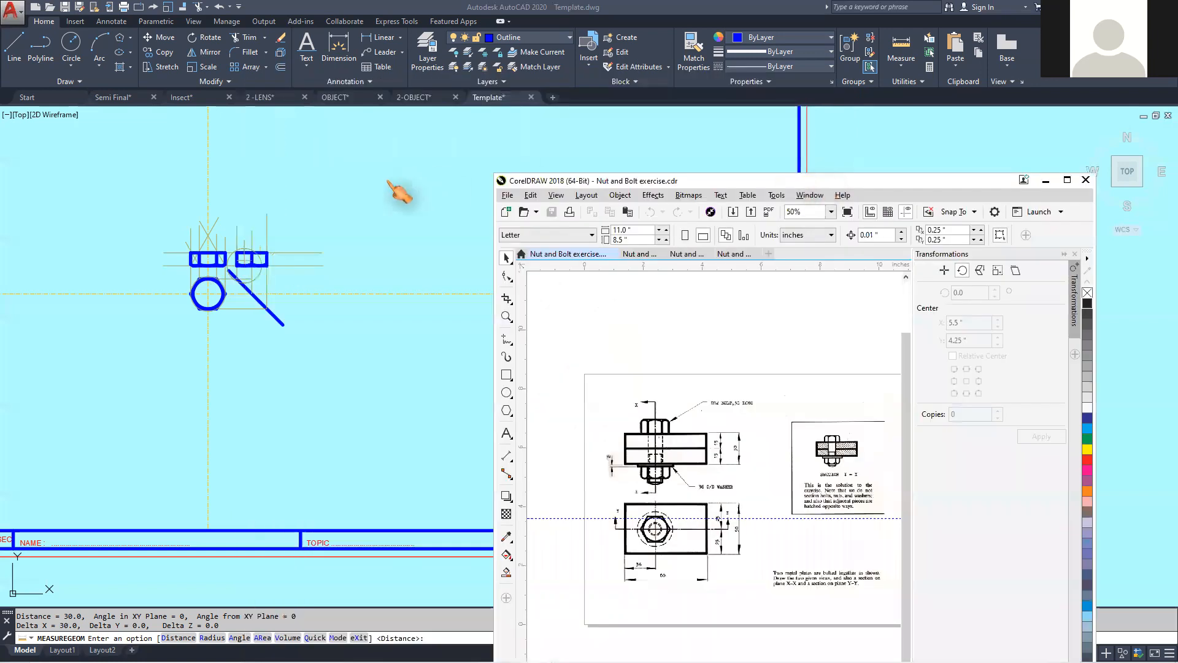
scroll(202, 270, "up", 3)
scroll(240, 261, "up", 2)
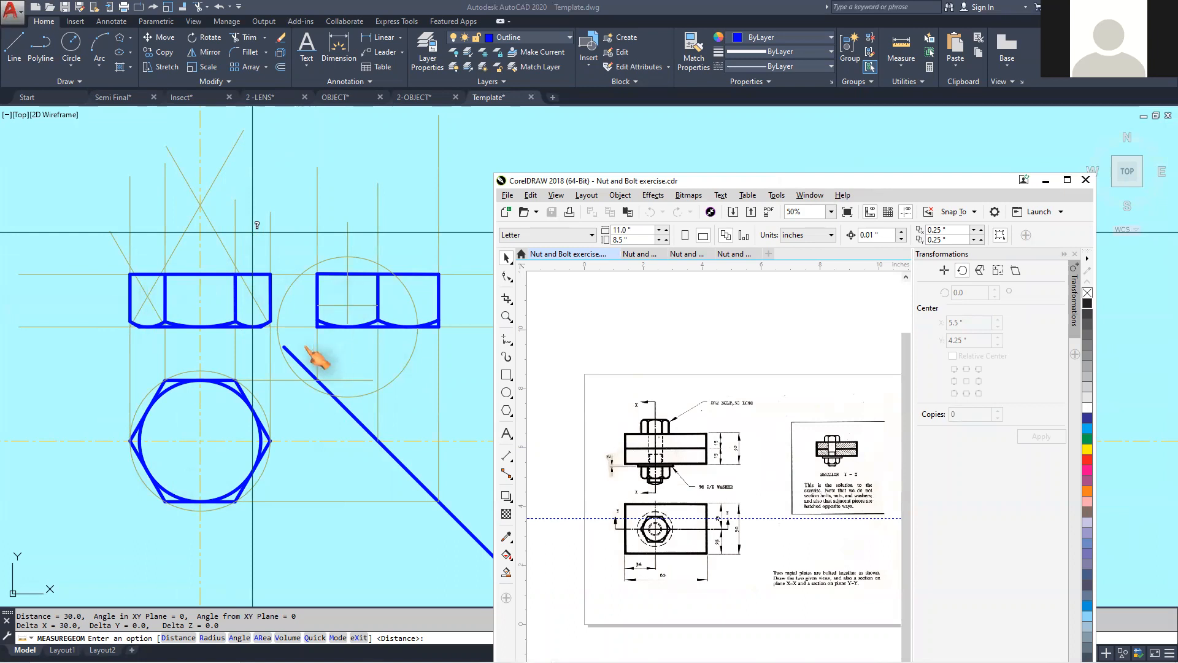
left_click(283, 319)
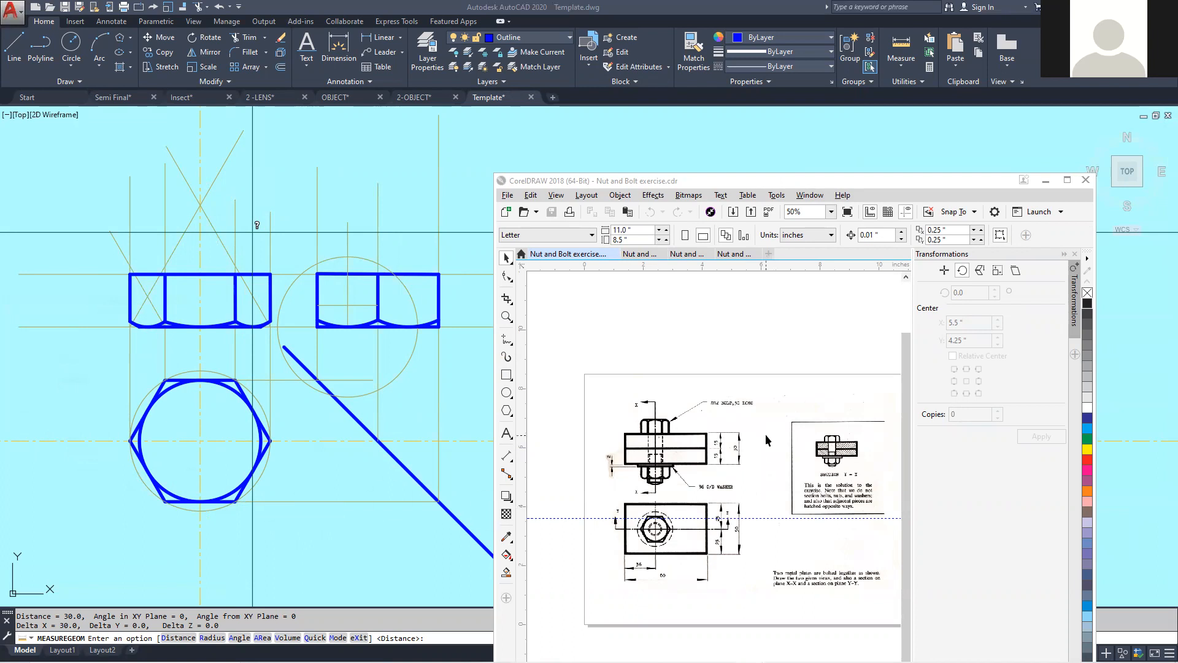
Examine the M12 bolt callout and plate thickness dimensions in the exercise's front view beside the AutoCAD drawing.
scroll(765, 437, "up", 2)
scroll(763, 444, "down", 2)
scroll(695, 423, "up", 2)
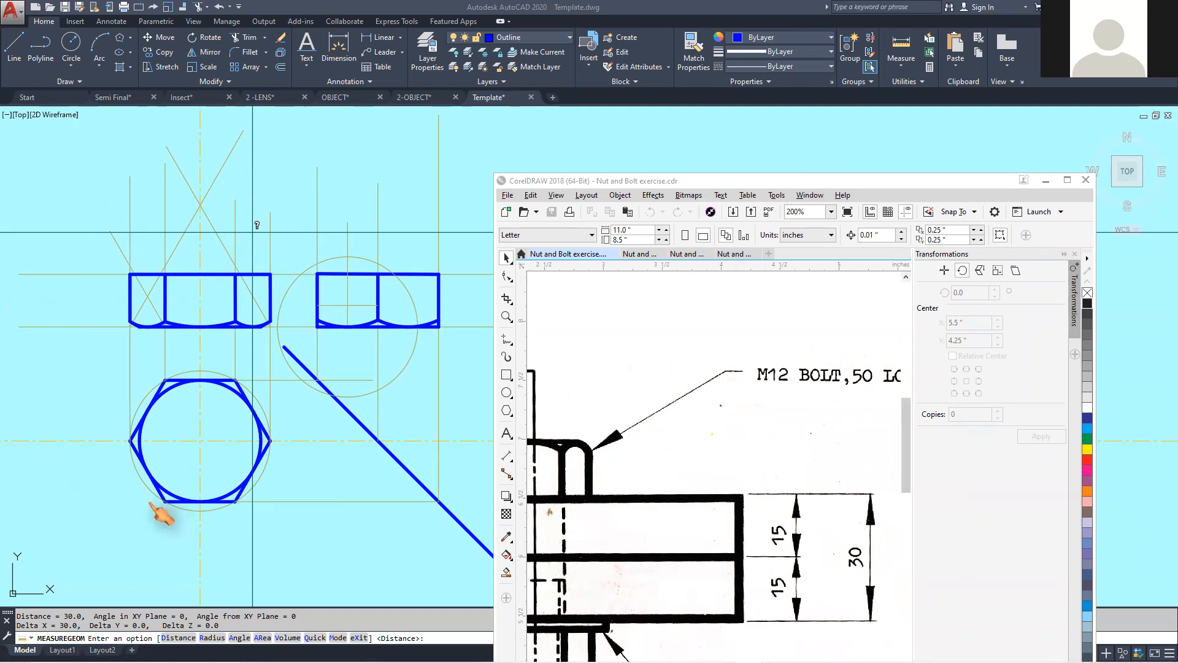
scroll(165, 478, "down", 4)
scroll(757, 469, "down", 3)
scroll(757, 469, "up", 2)
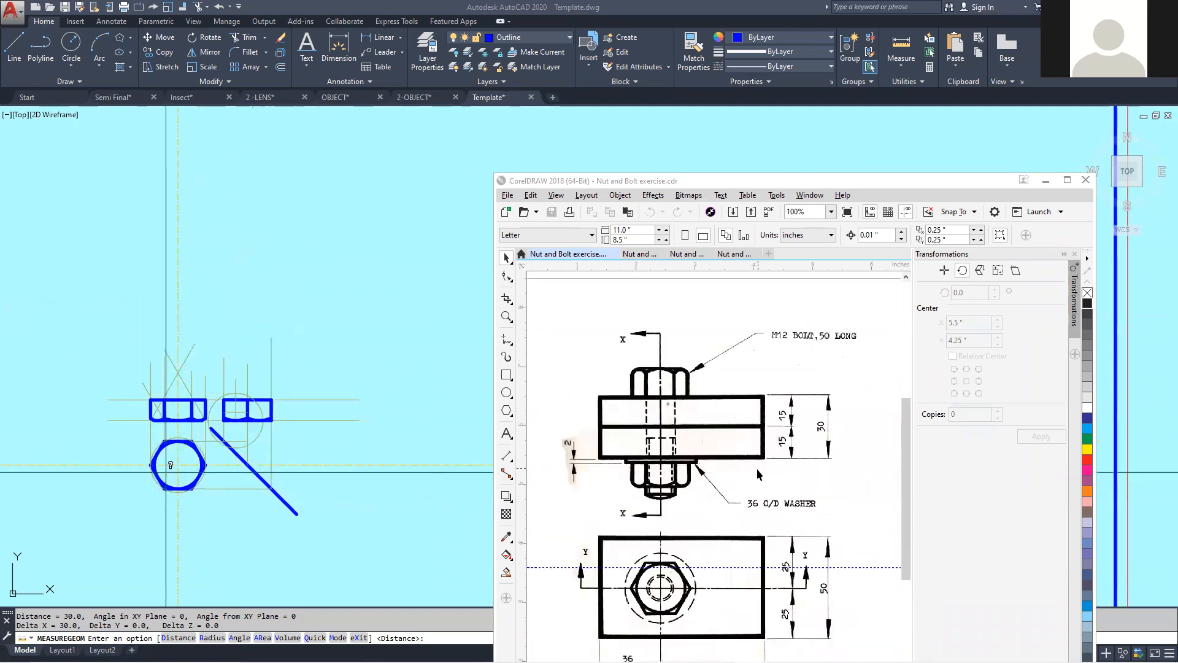
scroll(751, 540, "up", 3)
scroll(759, 604, "down", 3)
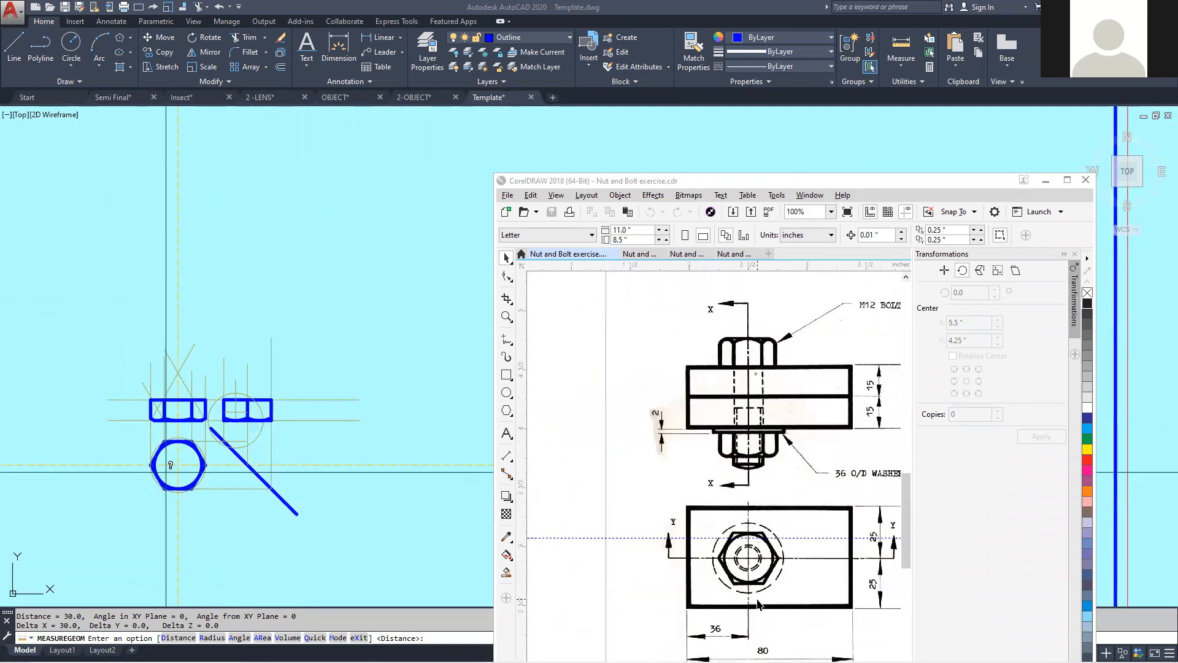
Examine the hexagon with its hidden circles in the exercise's plan view and the rounded bolt end below the nut.
scroll(759, 605, "up", 3)
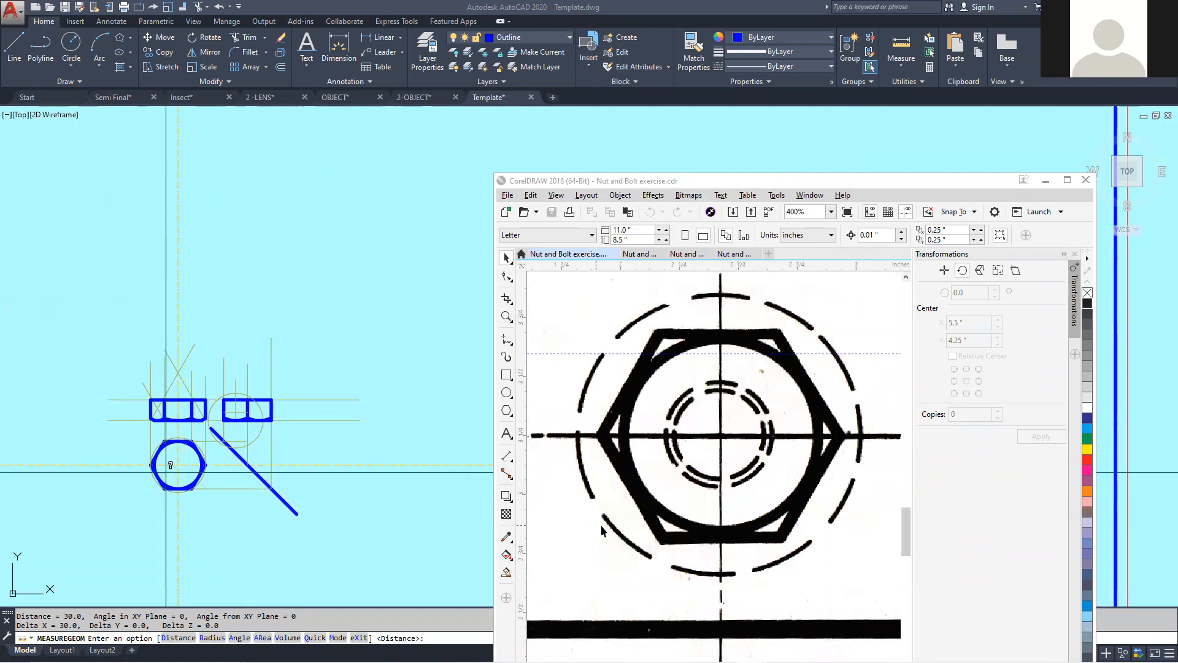
scroll(632, 423, "down", 3)
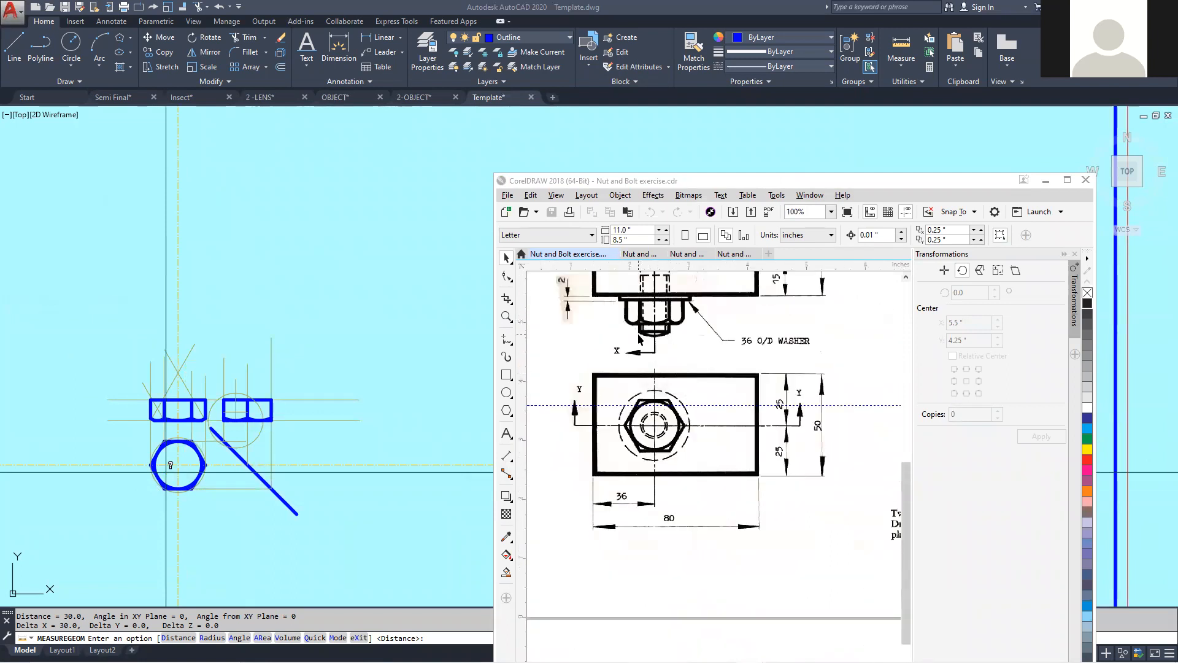
scroll(638, 333, "up", 5)
scroll(632, 363, "down", 2)
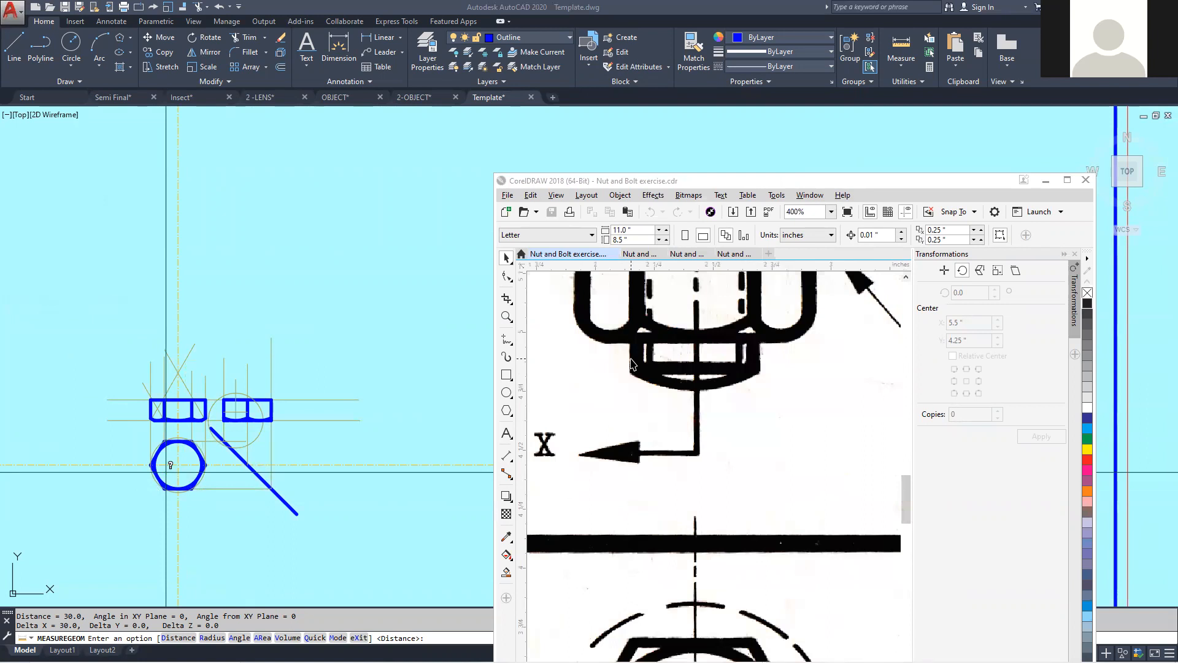
scroll(726, 406, "down", 3)
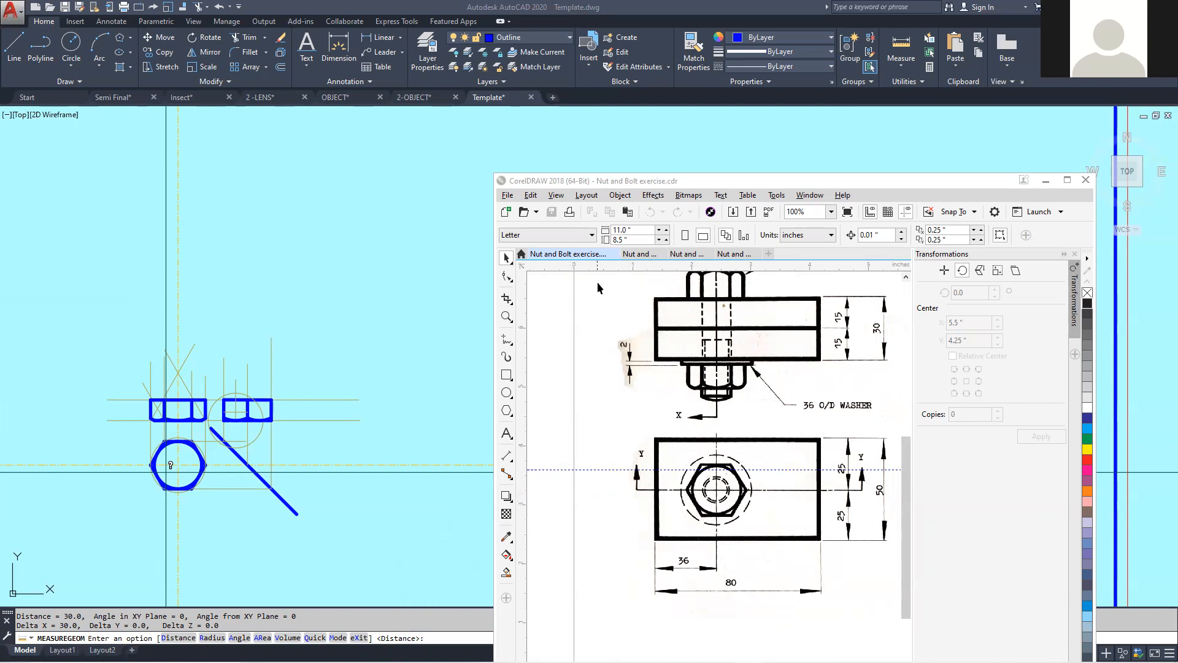
Switch to Nut and Bolt Revised.cdr and examine the radius of the rounded bolt end.
left_click(738, 254)
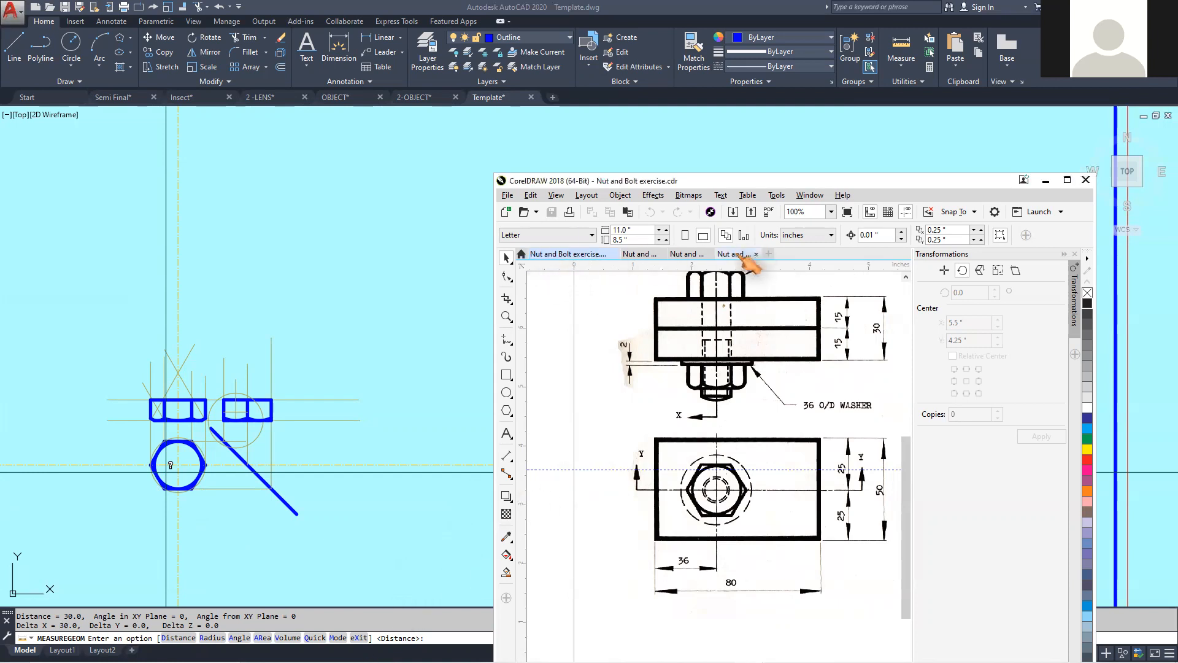
scroll(726, 423, "down", 2)
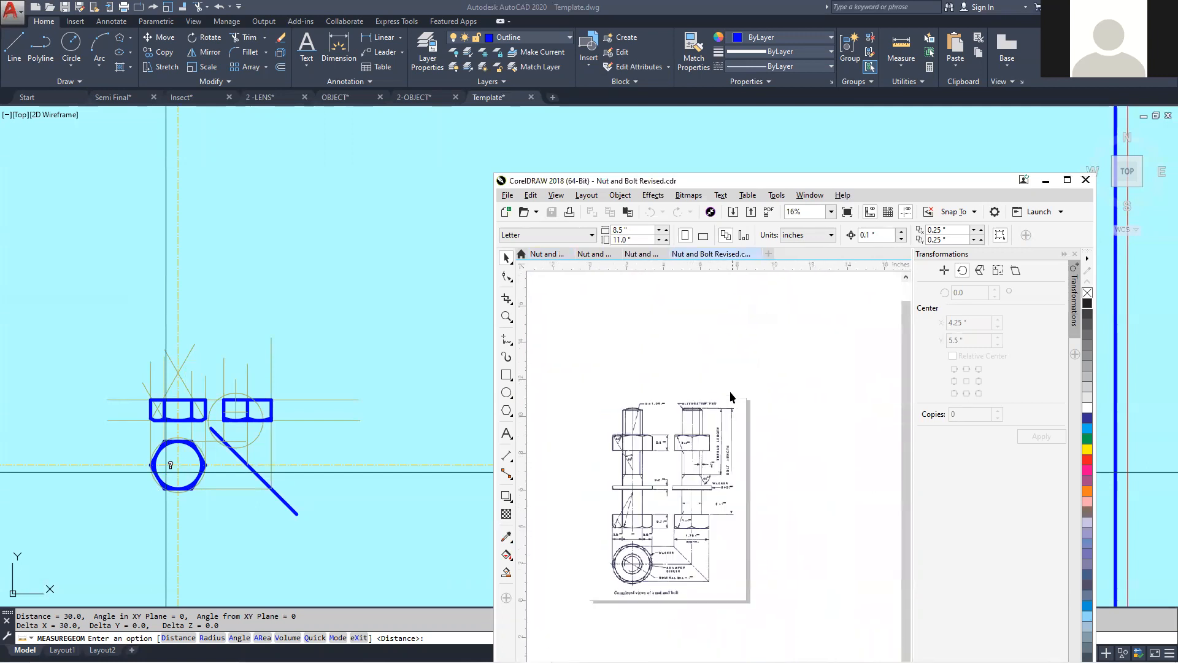
scroll(621, 429, "up", 2)
scroll(621, 430, "down", 1)
scroll(621, 430, "up", 1)
scroll(629, 361, "down", 1)
scroll(605, 362, "up", 1)
scroll(605, 362, "down", 1)
scroll(606, 362, "up", 1)
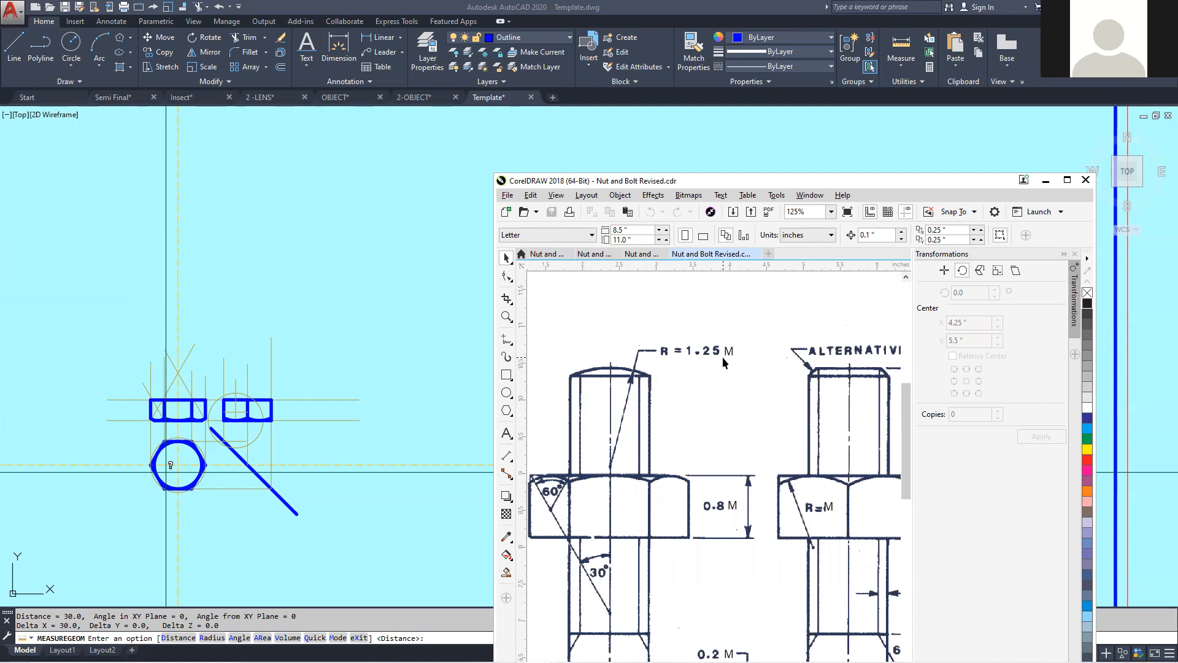
Examine the bolt's rounded end radius and the chamfered alternative end in the completed nut and bolt views.
scroll(752, 408, "down", 1)
scroll(758, 430, "up", 4)
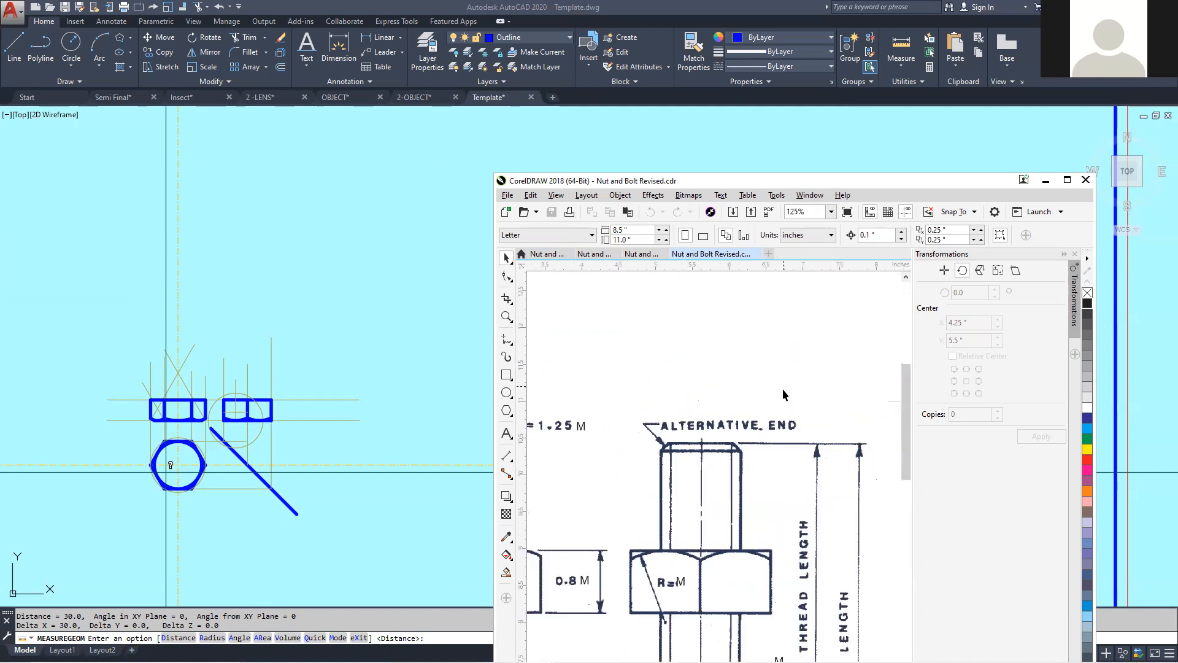
scroll(759, 446, "down", 4)
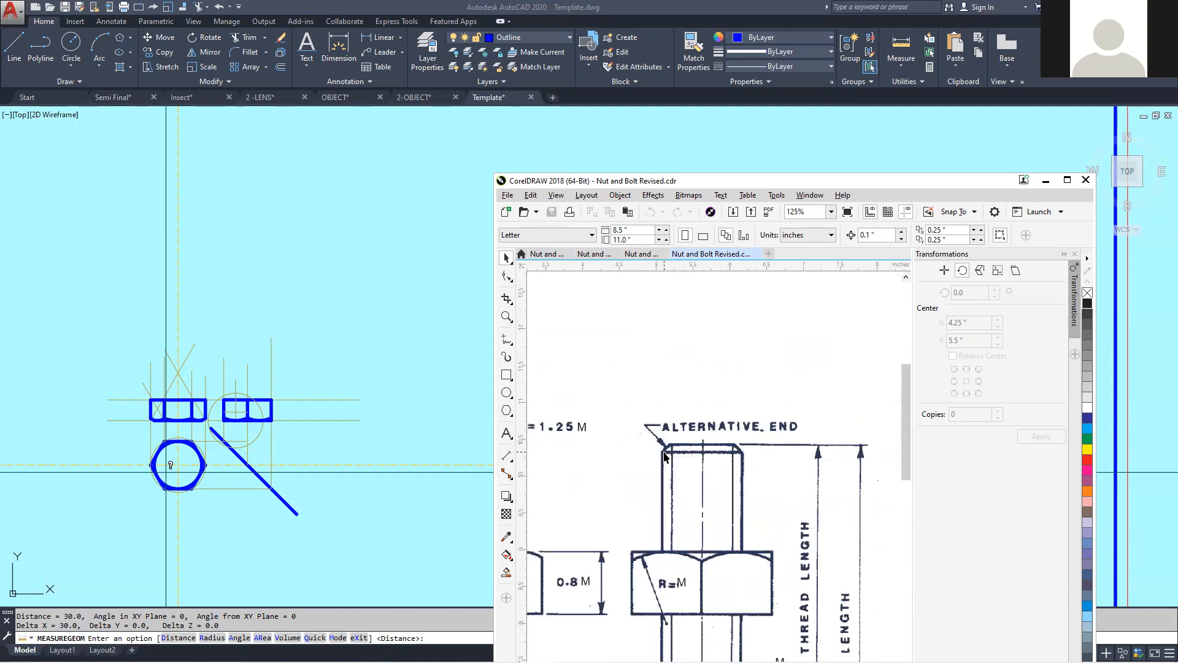
scroll(671, 448, "up", 4)
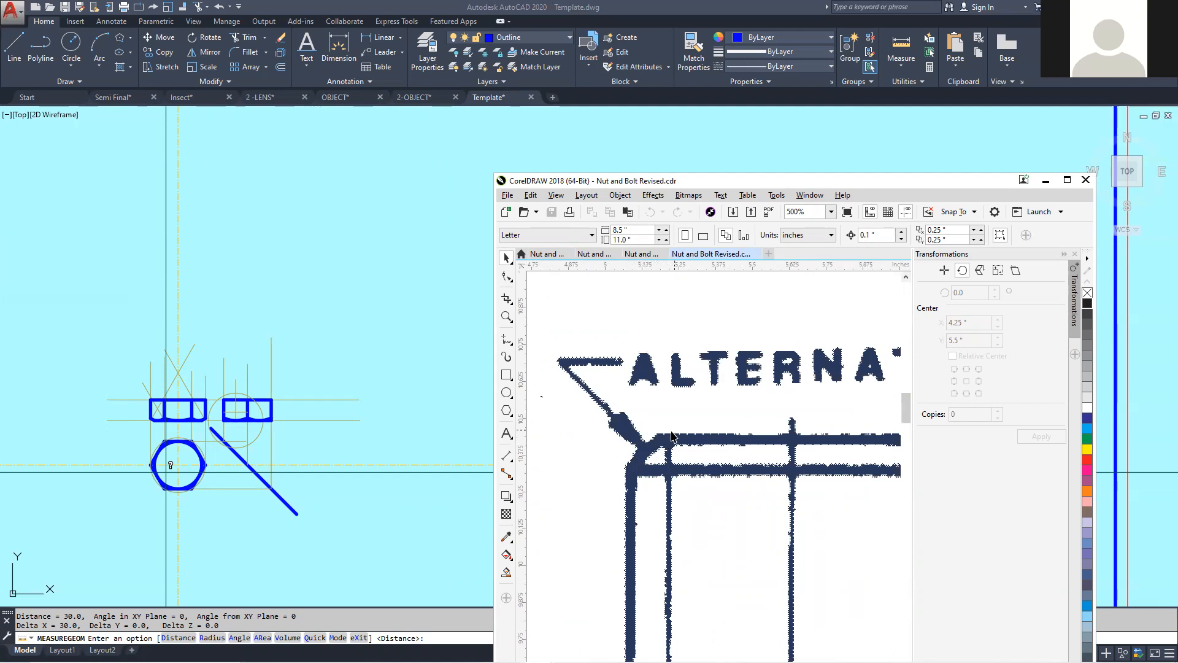
scroll(634, 451, "down", 4)
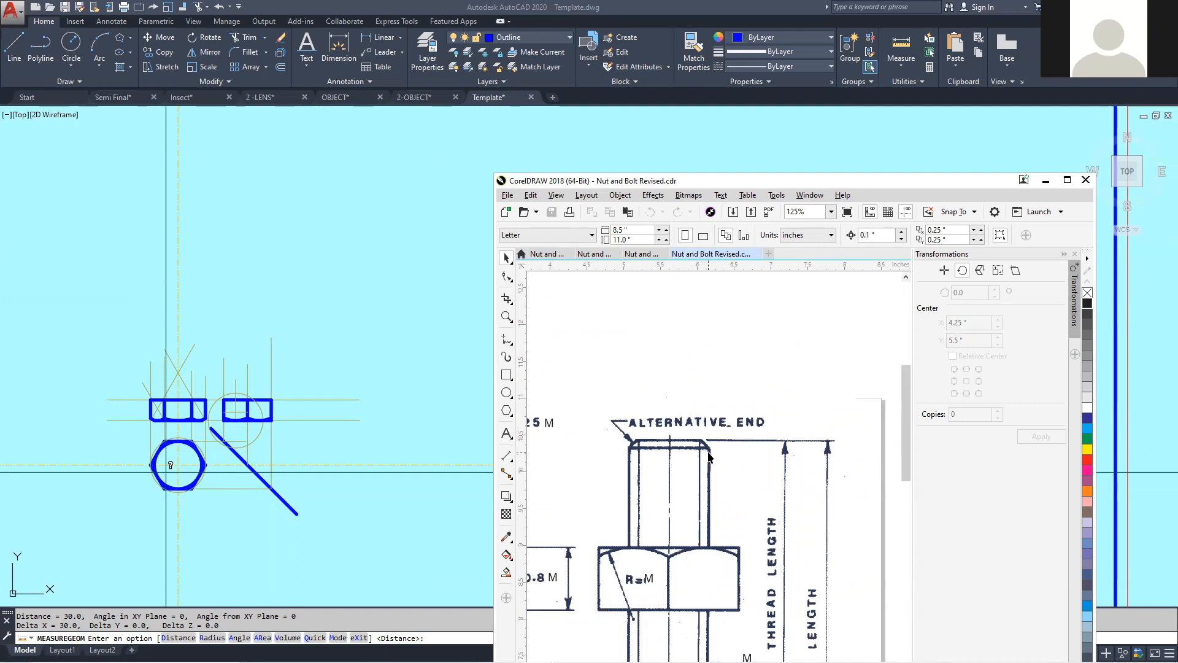
scroll(615, 453, "down", 1)
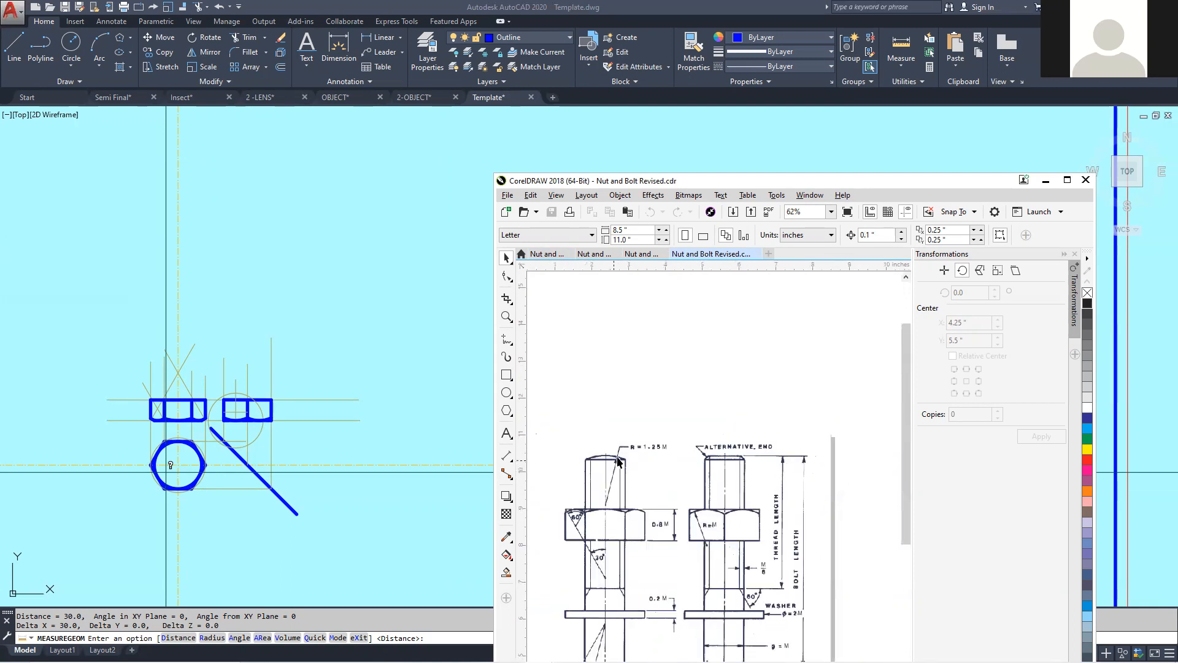
scroll(618, 461, "up", 1)
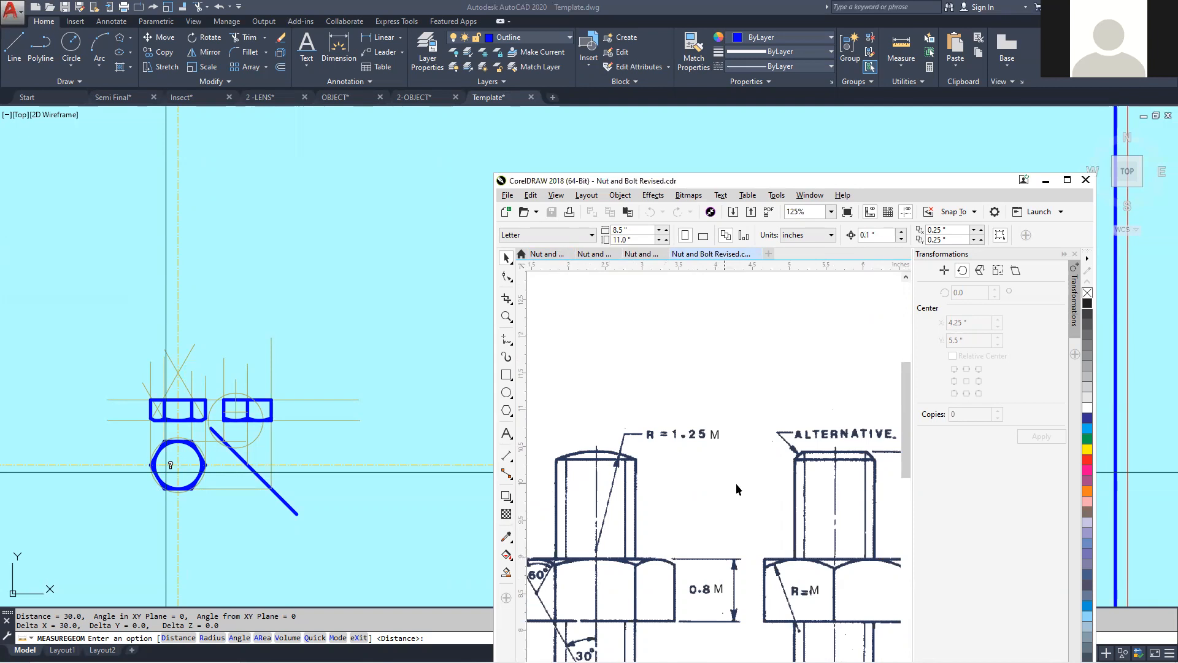
scroll(727, 479, "down", 1)
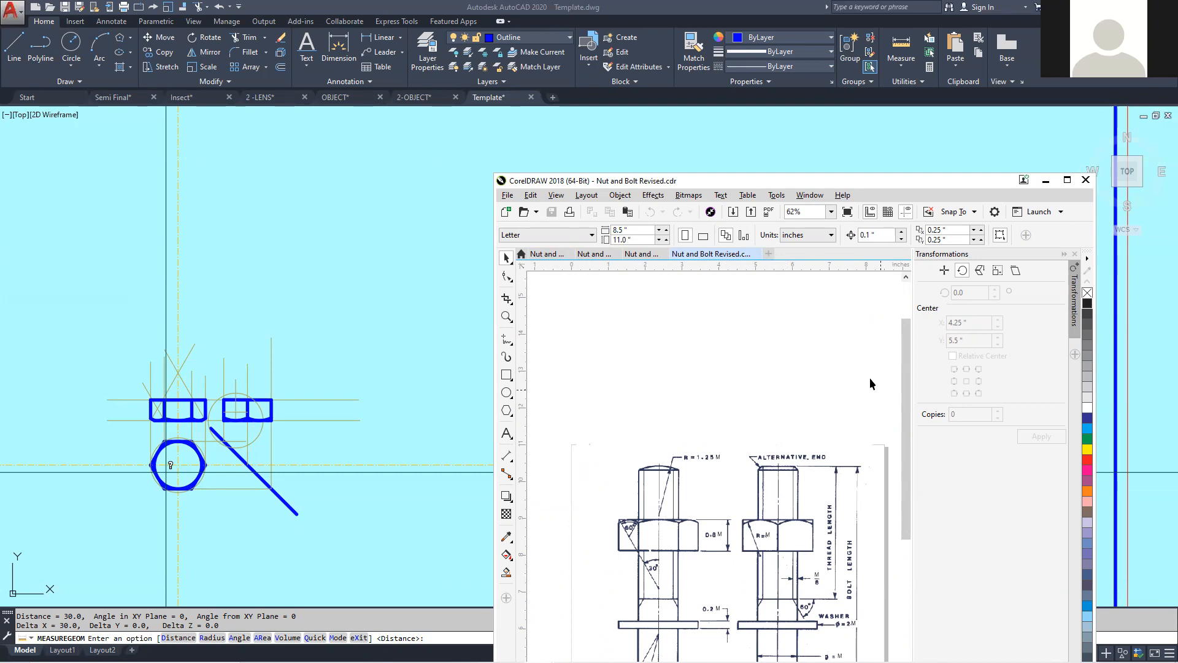
scroll(649, 279, "down", 1)
Switch to Nut and Bolt exercise.cdr, examine the bolted plates' front and plan views, and reposition the CorelDRAW window over the AutoCAD drawing.
left_click(548, 257)
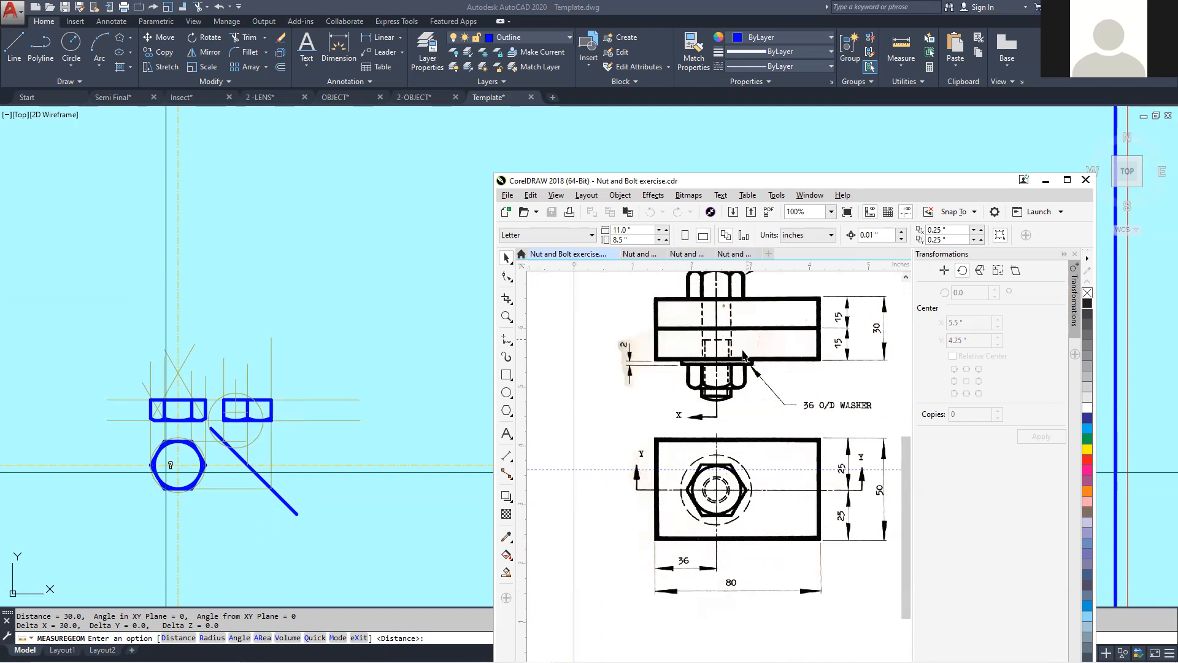
scroll(703, 431, "down", 1)
scroll(763, 391, "up", 1)
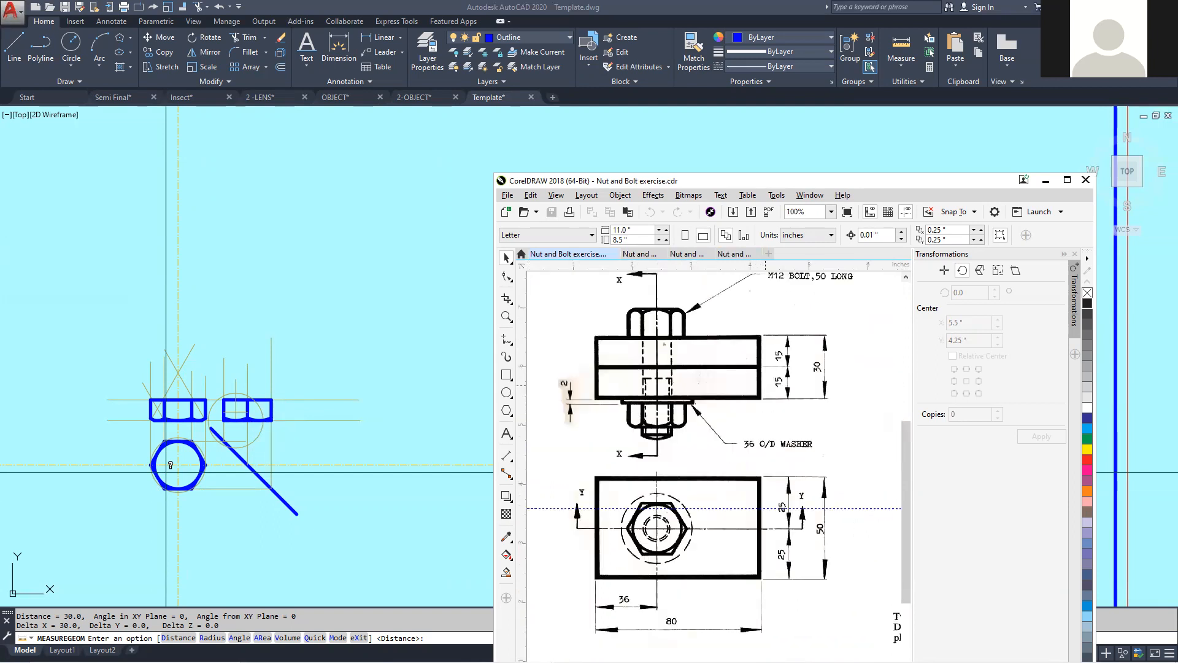
left_click(170, 465)
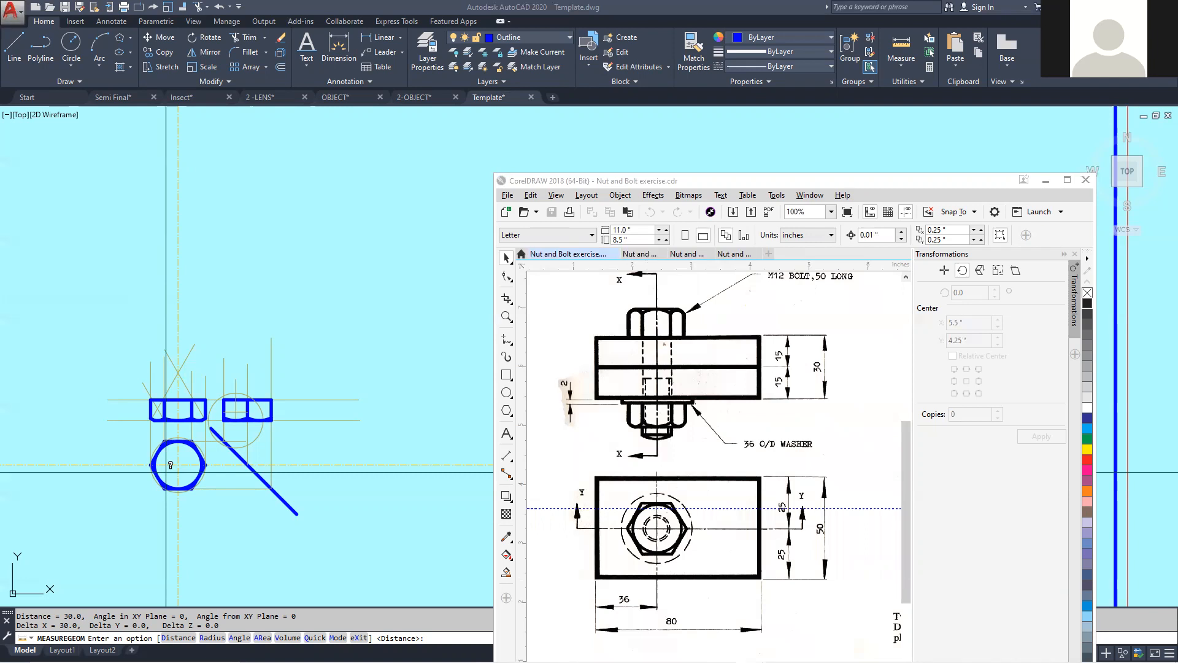
left_click(810, 183)
left_click_drag(807, 183, 632, 100)
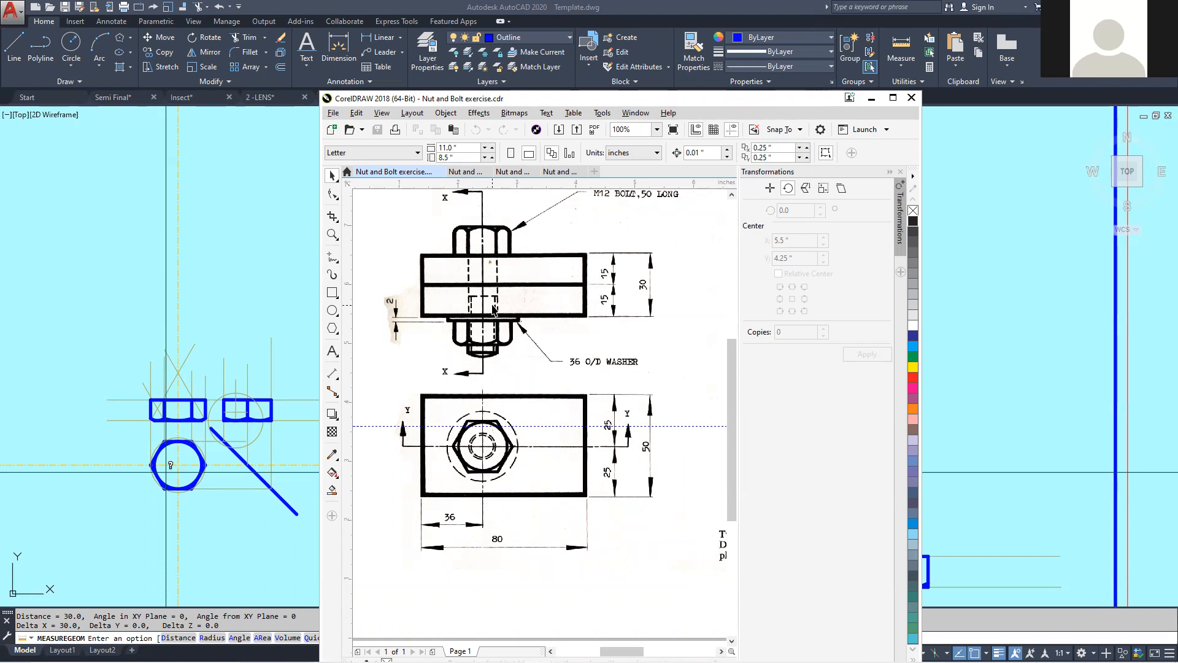
Compare the AutoCAD hexagon with the exercise sheet, minimize CorelDRAW and inspect the plan, front and side views of the bolt head.
scroll(154, 466, "up", 2)
scroll(202, 475, "up", 3)
scroll(160, 450, "down", 3)
scroll(205, 459, "up", 3)
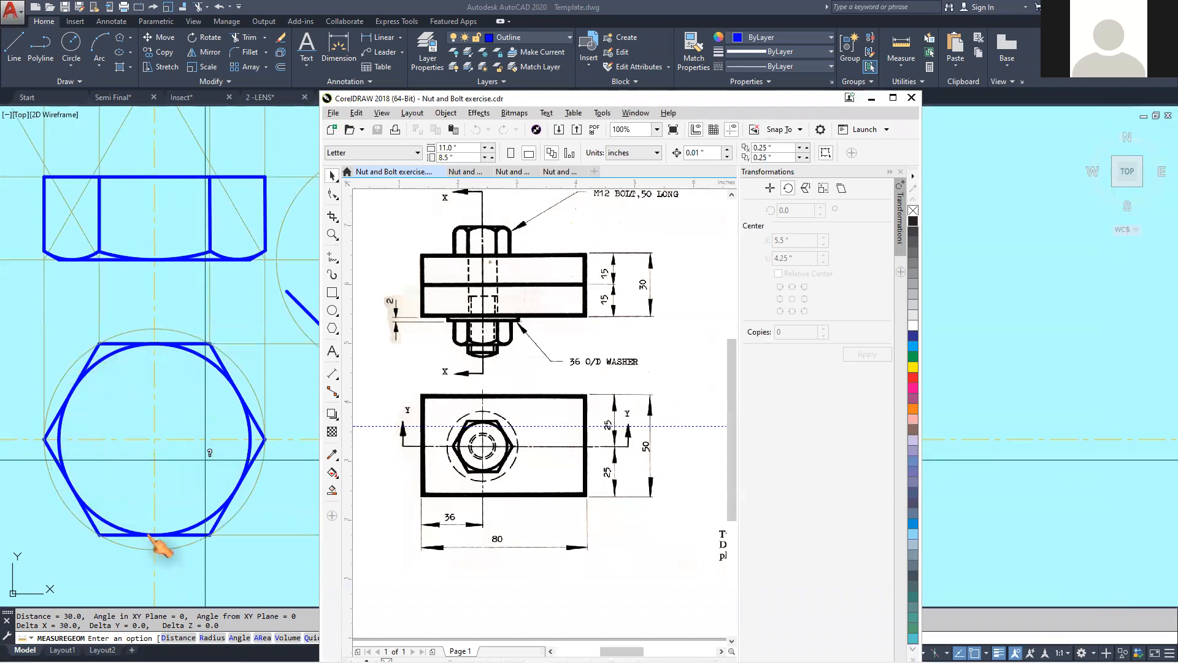
left_click_drag(770, 102, 761, 106)
left_click(862, 101)
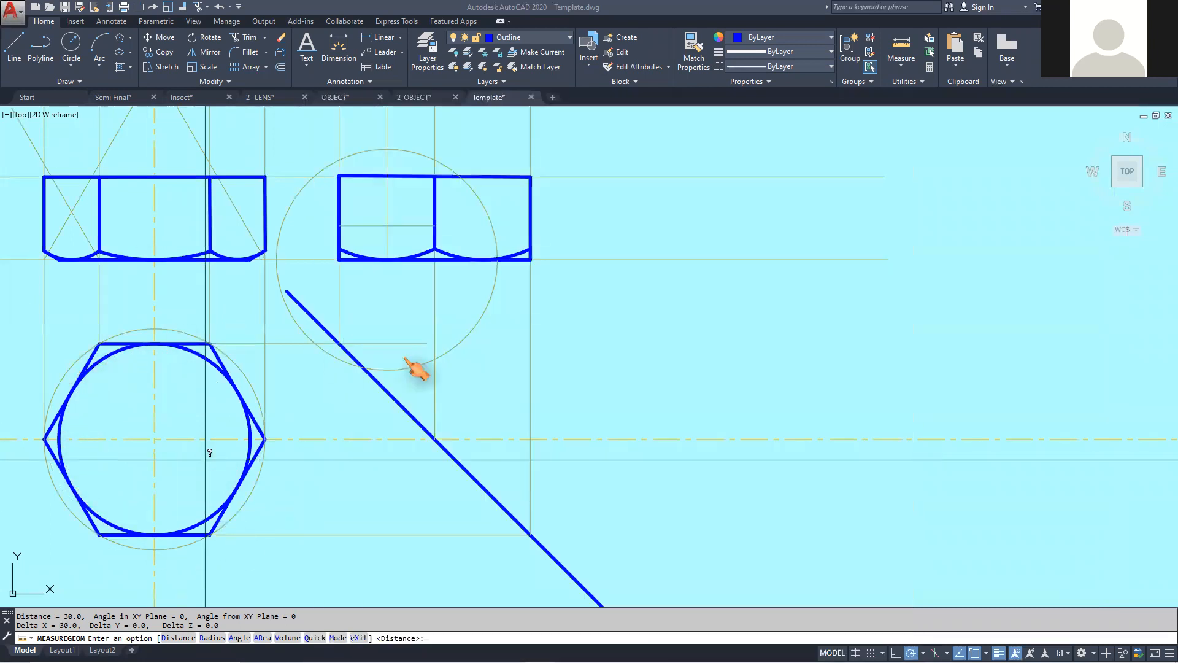
scroll(513, 350, "down", 3)
scroll(368, 305, "up", 3)
scroll(373, 310, "down", 2)
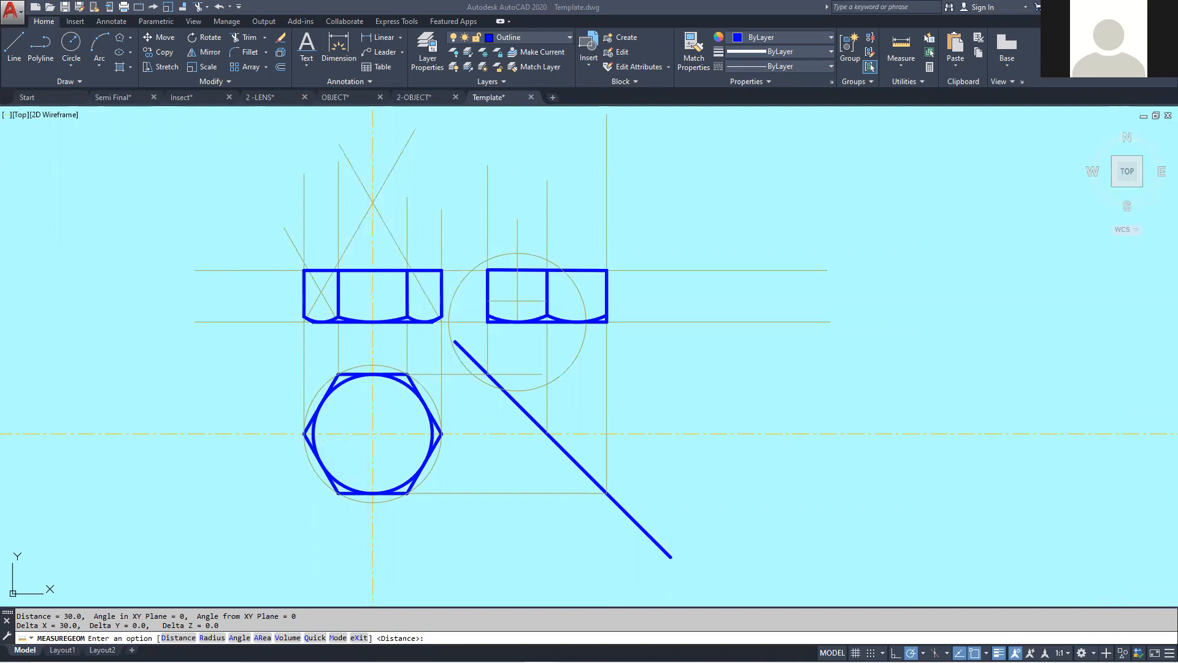
Switch to Nut and Bolt Revised.cdr in CorelDRAW and examine the bolt head, nut, washer and thread proportions.
key("alt+Tab")
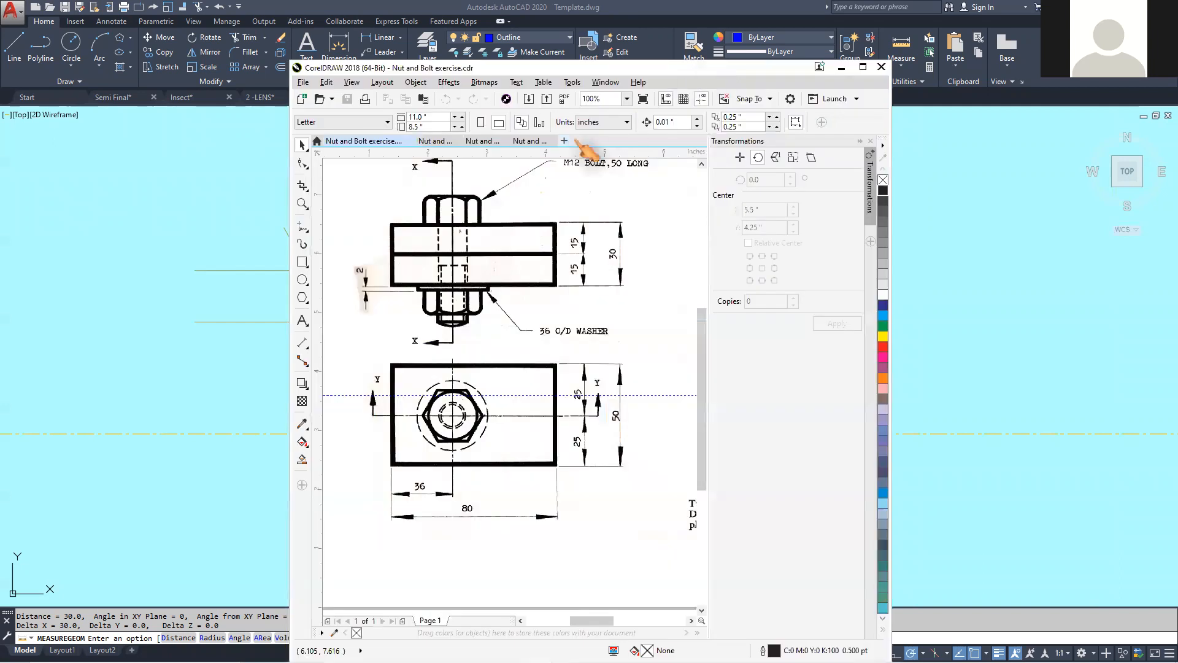
left_click(529, 141)
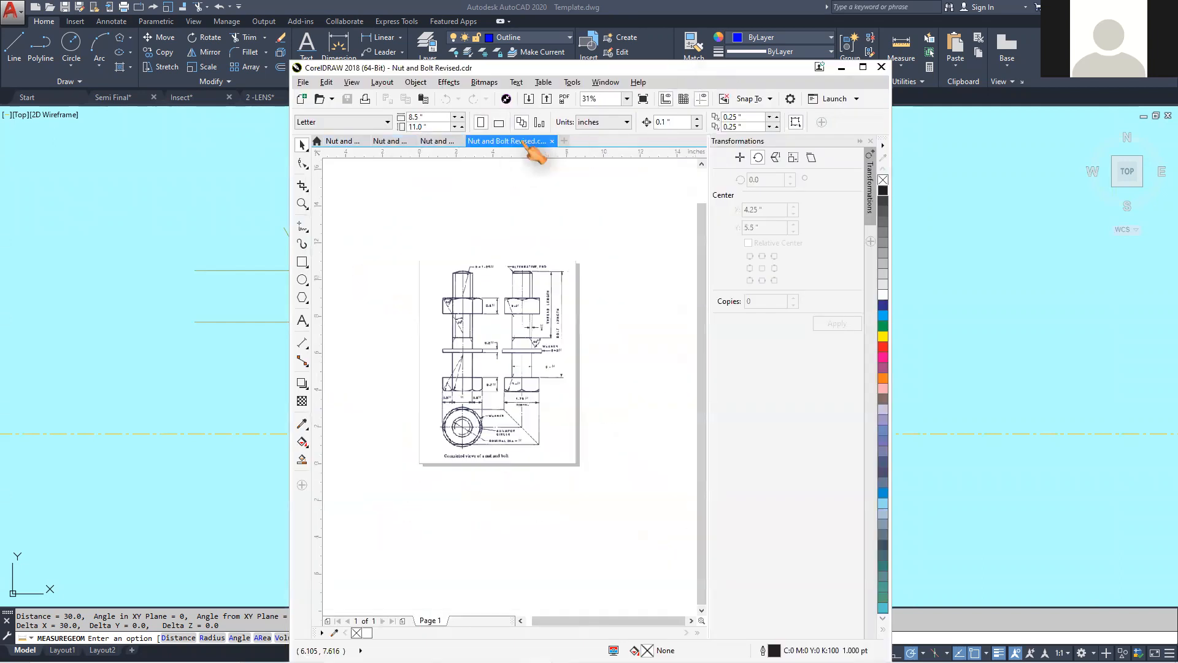
scroll(485, 388, "up", 3)
scroll(485, 390, "down", 3)
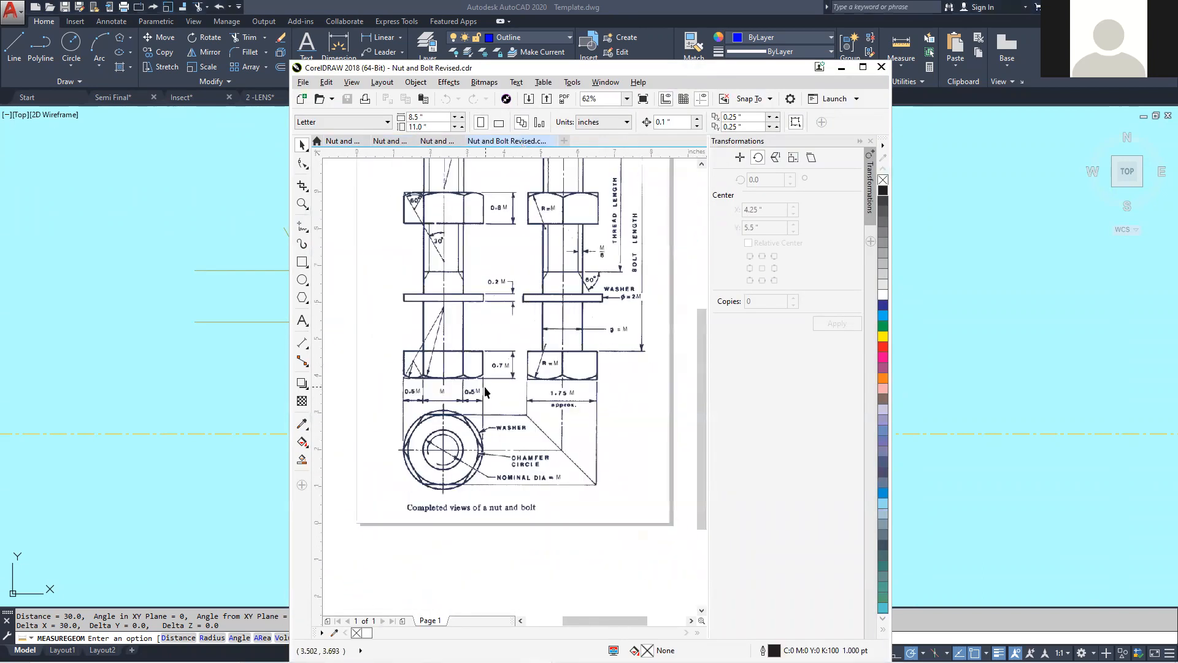
scroll(480, 396, "up", 3)
scroll(479, 396, "up", 1)
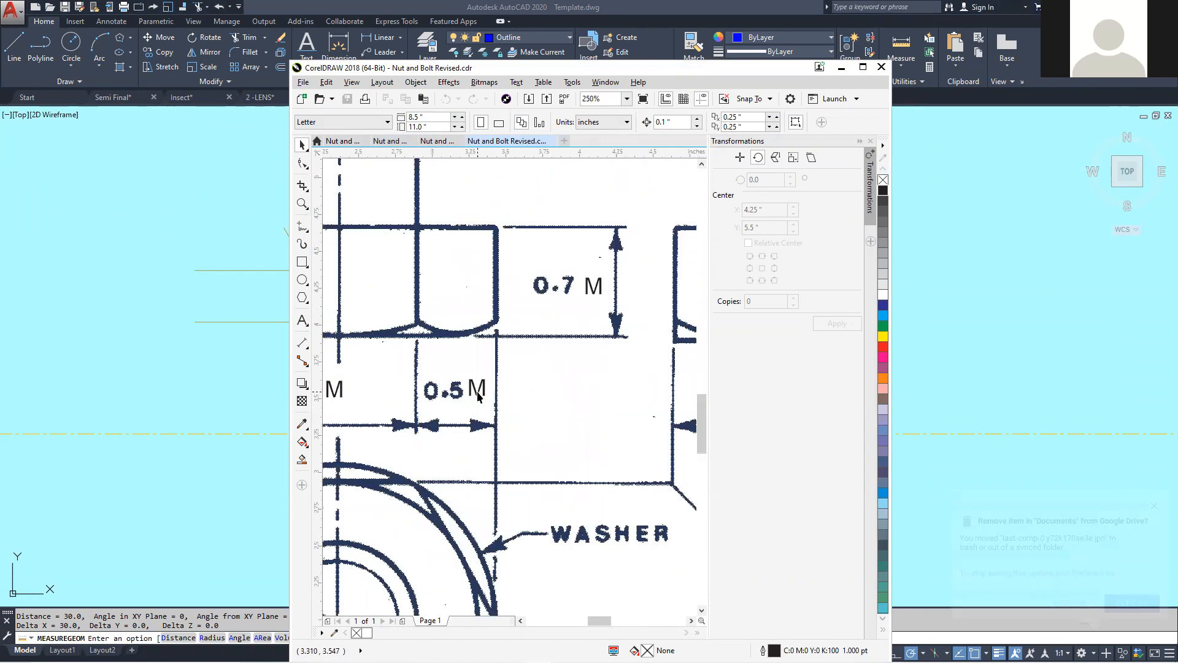
scroll(477, 394, "down", 2)
scroll(477, 390, "down", 1)
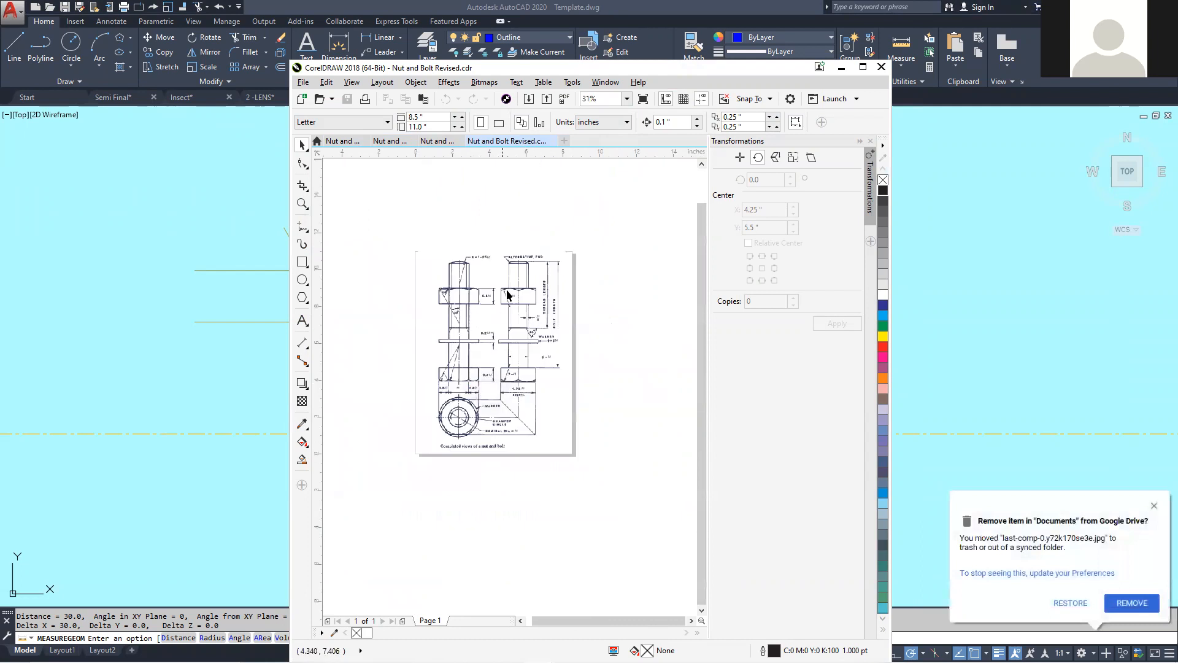
scroll(499, 294, "up", 2)
scroll(483, 313, "down", 1)
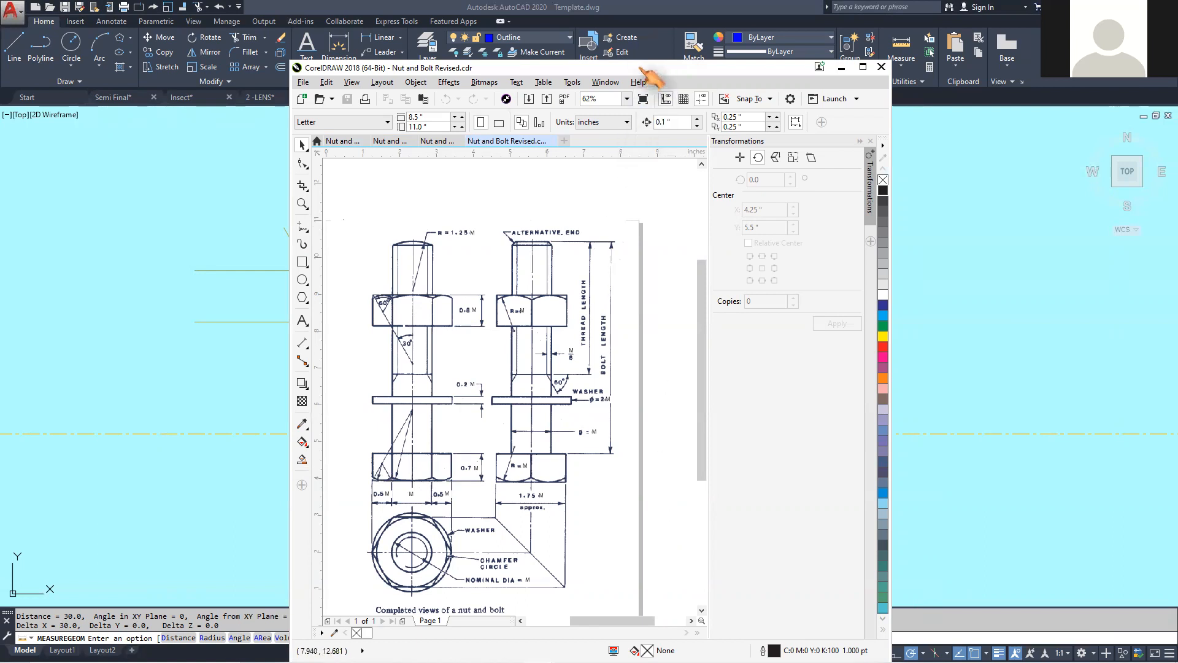
Return to Nut and Bolt exercise.cdr, examine the M12 bolt callout and plate dimensions, and move the CorelDRAW window off the drawing's edge.
key("alt+Tab")
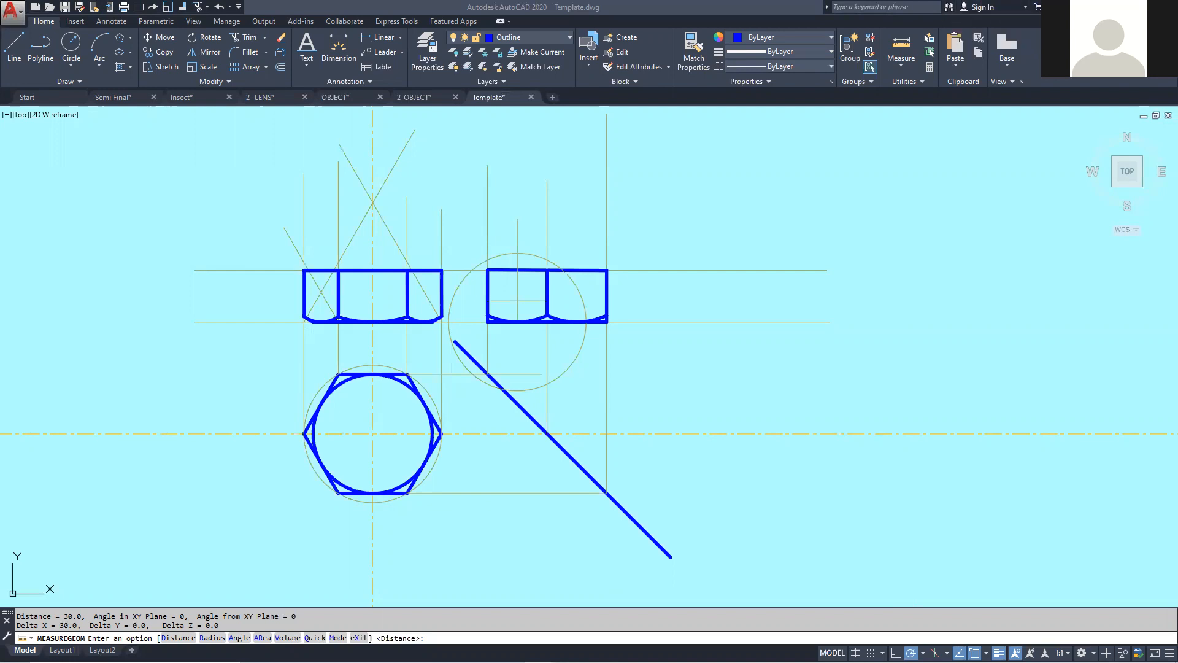
key("alt+Tab")
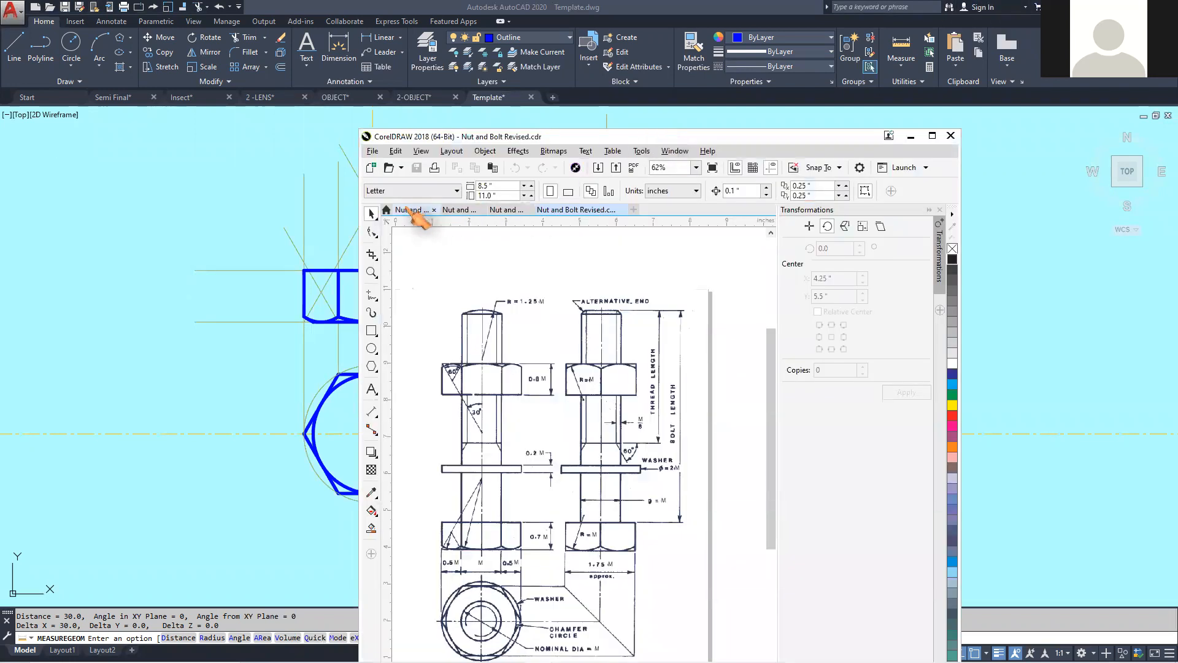
left_click(408, 212)
scroll(568, 402, "down", 3)
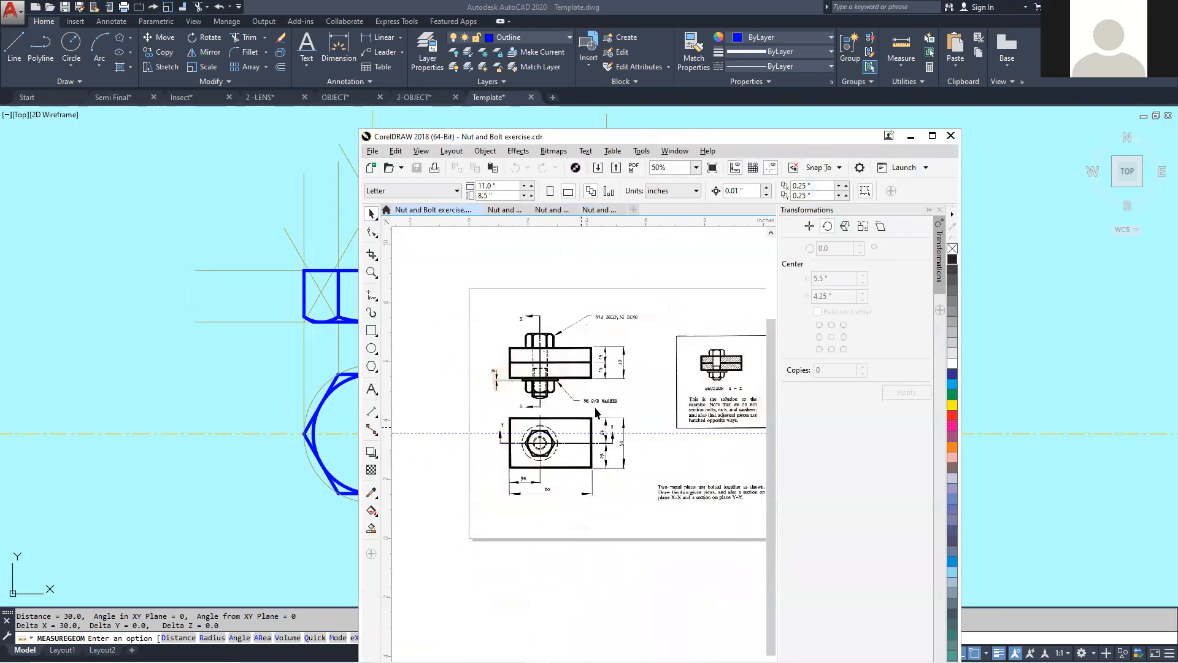
scroll(612, 395, "up", 3)
scroll(612, 395, "down", 3)
scroll(611, 351, "up", 3)
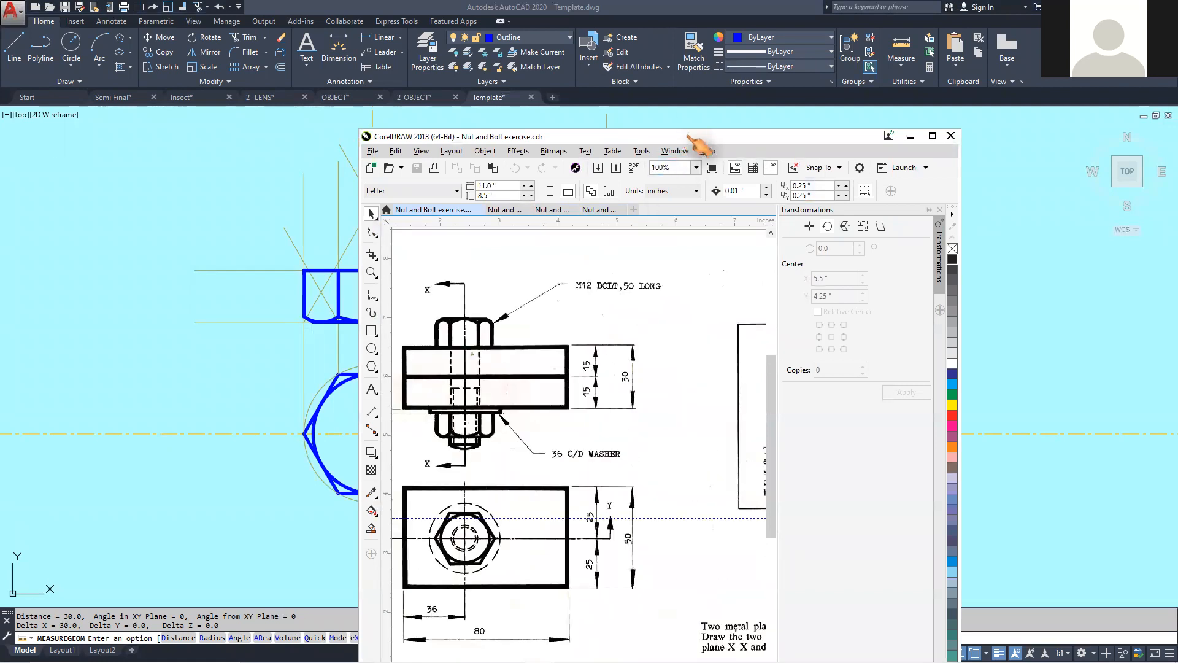
left_click_drag(696, 140, 541, 159)
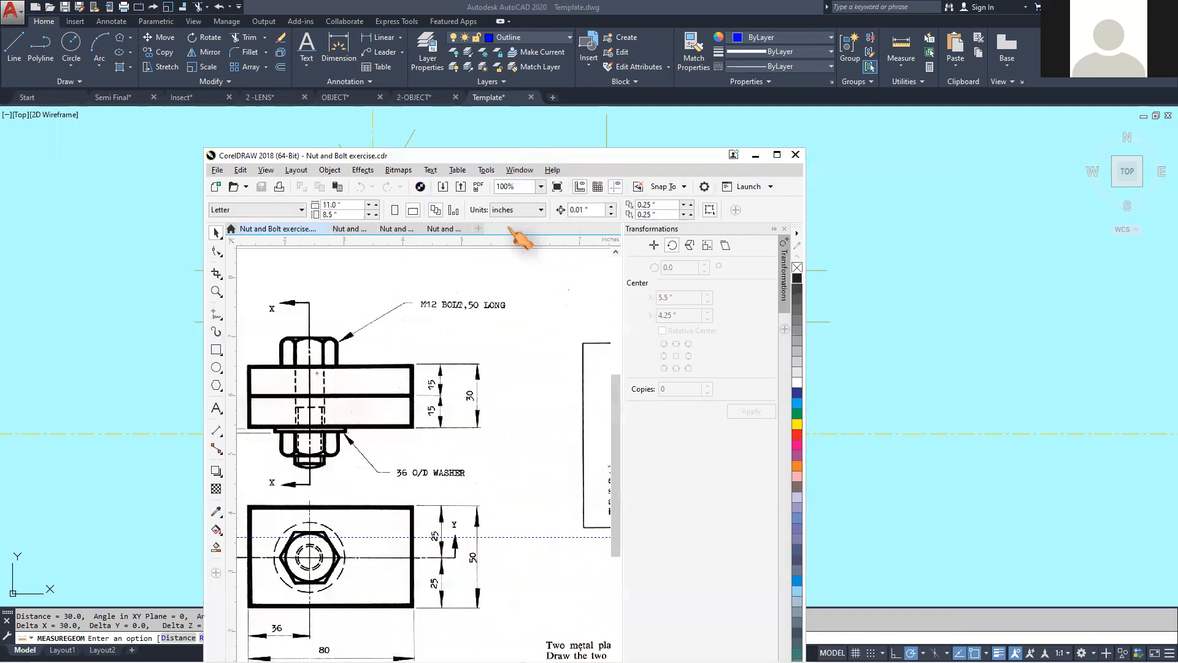
Switch to Nut and Bolt Revised.cdr and examine the washer, chamfer circle and nominal diameter in the plan view against the elevations.
left_click(452, 229)
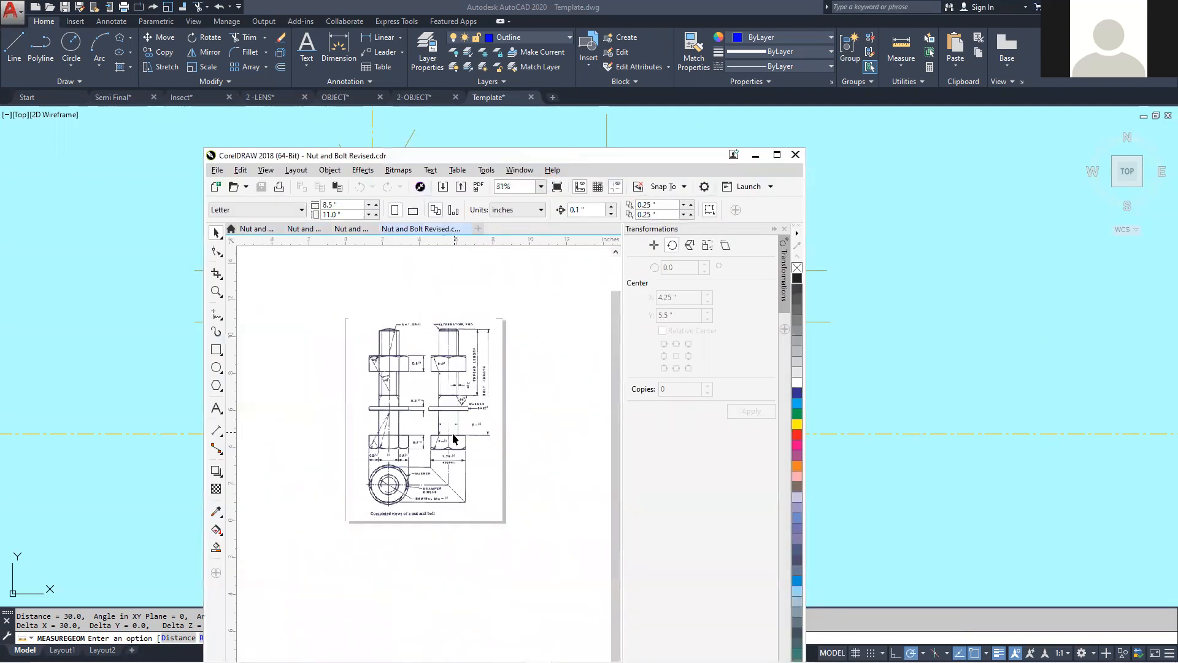
scroll(452, 433, "up", 2)
scroll(297, 570, "up", 2)
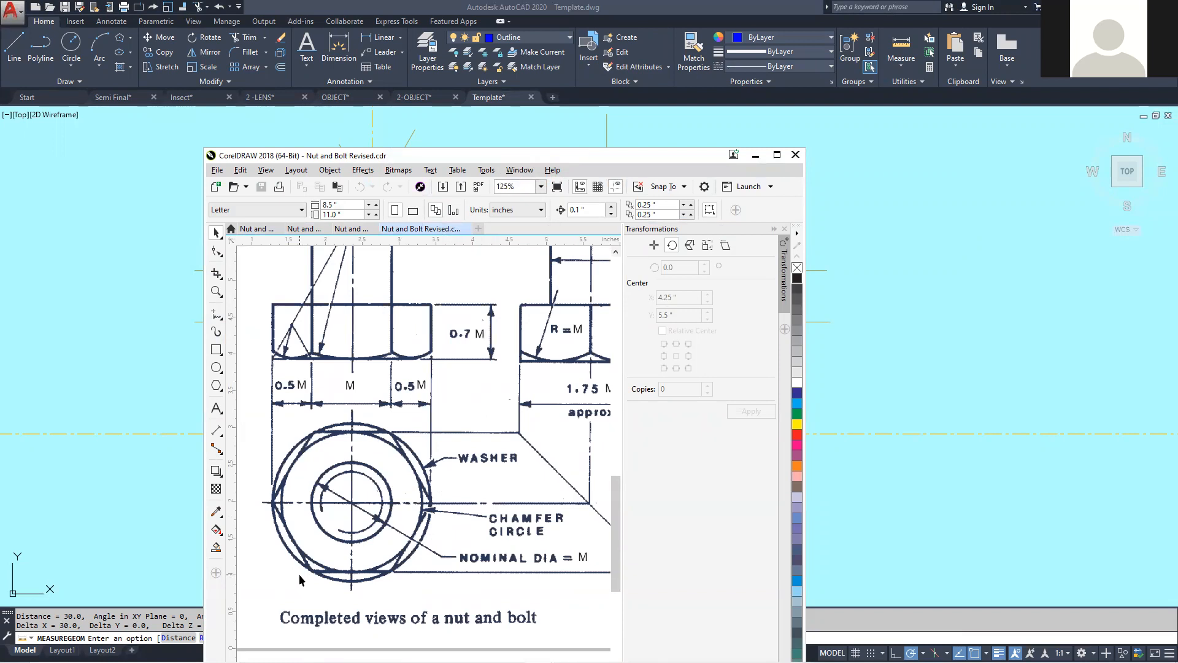
scroll(362, 586, "down", 2)
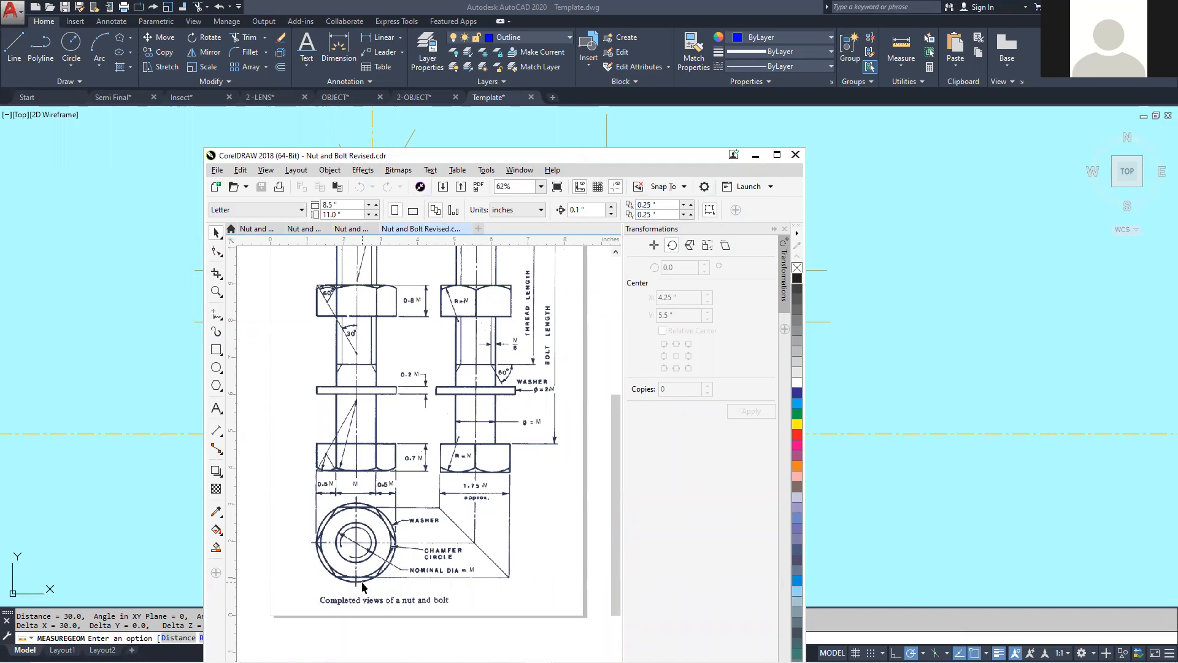
scroll(363, 586, "down", 1)
scroll(410, 385, "up", 1)
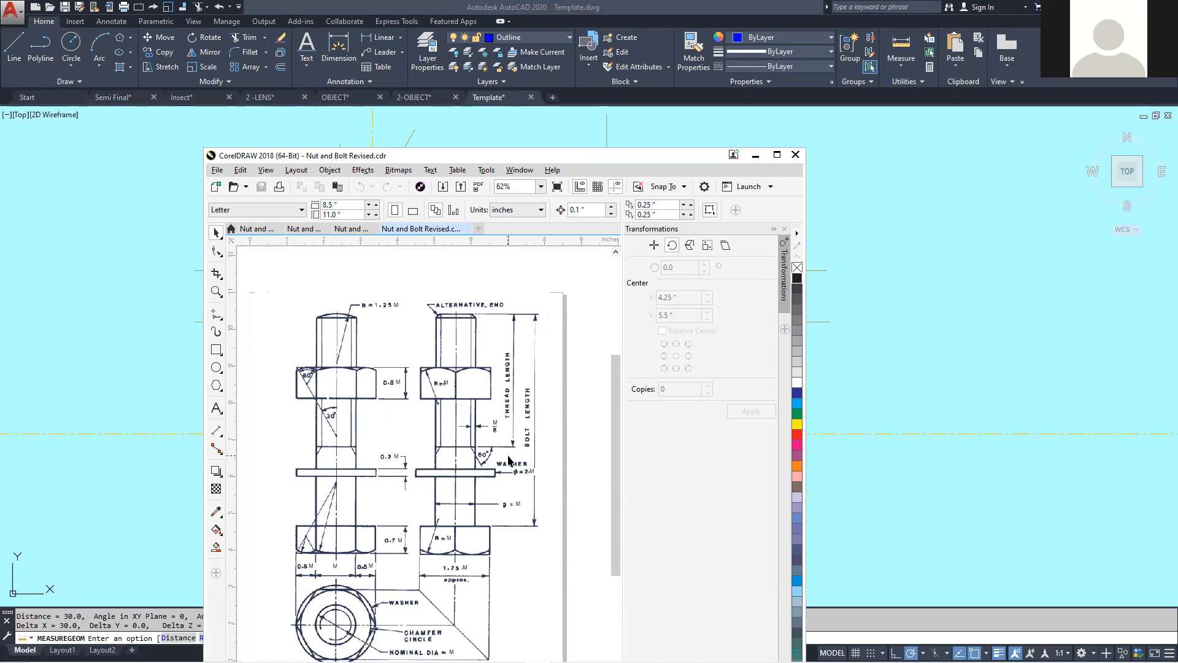
Switch to Nut and Bolt exercise.cdr and examine the washer and hidden circles around the hexagon in the plan view.
left_click(261, 229)
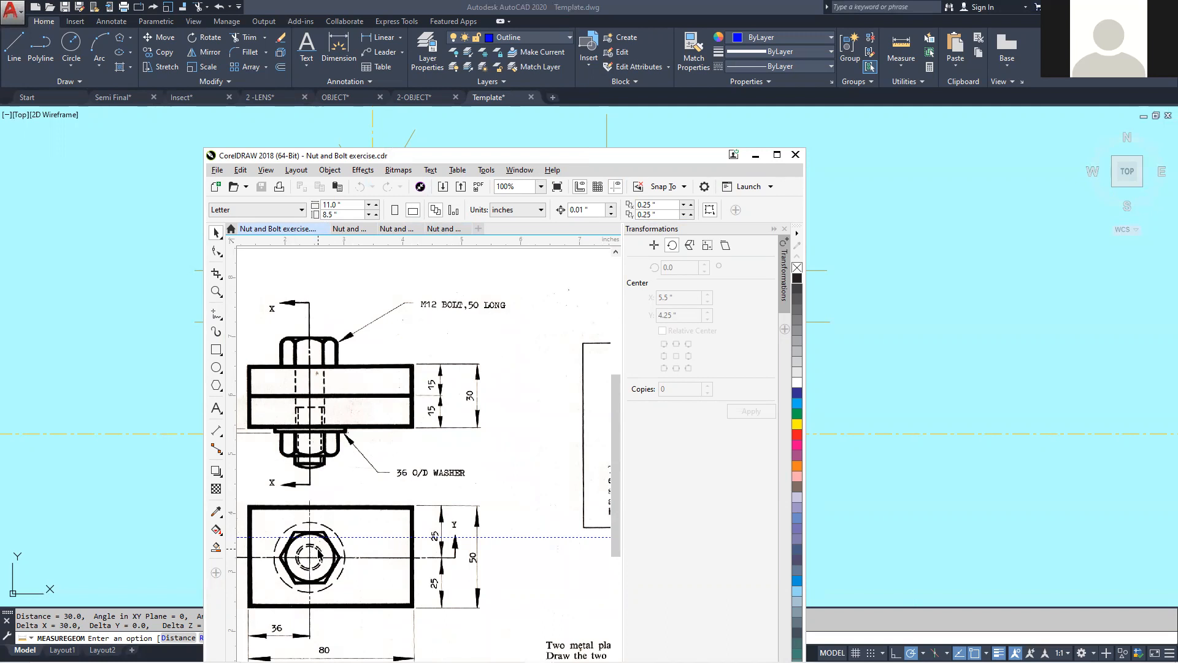
scroll(326, 569, "up", 1)
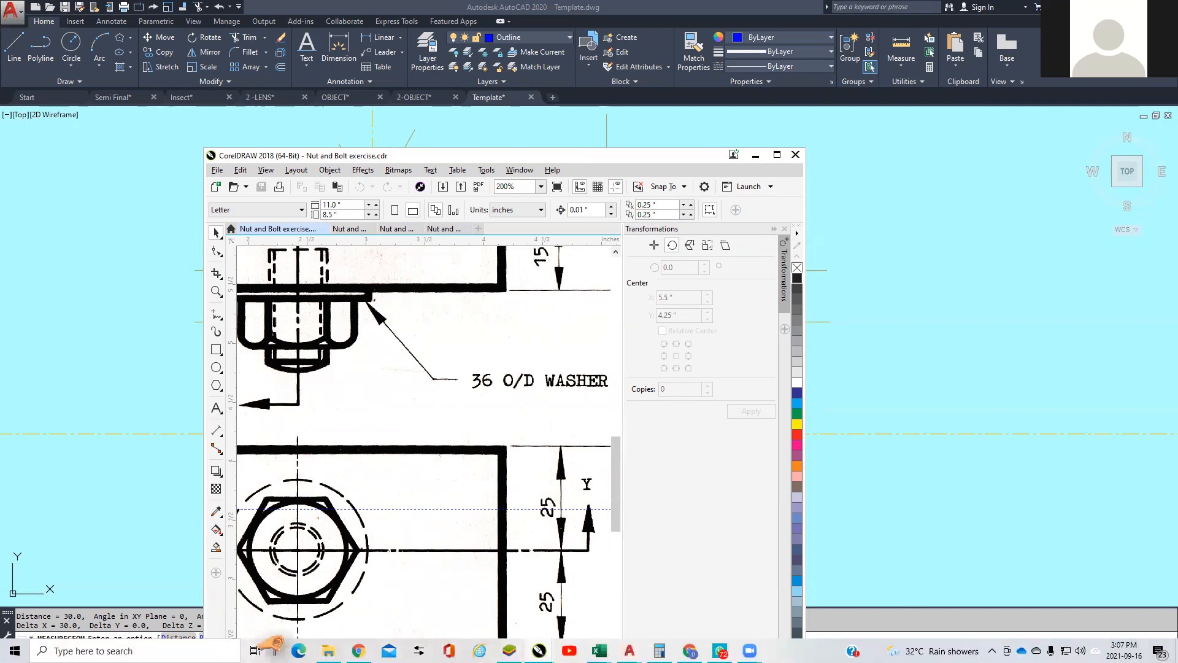
View the nutsandbolts.com fastener page in Chrome, return to CorelDRAW and examine the washer callout below the plates.
left_click(359, 650)
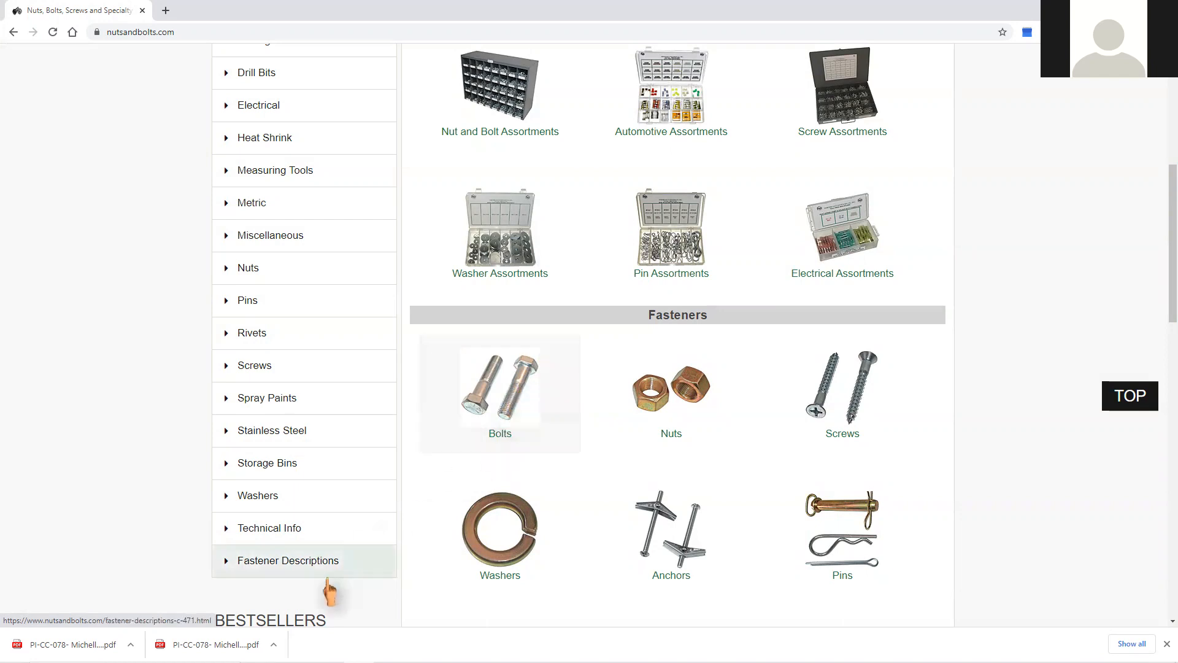
mouse_move(293, 660)
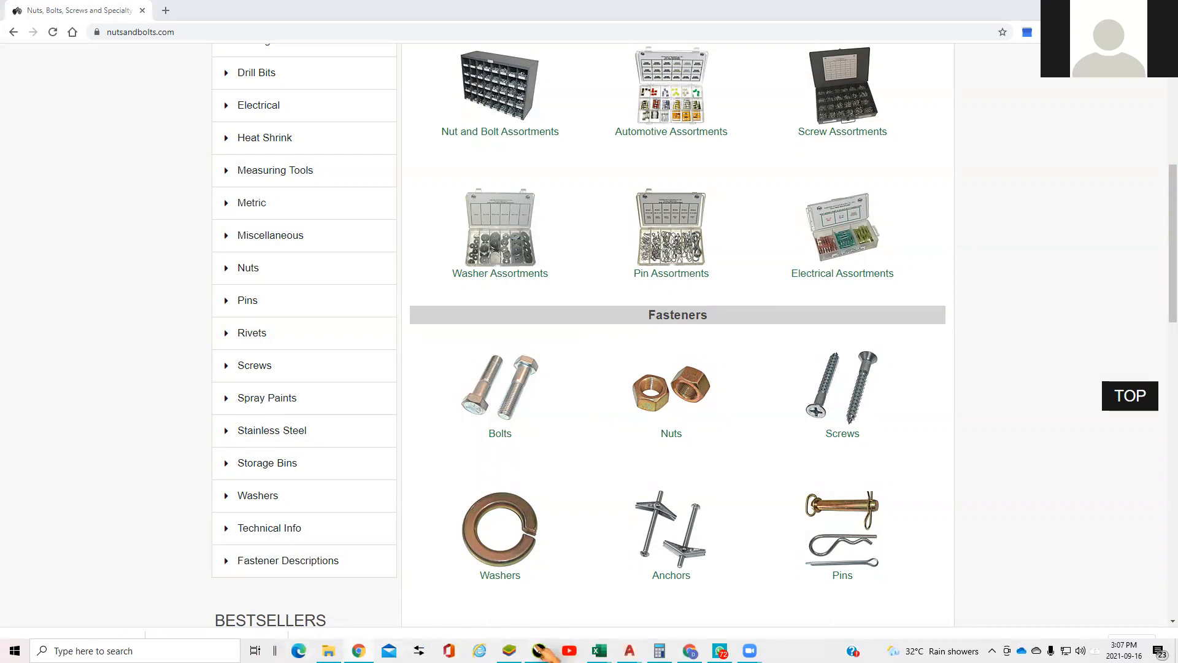
mouse_move(539, 651)
left_click(362, 602)
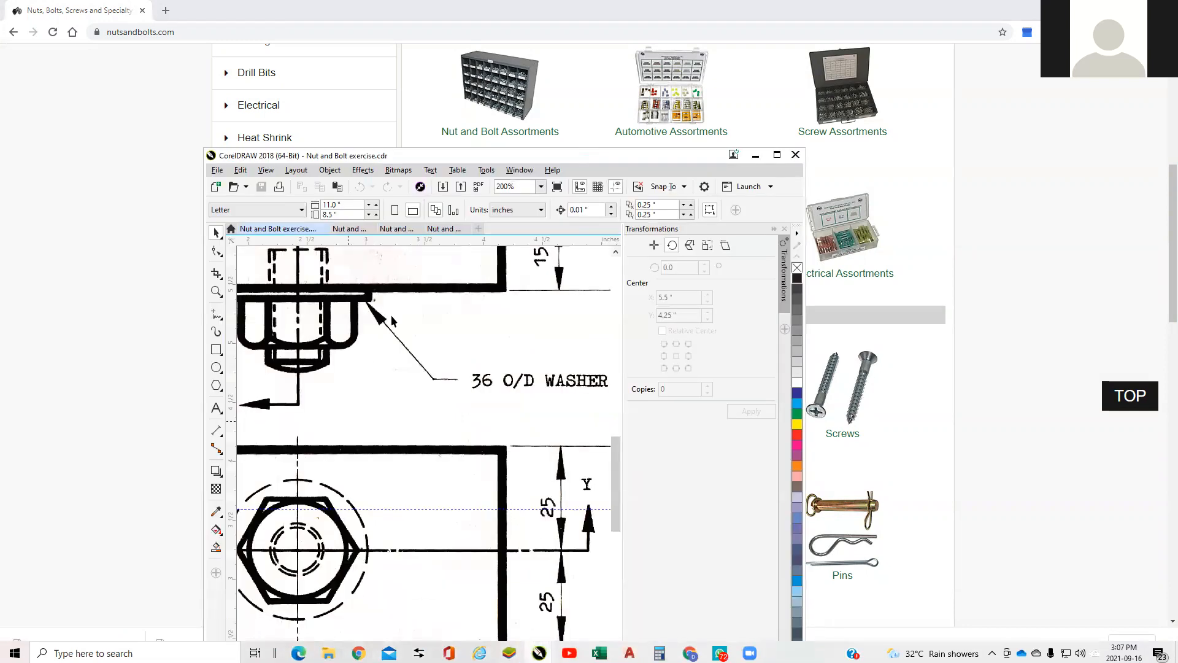
scroll(396, 368, "down", 2)
scroll(378, 278, "up", 2)
scroll(378, 278, "down", 2)
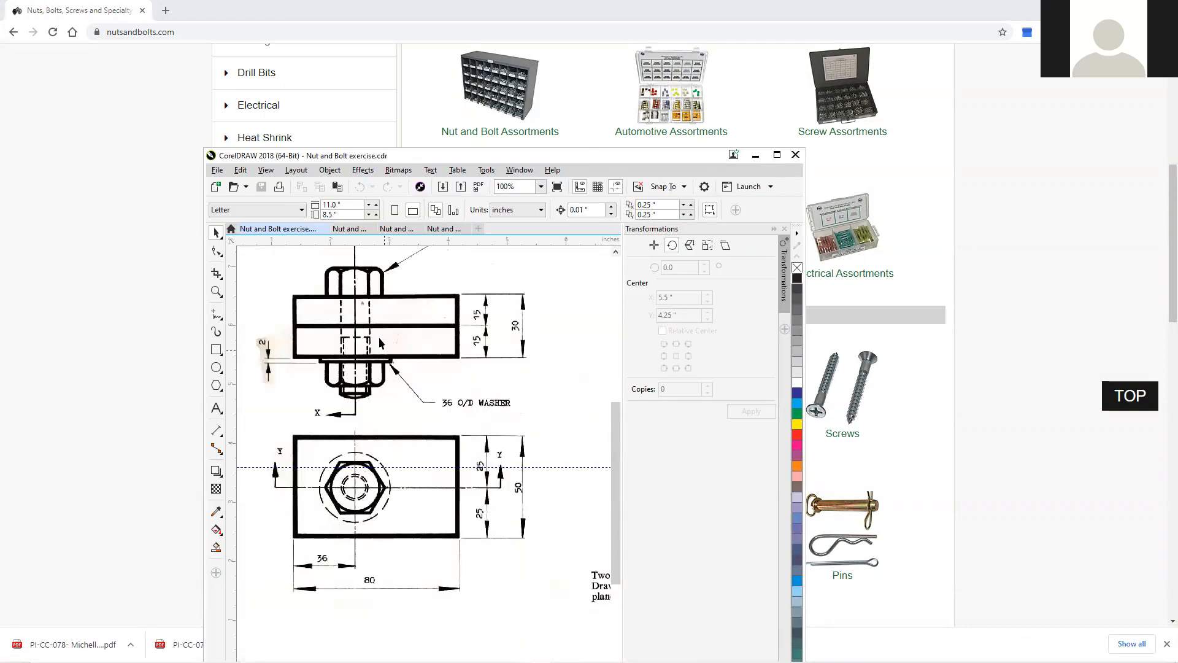
Examine the nut, washer and bolt end below the plates, and compare them with the elevations in Nut and Bolt Revised.cdr.
scroll(372, 316, "up", 2)
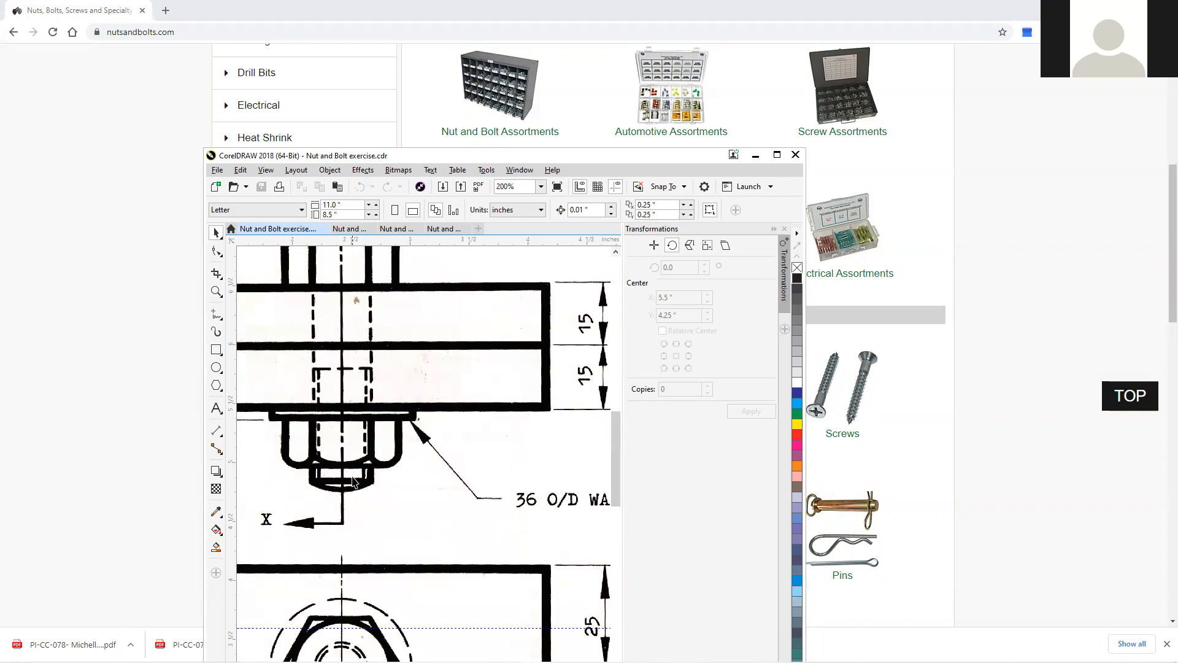
scroll(364, 405, "down", 1)
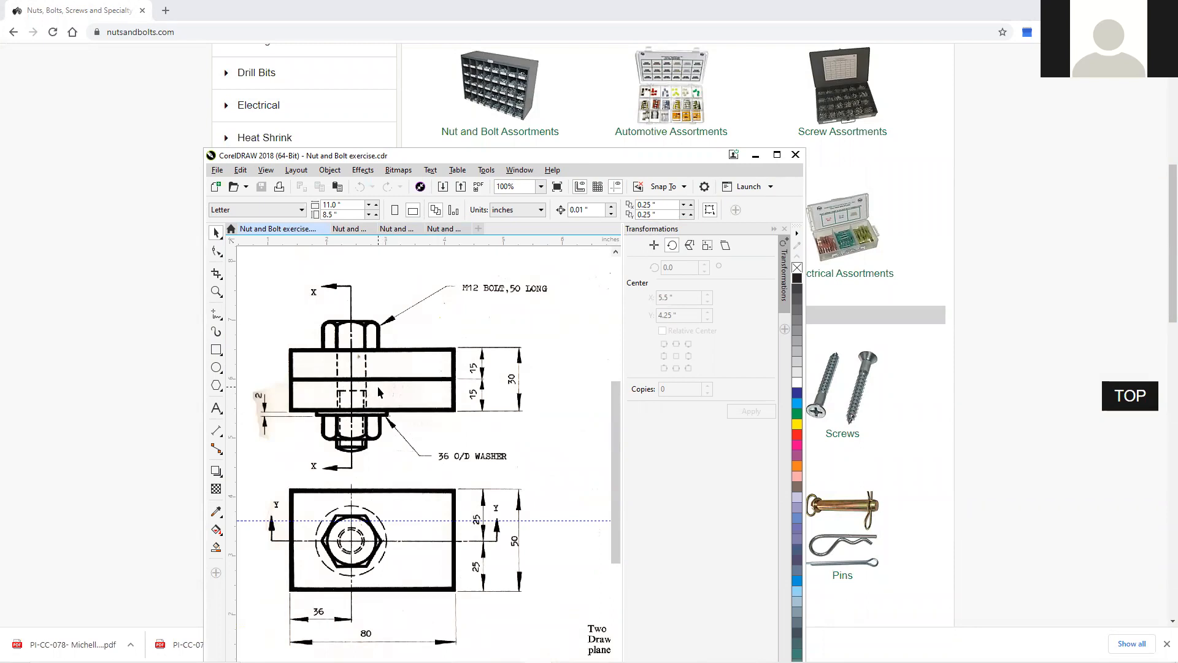
left_click(458, 230)
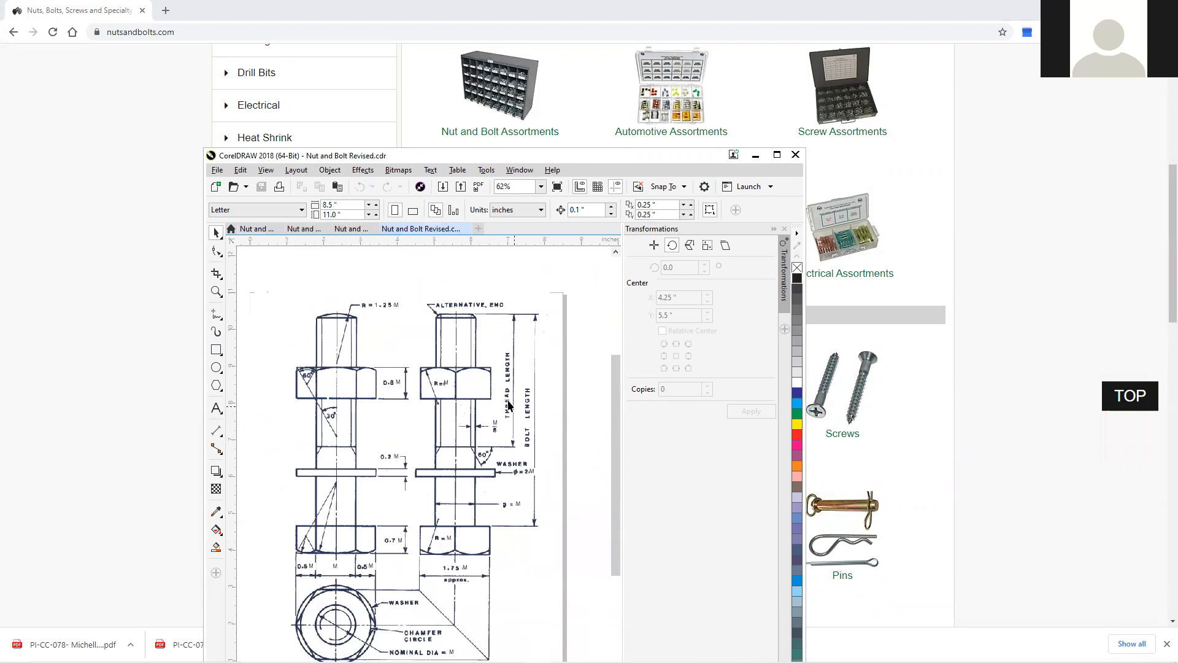
scroll(319, 405, "down", 1)
scroll(339, 453, "up", 2)
scroll(364, 407, "down", 1)
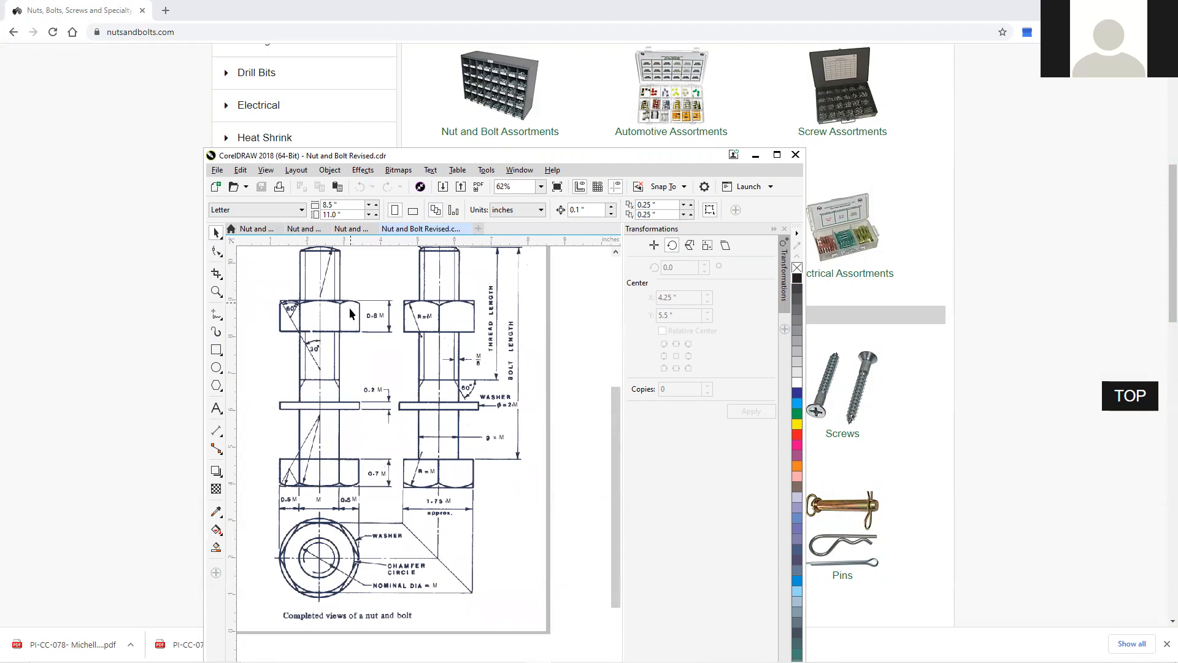
scroll(350, 405, "down", 1)
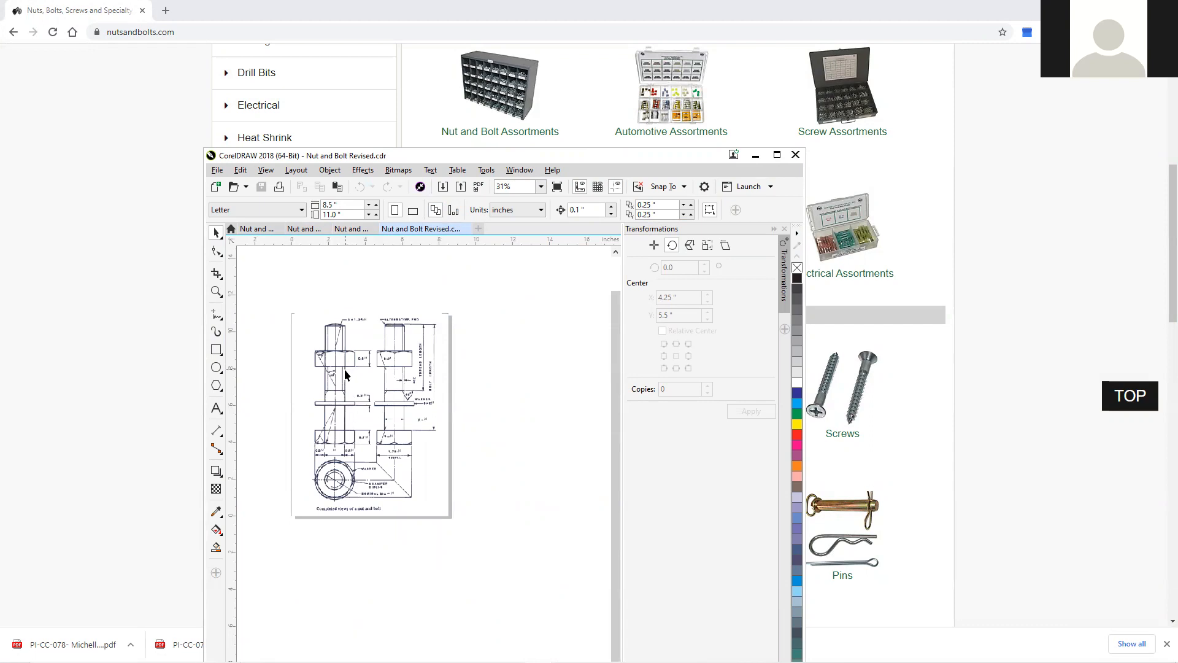
Revisit Nut and Bolt exercise.cdr, return to Nut and Bolt Revised.cdr and examine the washer thickness proportion between the elevations.
left_click(261, 230)
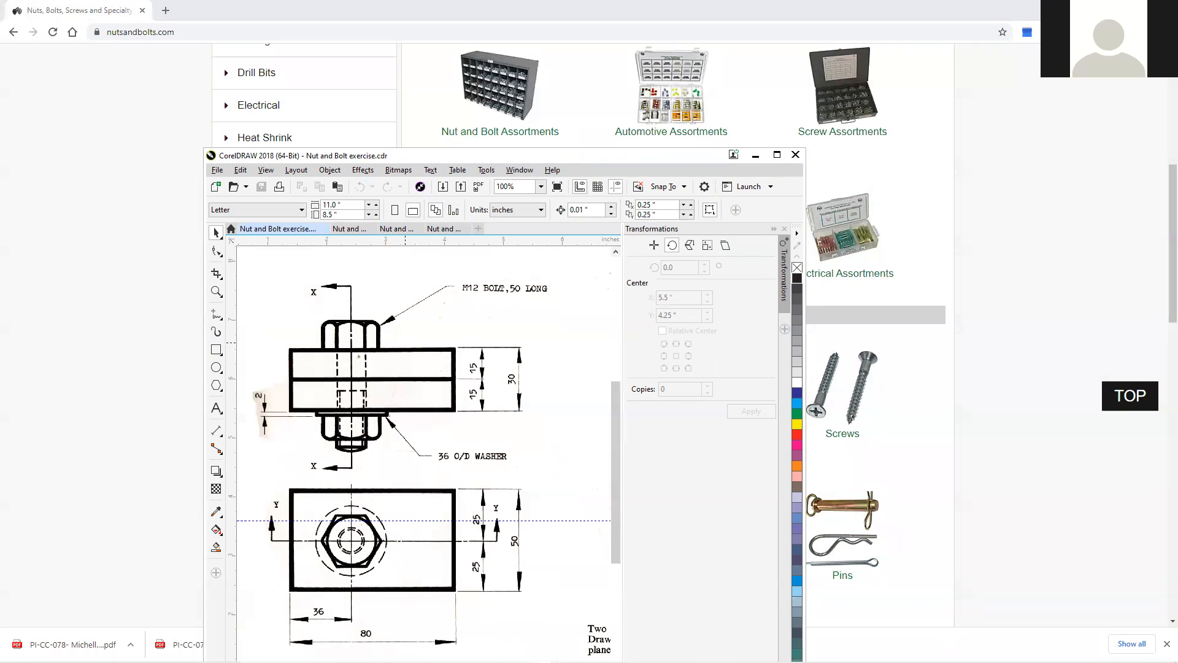
left_click(442, 229)
scroll(346, 404, "up", 2)
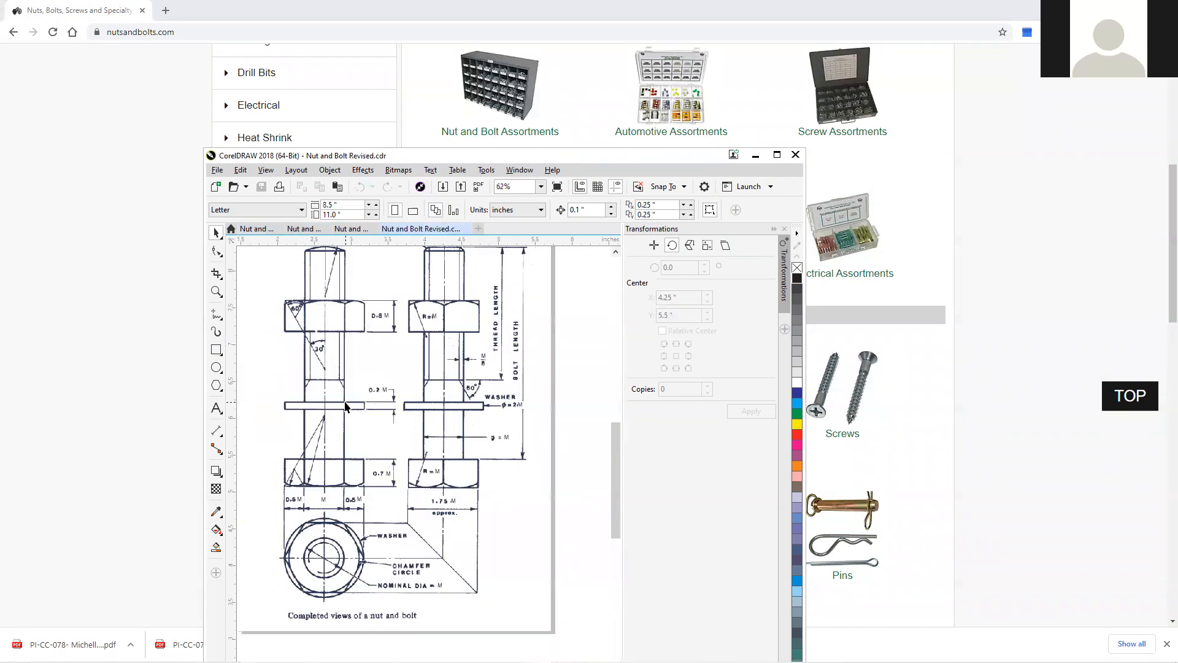
scroll(346, 404, "up", 2)
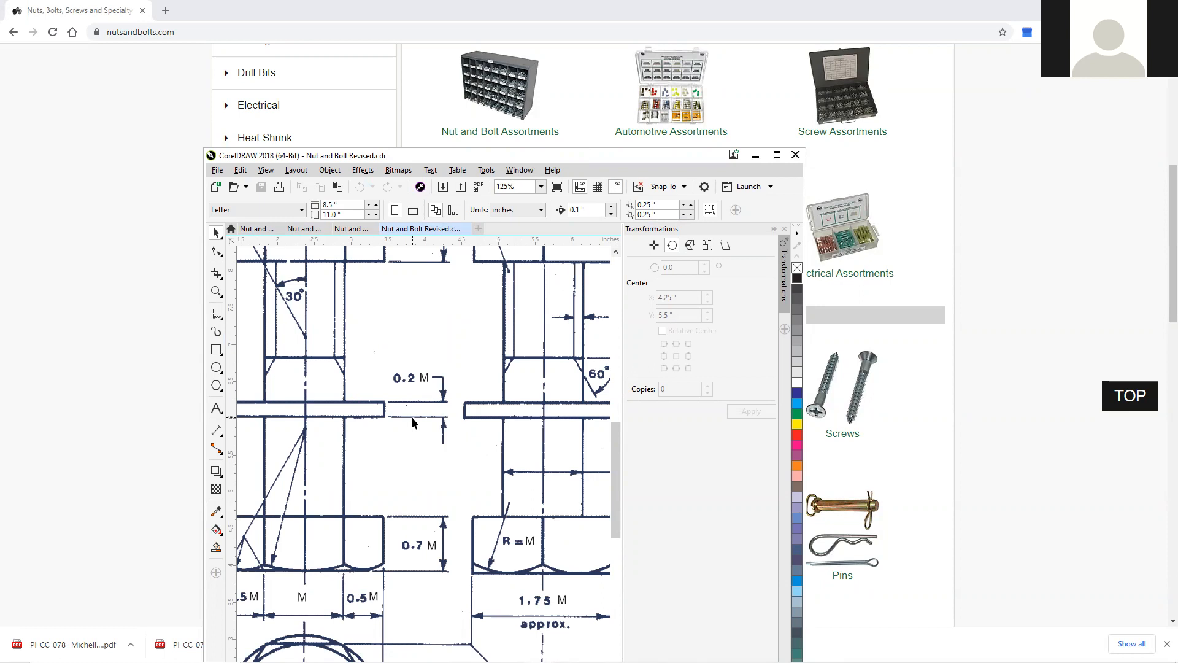
scroll(447, 405, "down", 2)
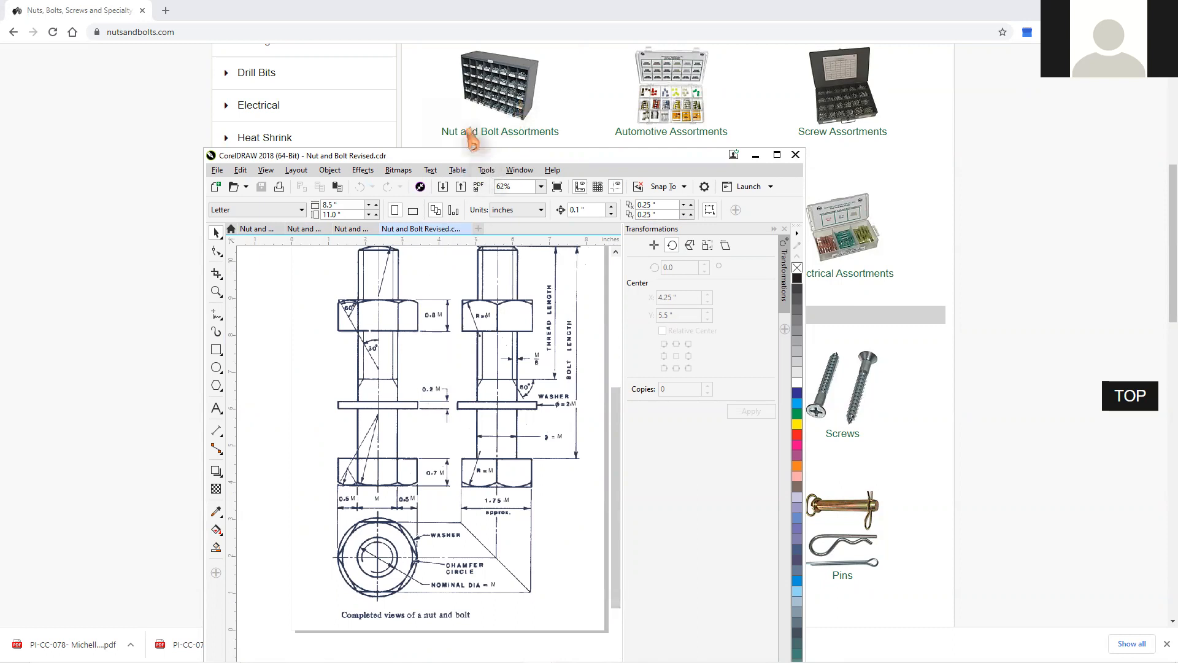
Move the CorelDRAW window completely off the nutsandbolts.com page to uncover its fastener categories in Chrome.
left_click_drag(471, 155, 472, 142)
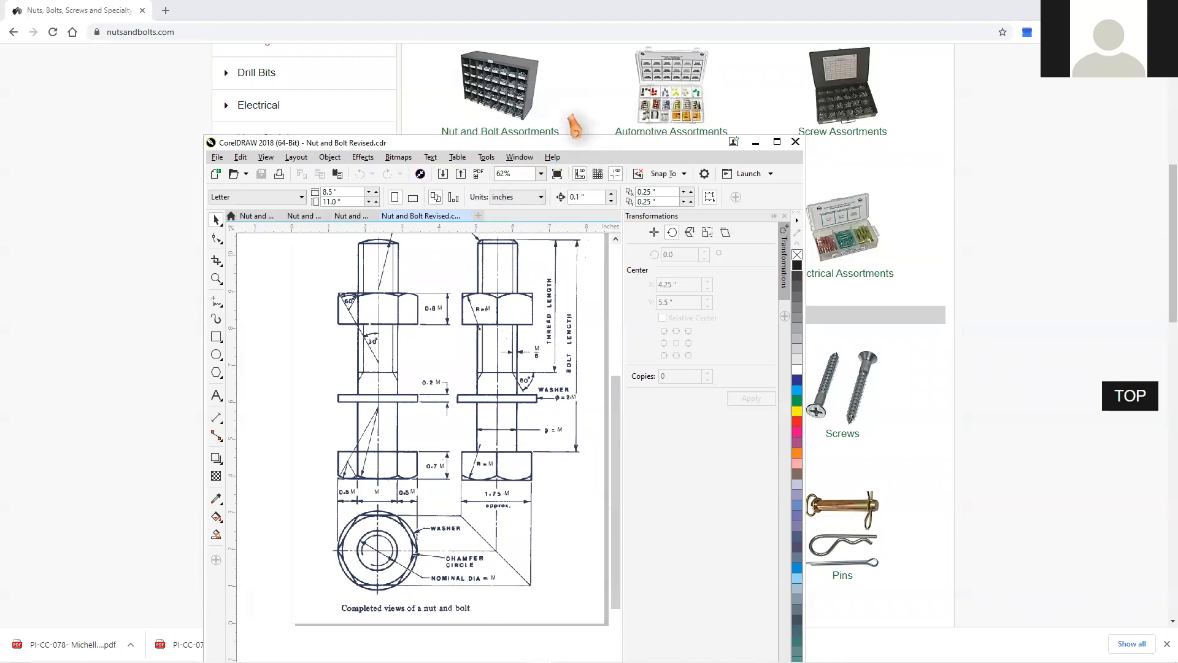
left_click_drag(574, 137, 574, 102)
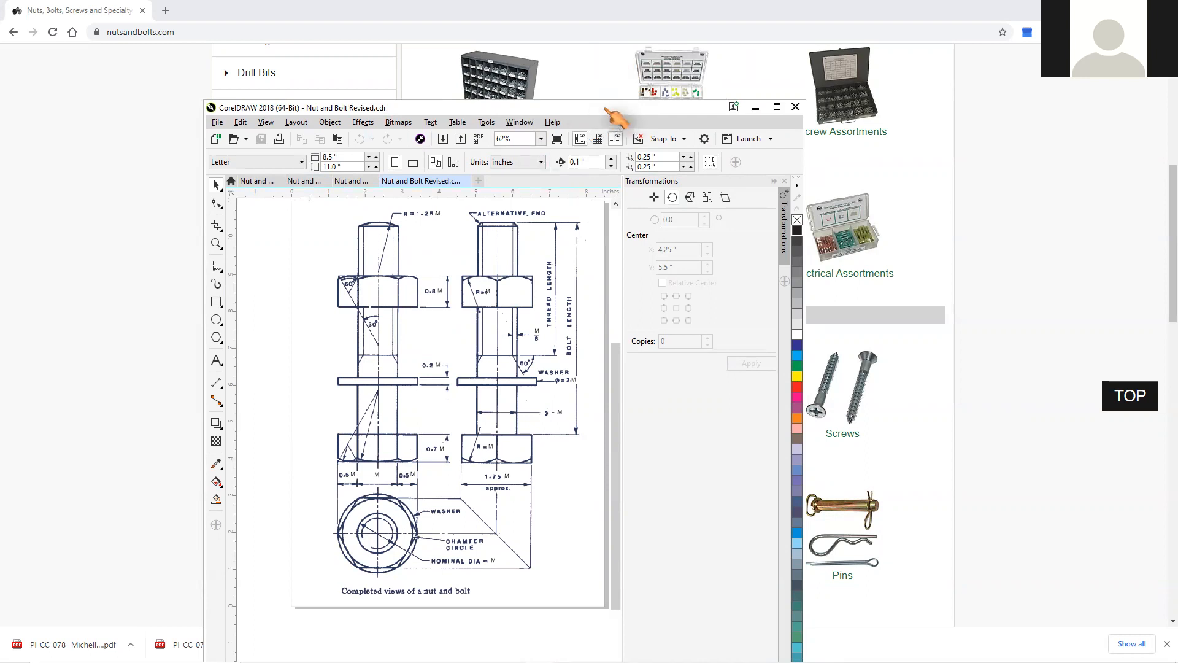
left_click_drag(605, 109, 0, 153)
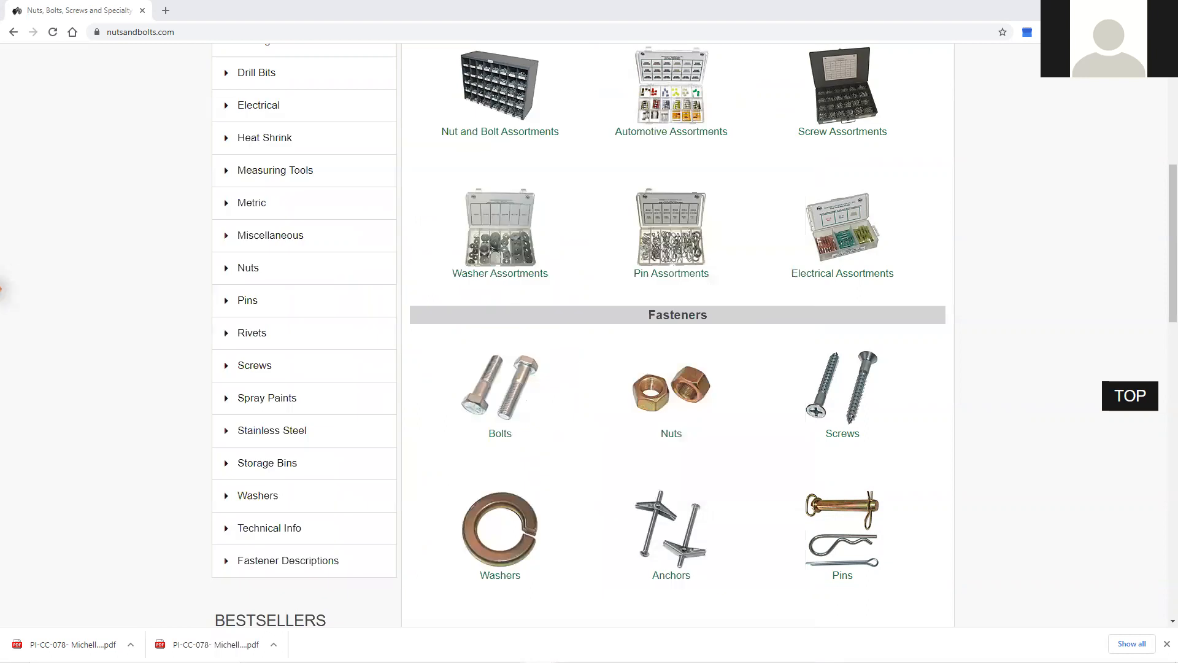